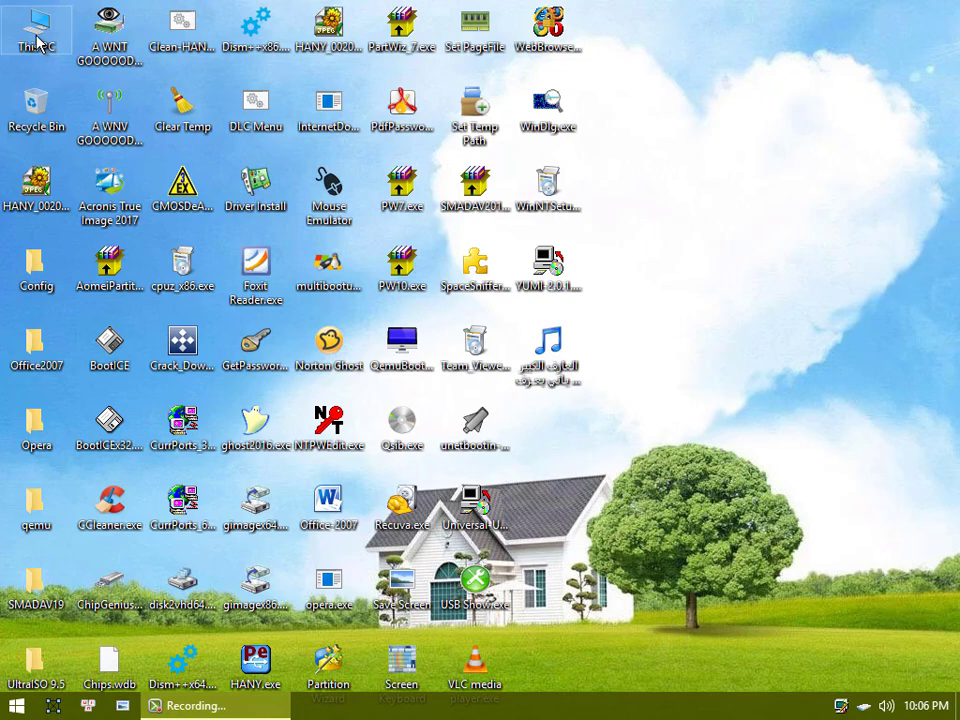
# Copy all files and folders from the efi-Boot-Files folder on the 415GB (E:) drive and close the window.
pyautogui.doubleClick(38, 44)
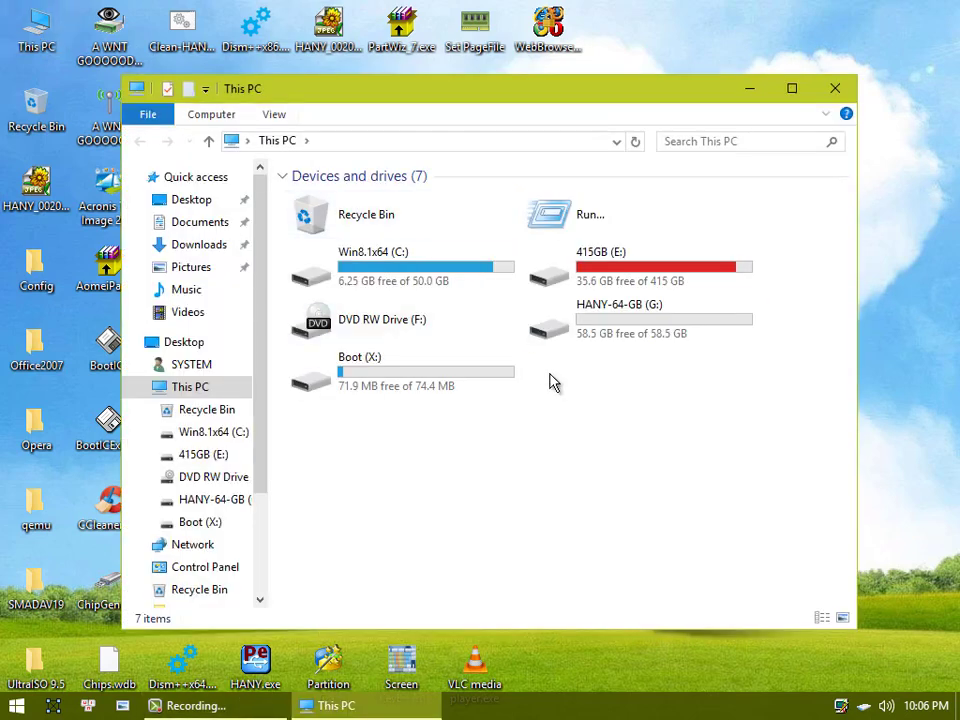
pyautogui.click(558, 334)
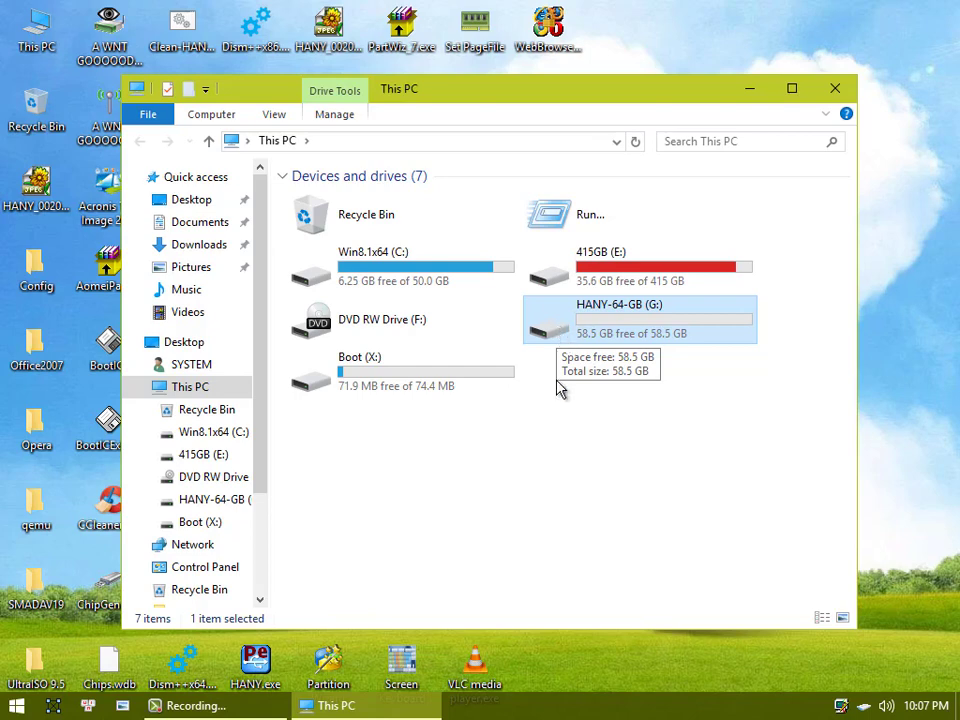
pyautogui.doubleClick(560, 268)
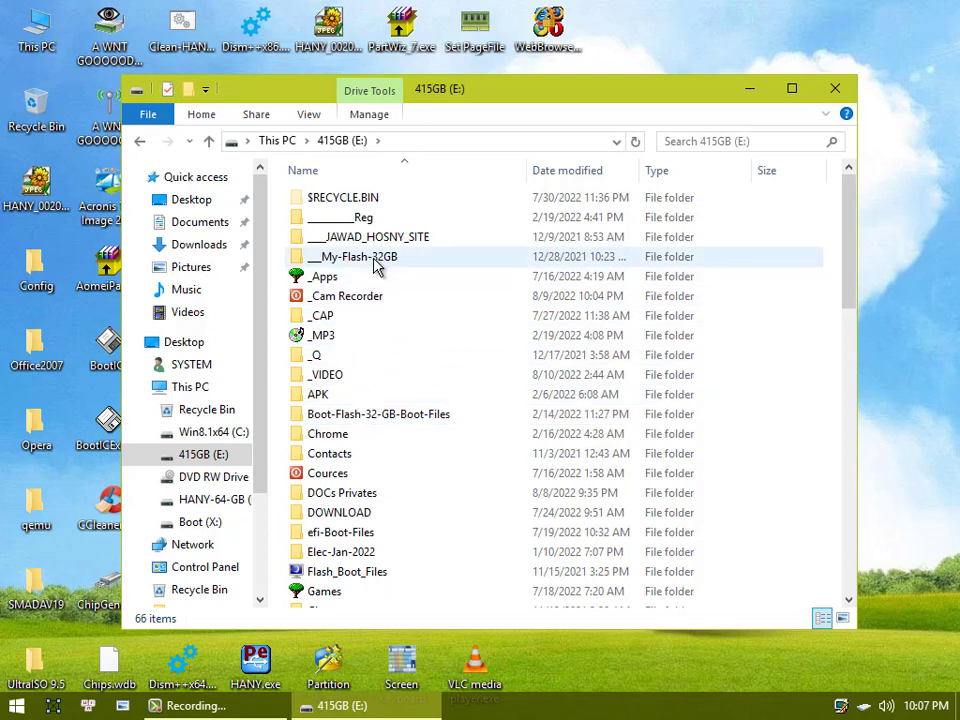
pyautogui.scroll(-2, 340, 420)
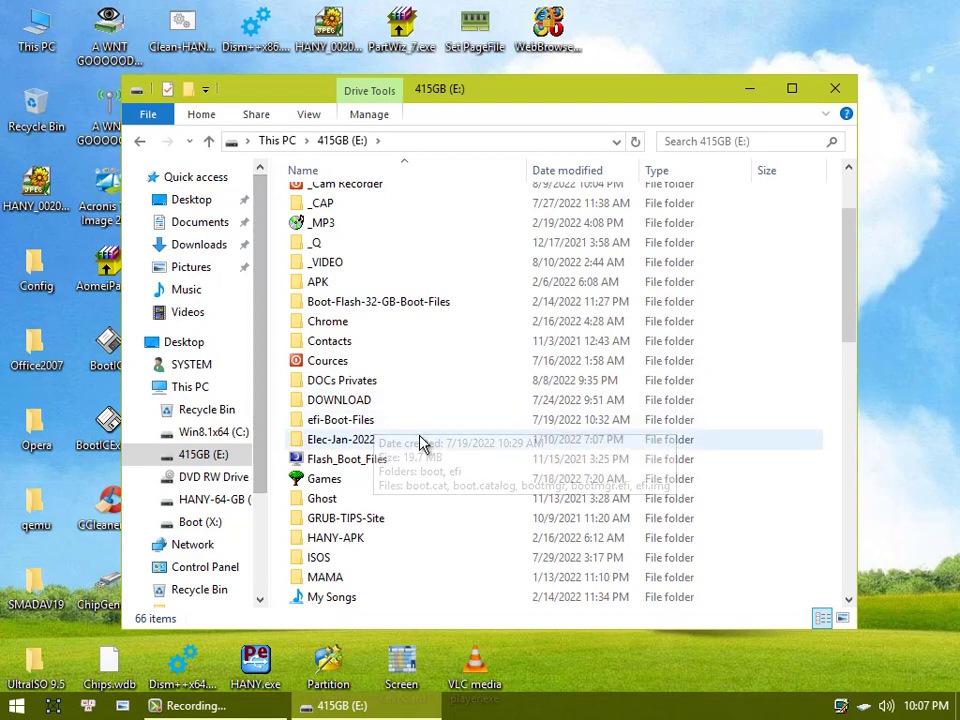
pyautogui.doubleClick(322, 428)
pyautogui.moveTo(411, 392); pyautogui.dragTo(298, 200)
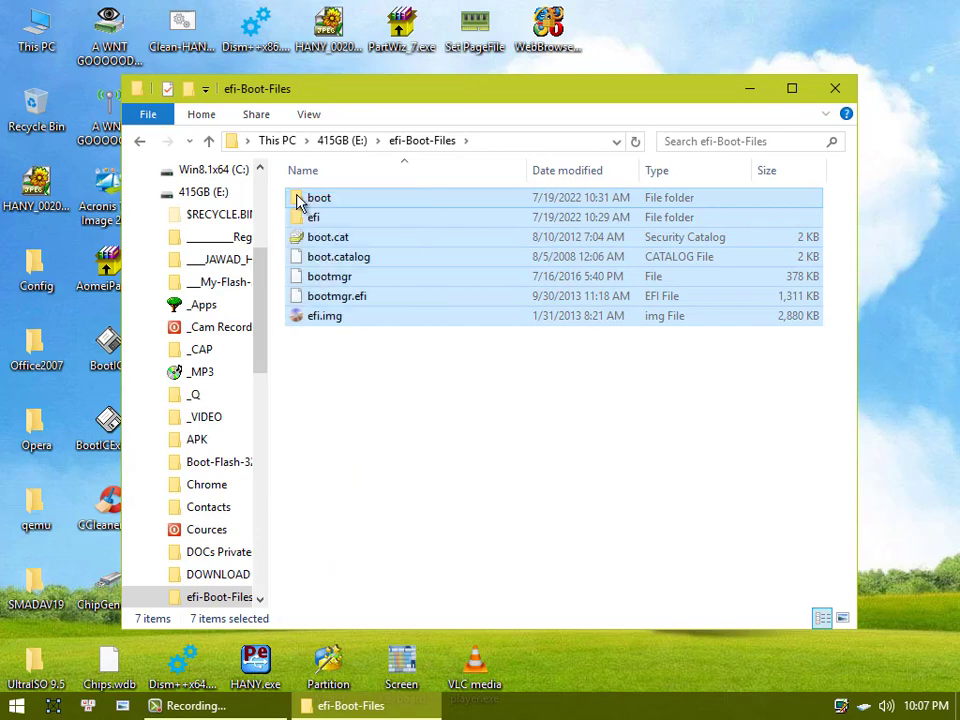
pyautogui.rightClick(298, 200)
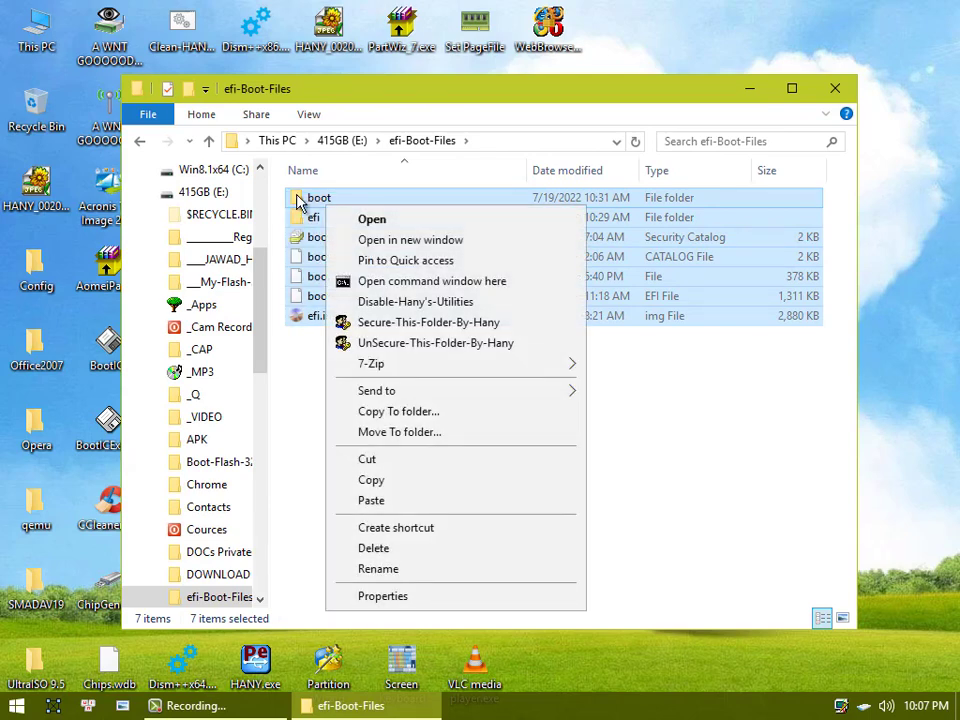
pyautogui.click(372, 480)
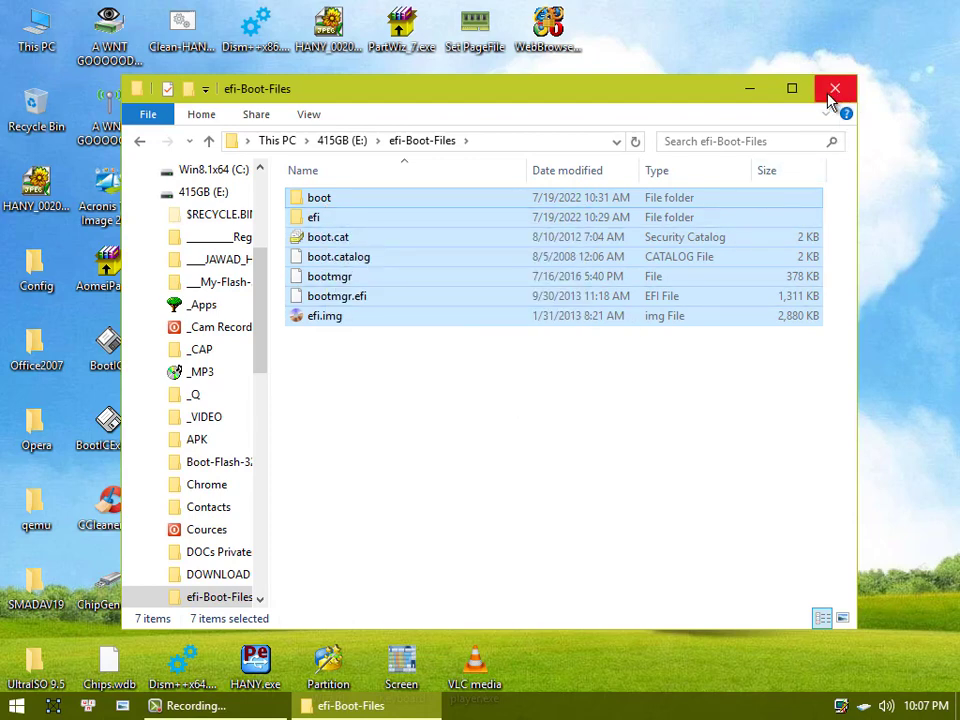
pyautogui.rightClick(330, 258)
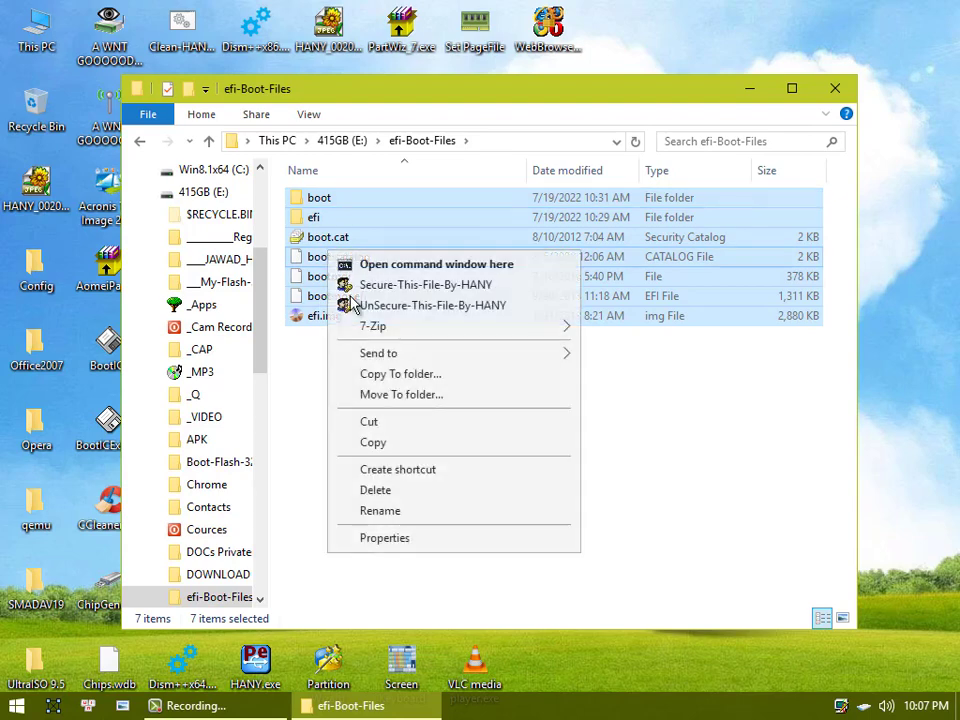
pyautogui.click(373, 442)
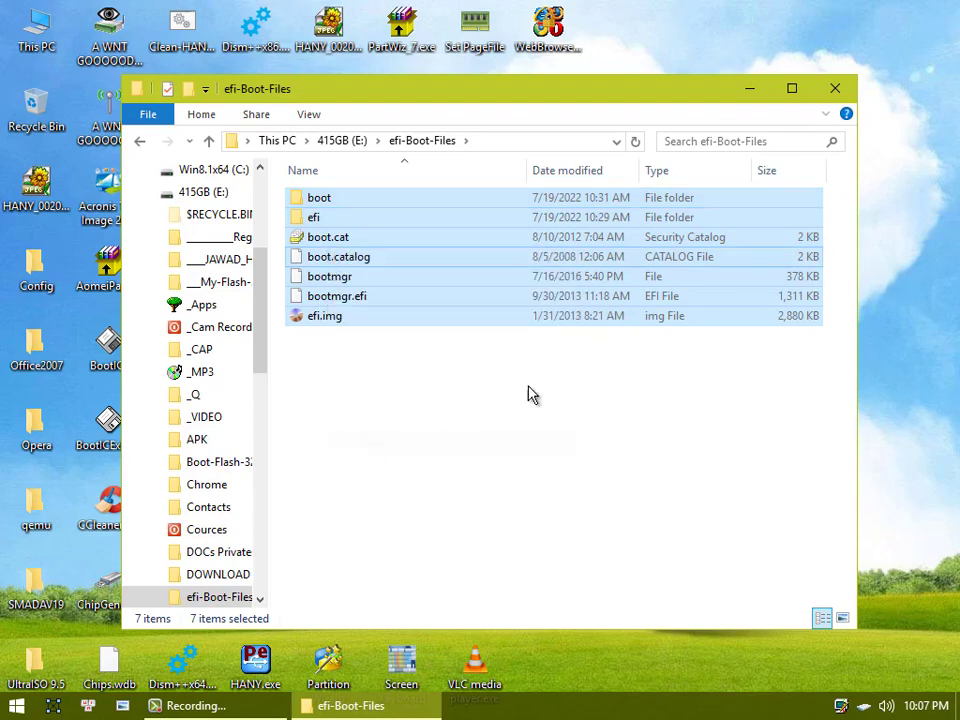
pyautogui.click(834, 90)
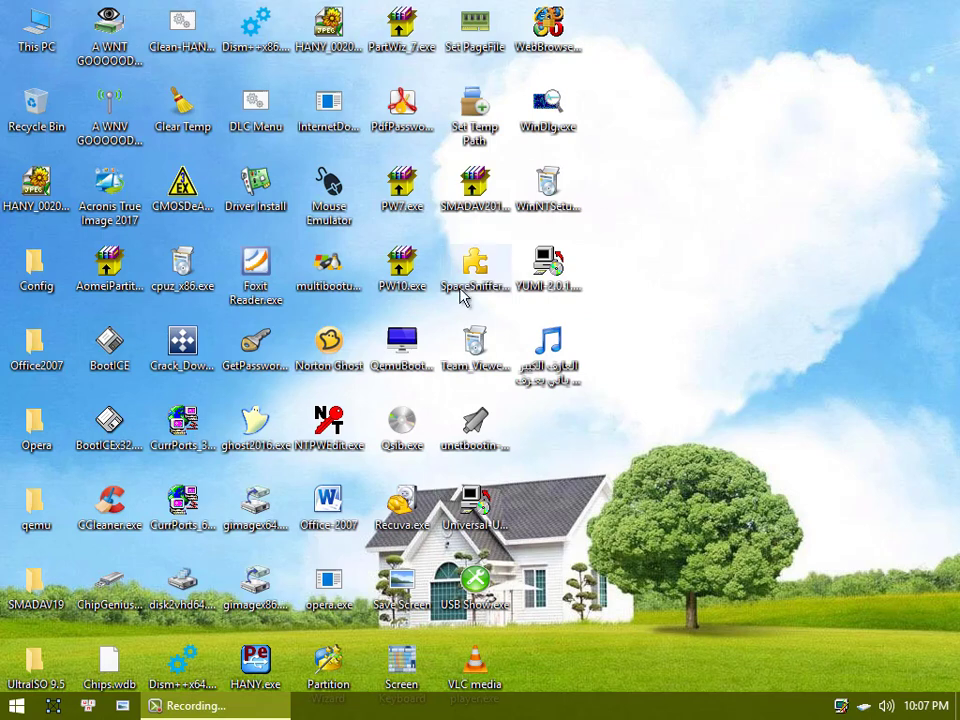
# Paste the copied boot files into the root of the 64 GB USB drive (G:) and close the window.
pyautogui.doubleClick(40, 38)
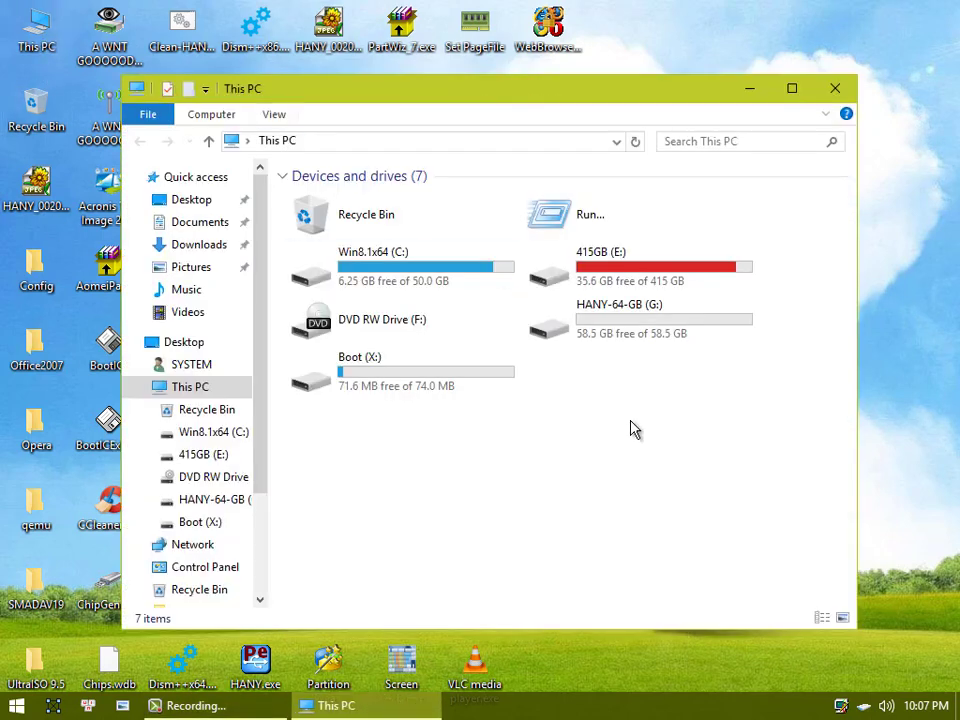
pyautogui.doubleClick(604, 330)
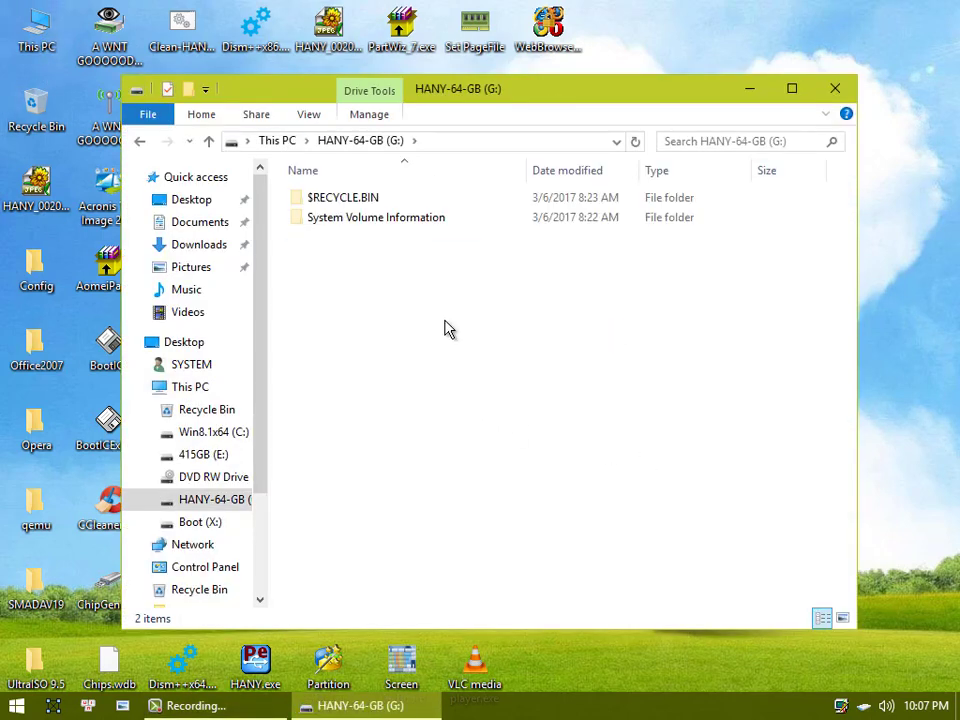
pyautogui.rightClick(446, 327)
pyautogui.click(478, 266)
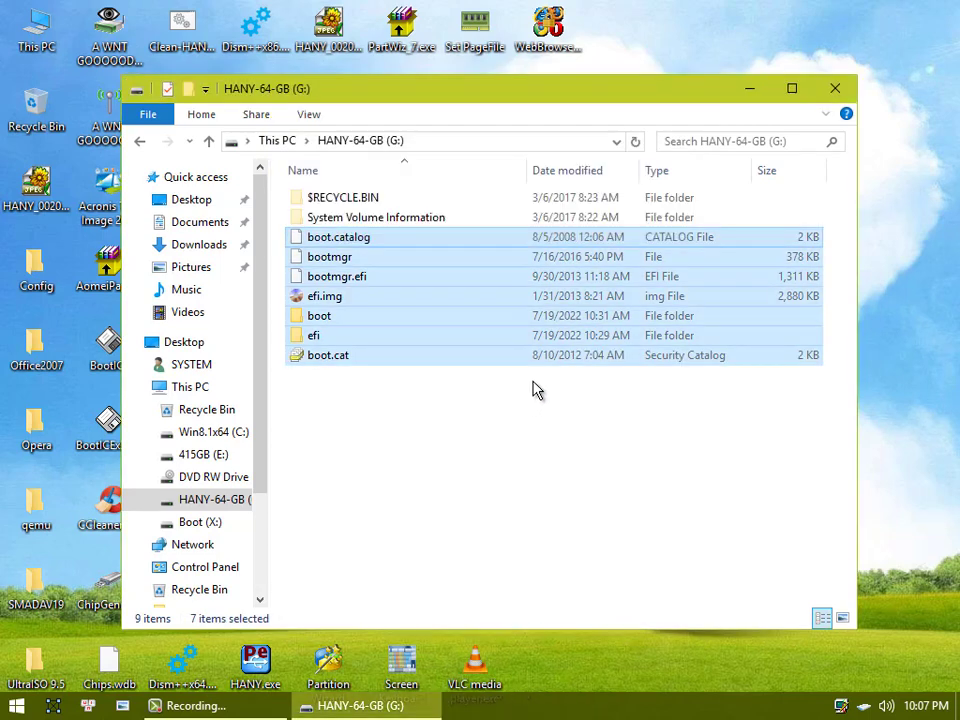
pyautogui.click(835, 92)
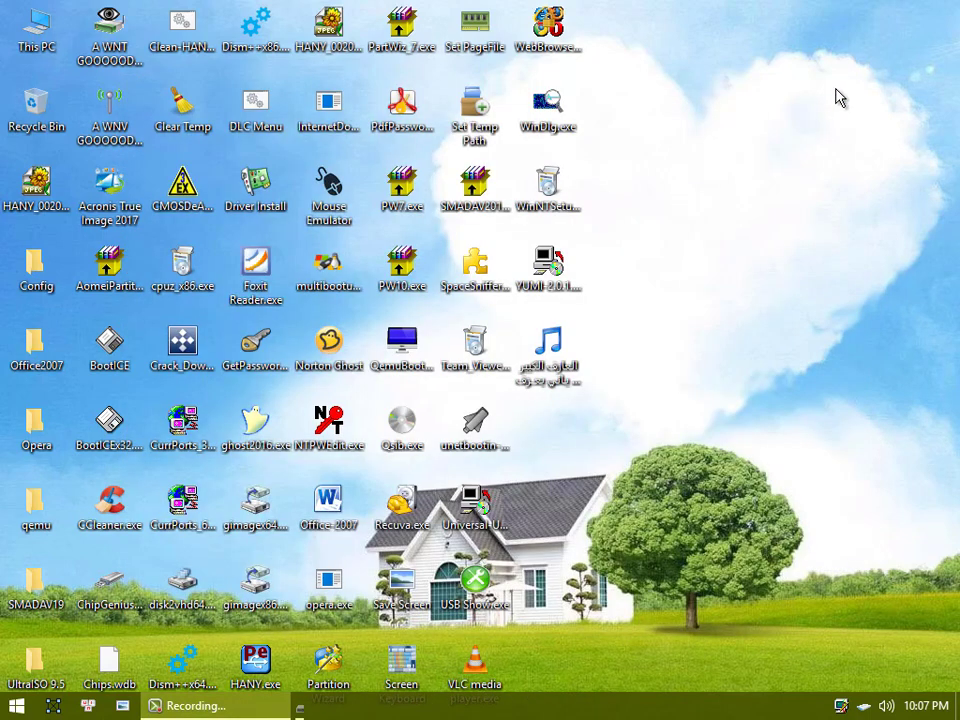
# Test-boot the USB disk (G:) in Qemu Simple Boot as HDD media with 1024 MB of RAM, and close the emulator window.
pyautogui.doubleClick(403, 422)
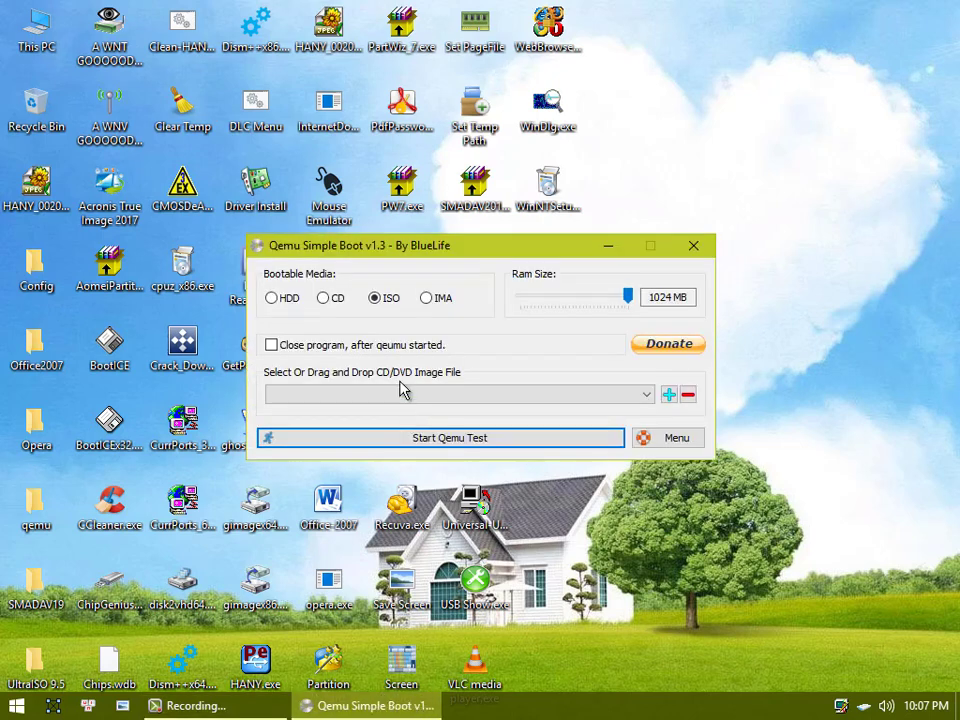
pyautogui.click(270, 299)
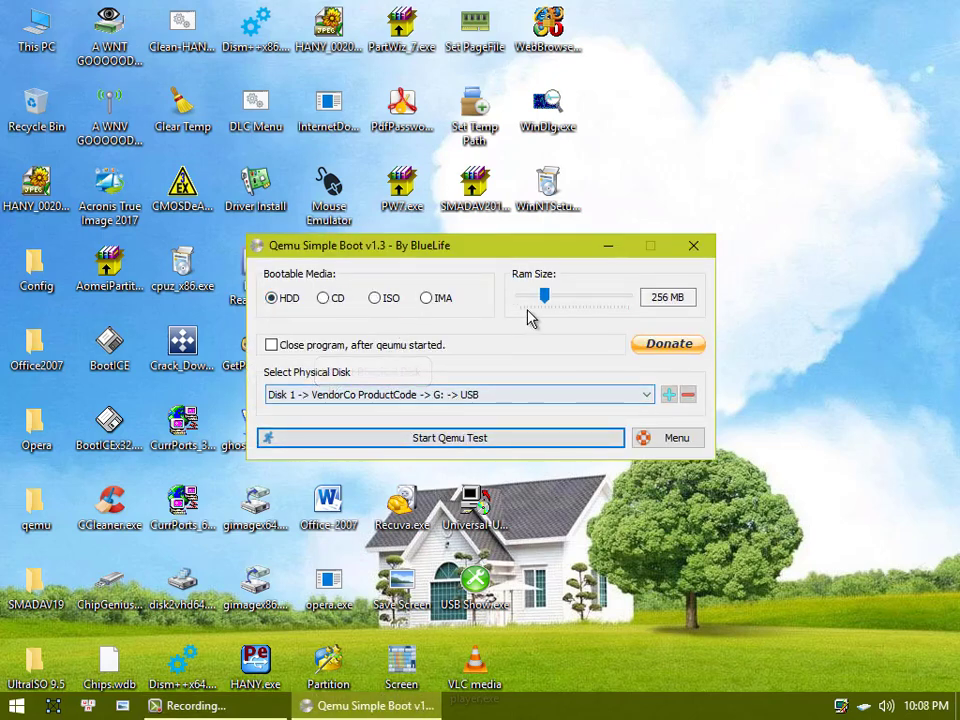
pyautogui.moveTo(540, 302); pyautogui.dragTo(523, 302)
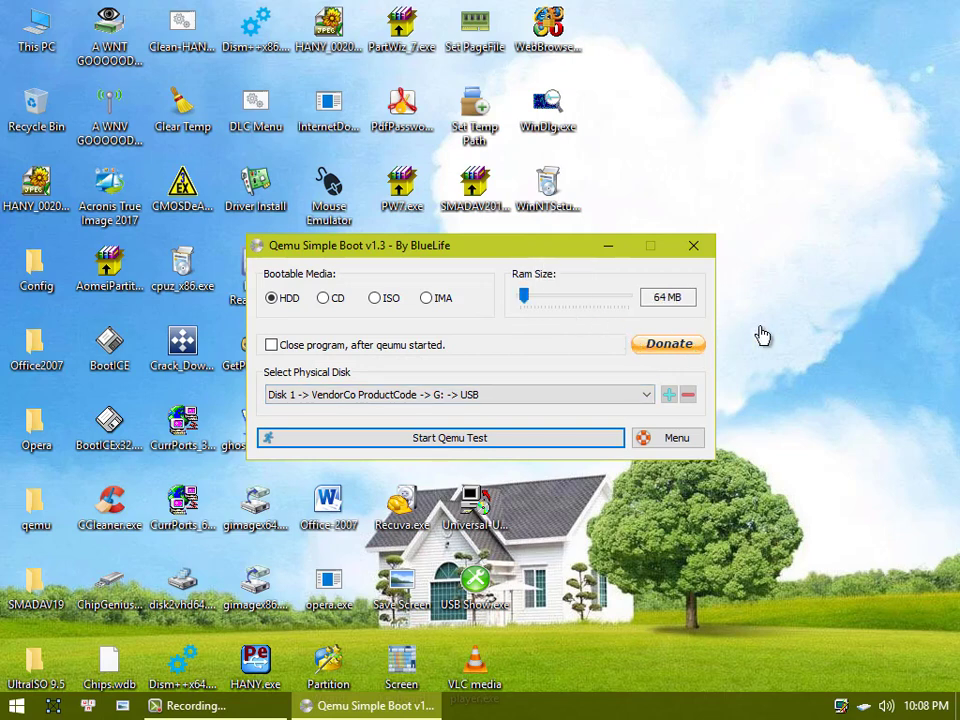
pyautogui.click(623, 302)
pyautogui.click(620, 300)
pyautogui.moveTo(609, 296); pyautogui.dragTo(742, 322)
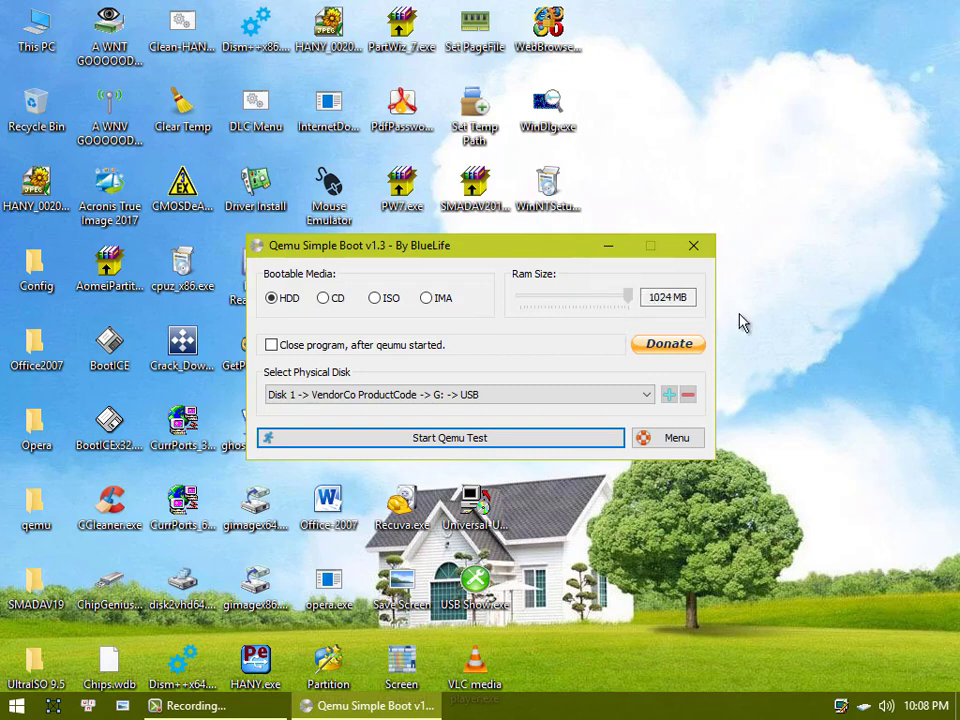
pyautogui.click(574, 442)
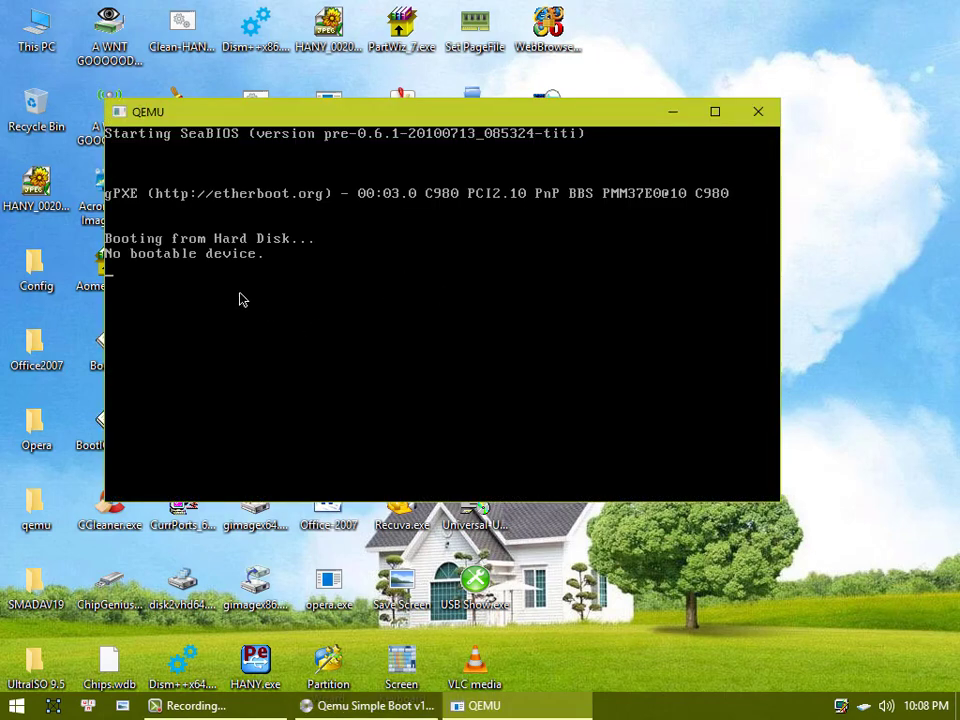
pyautogui.click(762, 114)
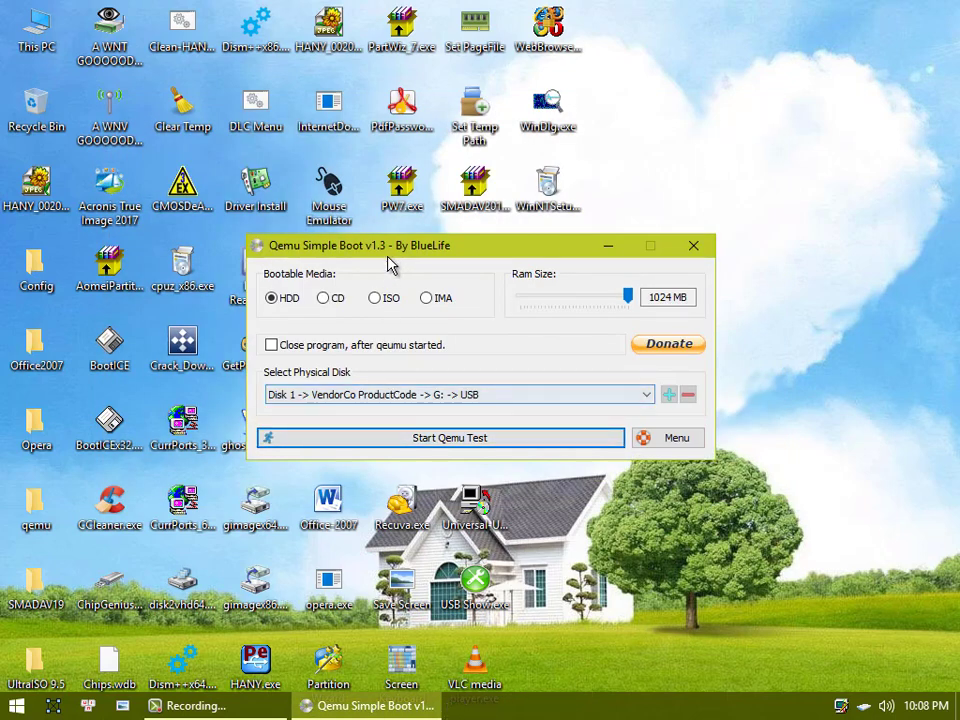
# Use BOOTICE to install the GRUB4DOS 0.4.5c master boot record on the 58.6 GB USB disk (G:) with the default options.
pyautogui.moveTo(388, 248); pyautogui.dragTo(638, 136)
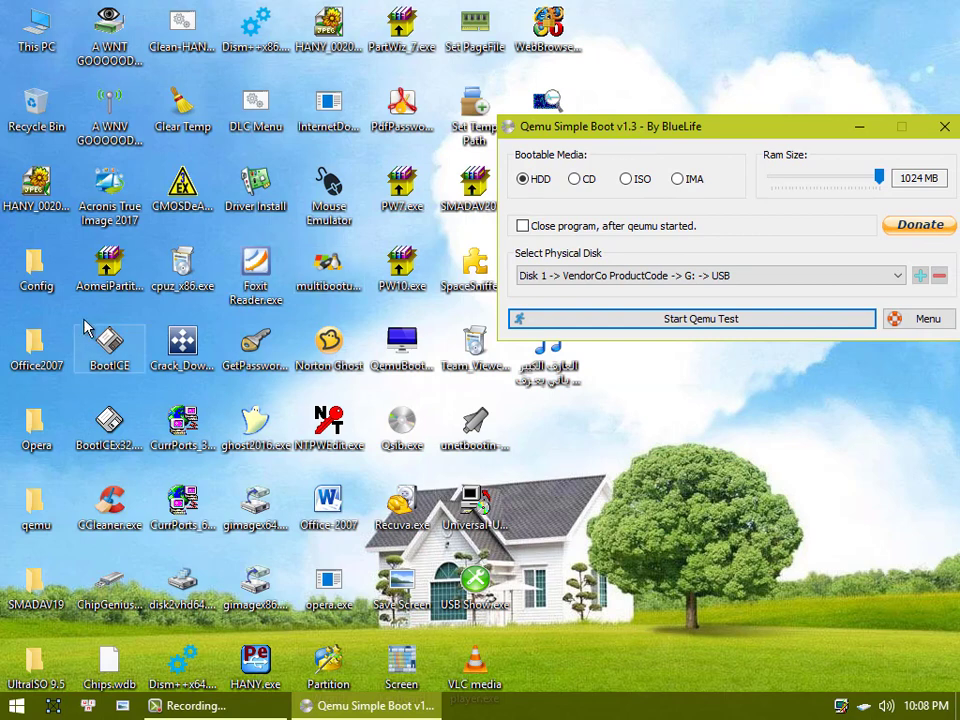
pyautogui.doubleClick(110, 345)
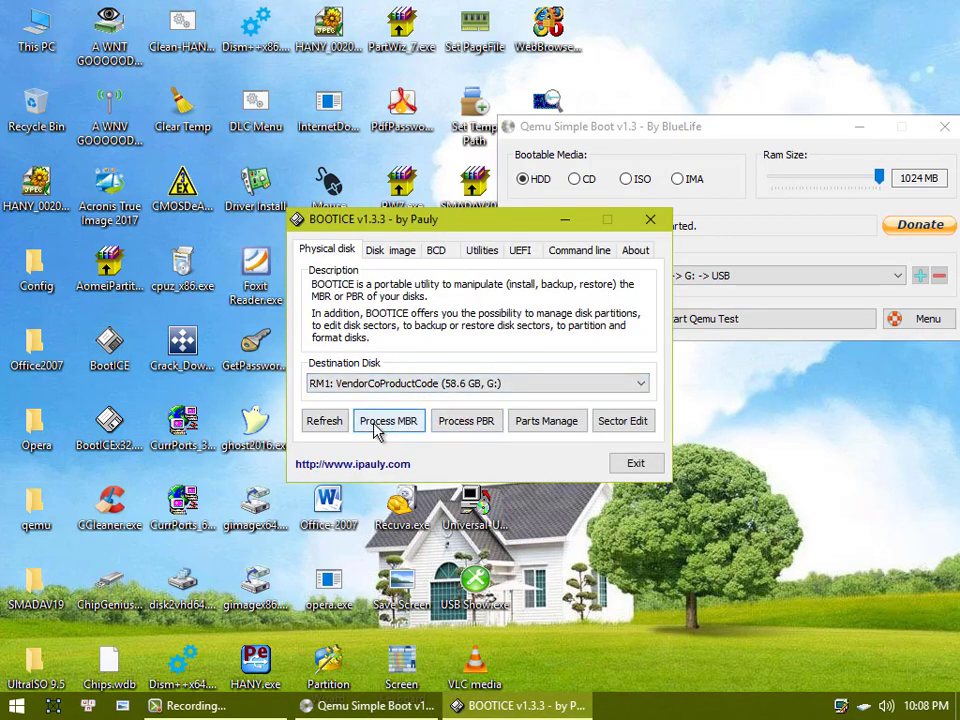
pyautogui.click(377, 428)
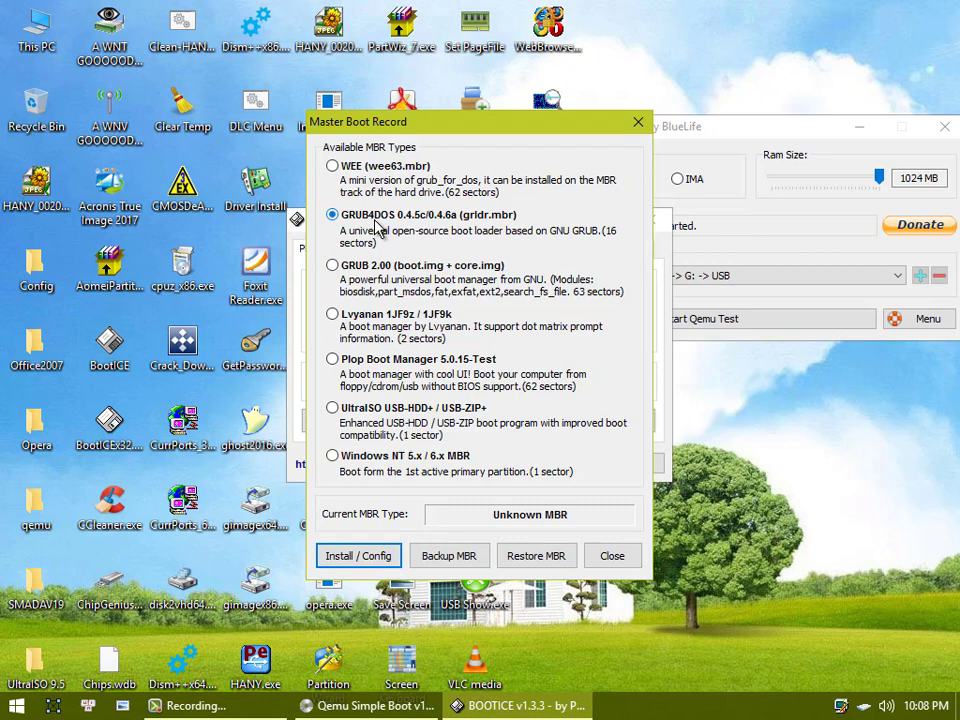
pyautogui.click(364, 560)
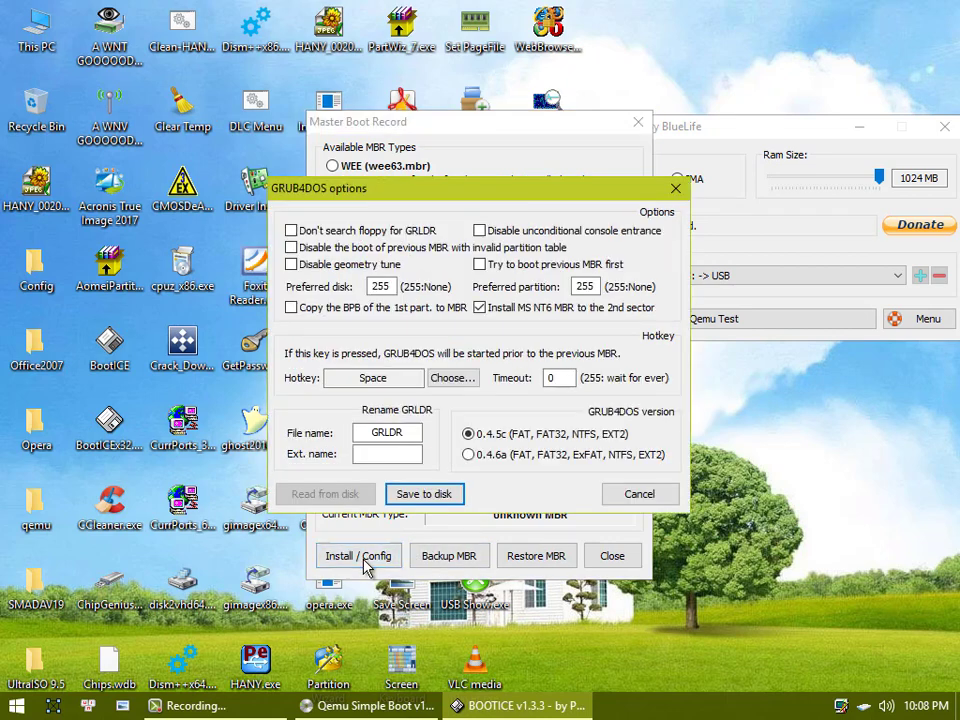
pyautogui.click(420, 494)
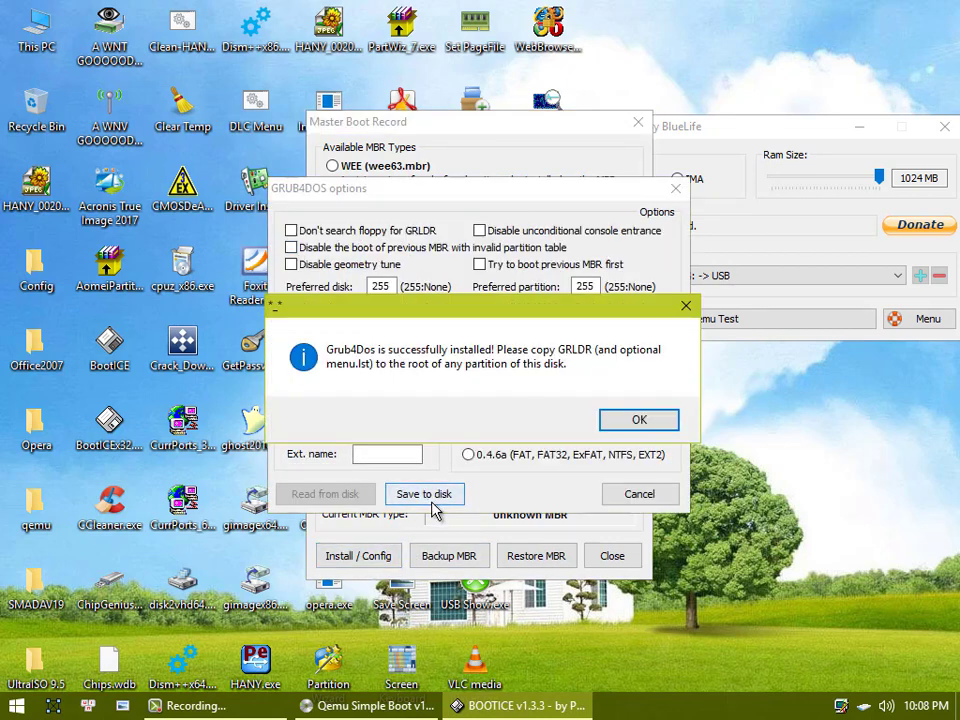
pyautogui.click(632, 421)
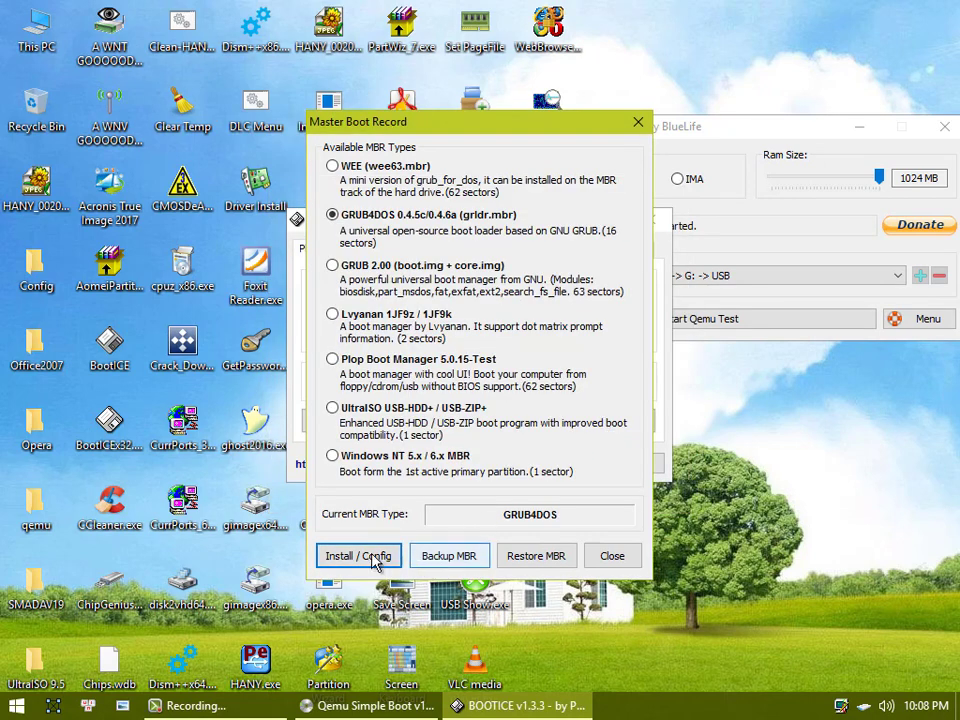
# Write the GRUB4DOS master boot record to the USB disk two more times with the same options, and exit BOOTICE.
pyautogui.click(372, 557)
pyautogui.click(450, 500)
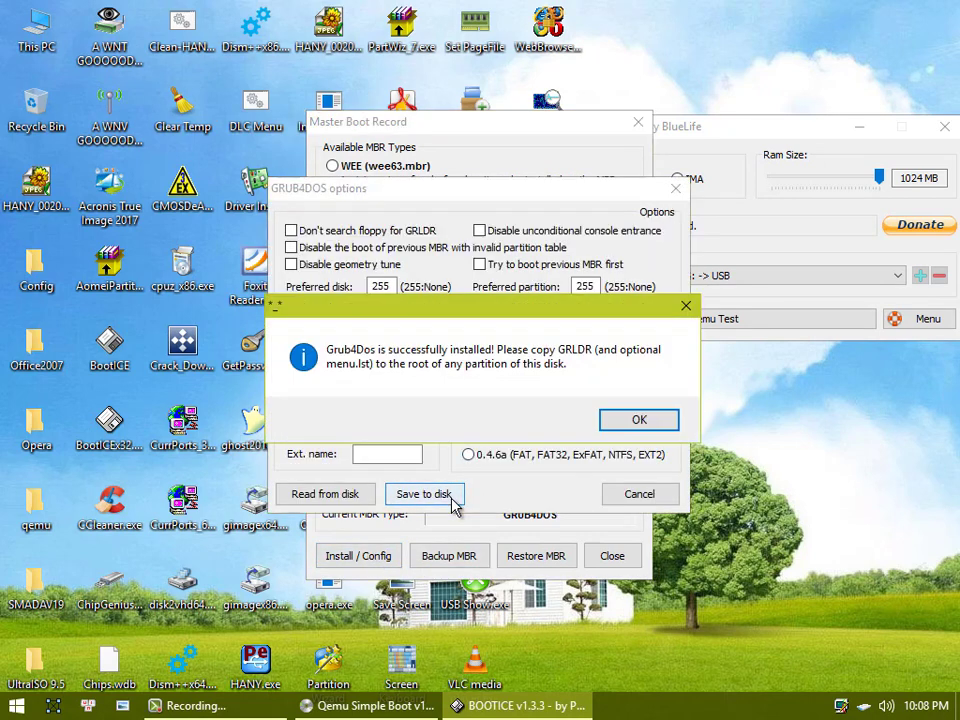
pyautogui.click(652, 419)
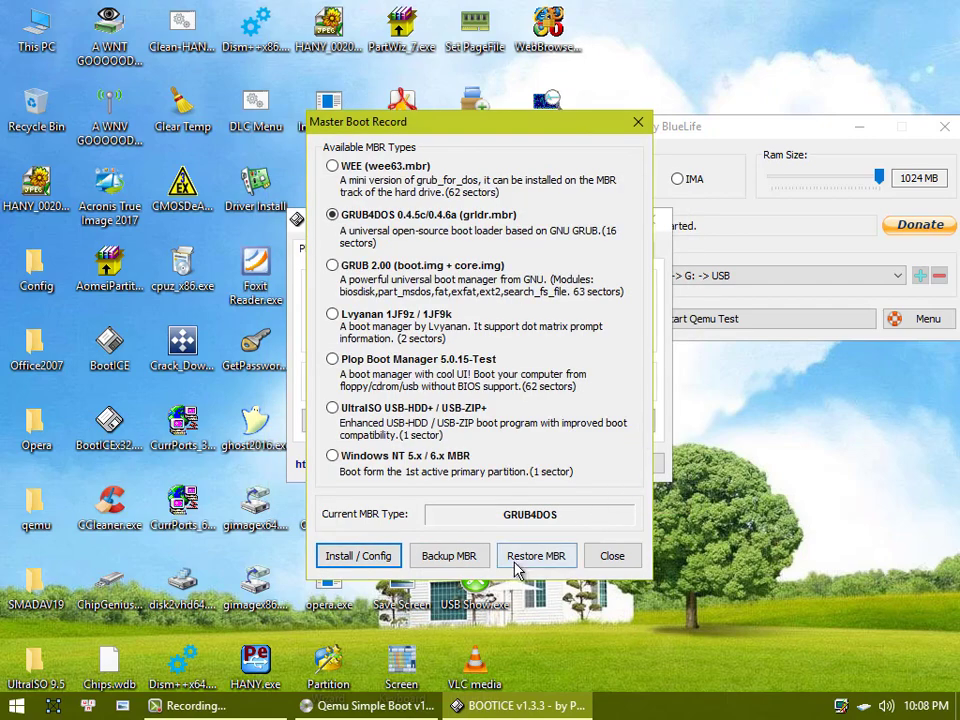
pyautogui.click(611, 555)
pyautogui.click(395, 424)
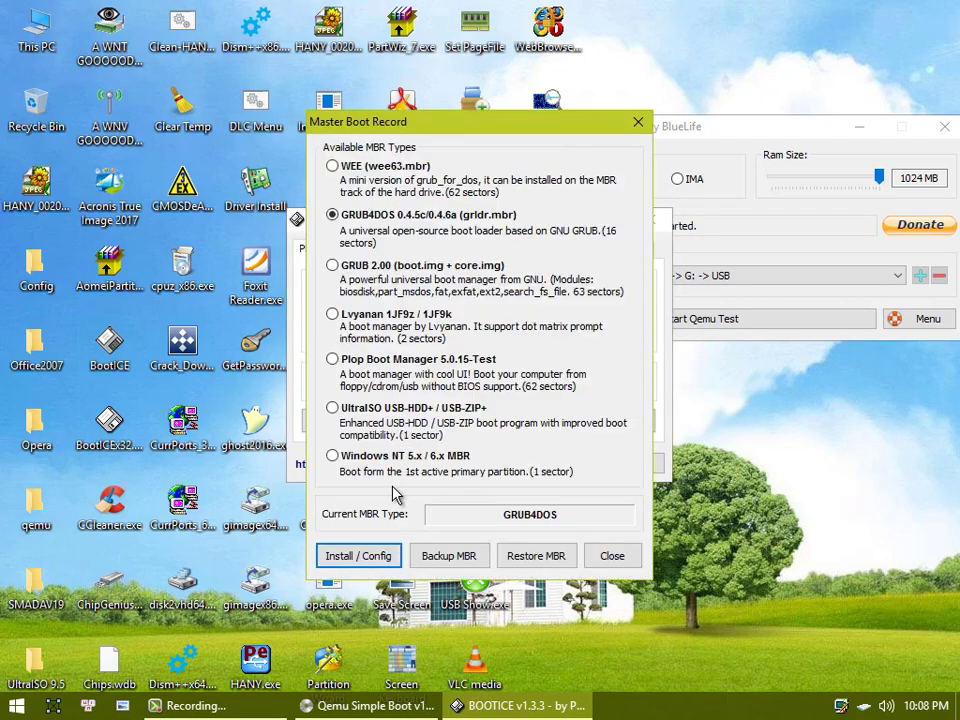
pyautogui.click(383, 558)
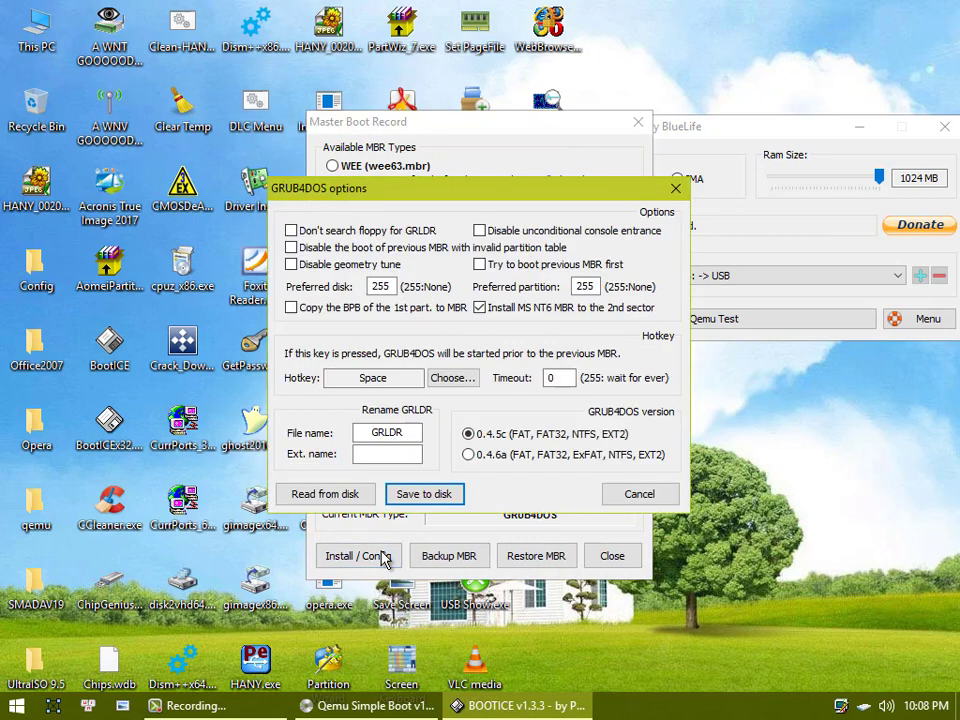
pyautogui.click(452, 494)
pyautogui.click(639, 420)
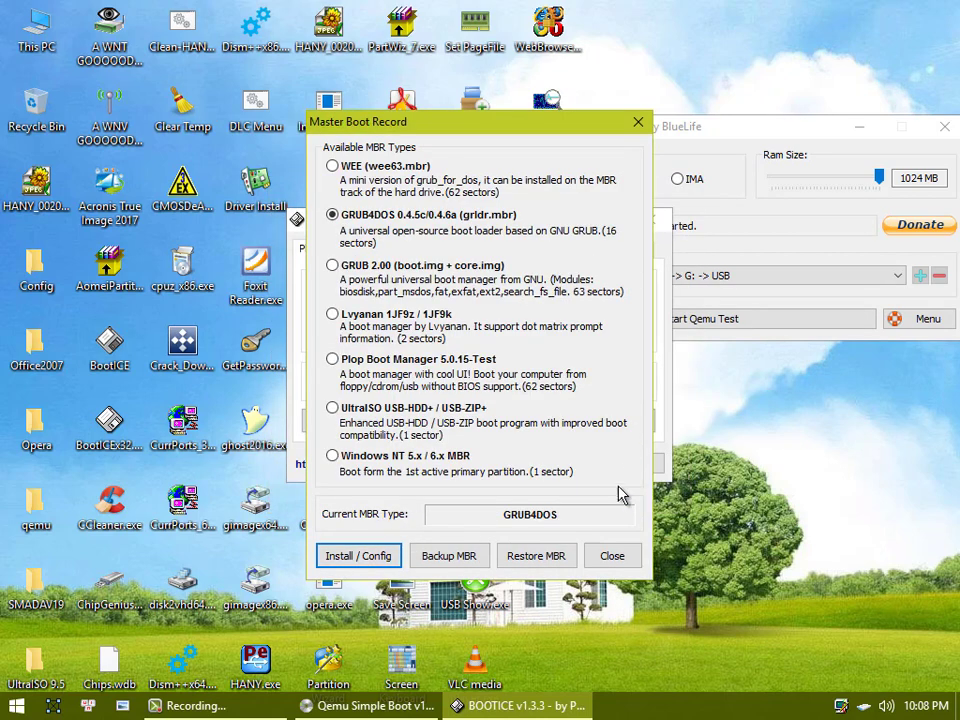
pyautogui.click(606, 556)
pyautogui.click(636, 470)
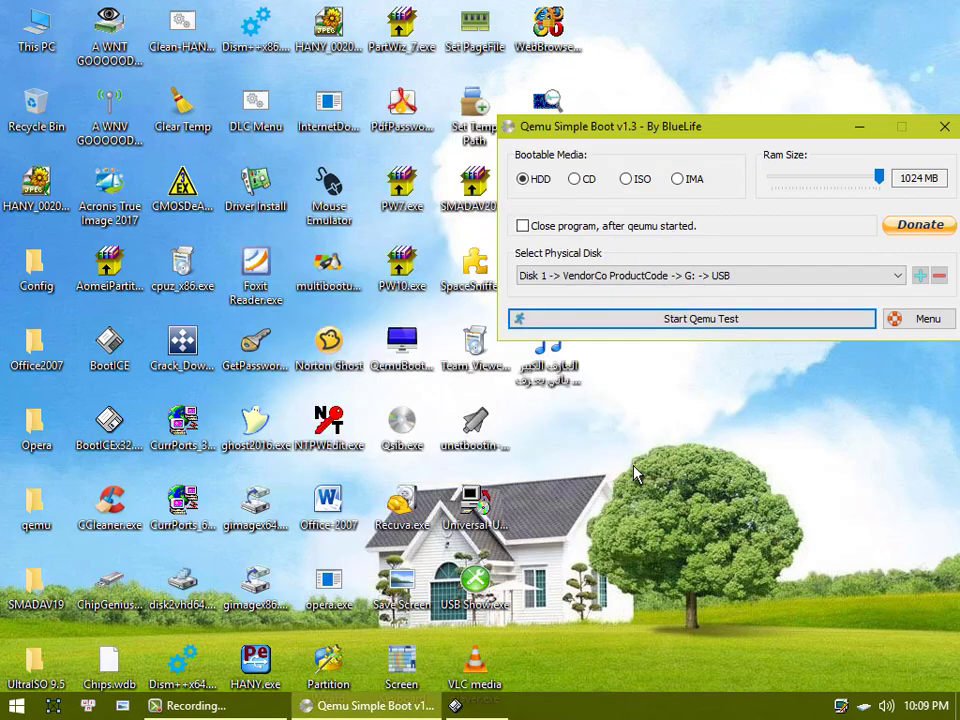
# Close Qemu Simple Boot and open the root of the Win8.1x64 (C:) drive in File Explorer.
pyautogui.moveTo(760, 132); pyautogui.dragTo(600, 192)
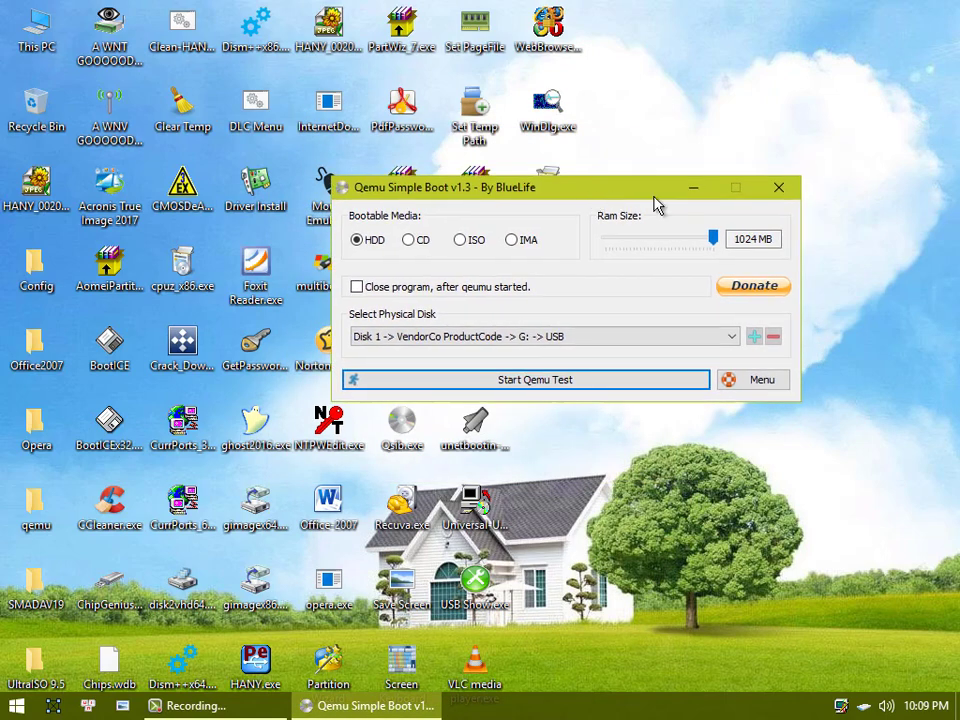
pyautogui.click(780, 187)
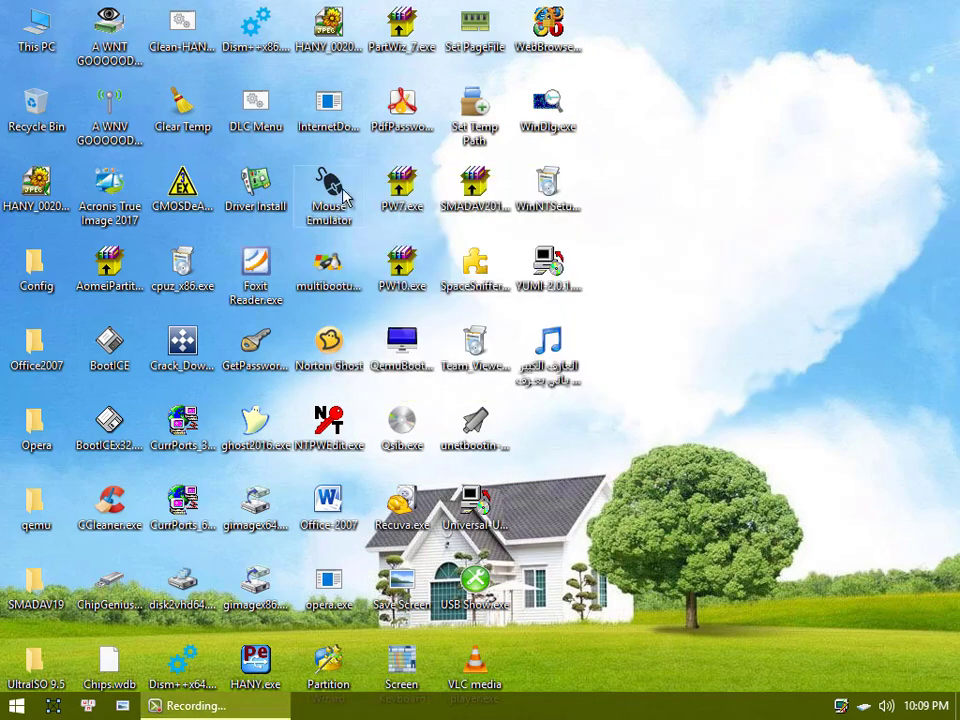
pyautogui.doubleClick(41, 33)
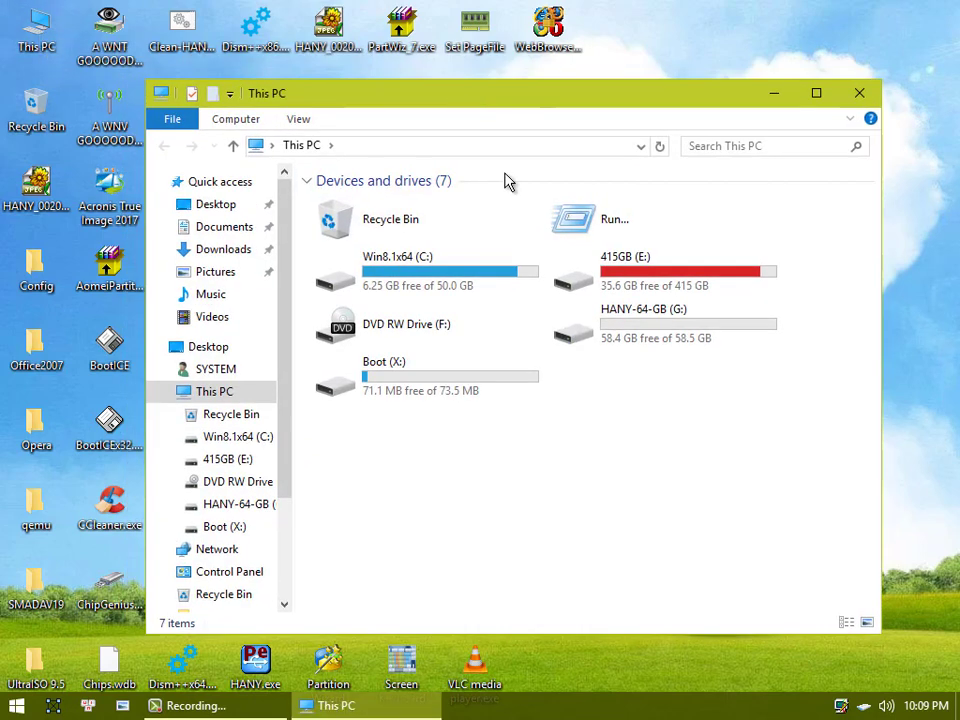
pyautogui.doubleClick(574, 274)
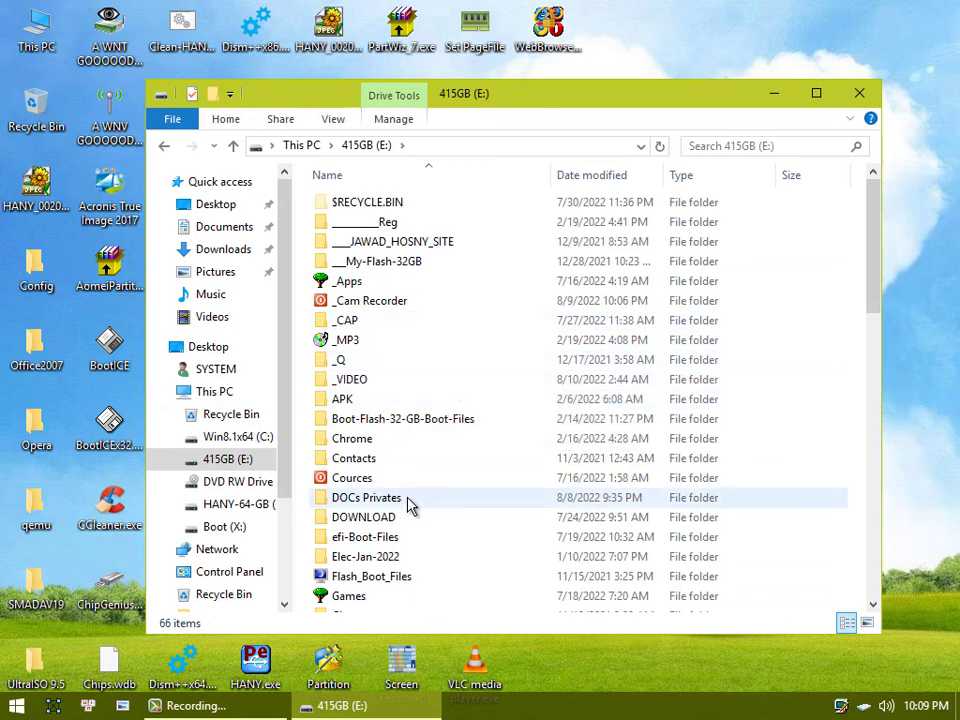
pyautogui.scroll(-5, 407, 505)
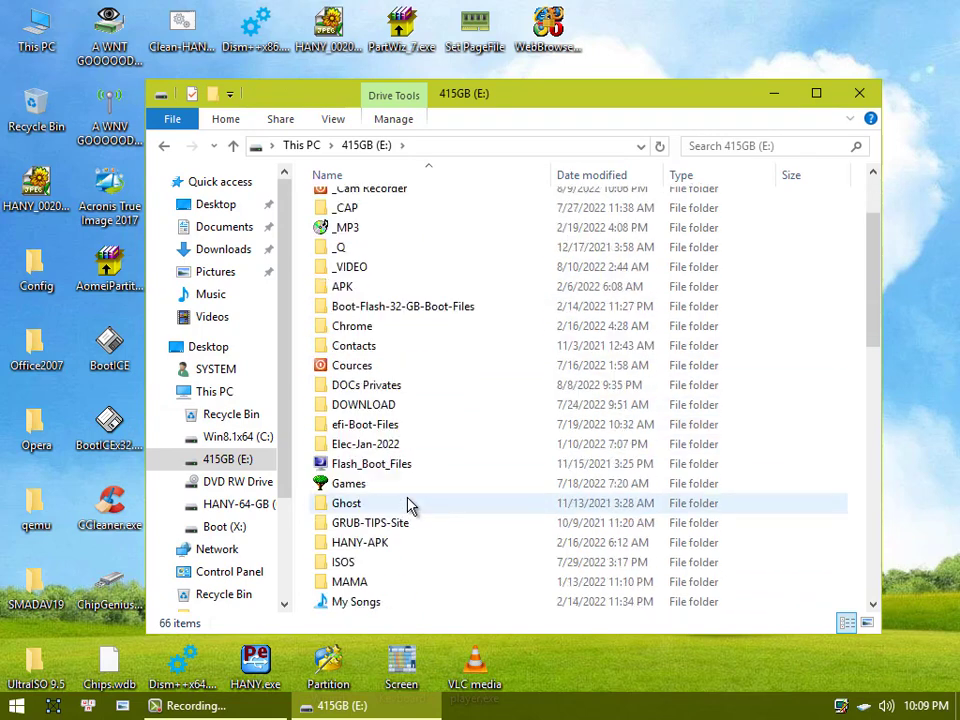
pyautogui.click(228, 438)
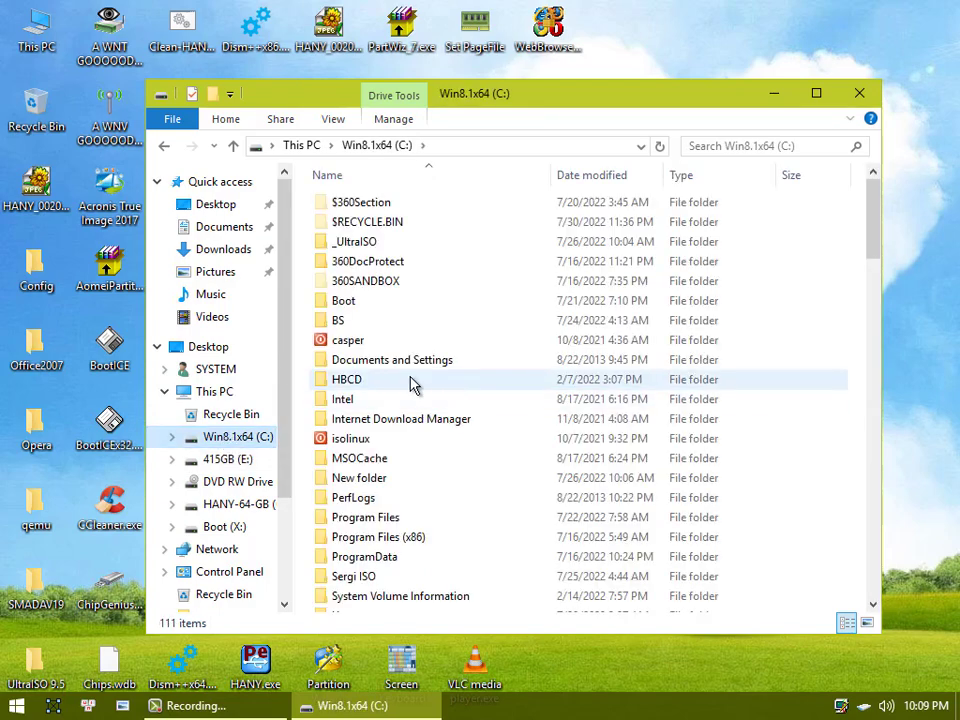
# Select the grldr and menu.lst files together in the root of the C: drive.
pyautogui.click(414, 382)
pyautogui.scroll(-6, 414, 385)
pyautogui.scroll(-4, 414, 385)
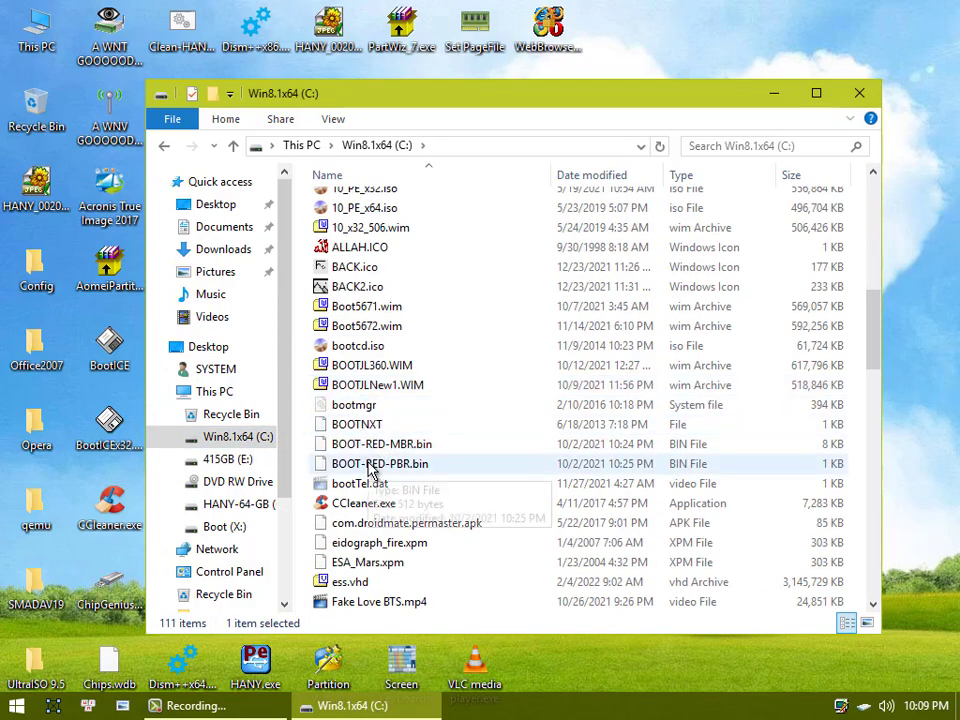
pyautogui.scroll(-2, 385, 465)
pyautogui.scroll(-2, 370, 468)
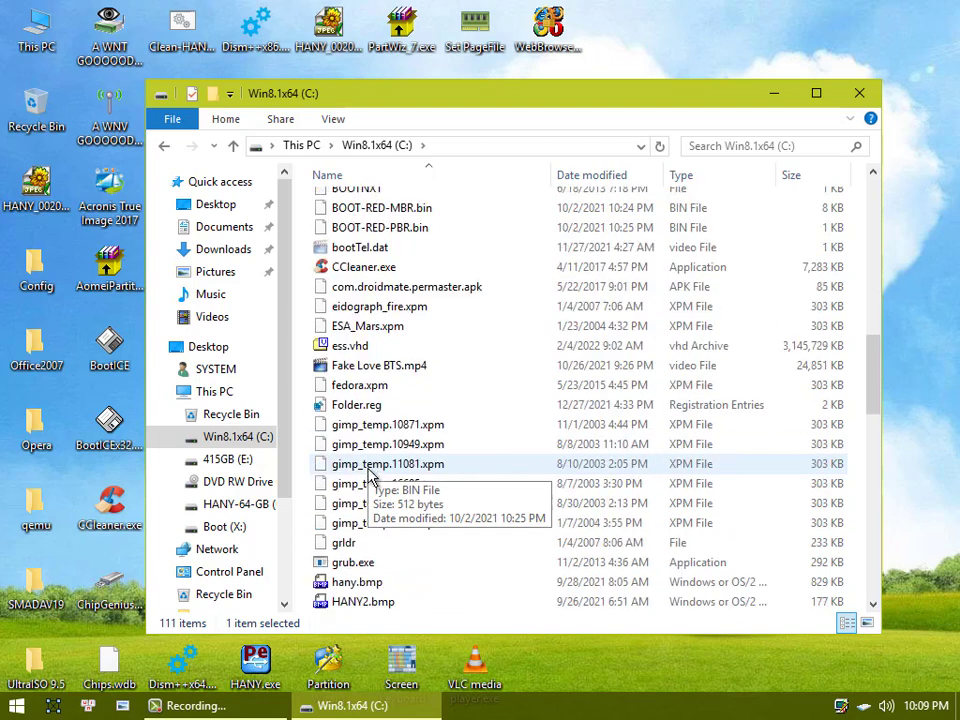
pyautogui.click(346, 554)
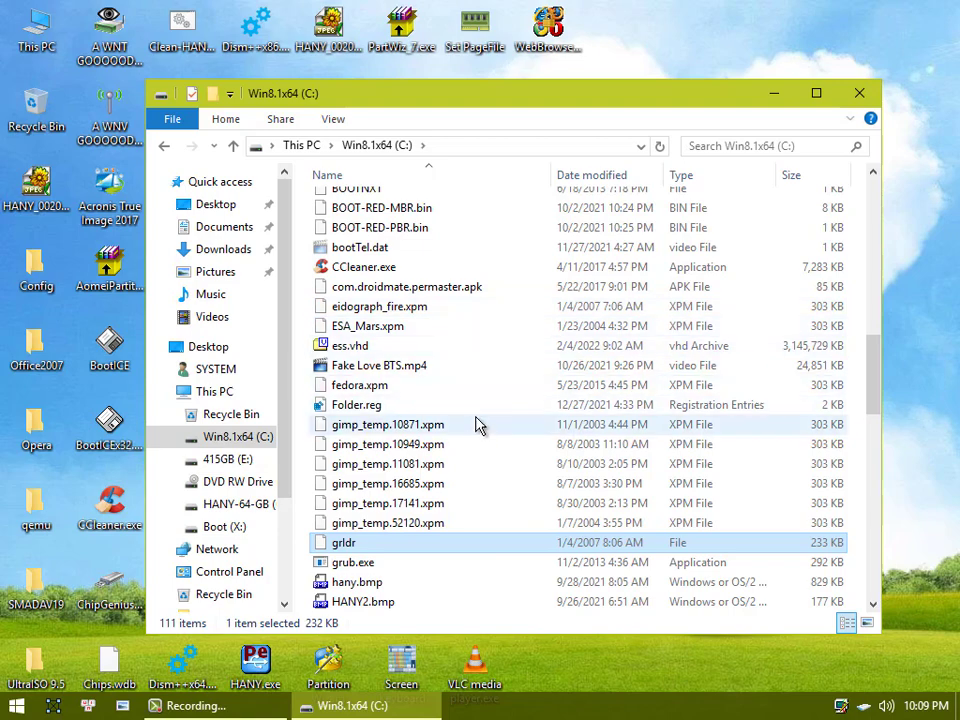
pyautogui.scroll(3, 480, 424)
pyautogui.scroll(4, 418, 330)
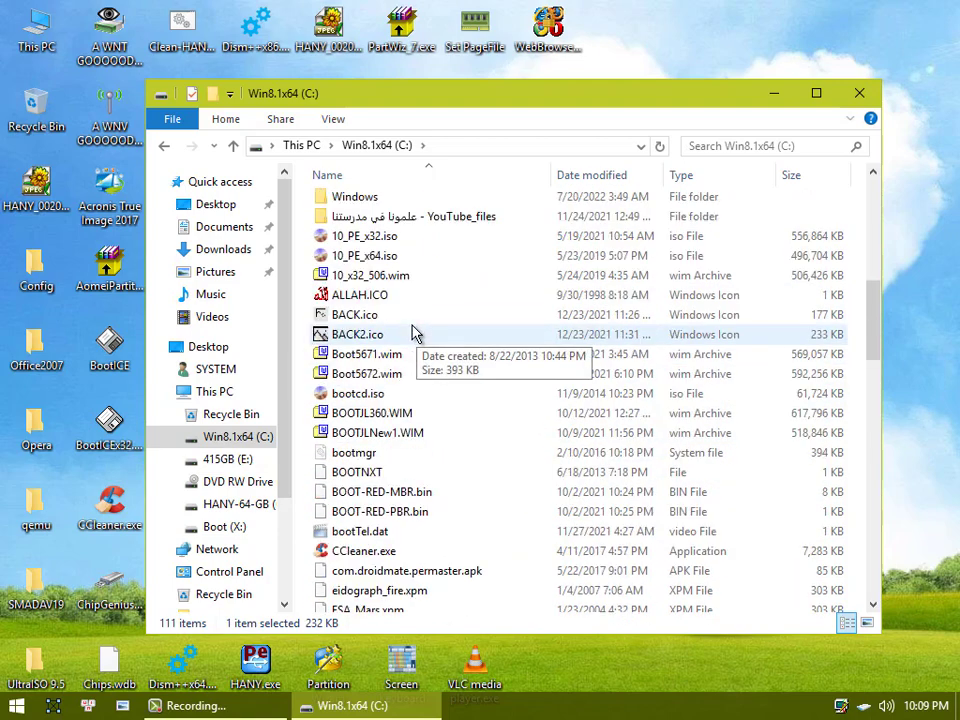
pyautogui.scroll(-1, 380, 483)
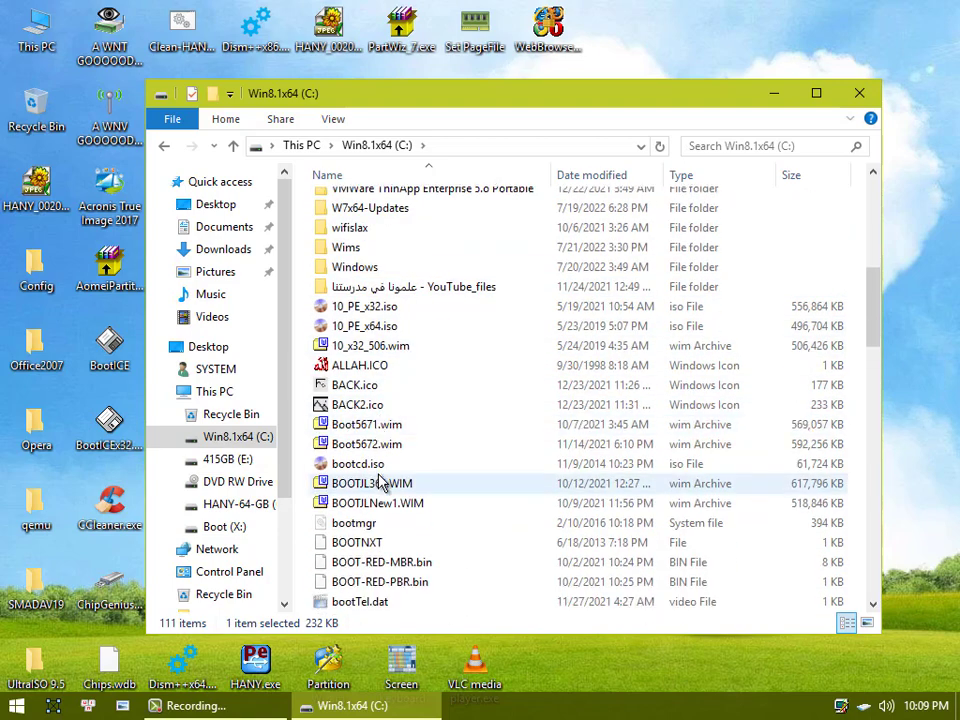
pyautogui.scroll(-6, 380, 483)
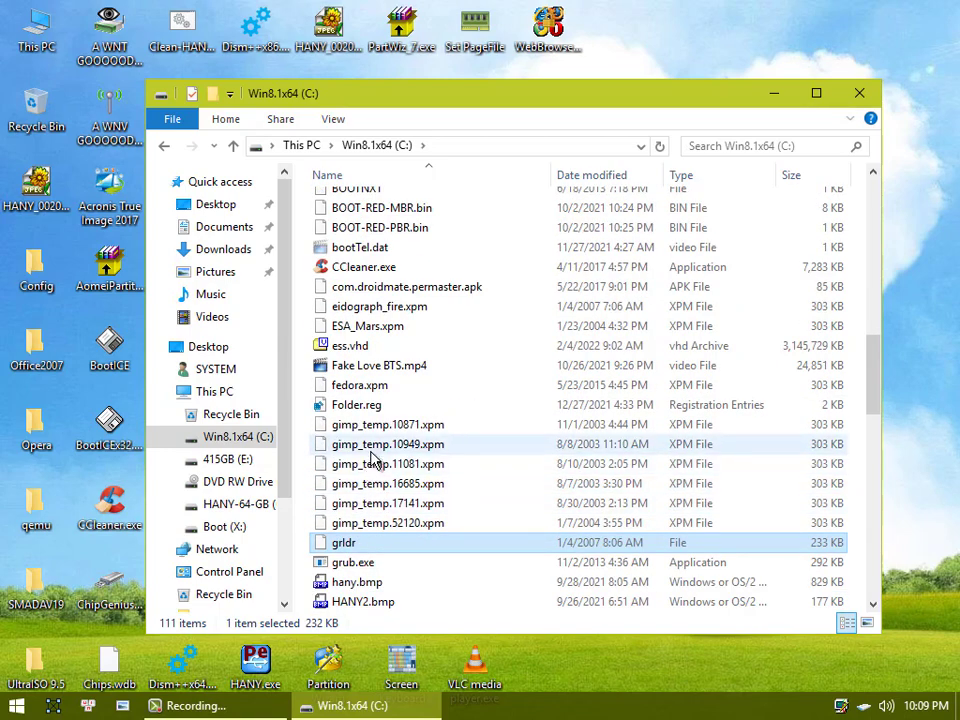
pyautogui.scroll(-4, 400, 437)
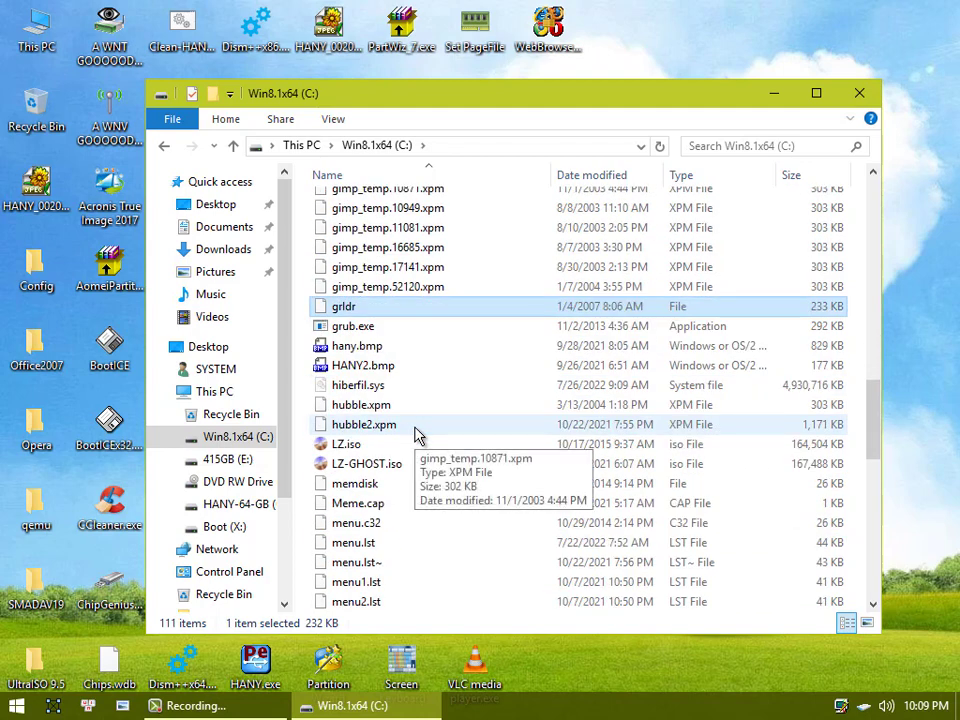
pyautogui.keyDown('ctrl'); pyautogui.click(346, 552); pyautogui.keyUp('ctrl')
# Look through the rest of the C: drive's file list for further GRUB4DOS boot files to copy.
pyautogui.scroll(-7, 424, 514)
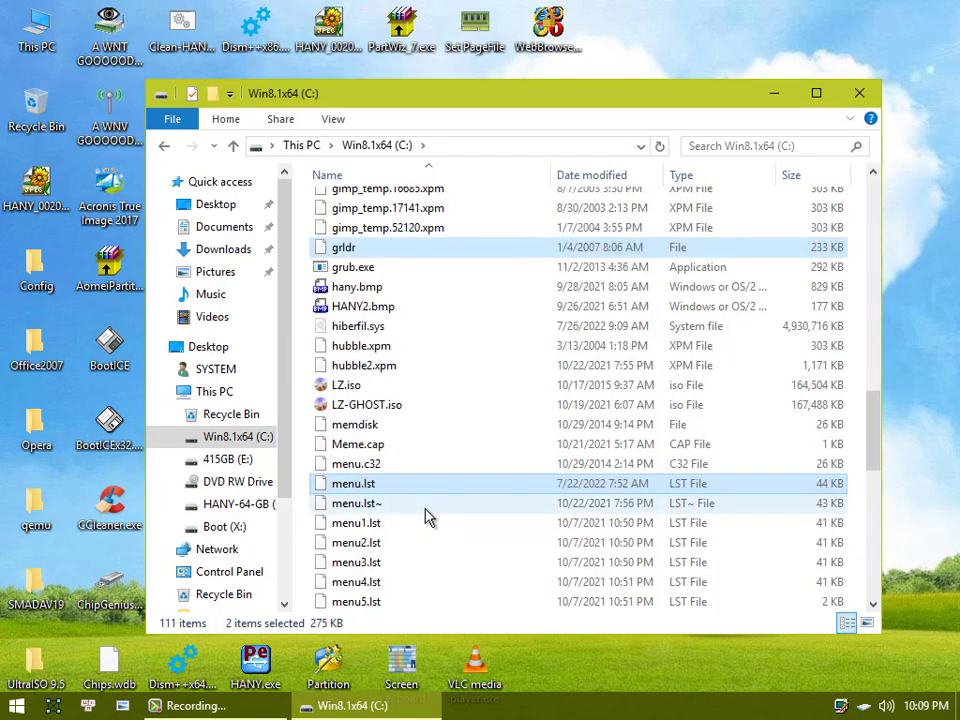
pyautogui.scroll(-1, 424, 514)
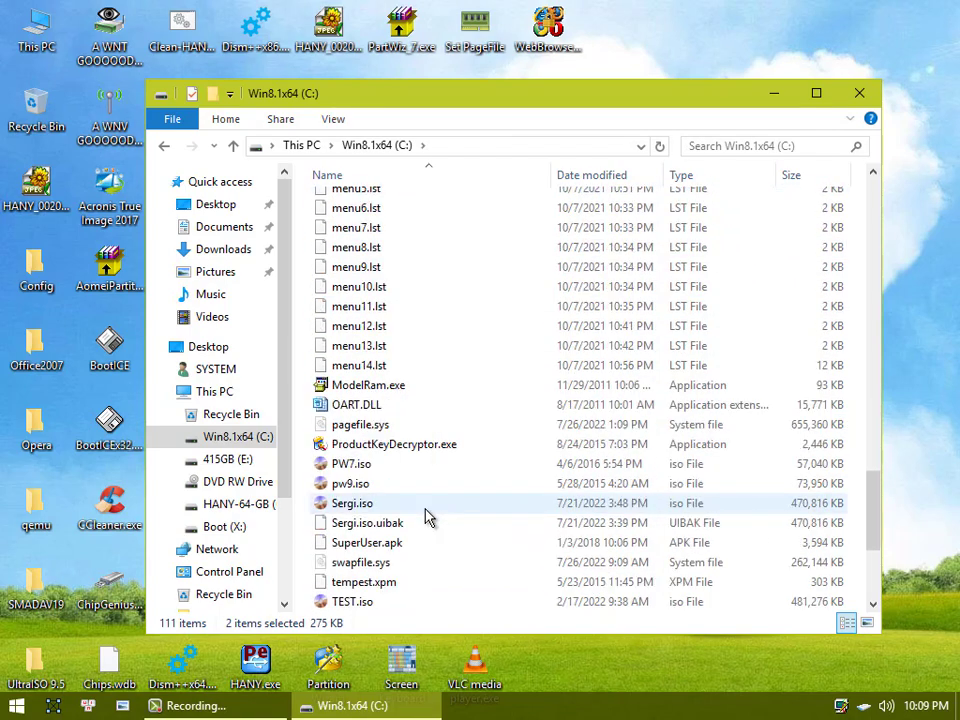
pyautogui.scroll(-2, 424, 514)
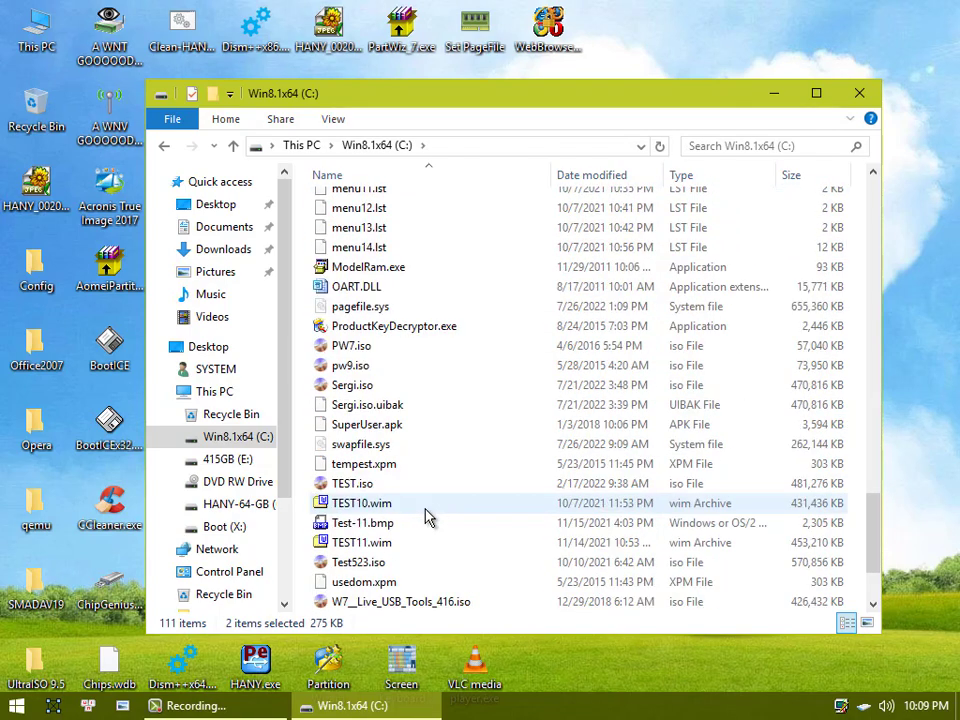
pyautogui.scroll(-2, 424, 514)
pyautogui.scroll(10, 424, 514)
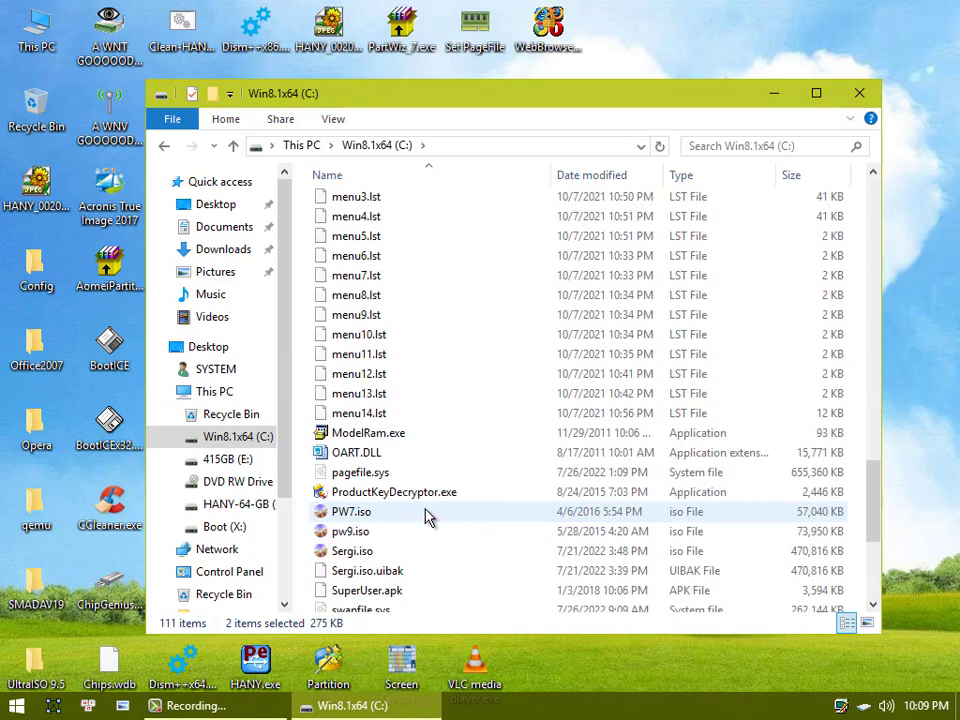
pyautogui.scroll(5, 430, 512)
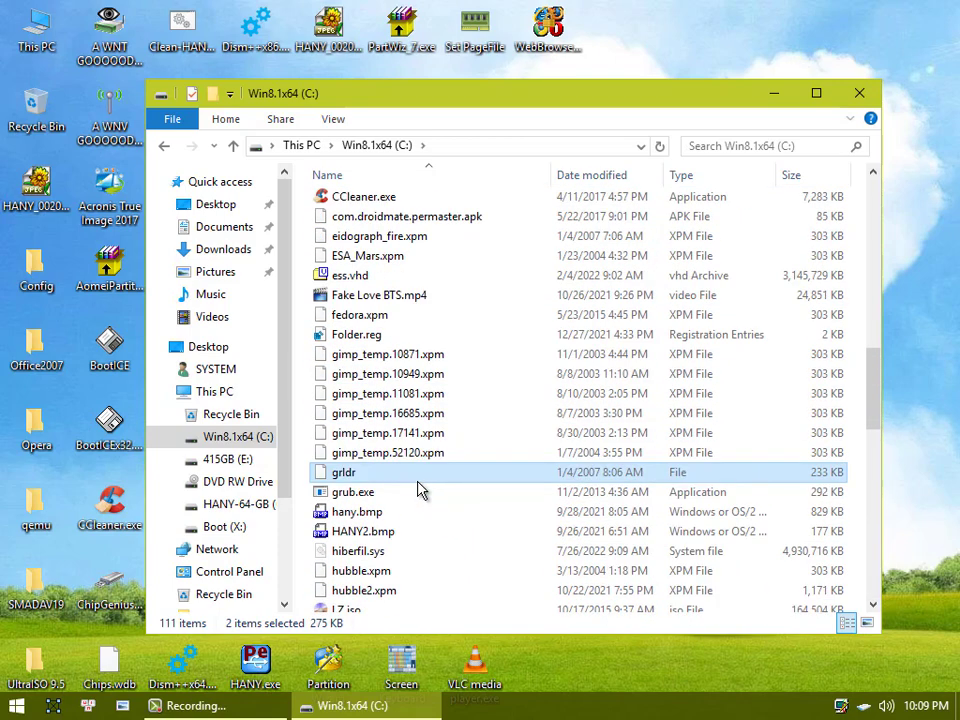
pyautogui.scroll(1, 370, 500)
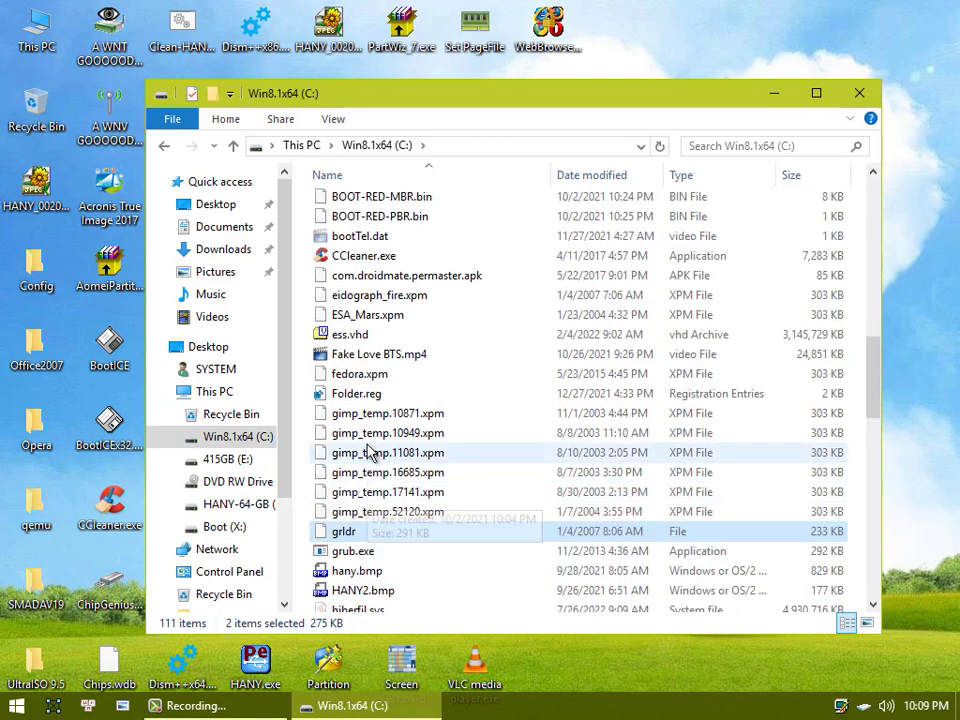
pyautogui.scroll(-14, 405, 405)
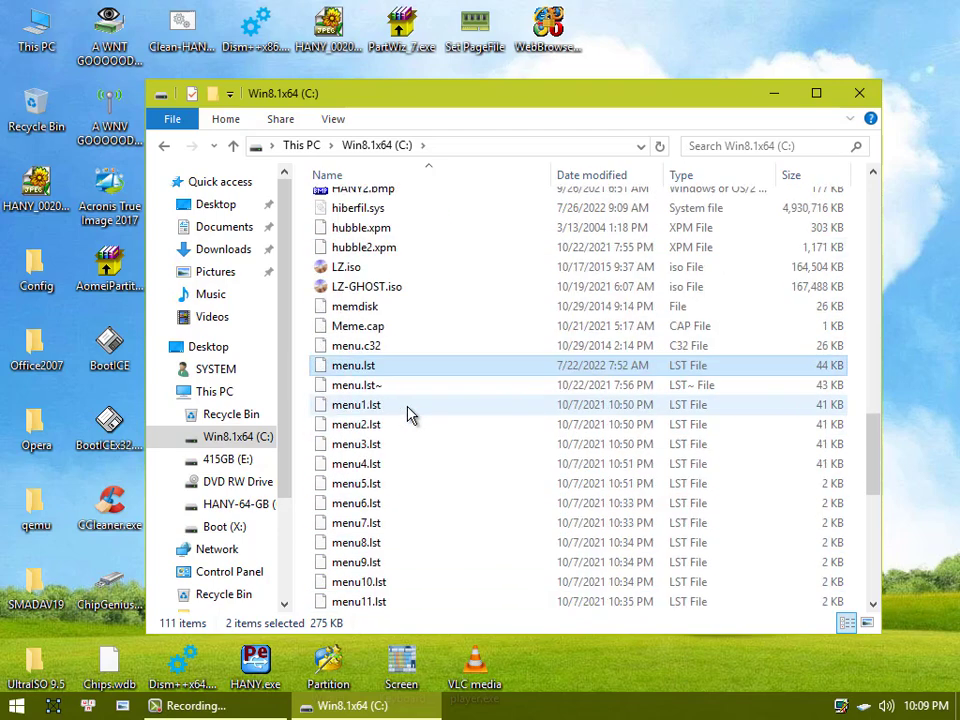
pyautogui.scroll(-2, 408, 414)
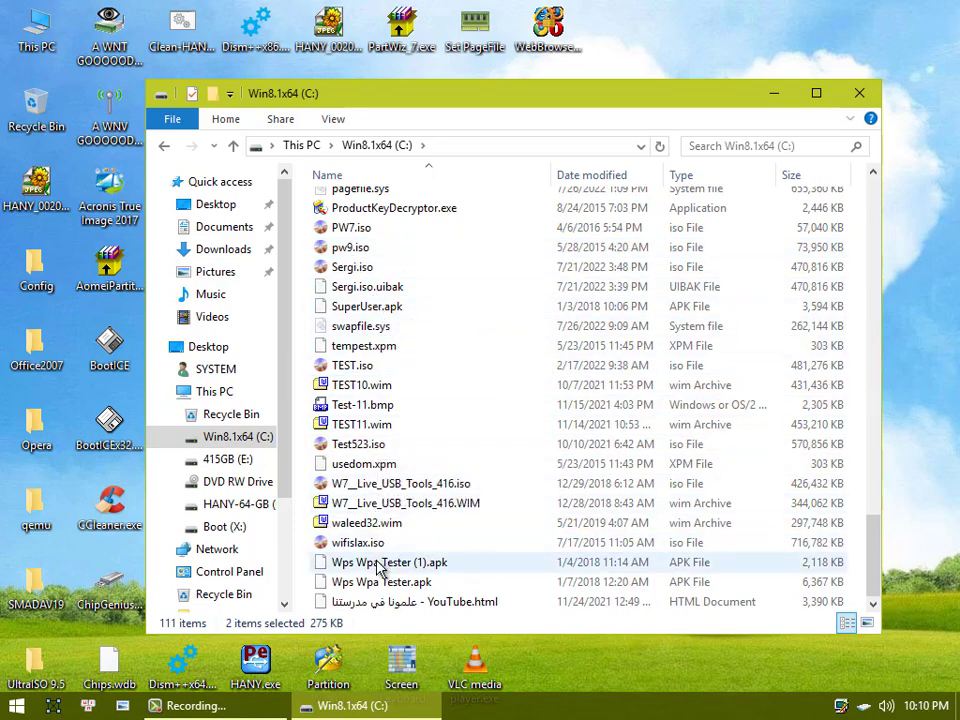
pyautogui.scroll(4, 418, 468)
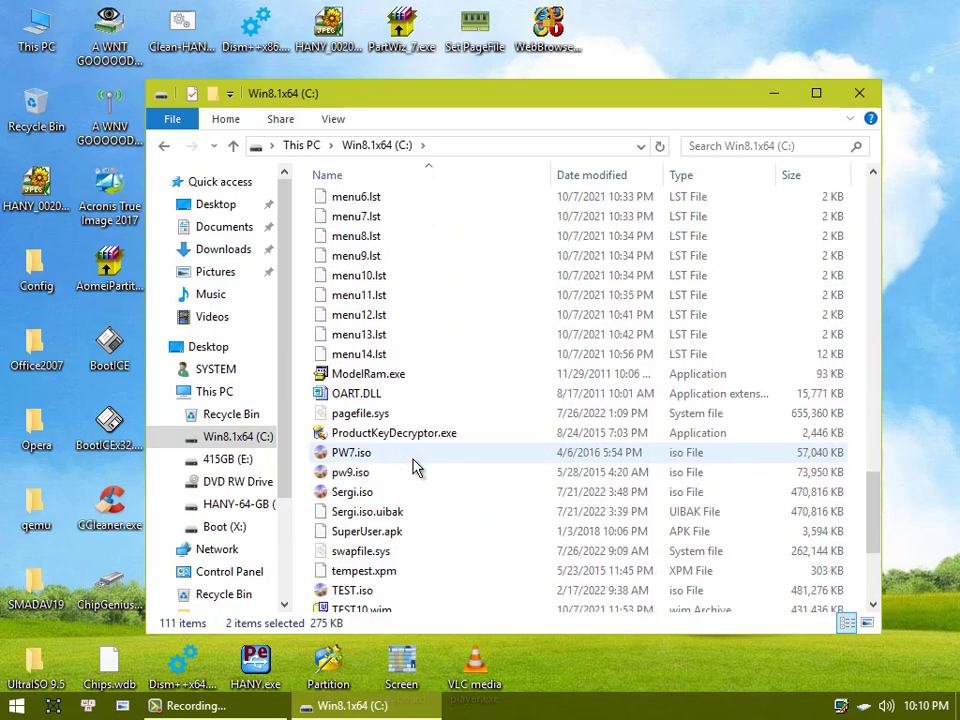
pyautogui.scroll(6, 418, 468)
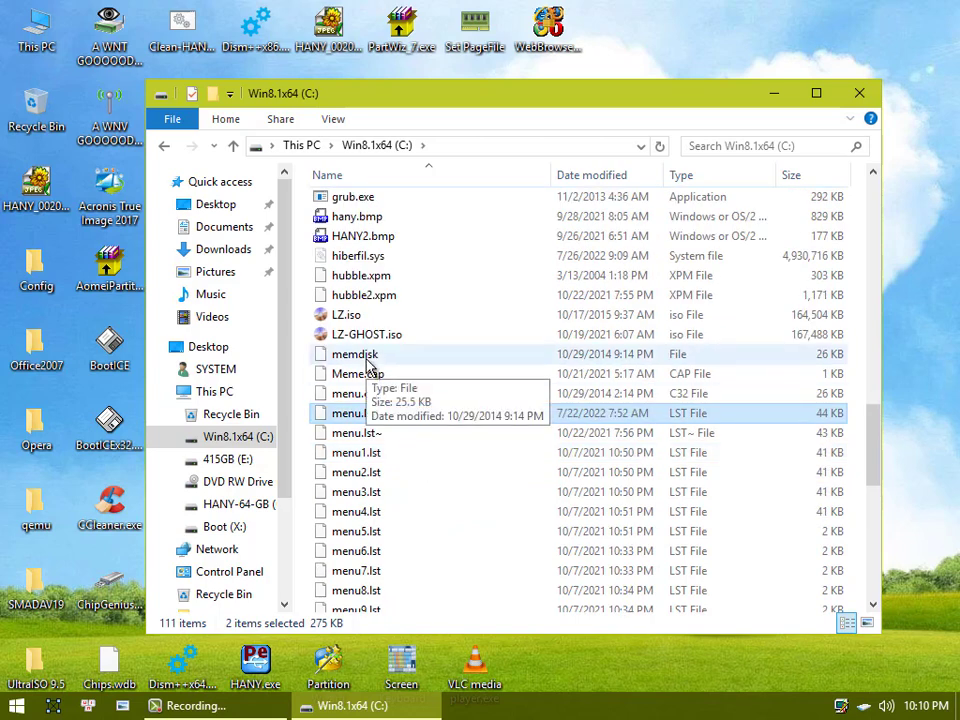
pyautogui.scroll(3, 368, 362)
pyautogui.scroll(2, 370, 360)
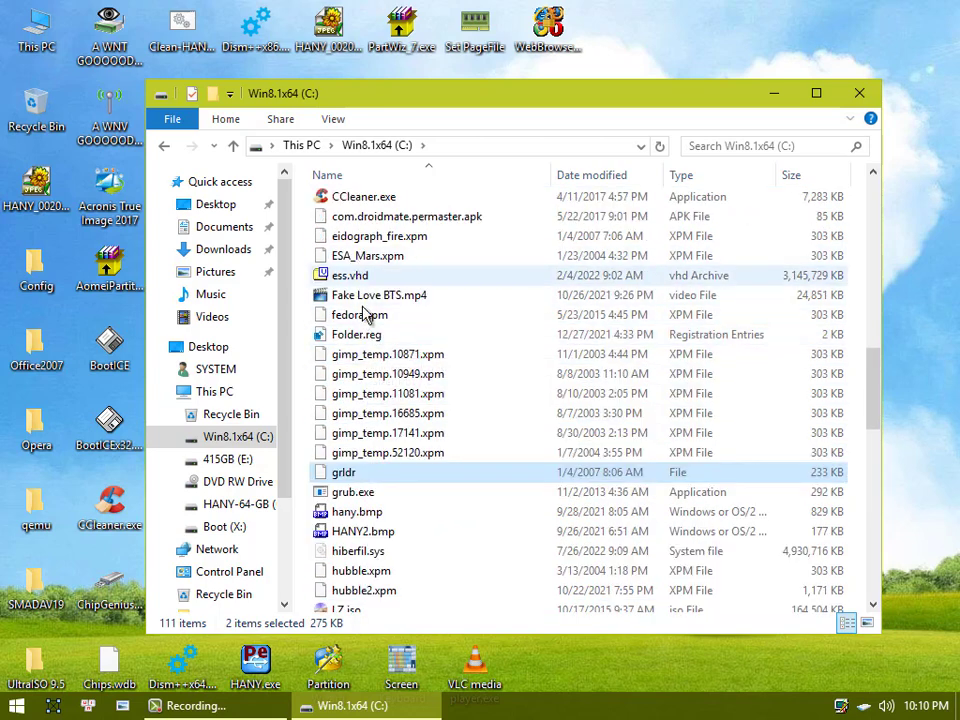
# Add eidograph_fire.xpm to the selected grldr and menu.lst files and copy all three.
pyautogui.keyDown('ctrl'); pyautogui.click(379, 240); pyautogui.keyUp('ctrl')
pyautogui.scroll(-5, 430, 500)
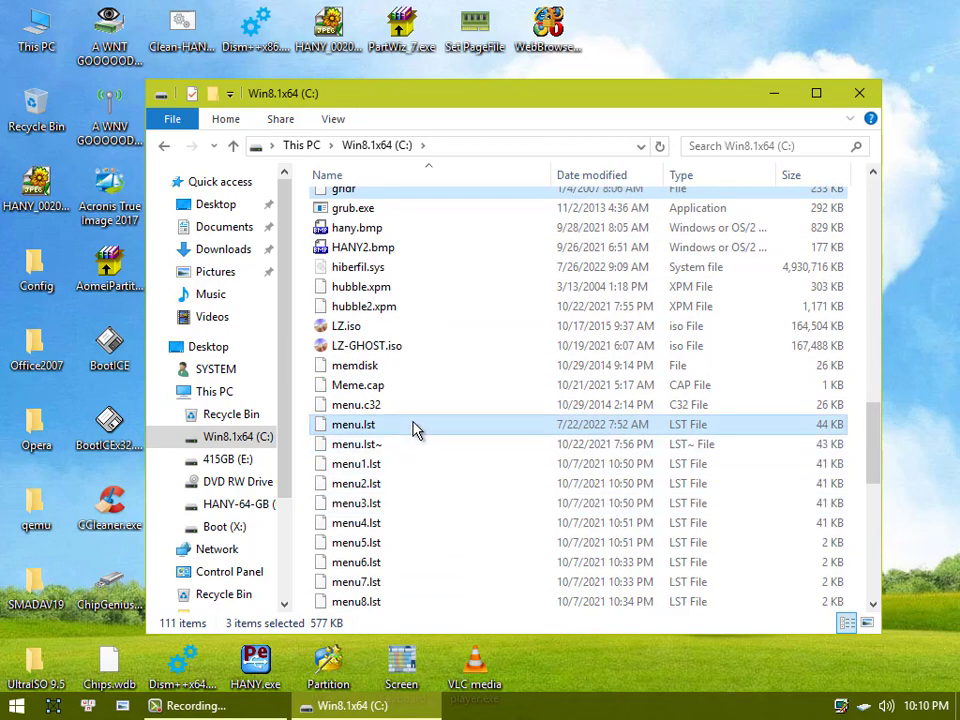
pyautogui.rightClick(414, 429)
pyautogui.click(476, 586)
# Permanently delete all files and folders in the root of the 64 GB USB drive (G:), including system files.
pyautogui.doubleClick(37, 30)
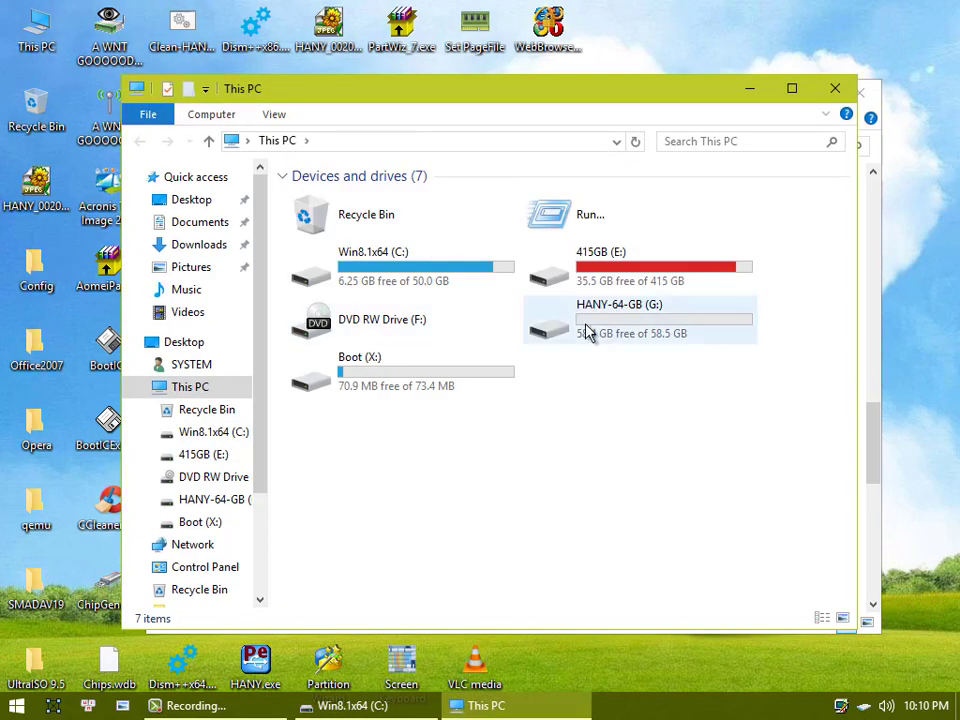
pyautogui.doubleClick(587, 332)
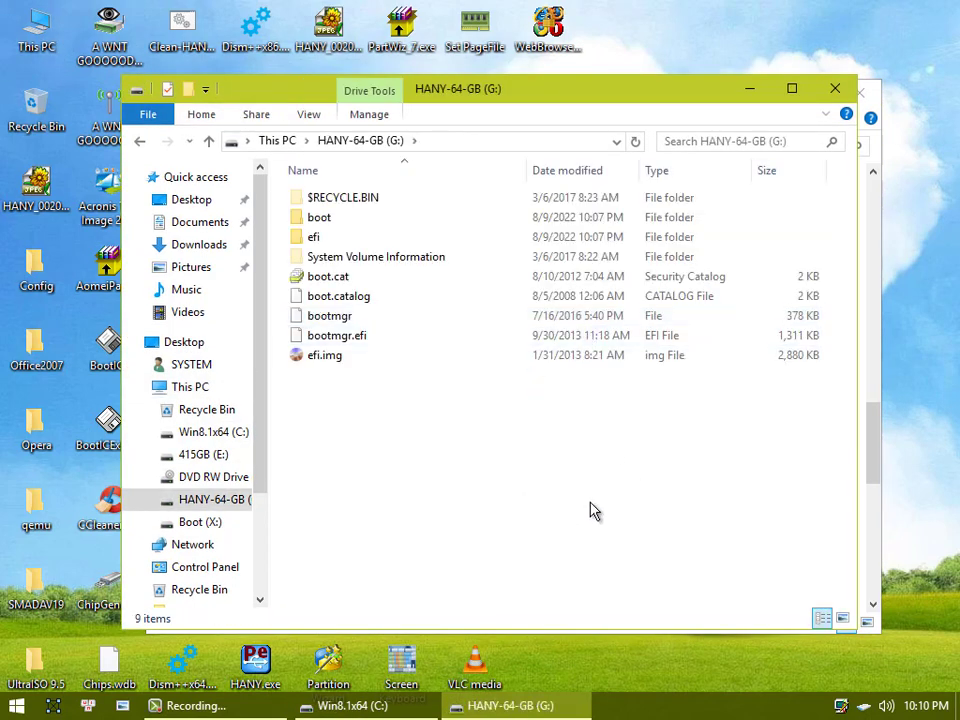
pyautogui.moveTo(590, 510); pyautogui.dragTo(315, 197)
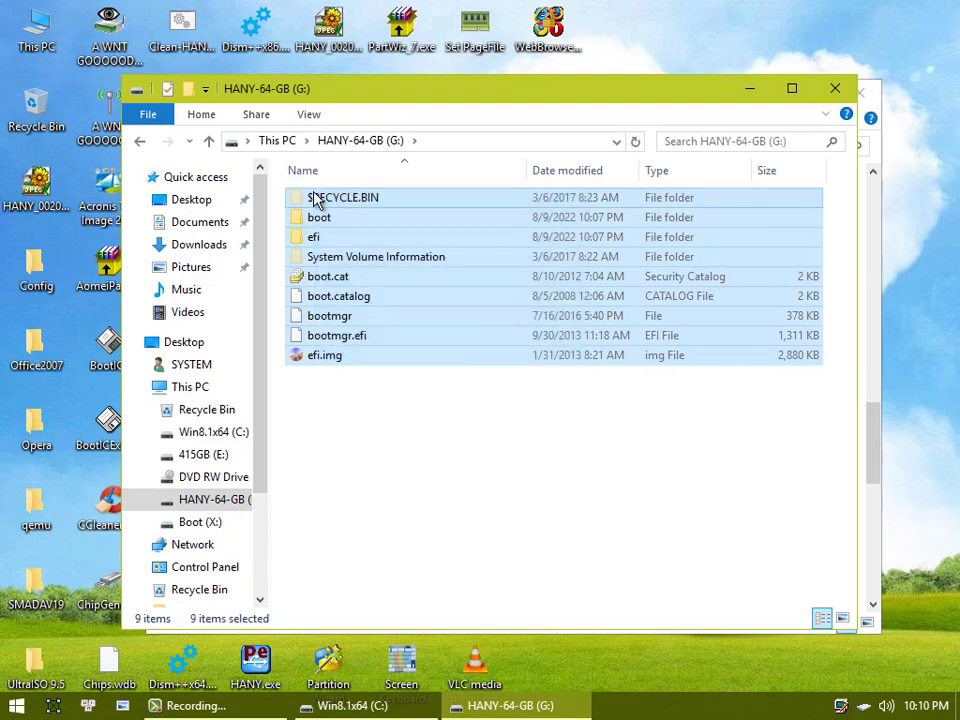
pyautogui.rightClick(335, 248)
pyautogui.click(416, 583)
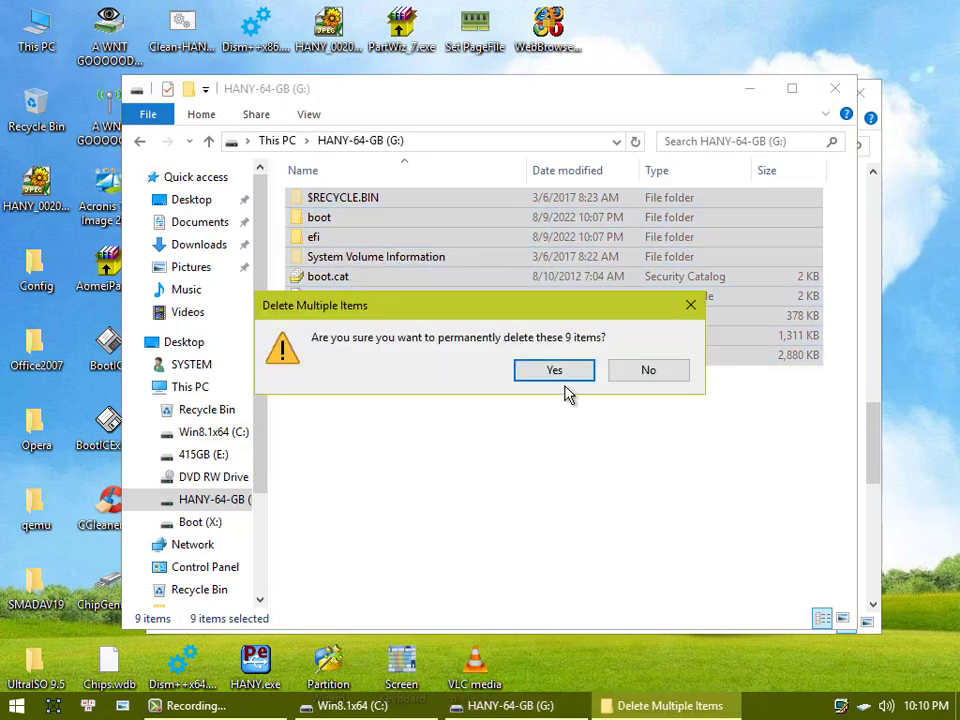
pyautogui.click(561, 378)
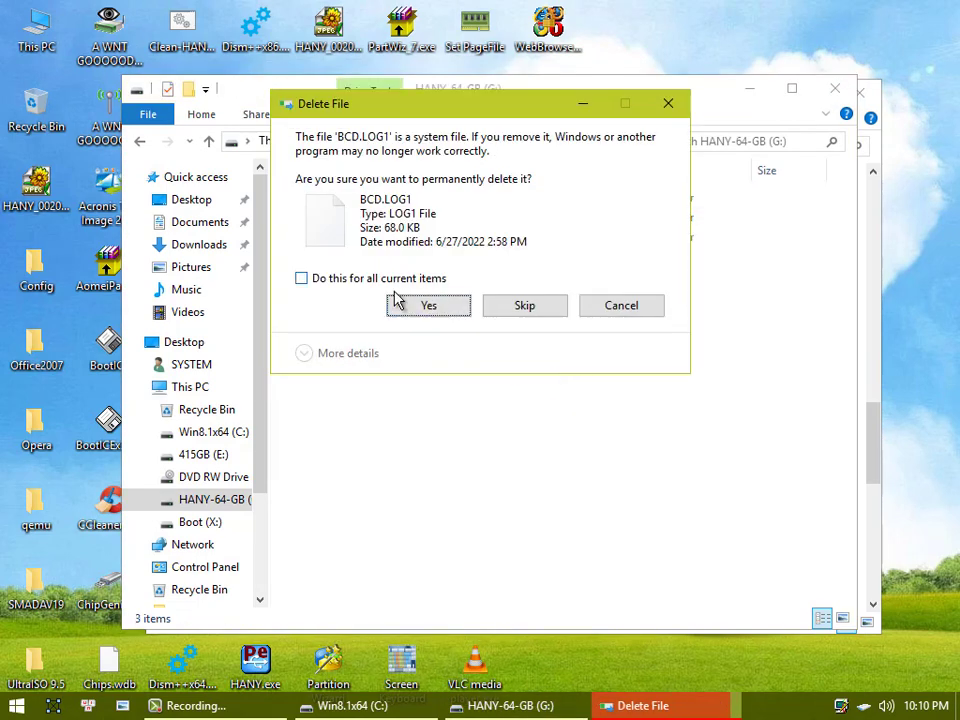
pyautogui.click(390, 282)
pyautogui.click(405, 305)
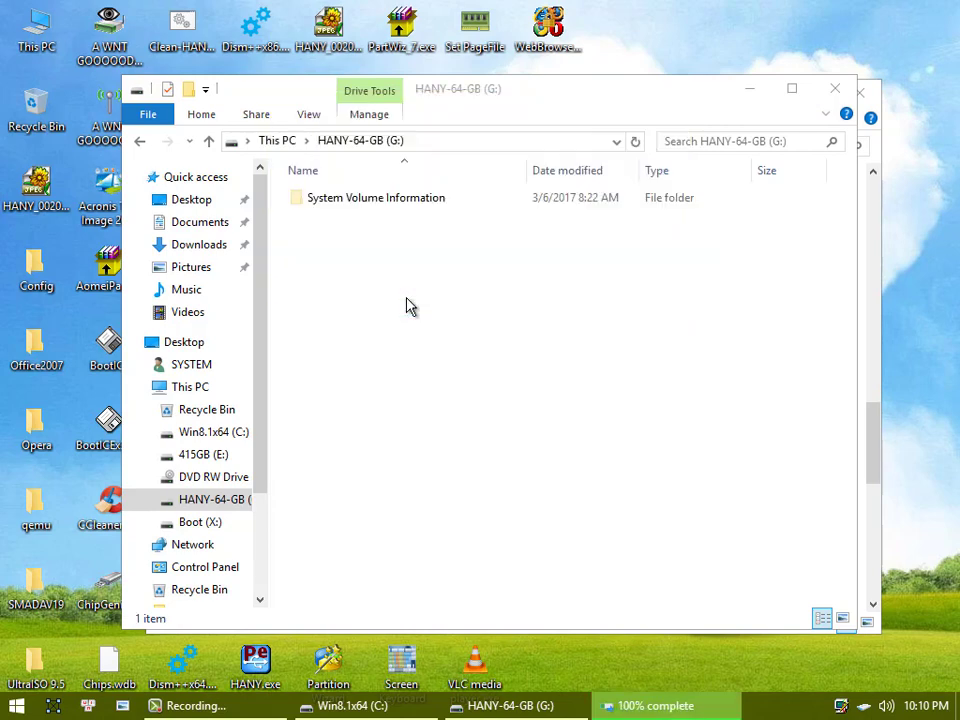
# Paste the copied GRUB4DOS files into the root of the USB drive (G:) and close both File Explorer windows.
pyautogui.rightClick(369, 315)
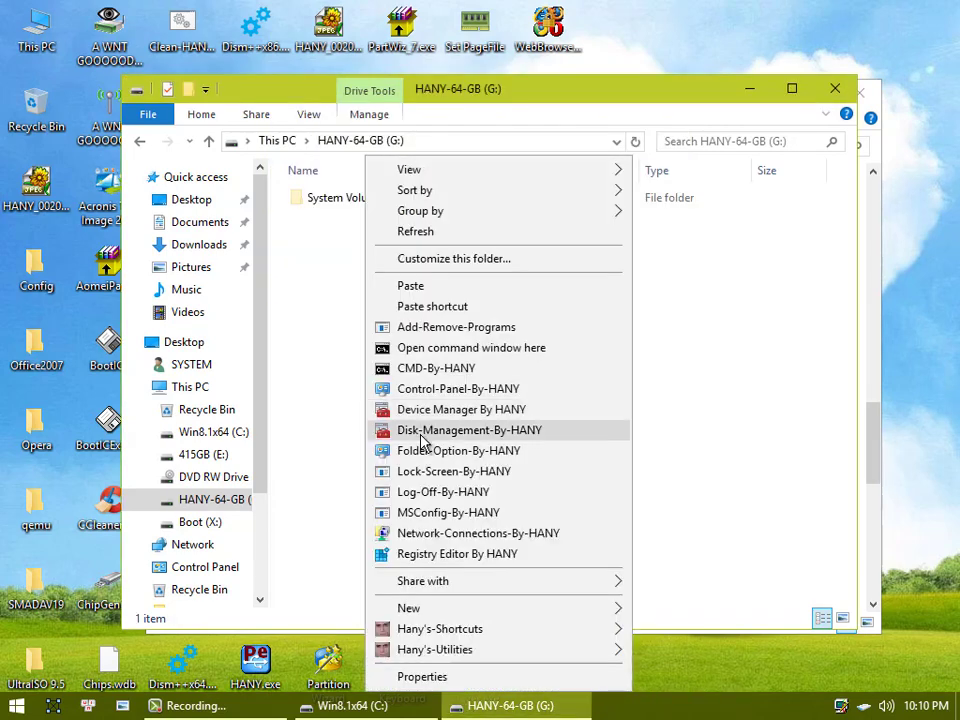
pyautogui.click(410, 286)
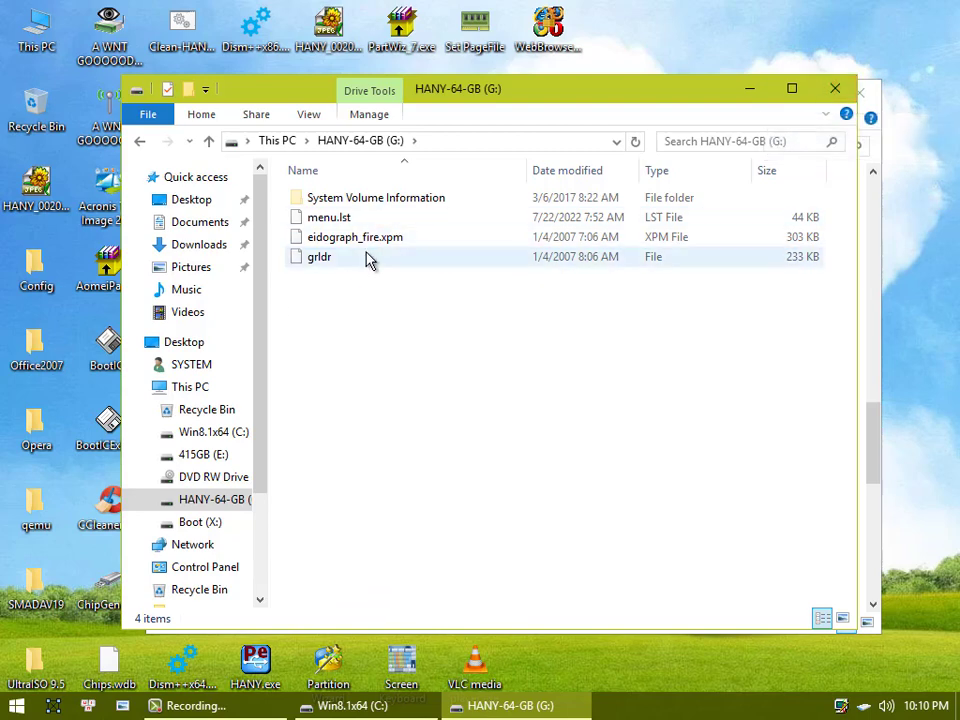
pyautogui.click(836, 95)
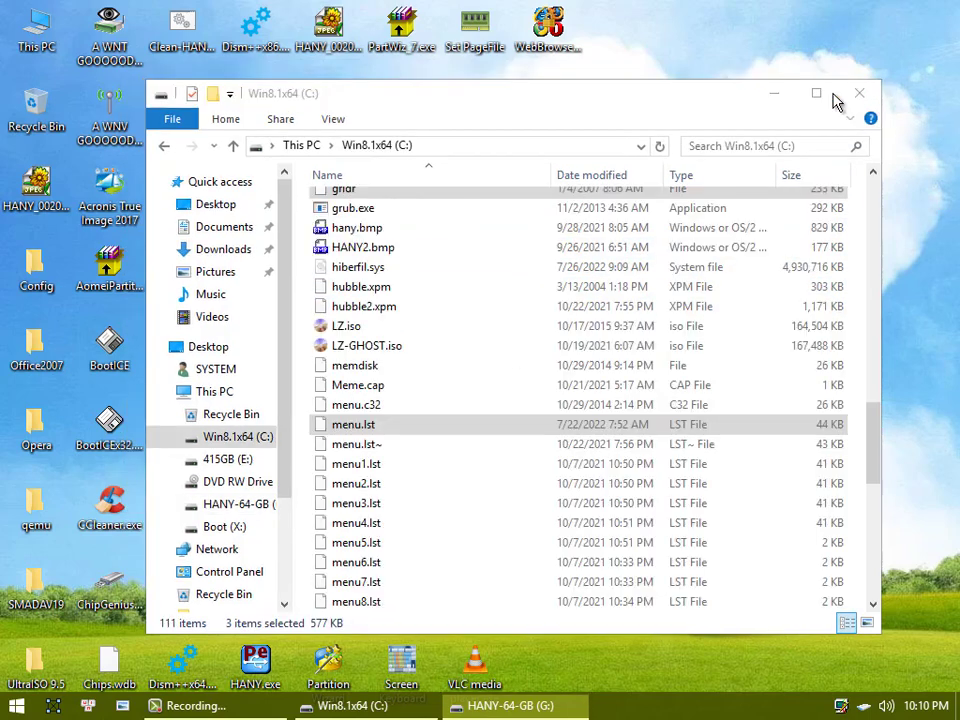
pyautogui.click(859, 93)
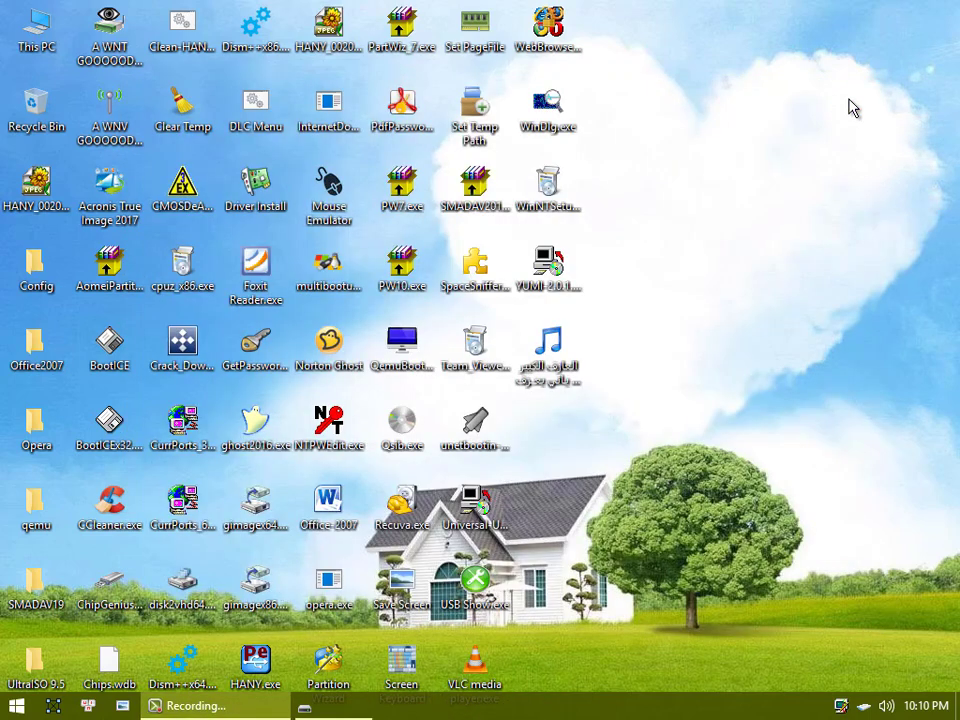
# Install the GRUB4DOS MBR, version 0.4.5c, on the USB drive (G:) with BOOTICE and close the program.
pyautogui.doubleClick(110, 345)
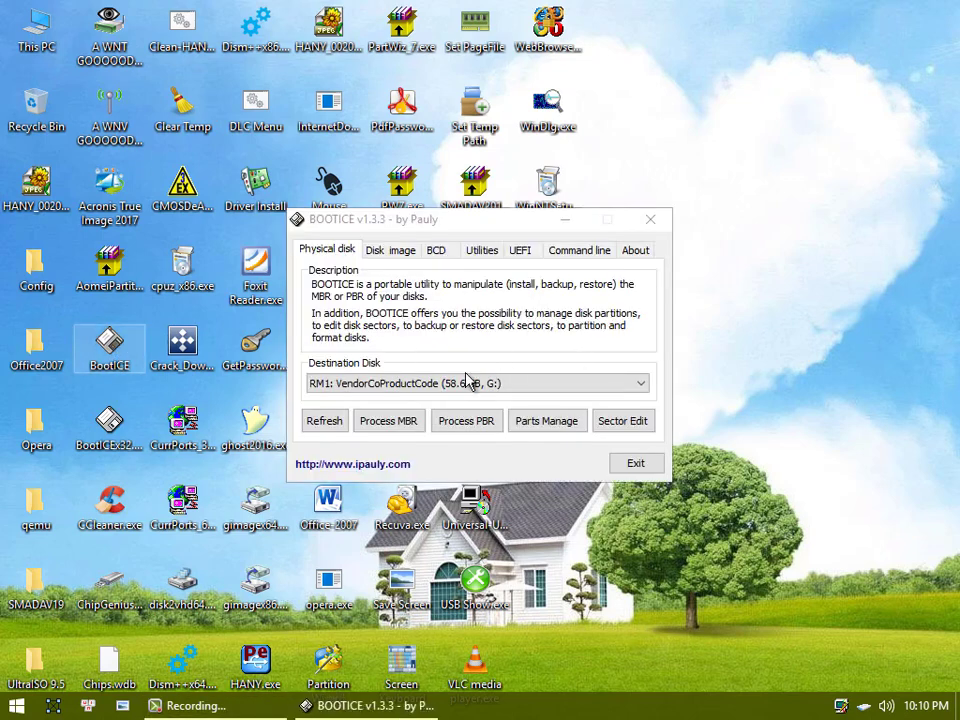
pyautogui.click(404, 425)
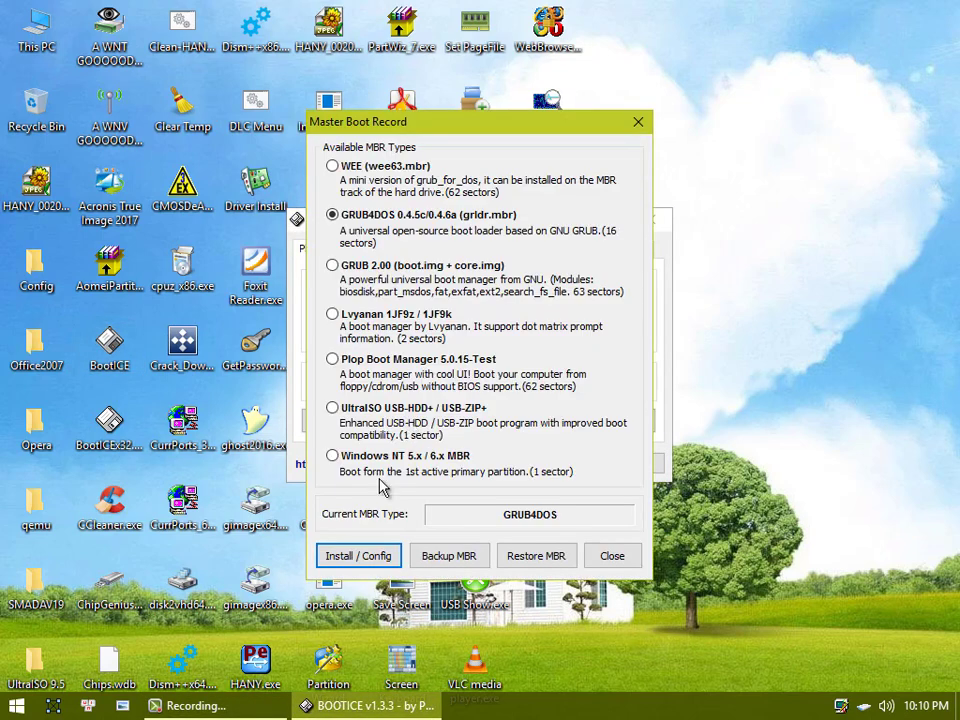
pyautogui.click(356, 555)
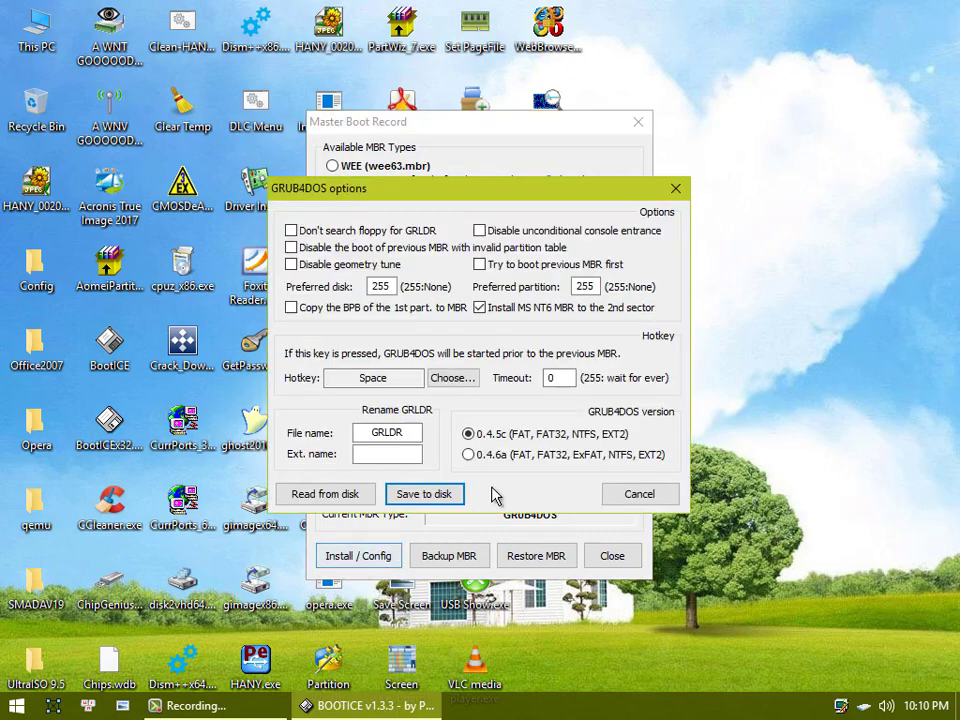
pyautogui.click(430, 494)
pyautogui.click(639, 421)
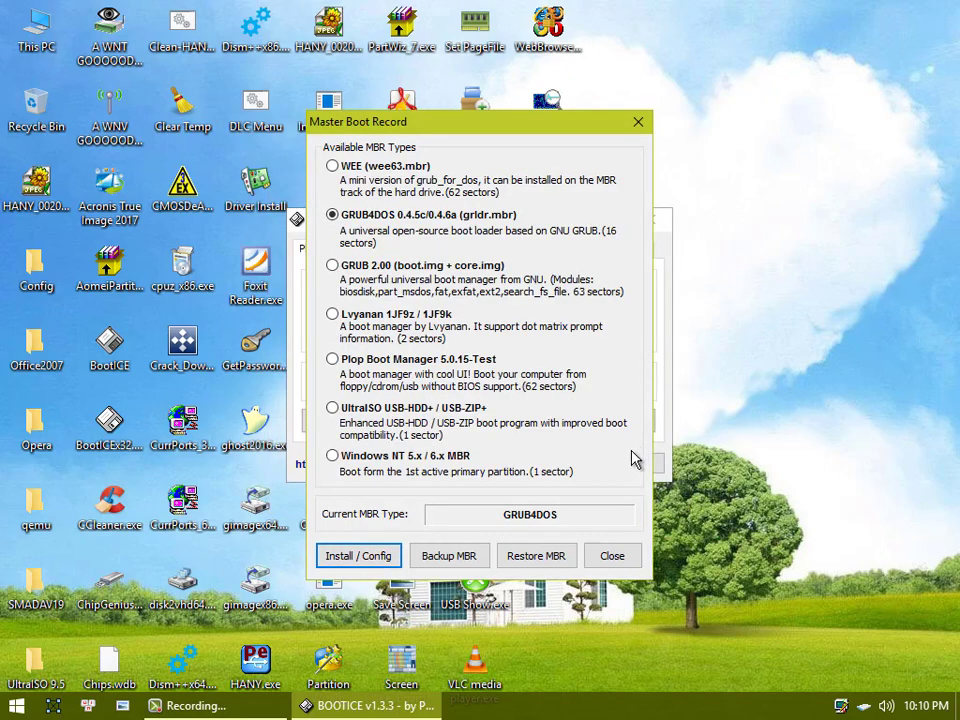
pyautogui.click(606, 555)
pyautogui.click(636, 463)
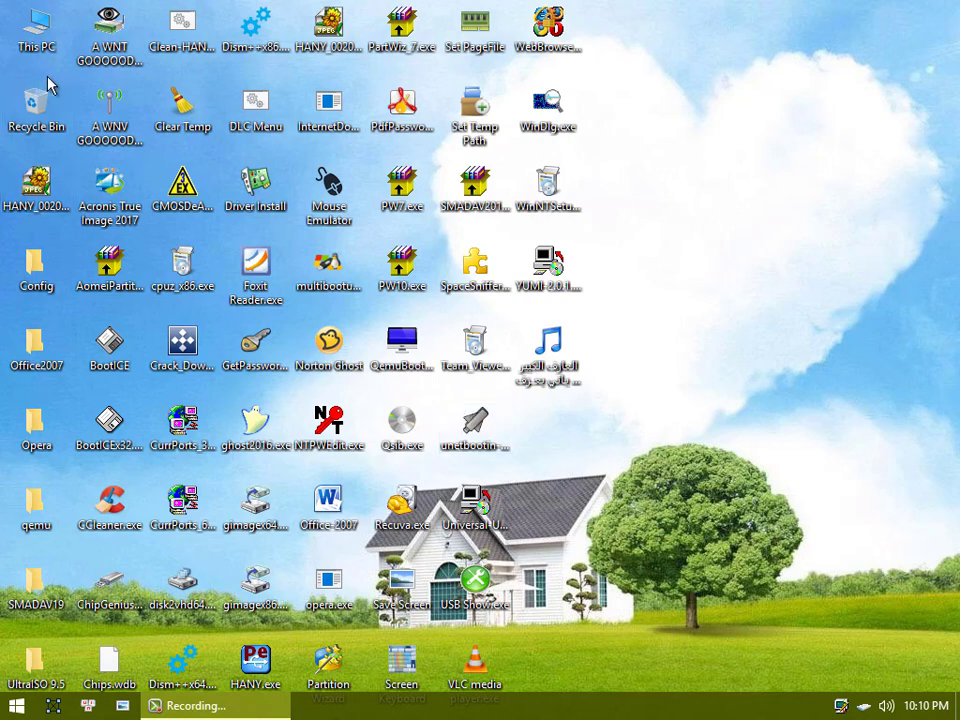
# Start a QEMU boot test of the USB drive (G:) with Qemu Simple Boot, using HDD media and 1024 MB RAM.
pyautogui.doubleClick(401, 424)
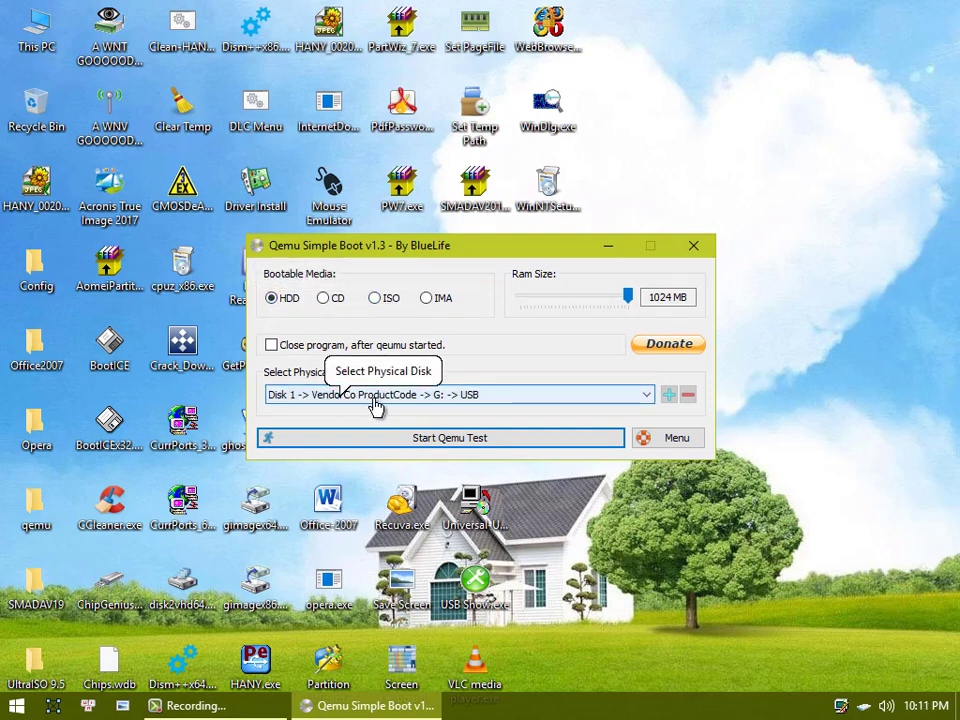
pyautogui.click(549, 447)
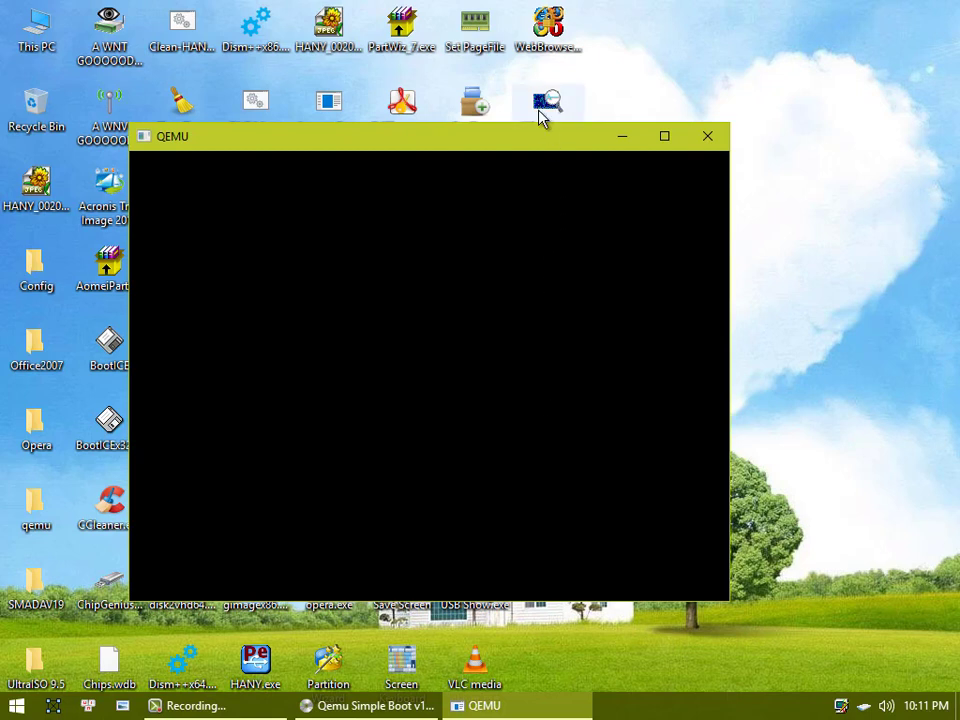
pyautogui.moveTo(532, 131); pyautogui.dragTo(573, 62)
pyautogui.click(549, 187)
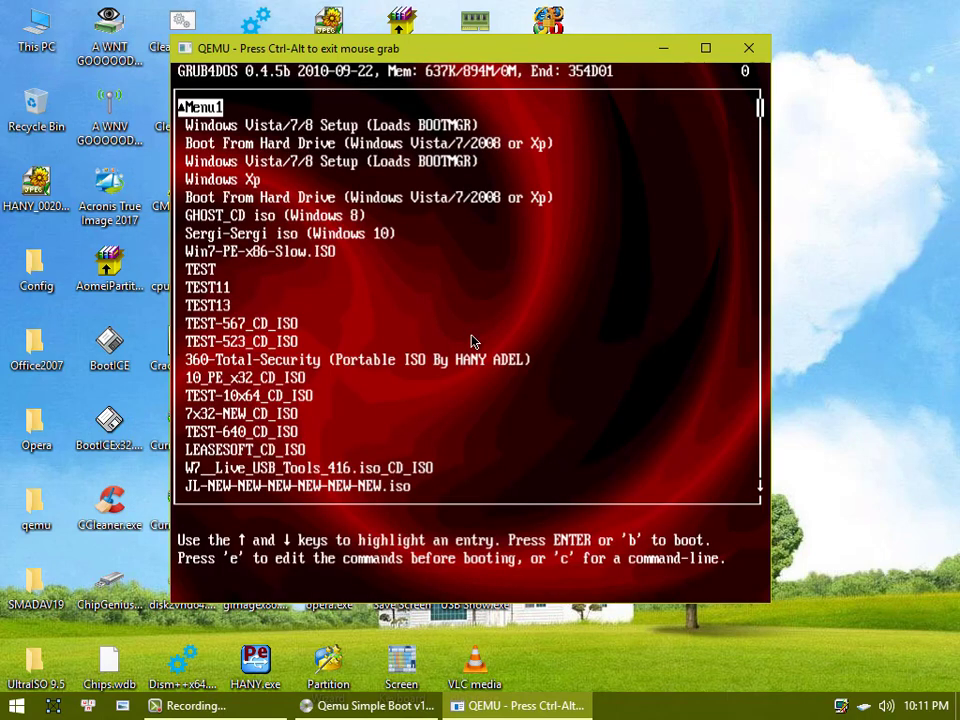
# Move up and down through the GRUB4DOS boot menu entries to check that the menu responds.
pyautogui.press('Down')
pyautogui.press('Down')
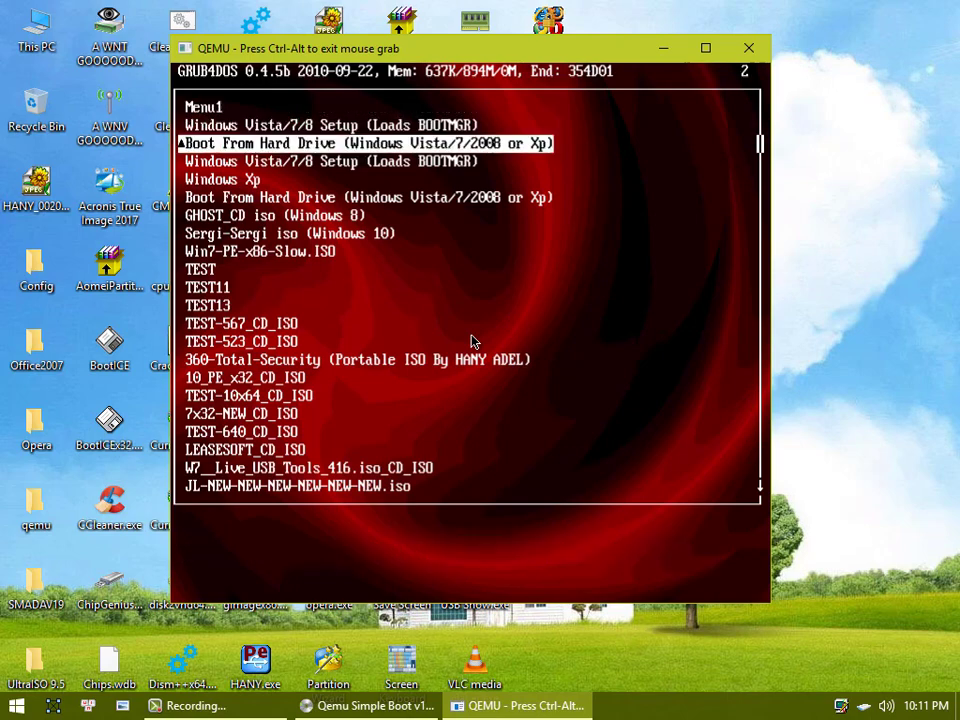
pyautogui.press('Up')
pyautogui.press('Down')
pyautogui.press('Down')
pyautogui.press('Down')
pyautogui.press('Down')
pyautogui.press('Down')
pyautogui.press('Down')
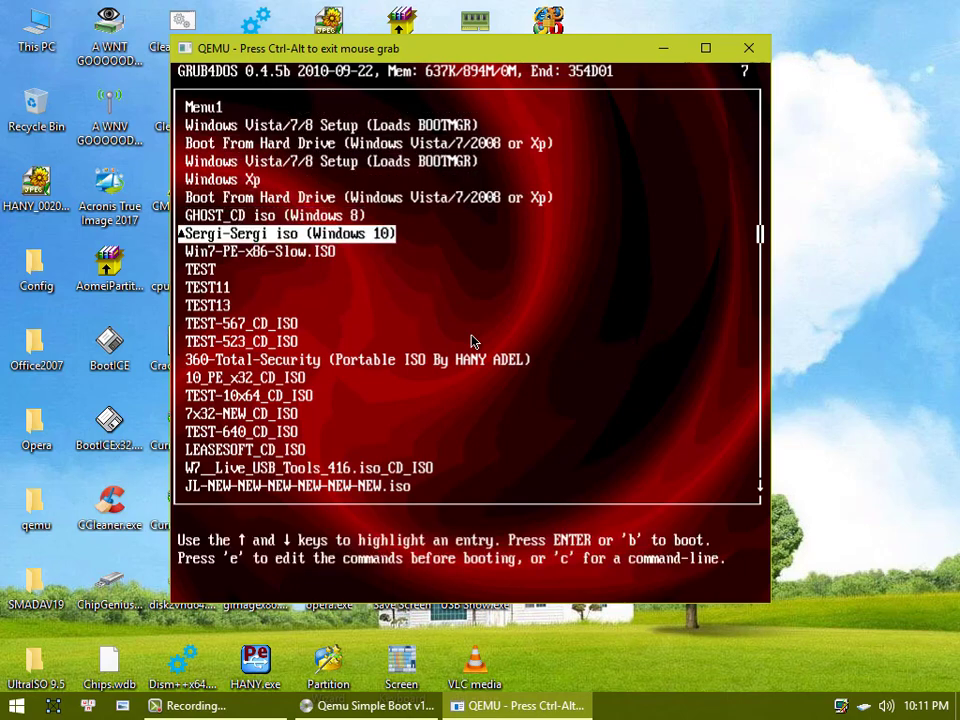
pyautogui.press('Down')
pyautogui.press('Up')
pyautogui.press('Up')
pyautogui.press('Up')
pyautogui.press('Up')
pyautogui.press('Up')
pyautogui.press('Up')
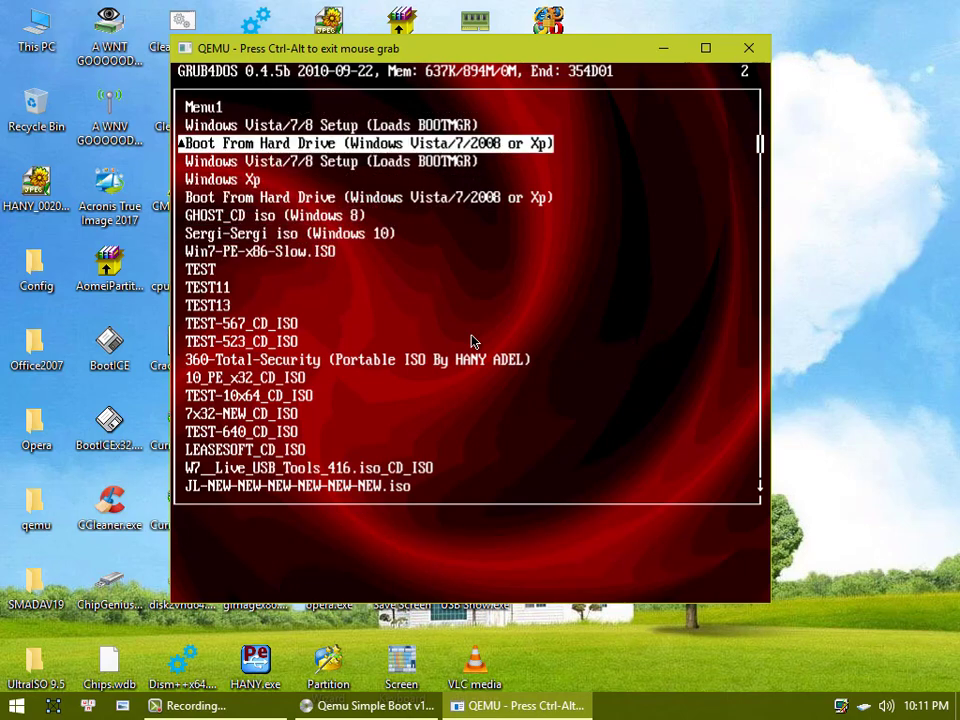
pyautogui.press('Up')
pyautogui.press('Up')
pyautogui.press('Up')
pyautogui.press('Up')
pyautogui.press('Up')
pyautogui.press('Down')
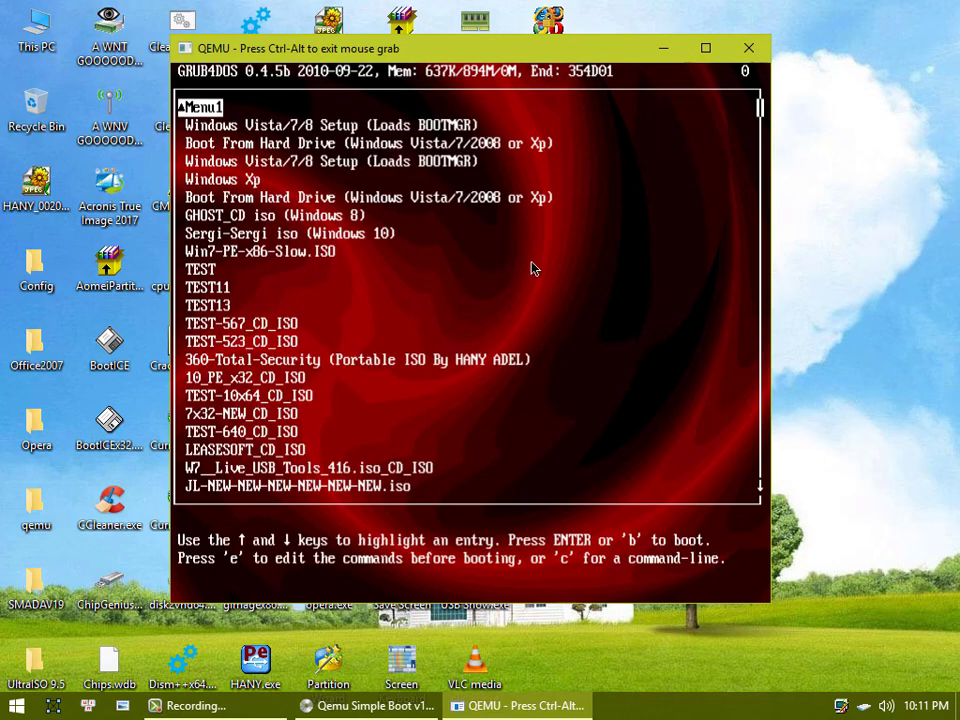
pyautogui.press('Down')
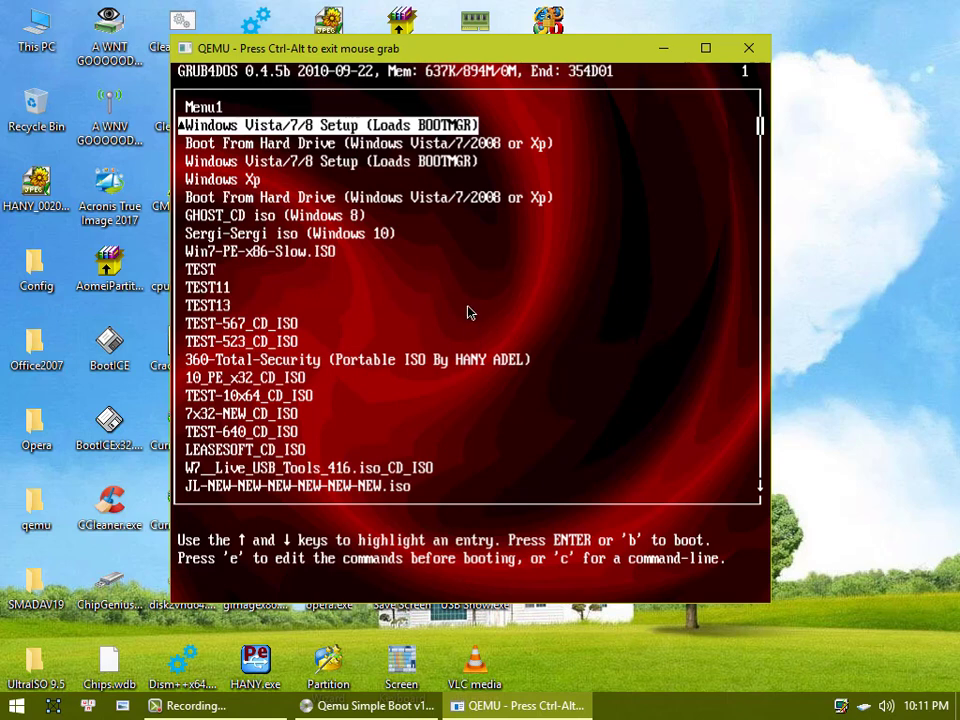
# Release the mouse from the virtual machine and close both QEMU and Qemu Simple Boot.
pyautogui.hotkey('ctrl', 'alt')
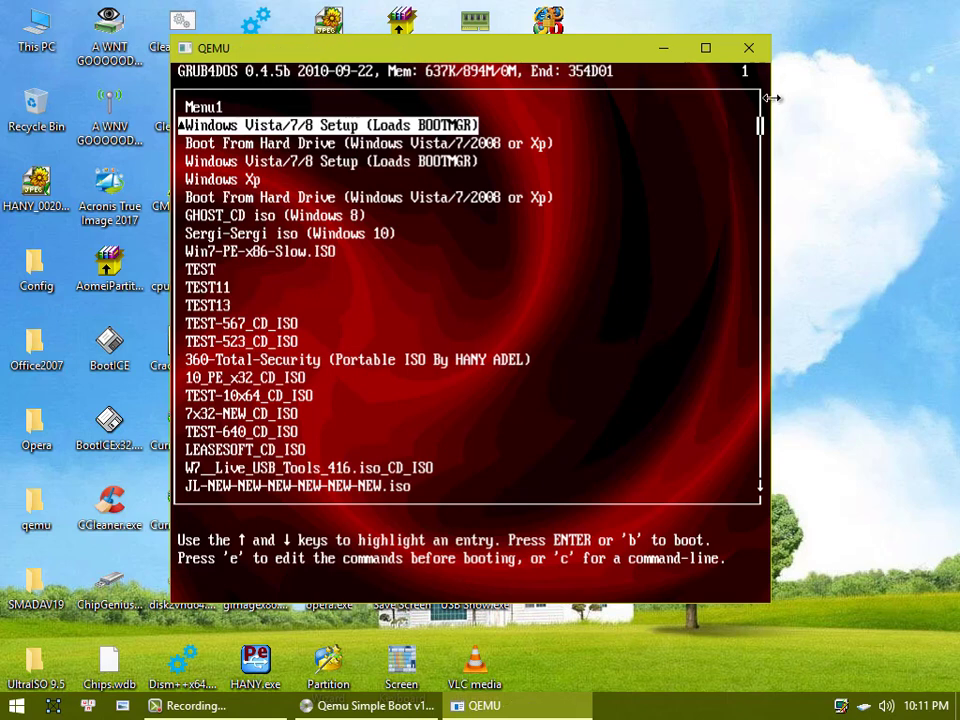
pyautogui.click(751, 50)
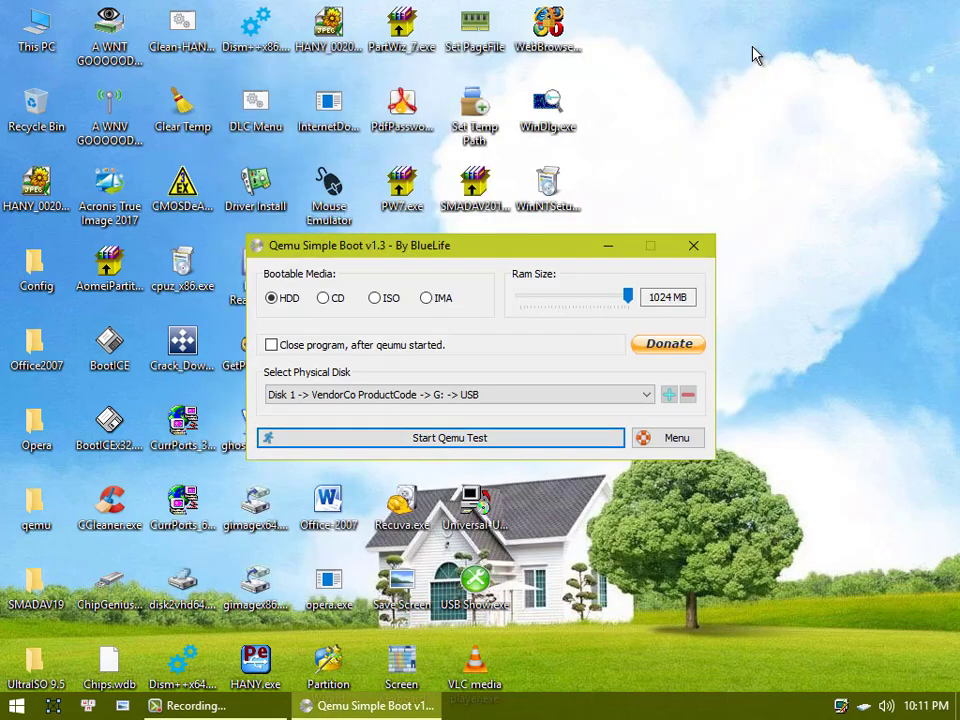
pyautogui.click(694, 246)
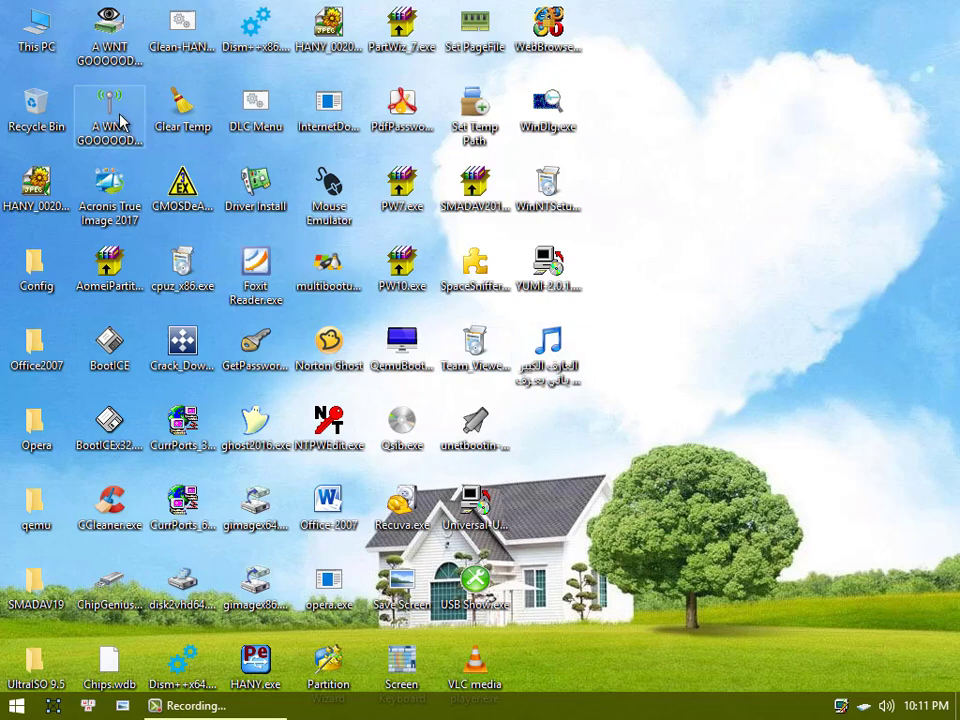
# Open the USB drive (G:) in File Explorer and browse the 415GB (E:) drive in a second window.
pyautogui.doubleClick(37, 32)
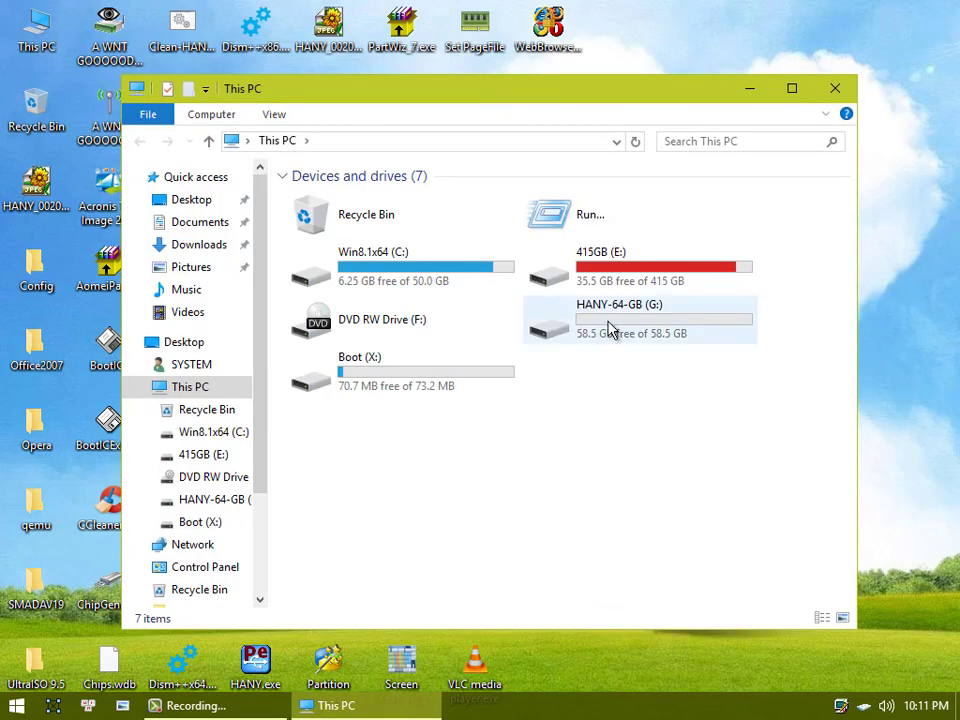
pyautogui.doubleClick(612, 330)
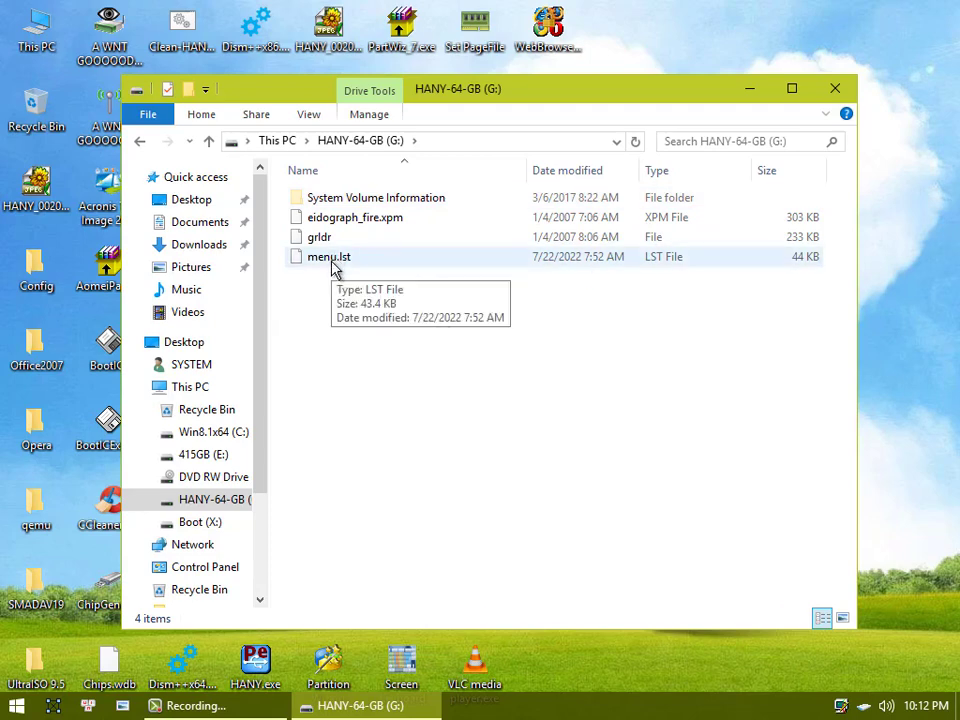
pyautogui.doubleClick(30, 37)
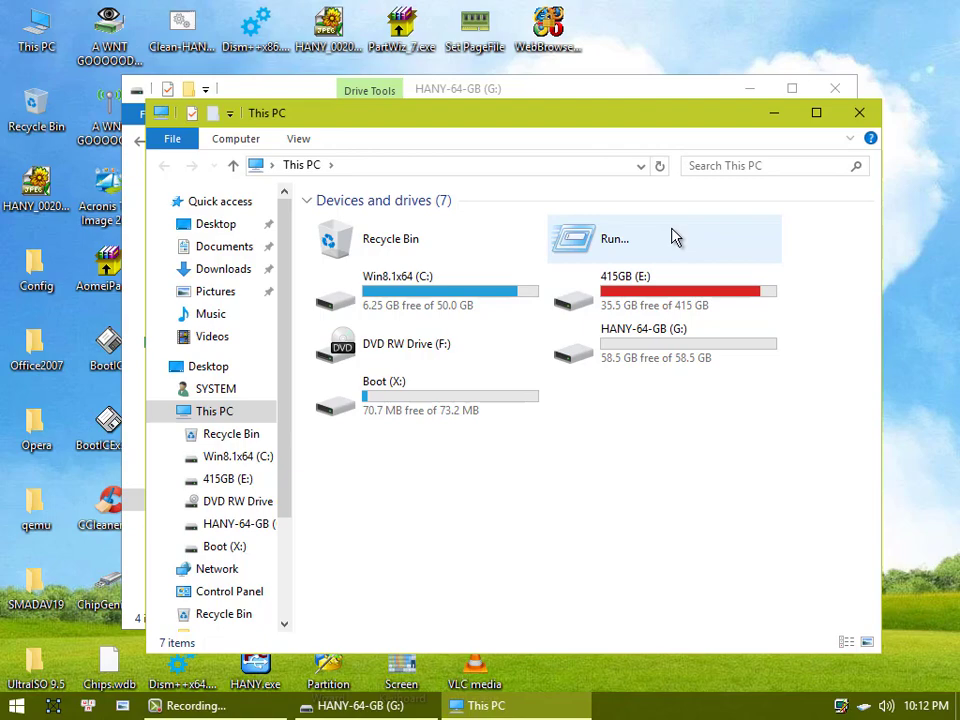
pyautogui.doubleClick(575, 315)
pyautogui.scroll(-8, 403, 422)
pyautogui.scroll(-7, 403, 422)
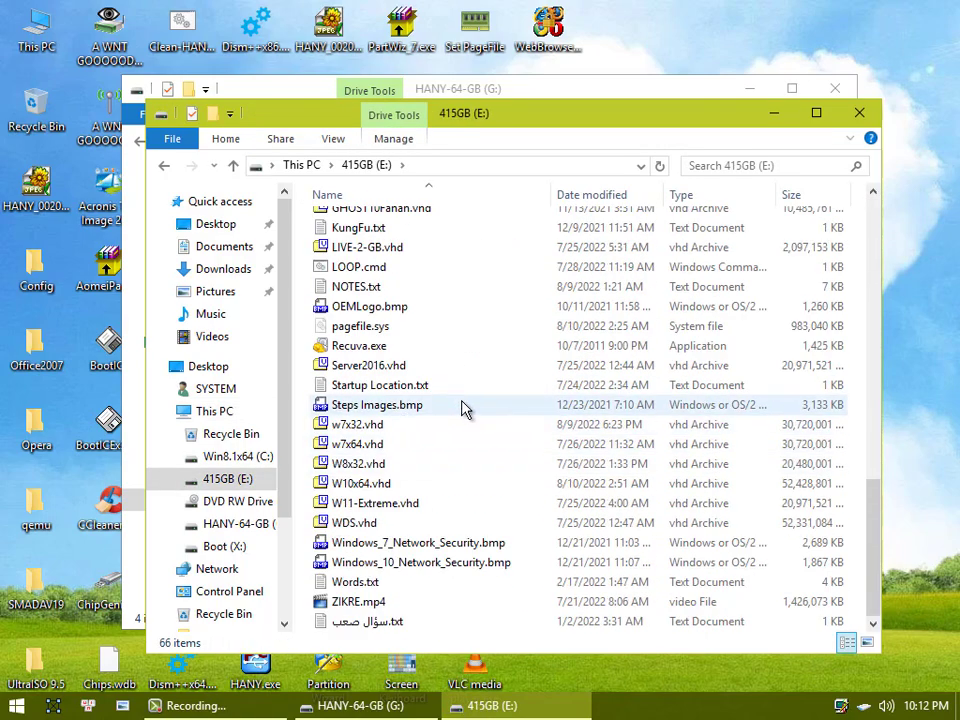
pyautogui.scroll(8, 461, 405)
pyautogui.scroll(5, 430, 358)
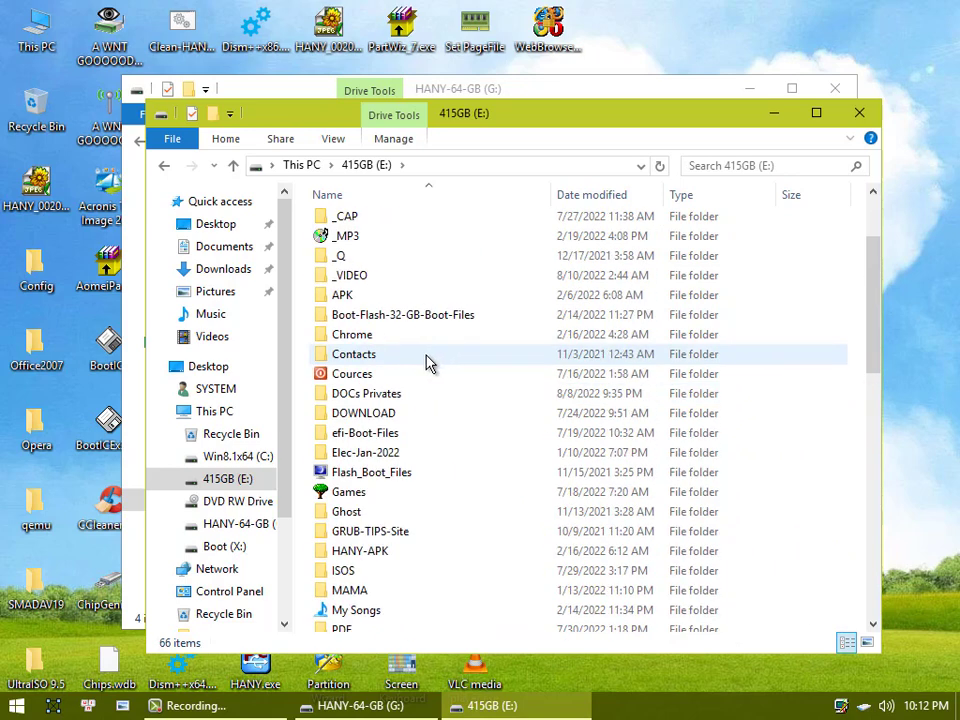
# Search the E: drive for "test", copy Test523.iso from the results, and close that File Explorer window.
pyautogui.click(805, 166)
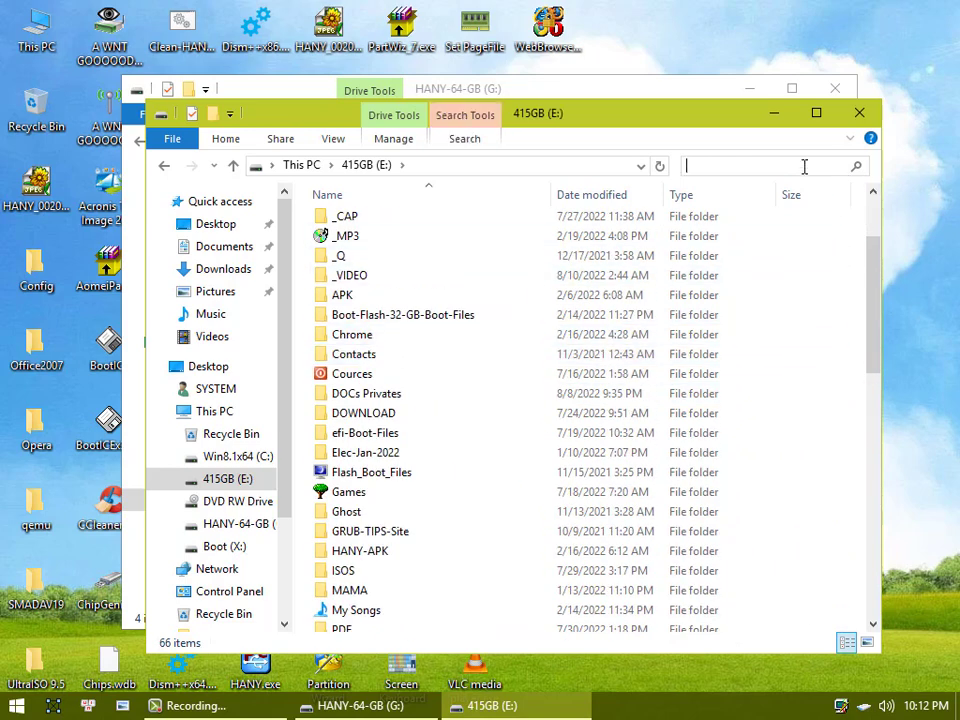
pyautogui.write('test')
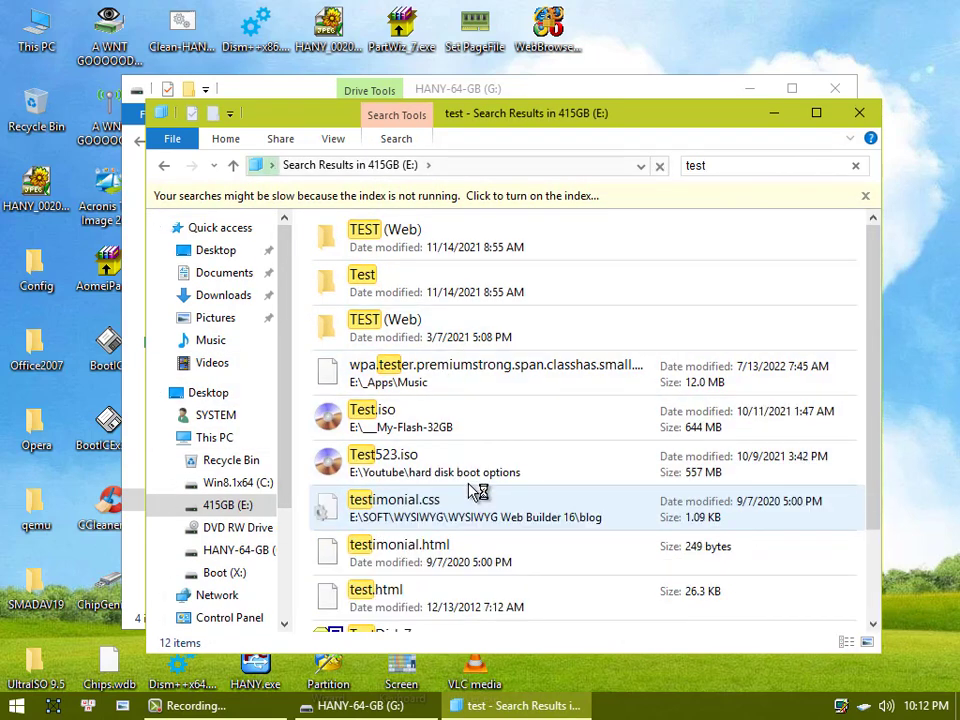
pyautogui.click(430, 466)
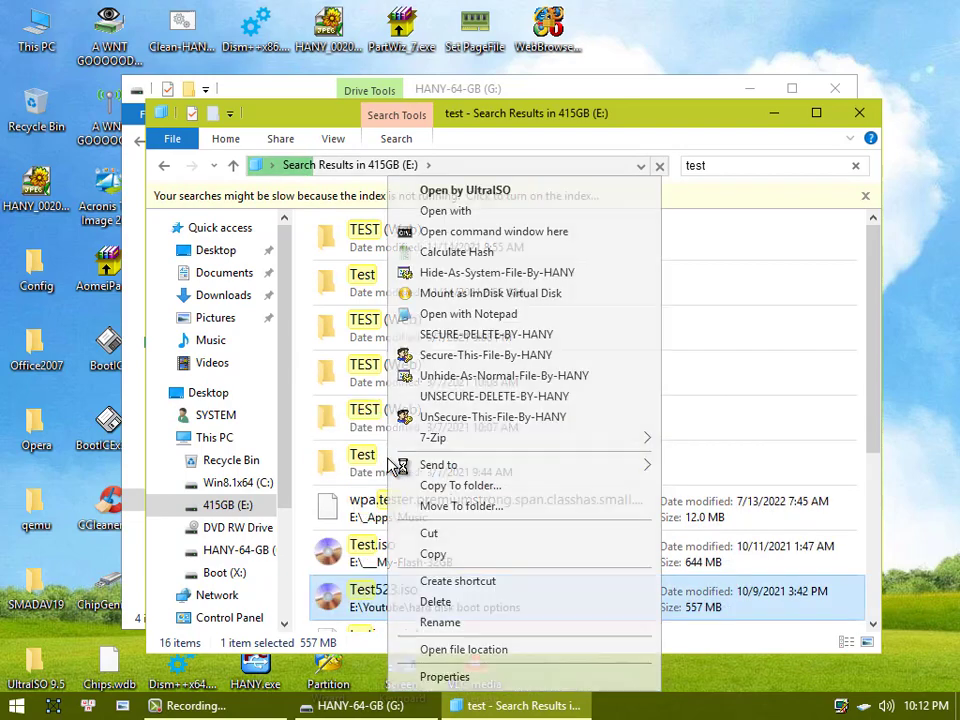
pyautogui.rightClick(388, 466)
pyautogui.rightClick(362, 598)
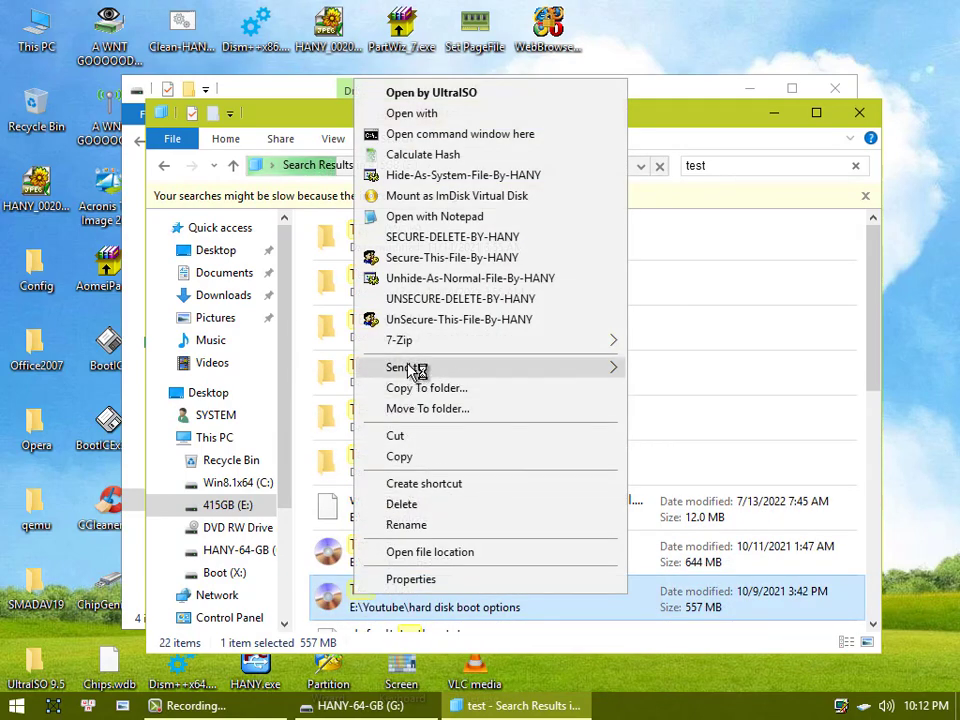
pyautogui.click(673, 184)
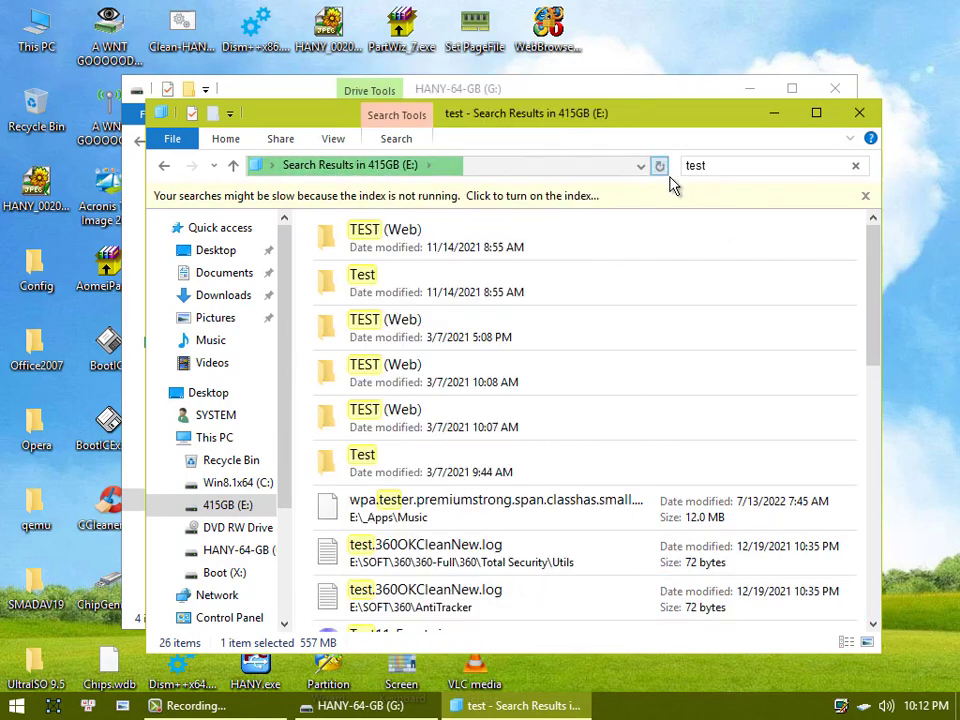
pyautogui.scroll(-5, 420, 480)
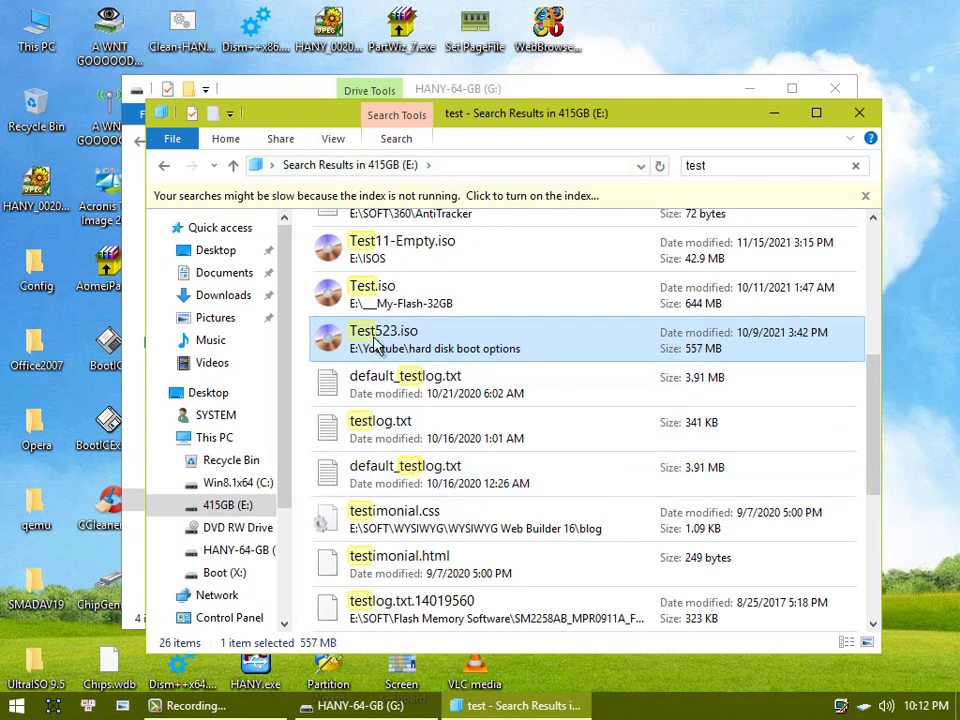
pyautogui.rightClick(376, 344)
pyautogui.click(440, 553)
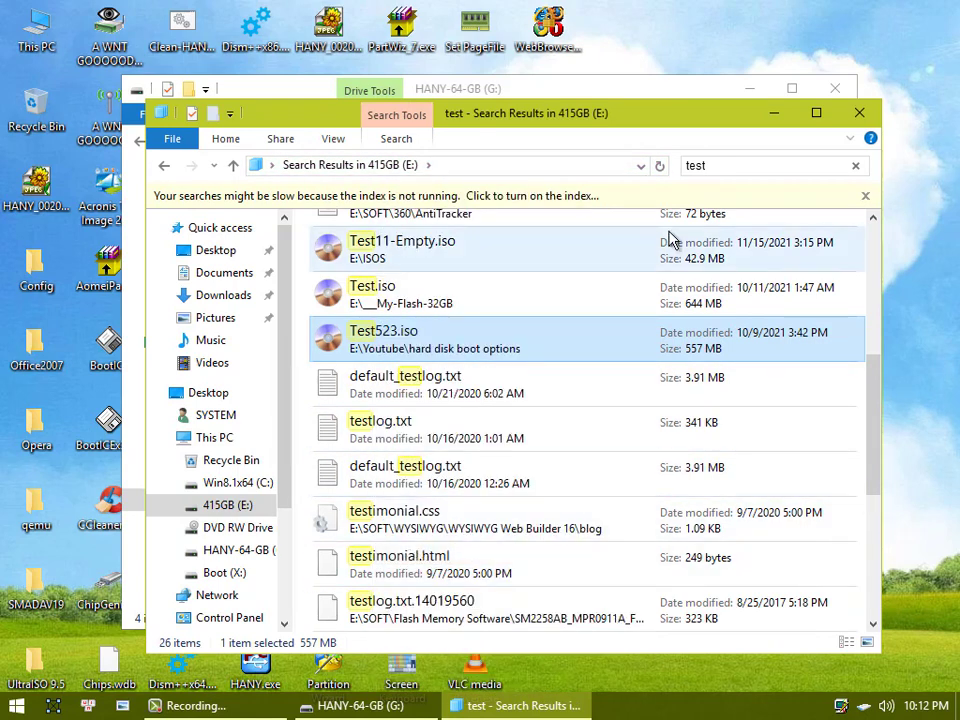
pyautogui.click(859, 112)
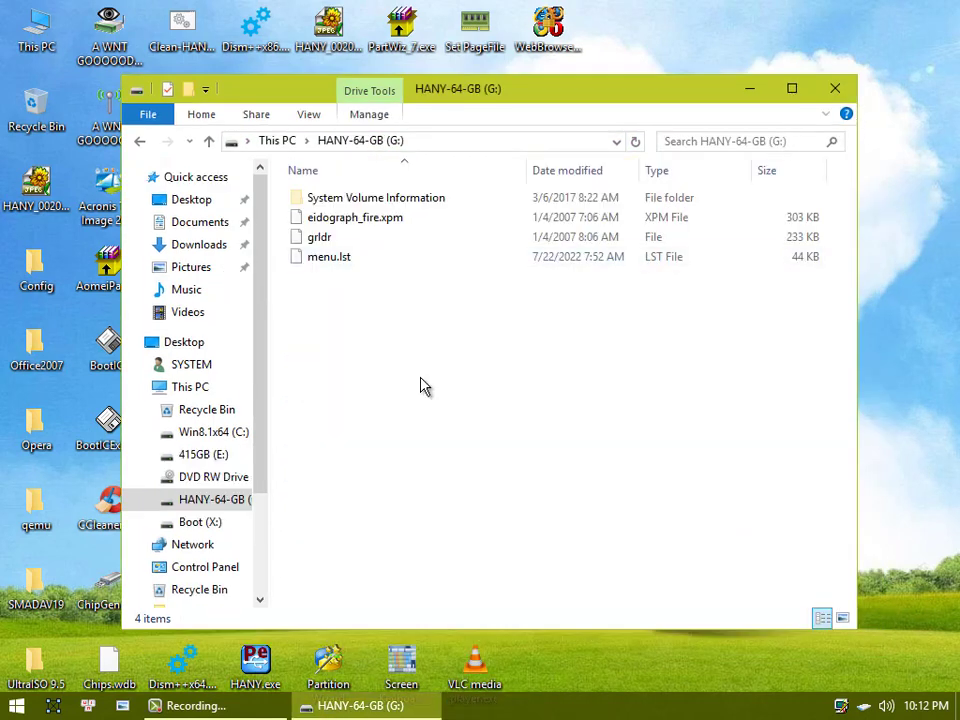
# Paste Test523.iso into the root of the USB drive (G:) and close File Explorer once copying finishes.
pyautogui.rightClick(421, 386)
pyautogui.click(484, 268)
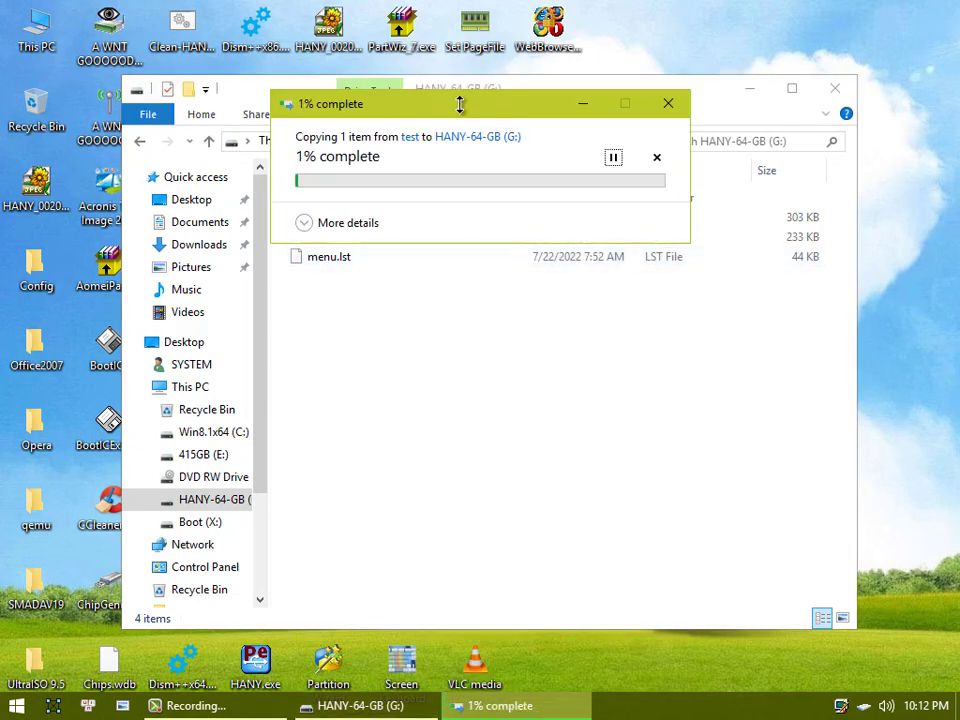
pyautogui.moveTo(453, 116); pyautogui.dragTo(516, 392)
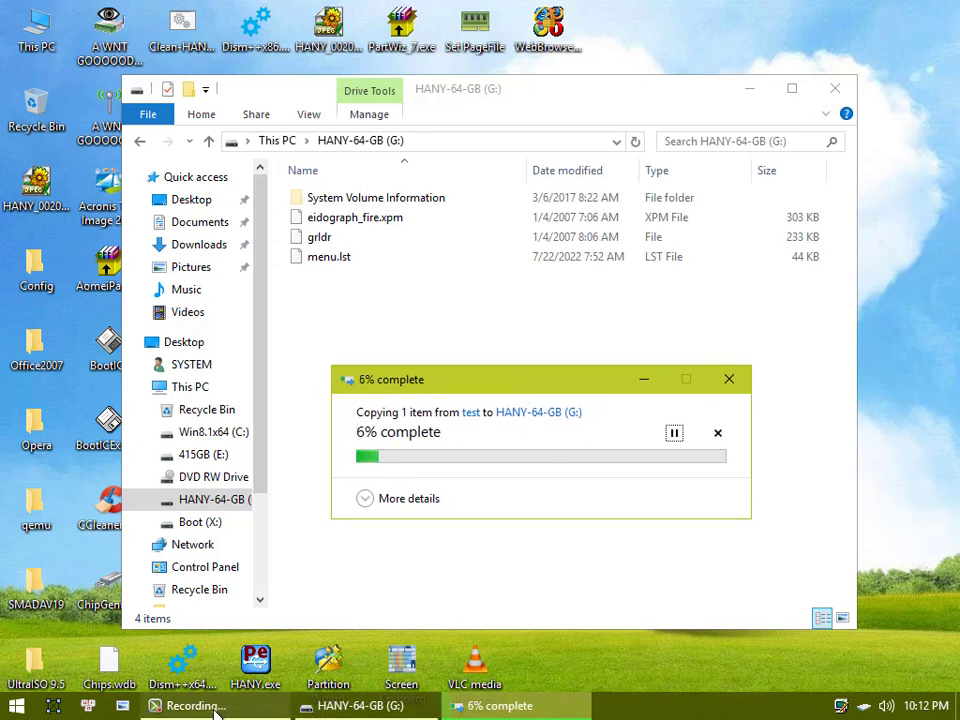
pyautogui.click(158, 705)
pyautogui.click(870, 618)
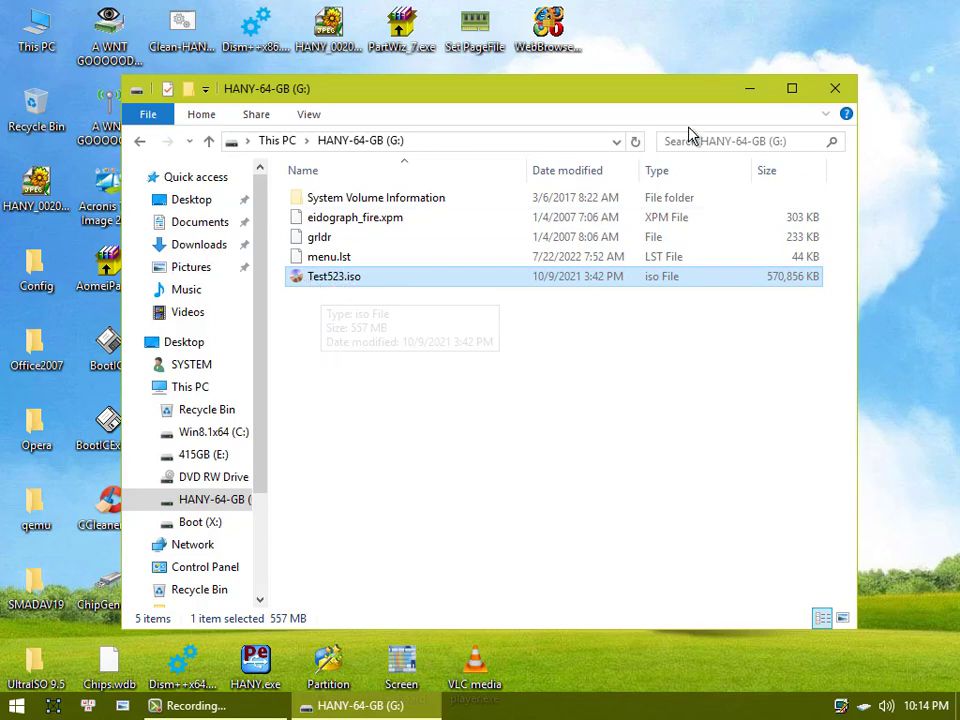
pyautogui.click(835, 88)
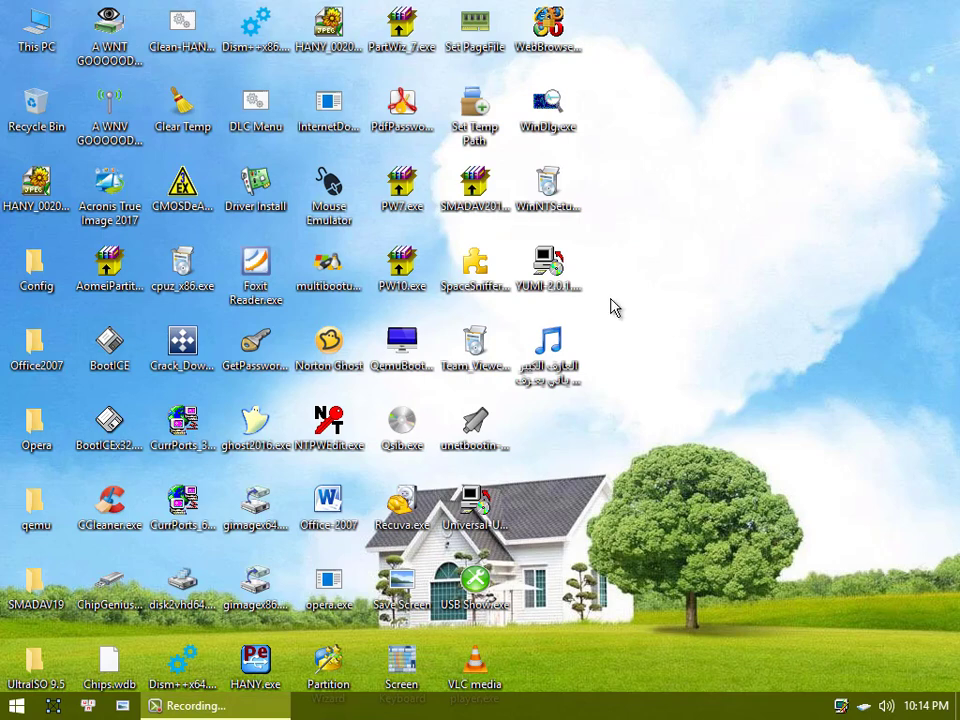
# Run the QEMU boot test on the USB drive (G:) again from Qemu Simple Boot up to the GRUB4DOS menu.
pyautogui.doubleClick(405, 432)
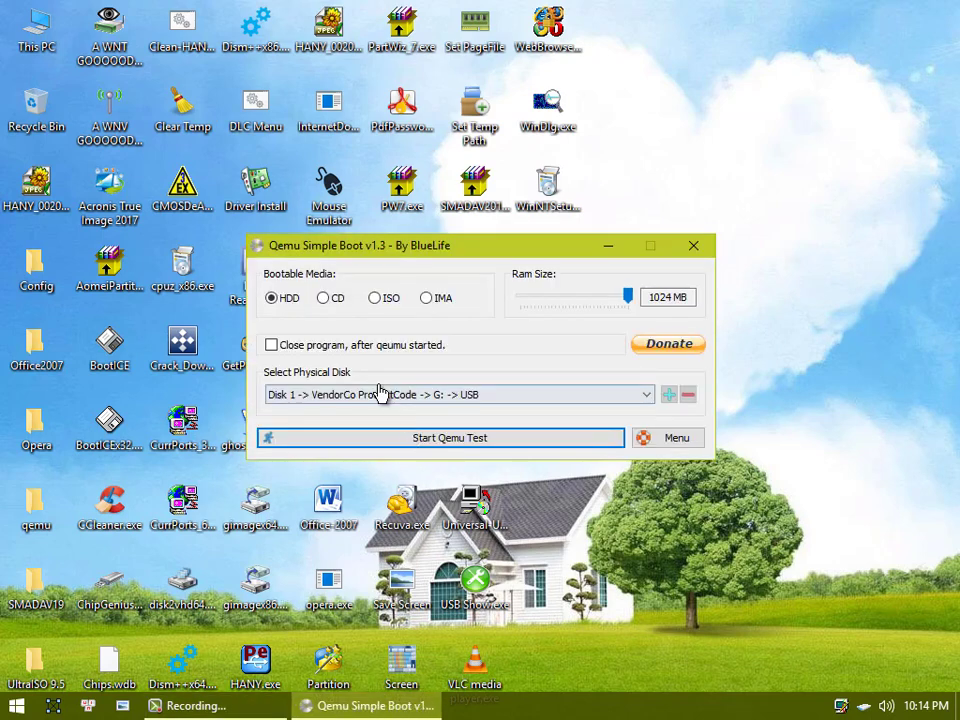
pyautogui.click(376, 438)
pyautogui.click(478, 304)
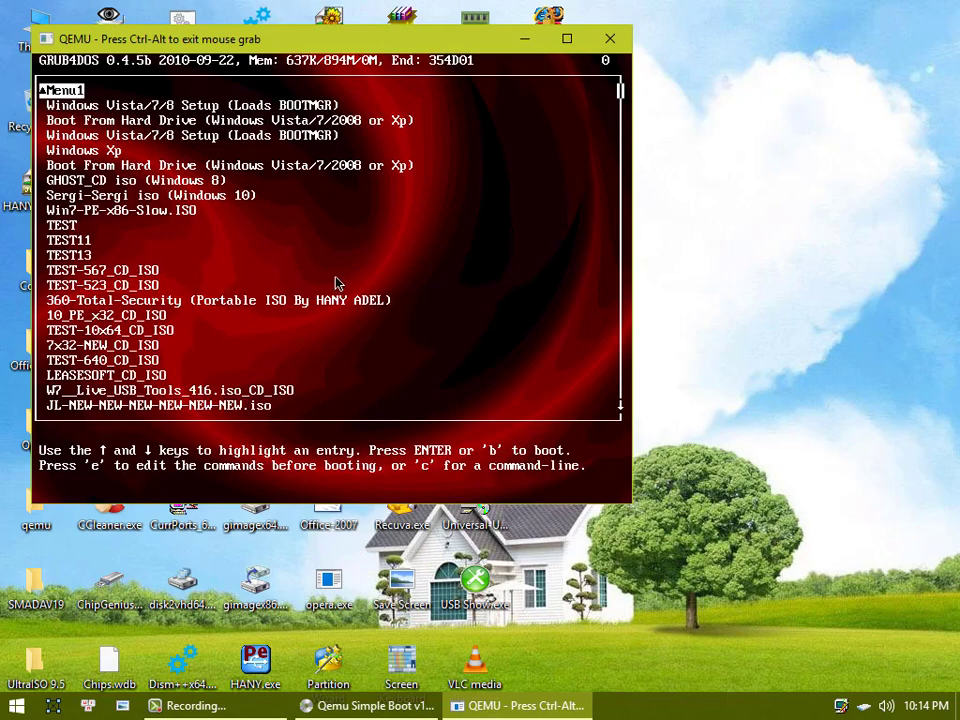
# Boot the TEST-523_CD_ISO entry, its default Win7PE entry, and the "setup English Windows 7 32-bit 64-bit" choice in Windows Boot Manager.
pyautogui.press('Down')
pyautogui.press('Down')
pyautogui.press('Down')
pyautogui.press('Down')
pyautogui.press('Down')
pyautogui.press('Down')
pyautogui.press('Down')
pyautogui.press('Down')
pyautogui.press('Down')
pyautogui.press('Down')
pyautogui.press('Down')
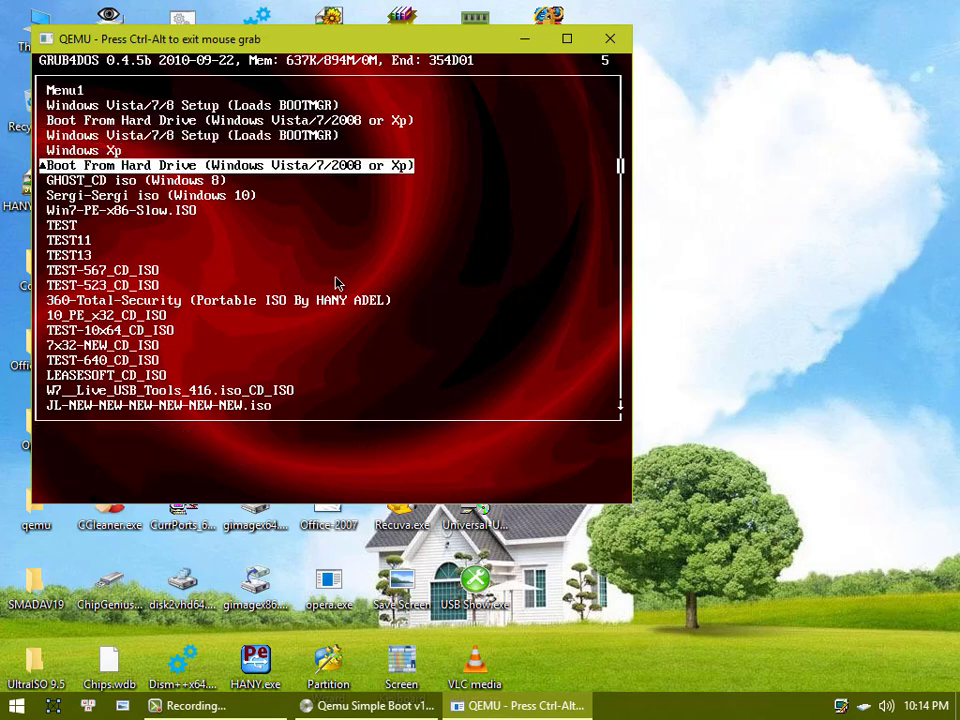
pyautogui.press('Down')
pyautogui.press('Down')
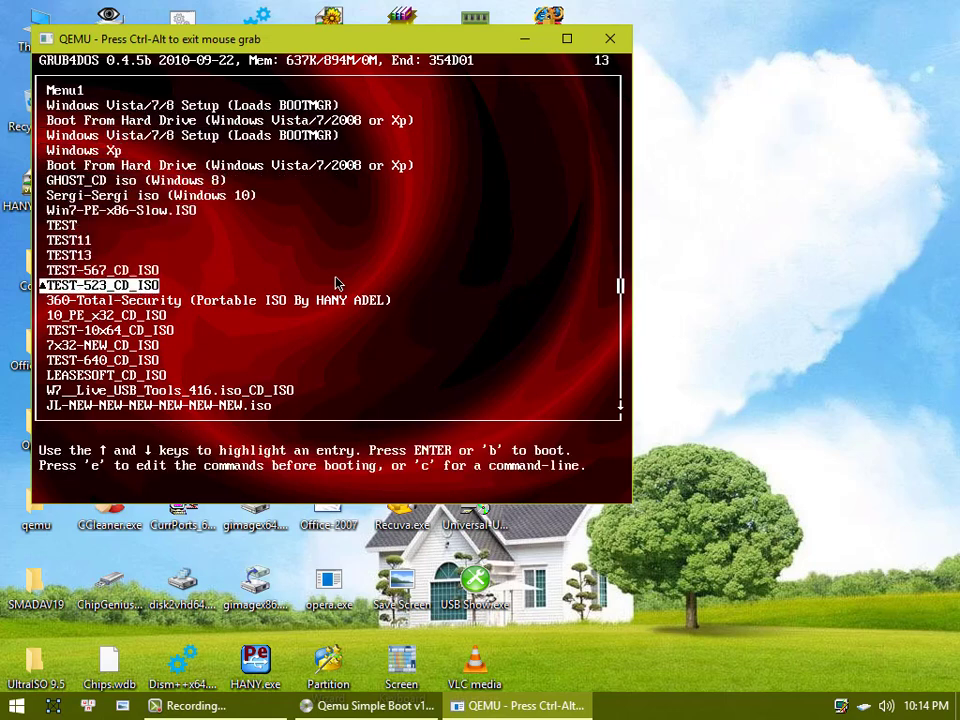
pyautogui.press('Return')
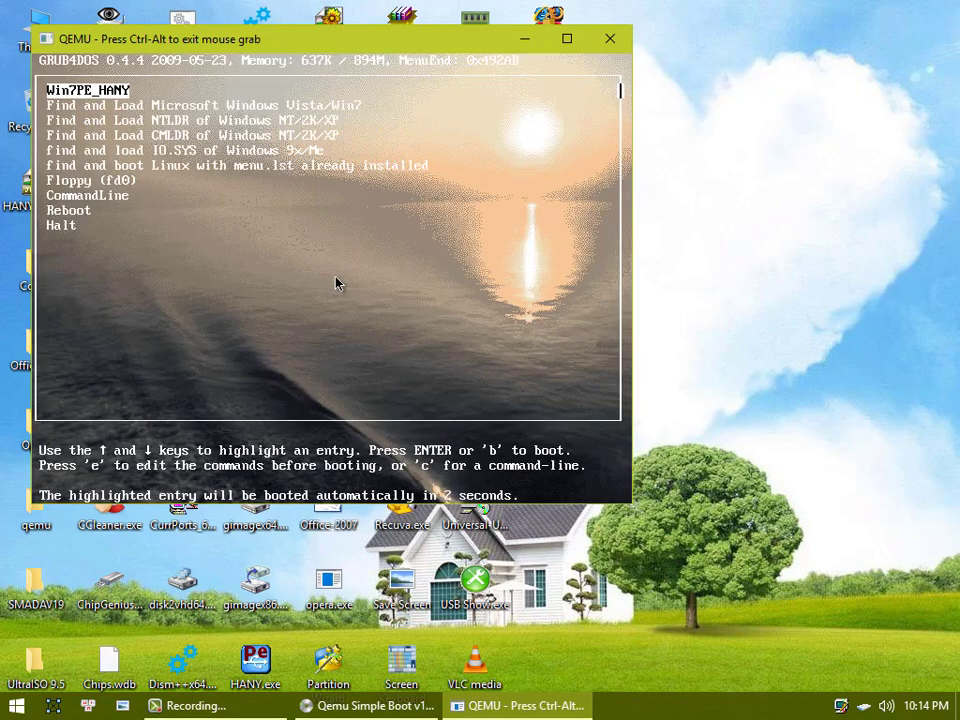
pyautogui.press('Return')
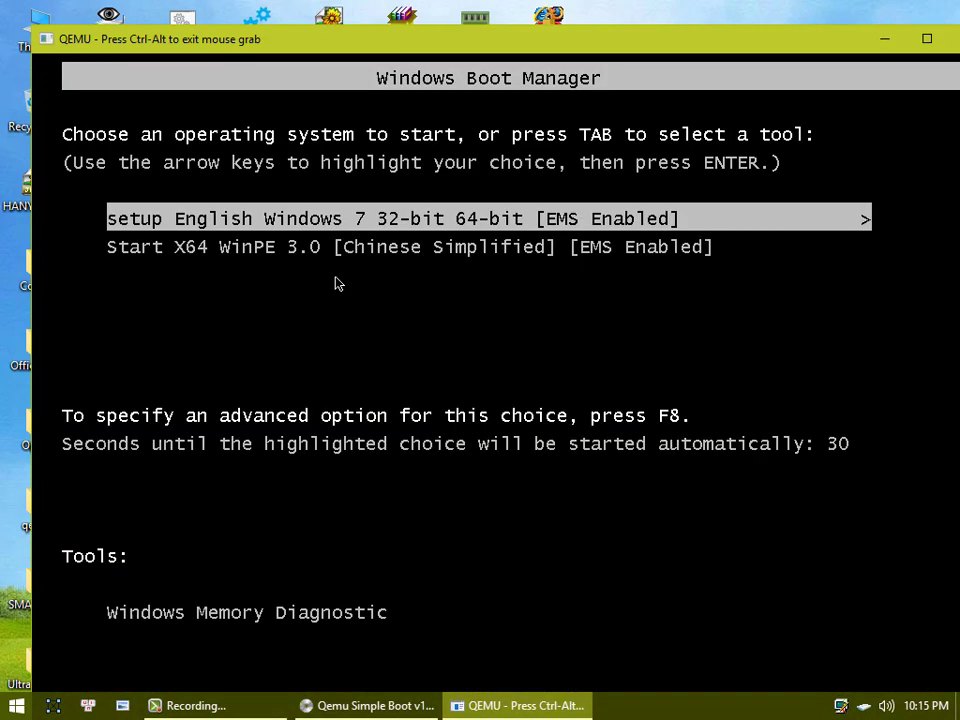
pyautogui.press('Return')
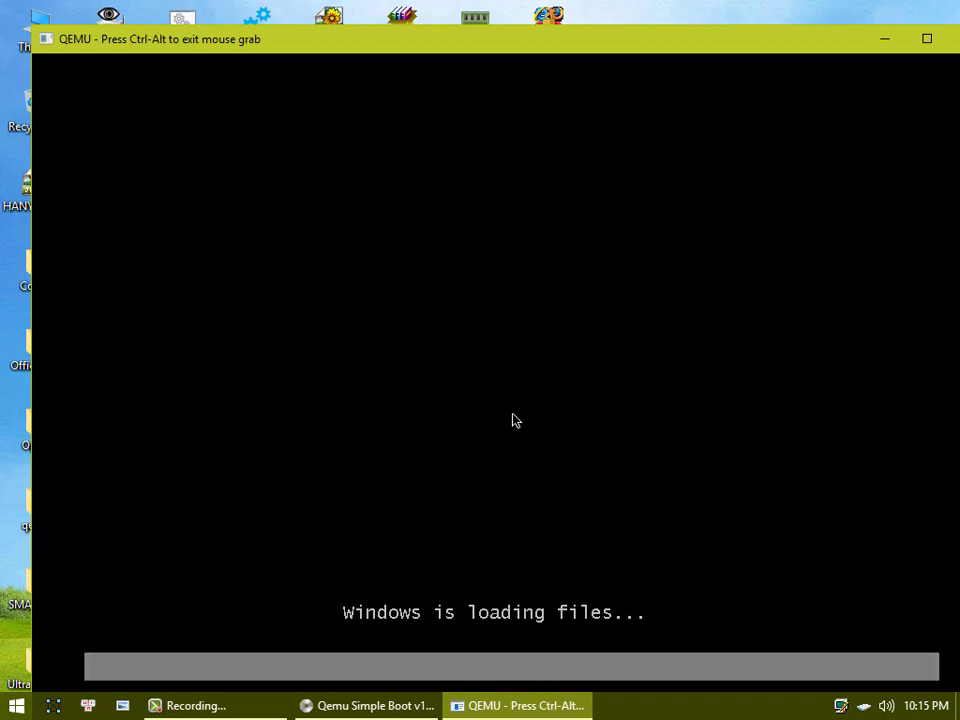
# Release the mouse grab and close the QEMU window and Qemu Simple Boot.
pyautogui.hotkey('ctrl', 'alt')
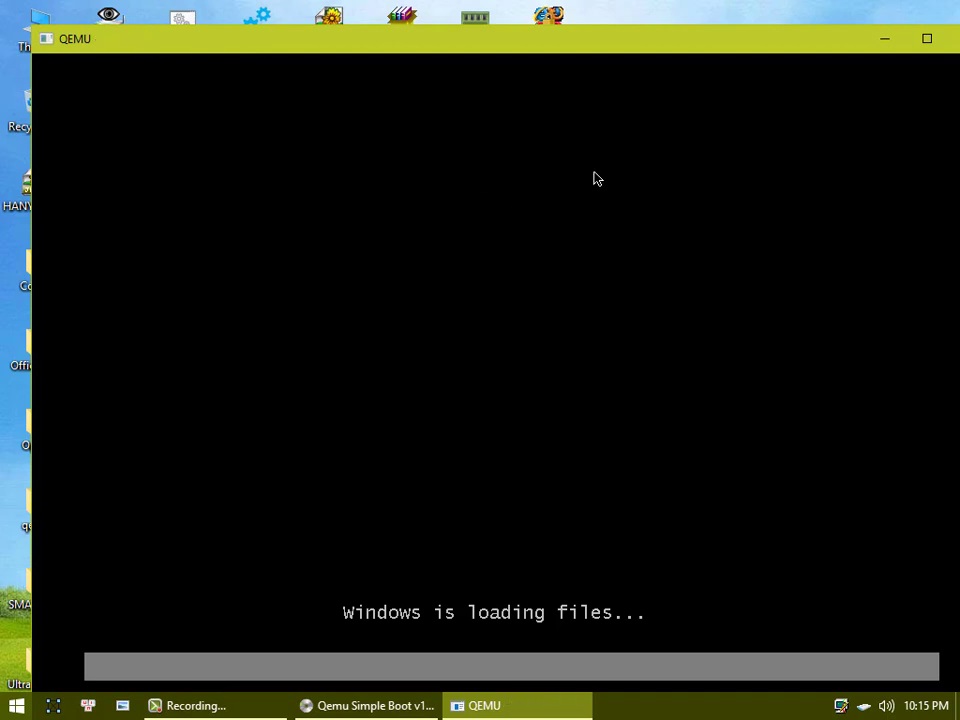
pyautogui.moveTo(823, 46); pyautogui.dragTo(770, 45)
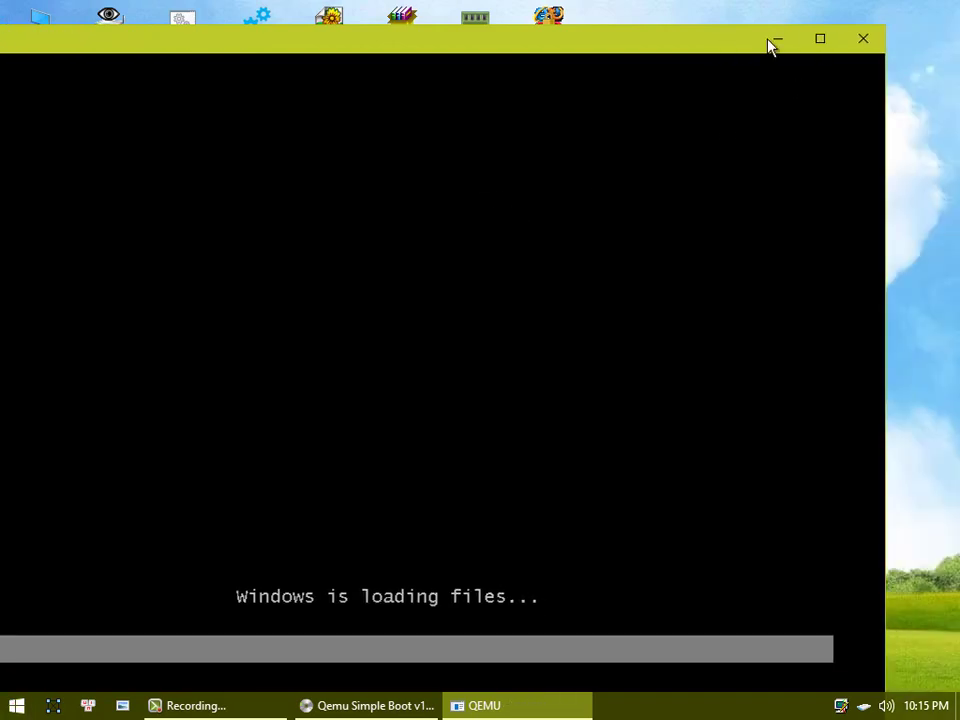
pyautogui.click(855, 39)
pyautogui.click(693, 245)
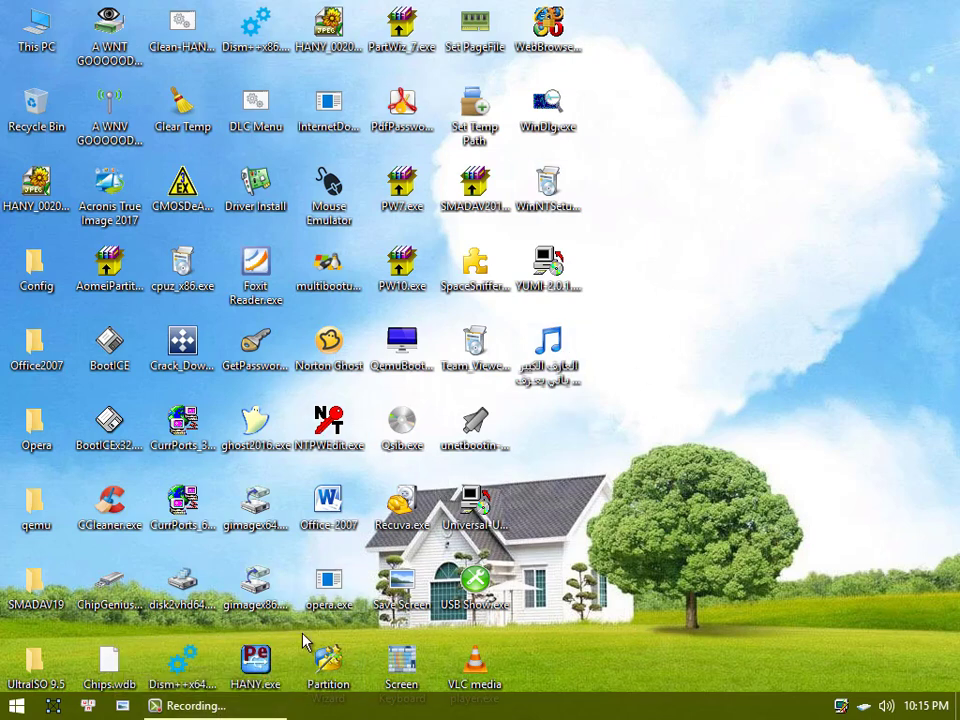
# Open the LIVE folder inside ISOS on the 415GB (E:) drive in File Explorer.
pyautogui.moveTo(242, 706)
pyautogui.doubleClick(16, 12)
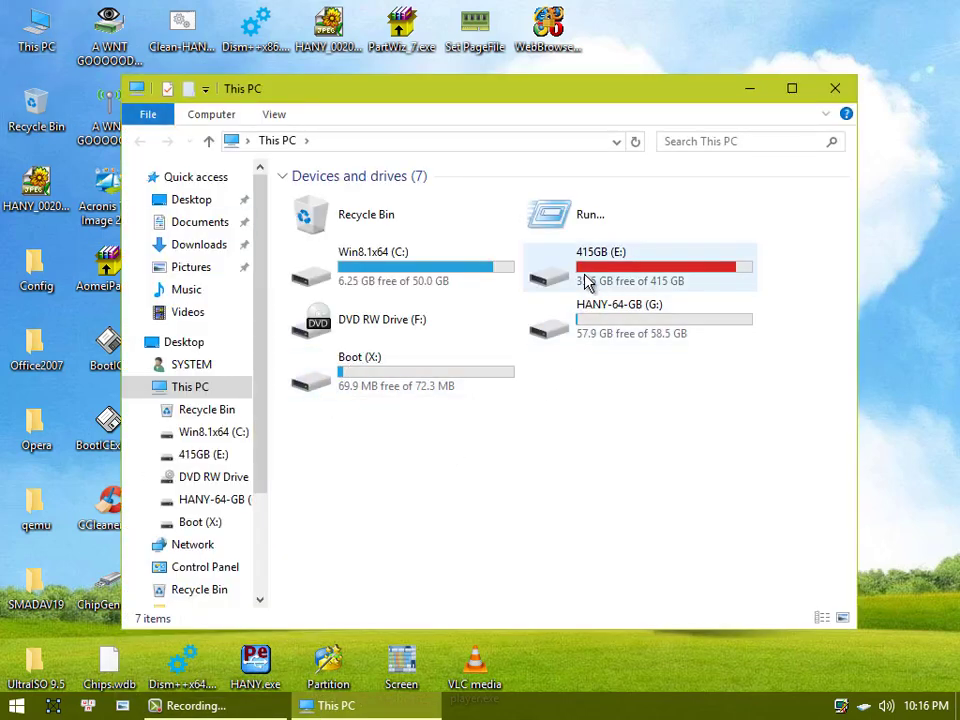
pyautogui.doubleClick(588, 280)
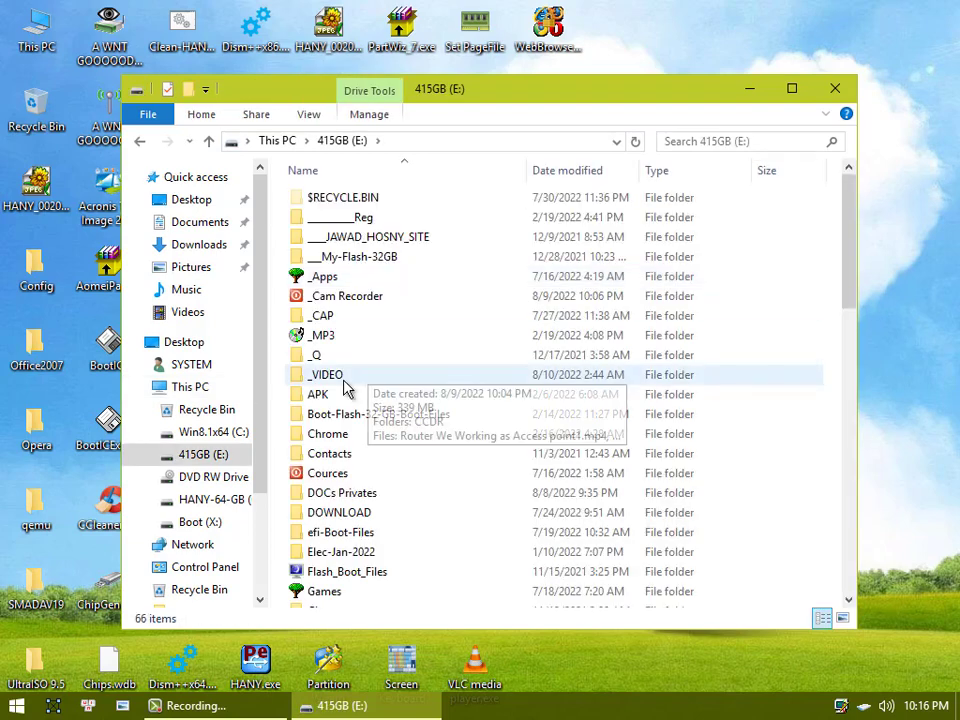
pyautogui.click(330, 382)
pyautogui.scroll(-1, 322, 470)
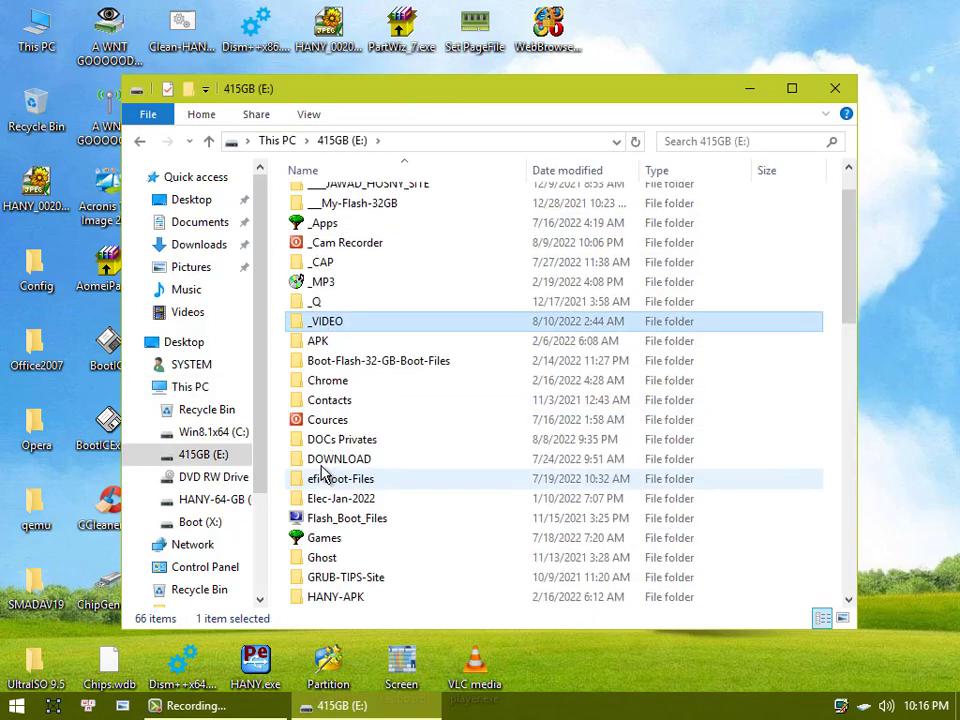
pyautogui.scroll(-2, 322, 470)
pyautogui.doubleClick(318, 497)
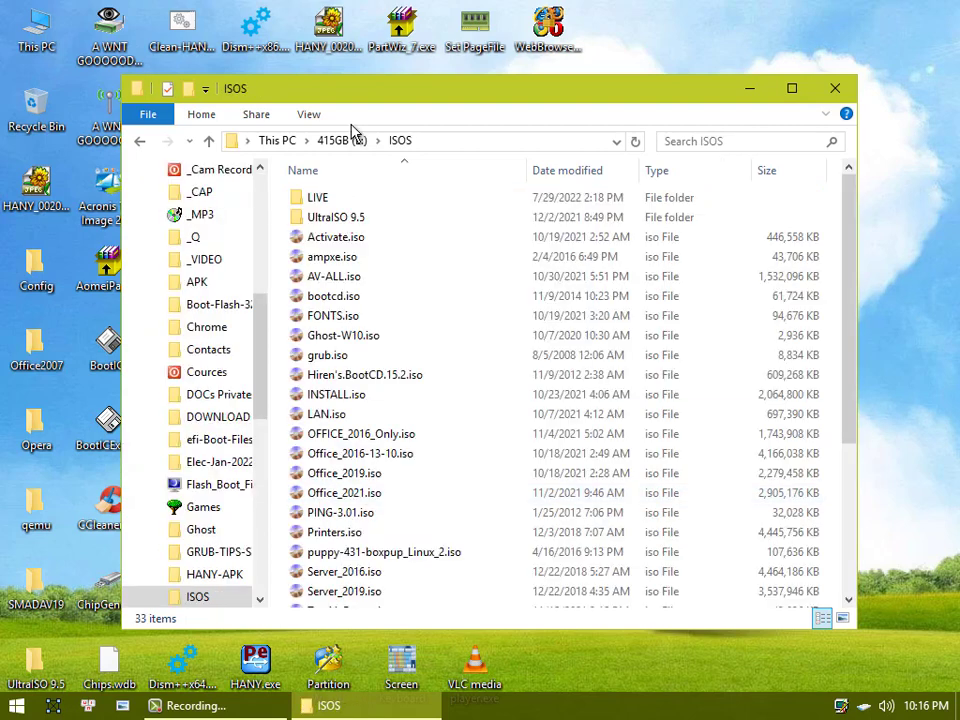
pyautogui.doubleClick(320, 198)
# Locate Ghost.iso in the LIVE folder and copy it.
pyautogui.click(318, 296)
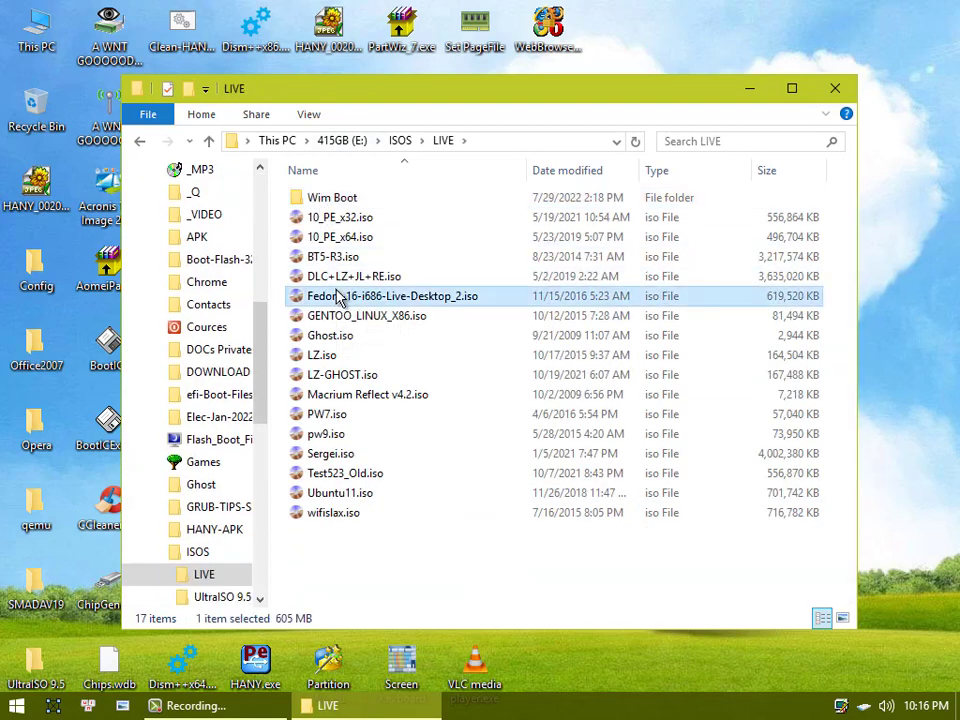
pyautogui.click(322, 435)
pyautogui.press('g')
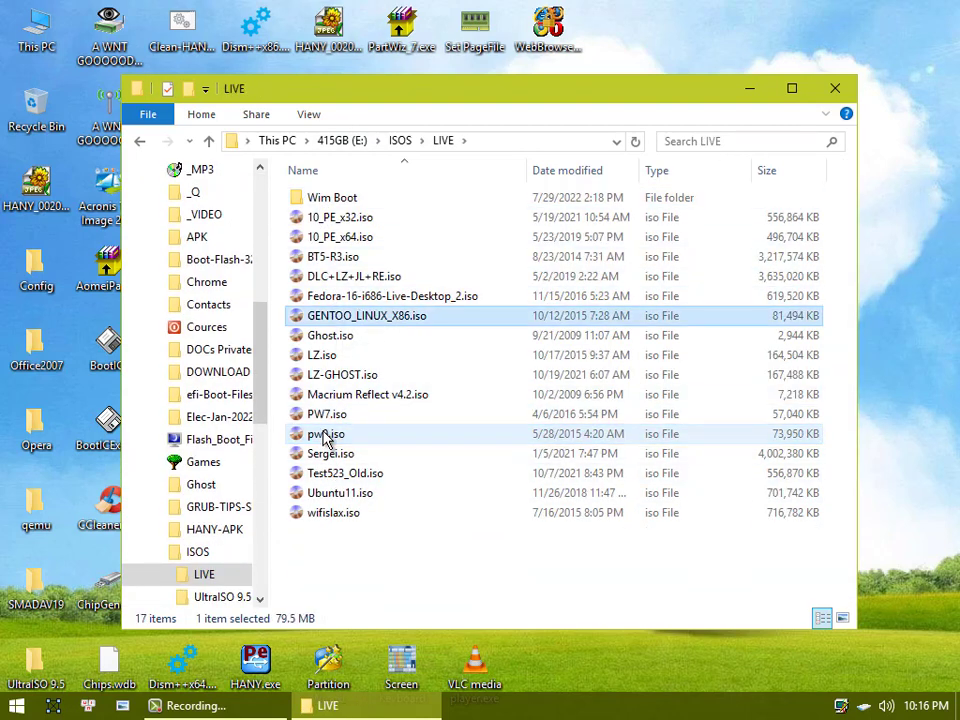
pyautogui.click(346, 340)
pyautogui.rightClick(345, 341)
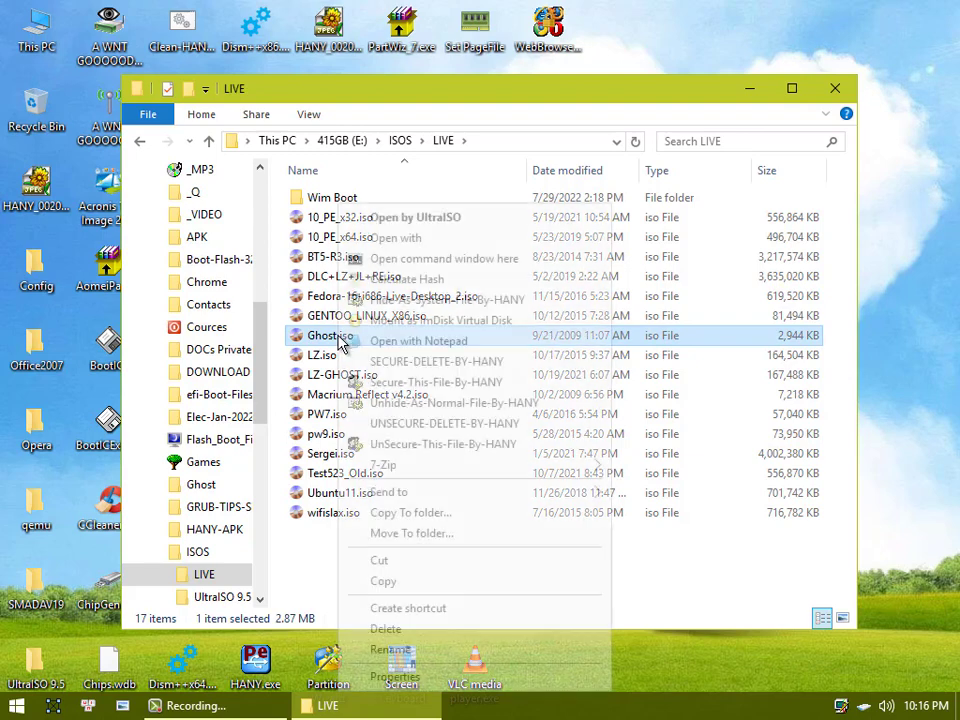
pyautogui.click(381, 592)
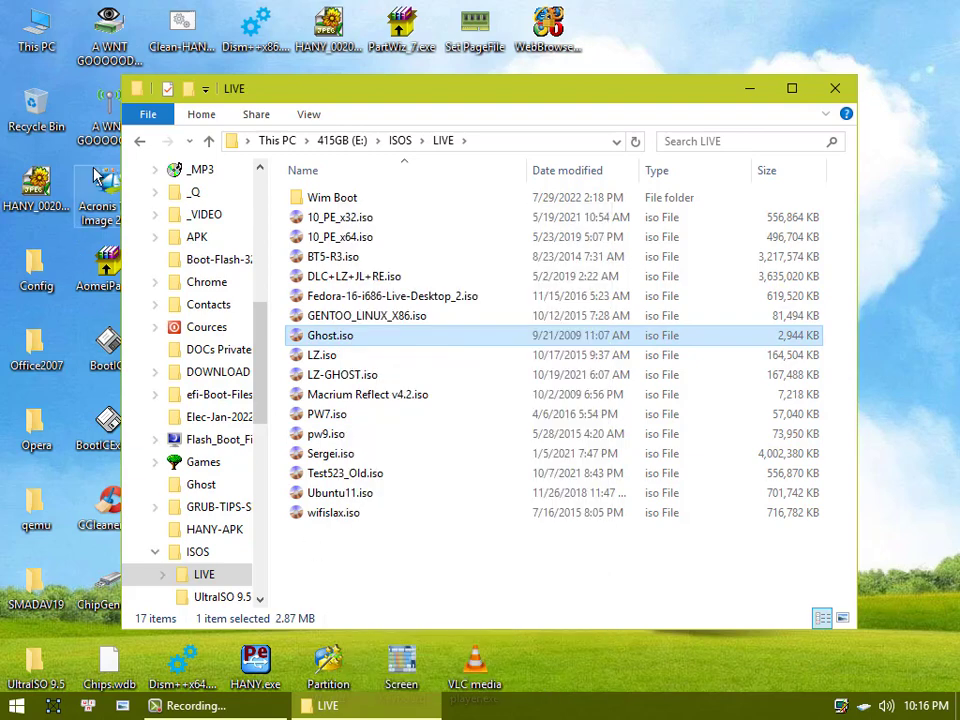
# Paste Ghost.iso into the root of the USB drive (G:) and close both File Explorer windows once copying finishes.
pyautogui.doubleClick(40, 40)
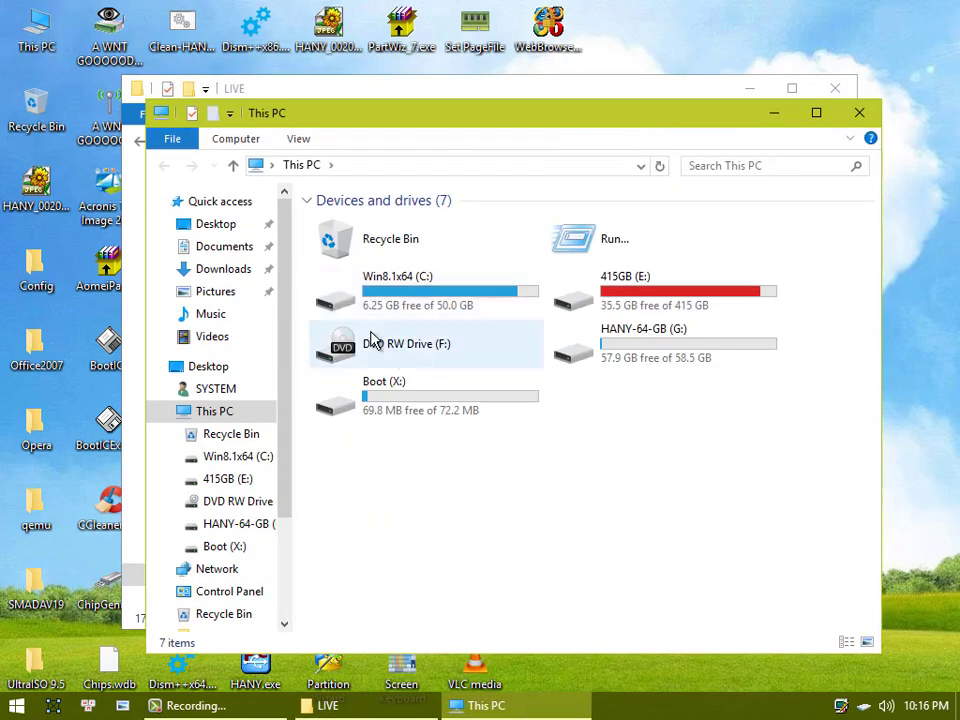
pyautogui.doubleClick(589, 368)
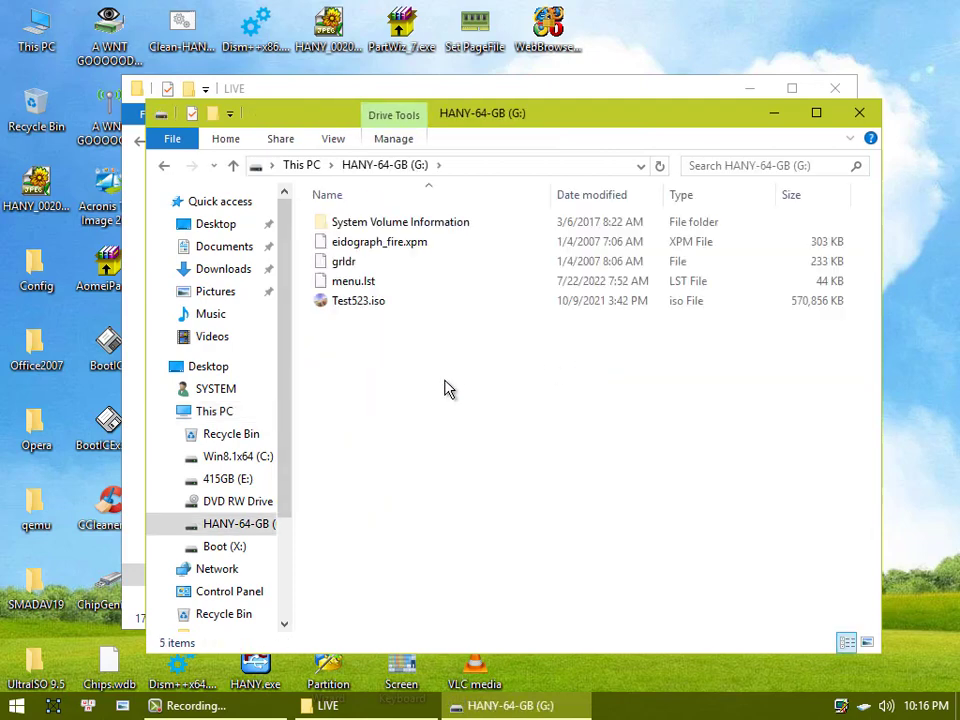
pyautogui.rightClick(446, 388)
pyautogui.click(496, 268)
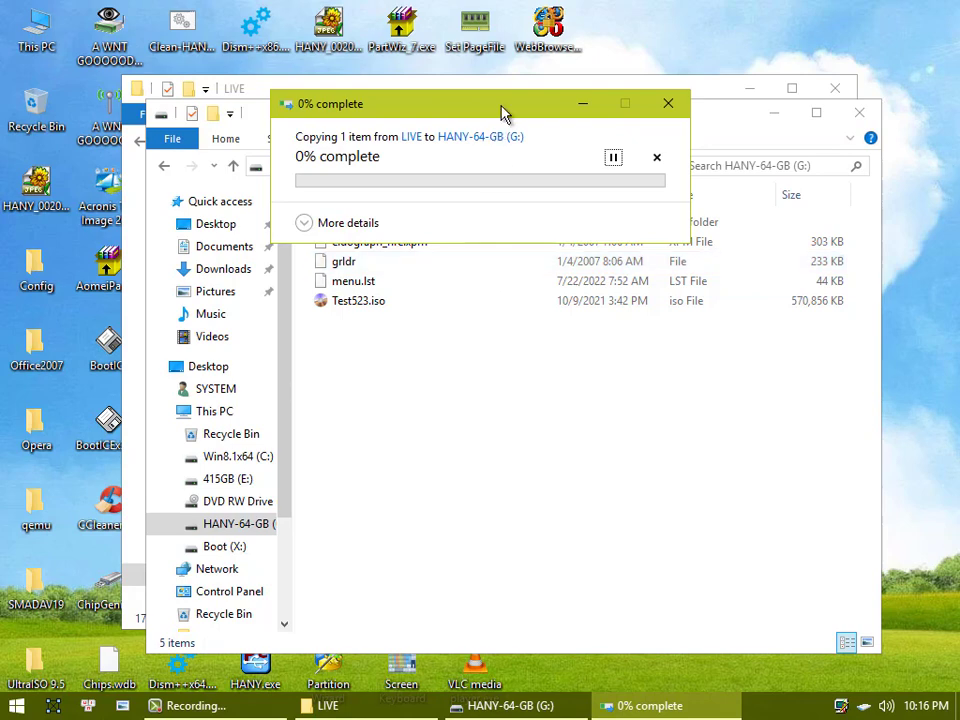
pyautogui.moveTo(499, 111); pyautogui.dragTo(600, 414)
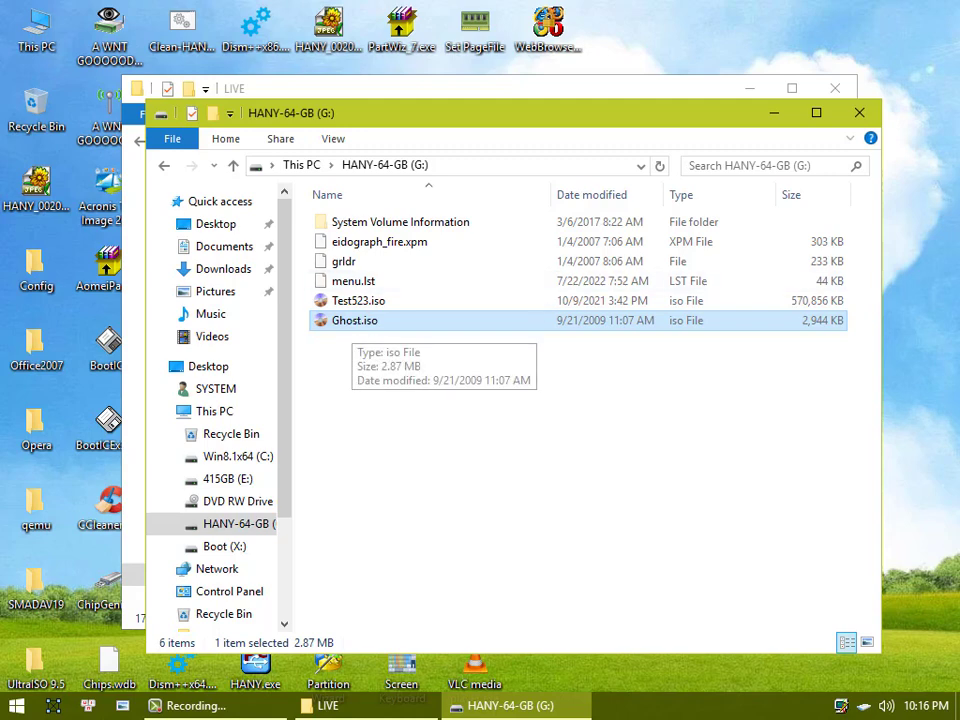
pyautogui.click(859, 112)
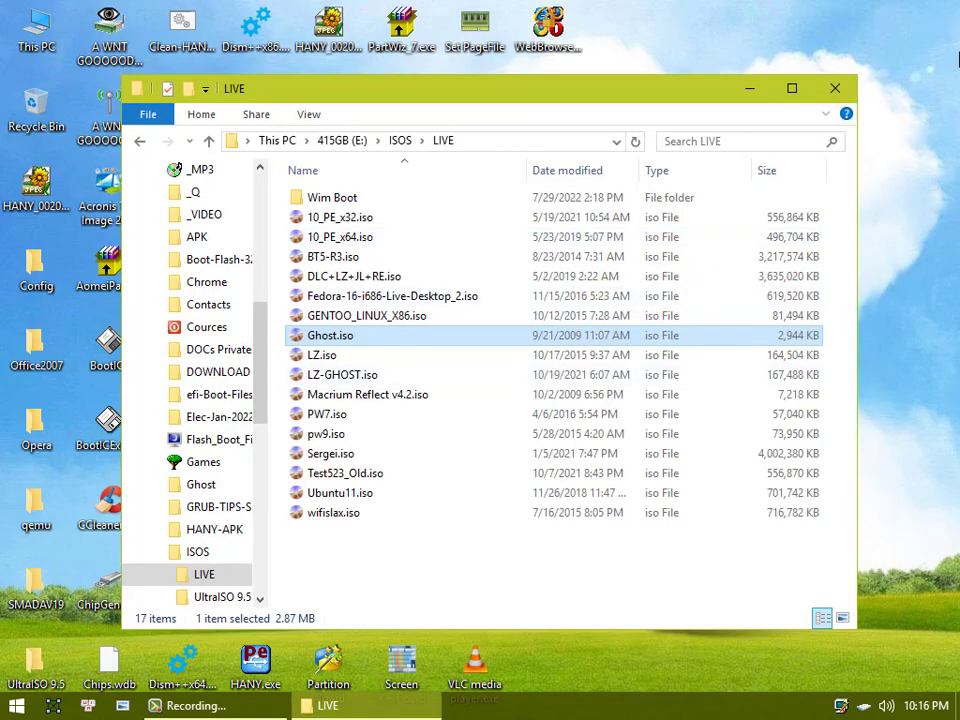
pyautogui.click(835, 88)
# Launch Qemu Simple Boot, start the boot test on the USB drive (G:), and give the QEMU window input focus.
pyautogui.doubleClick(410, 427)
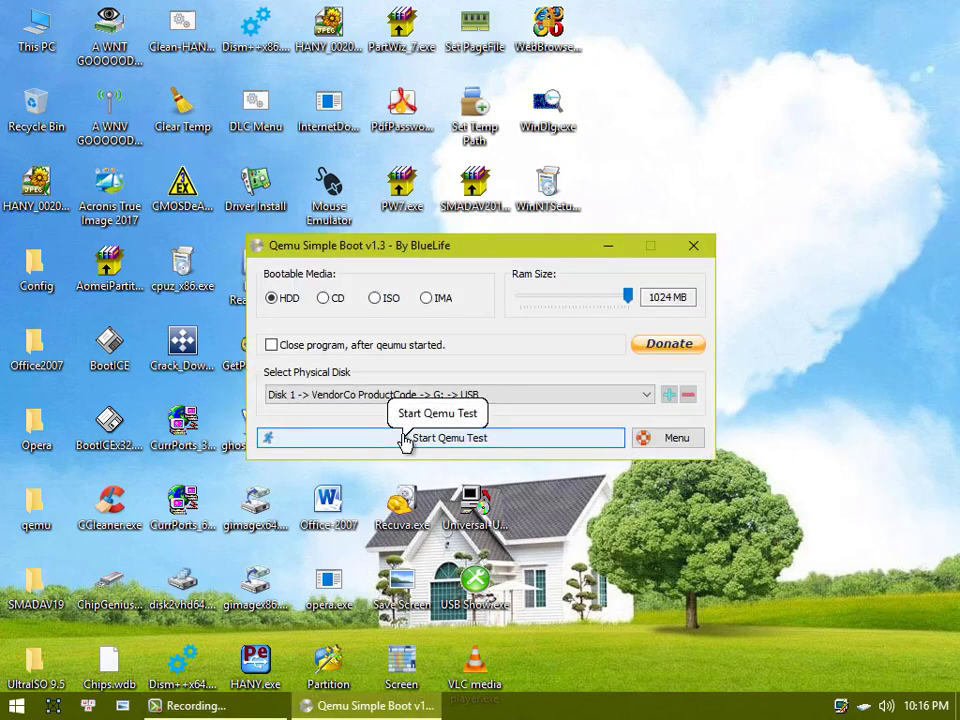
pyautogui.click(393, 441)
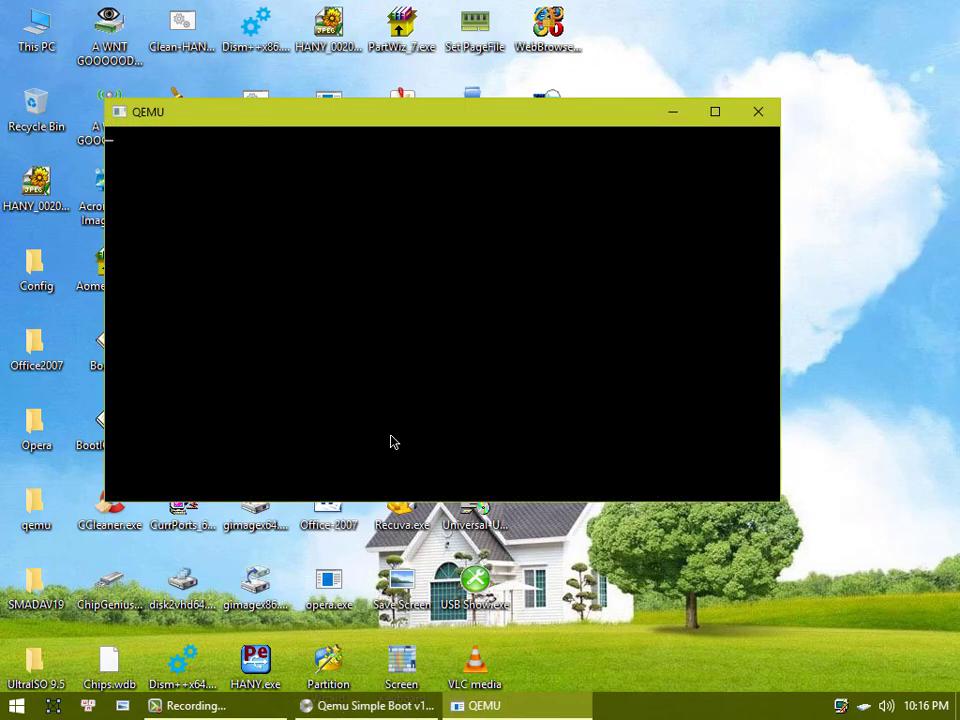
pyautogui.click(473, 348)
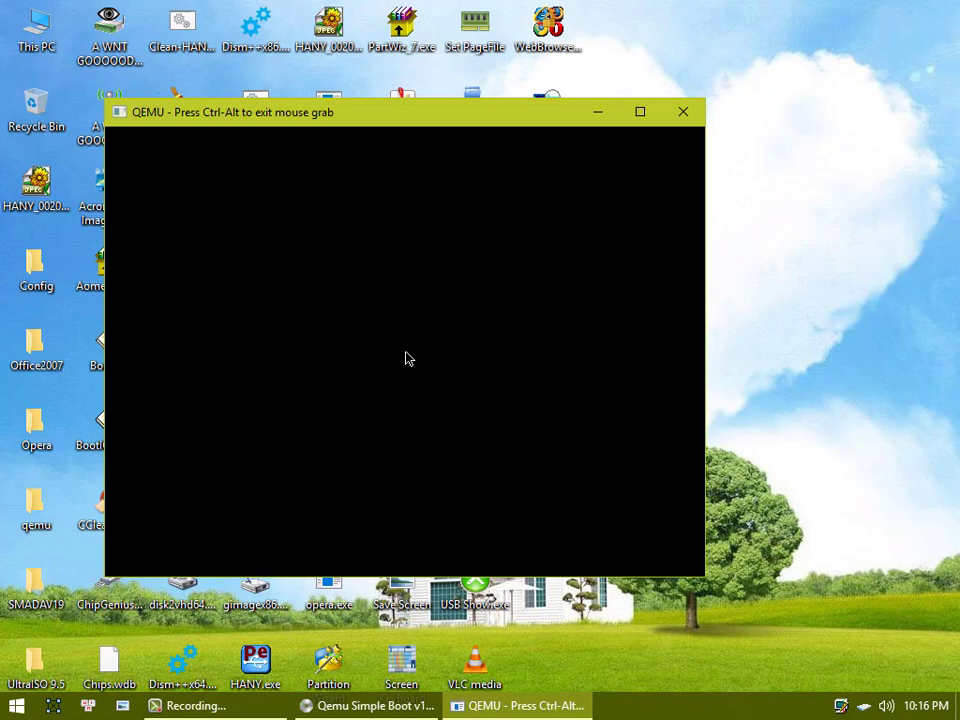
# Try to boot the "GHOST_CD iso (Windows 8)" entry from the GRUB4DOS menu and return to the menu.
pyautogui.press('Down')
pyautogui.press('Down')
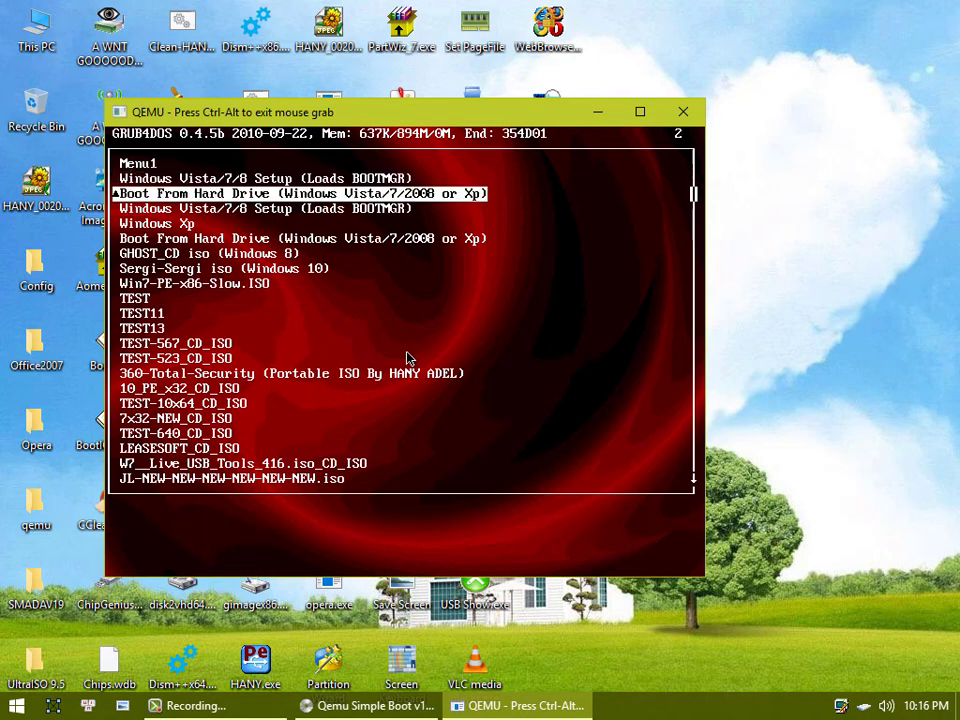
pyautogui.press('Down')
pyautogui.press('Down')
pyautogui.press('Down')
pyautogui.press('Down')
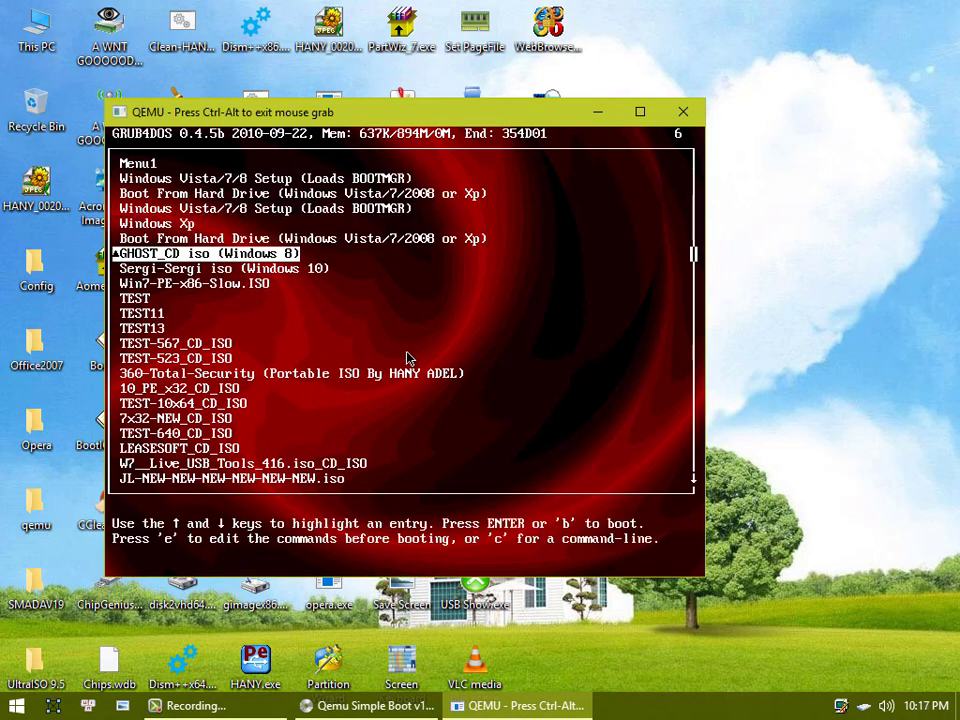
pyautogui.press('Return')
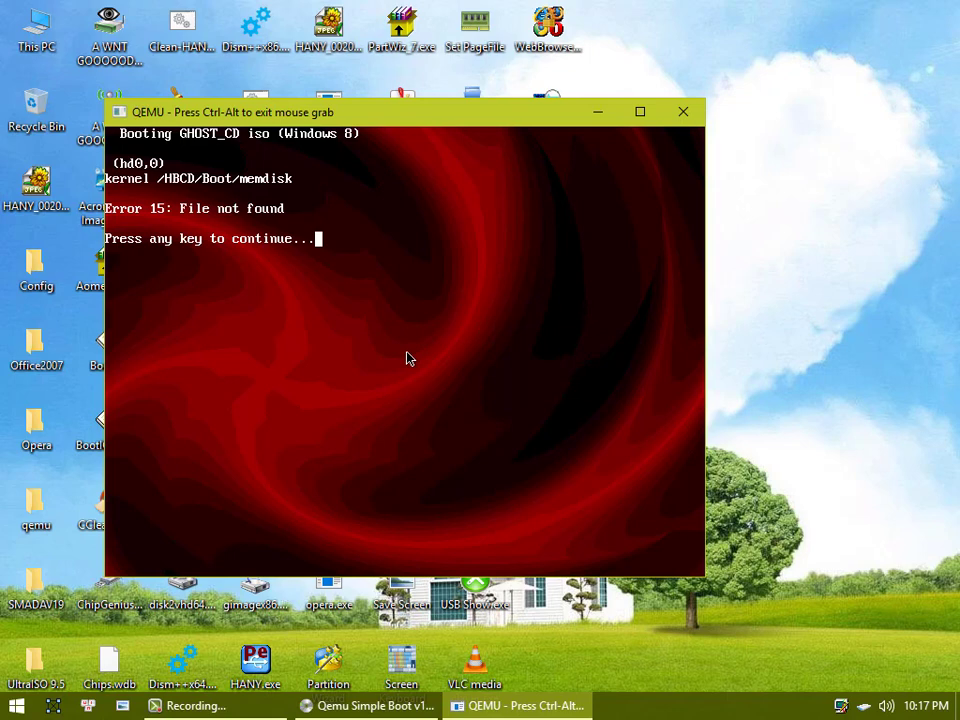
pyautogui.press('Return')
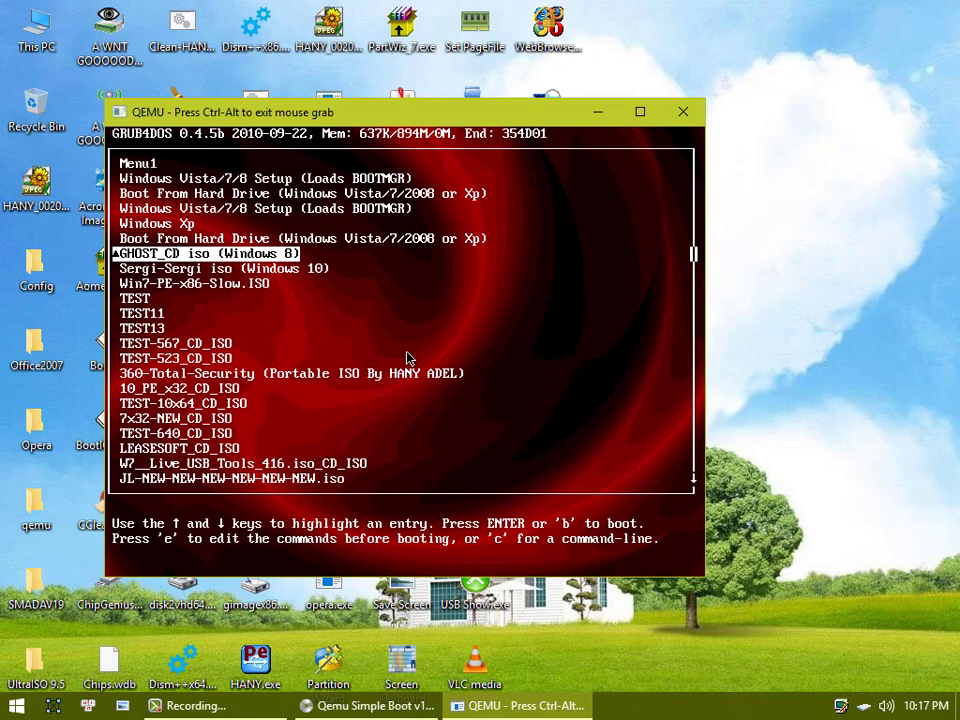
# Examine the ISO boot entries in the GRUB4DOS menu, down to "Ultra-Boot-CD" and back up to the first entries.
pyautogui.press('Down')
pyautogui.press('Down')
pyautogui.press('Down')
pyautogui.press('Down')
pyautogui.press('Down')
pyautogui.press('Down')
pyautogui.press('Down')
pyautogui.press('Down')
pyautogui.press('Down')
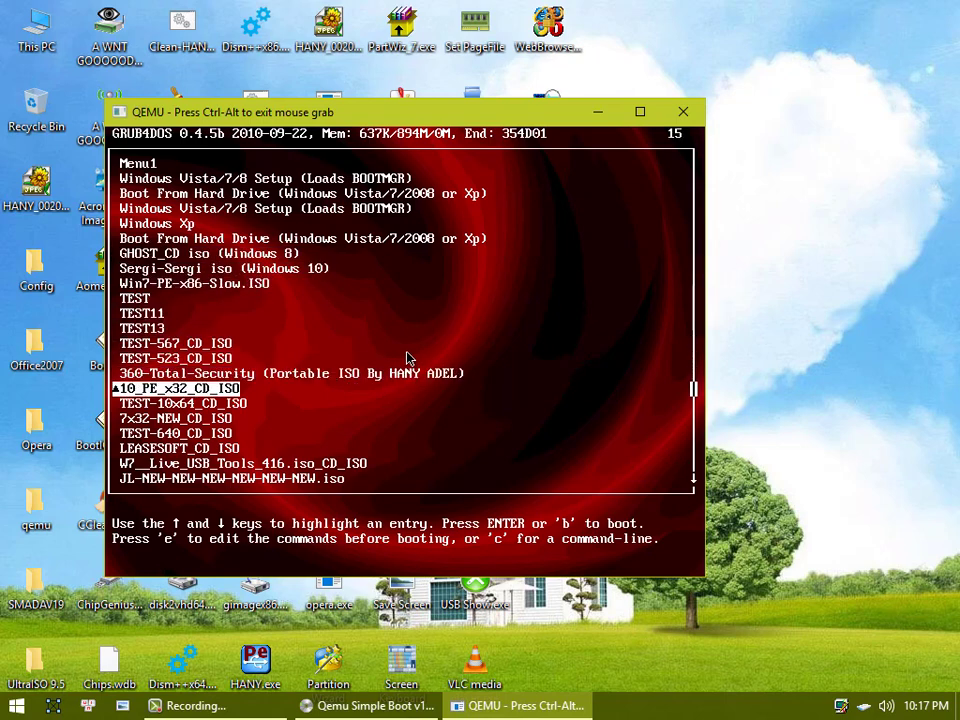
pyautogui.press('Down')
pyautogui.press('Down')
pyautogui.press('Down')
pyautogui.press('Down')
pyautogui.press('Down')
pyautogui.press('Down')
pyautogui.press('Down')
pyautogui.press('Down')
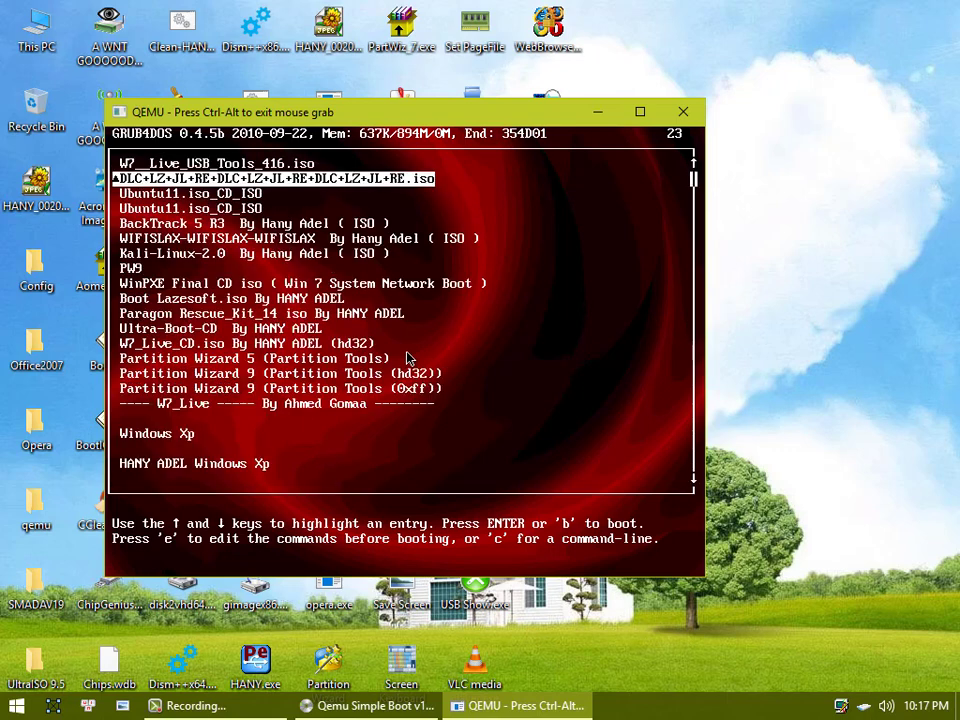
pyautogui.press('Down')
pyautogui.press('Down')
pyautogui.press('Down')
pyautogui.press('Down')
pyautogui.press('Down')
pyautogui.press('Down')
pyautogui.press('Down')
pyautogui.press('Down')
pyautogui.press('Down')
pyautogui.press('Down')
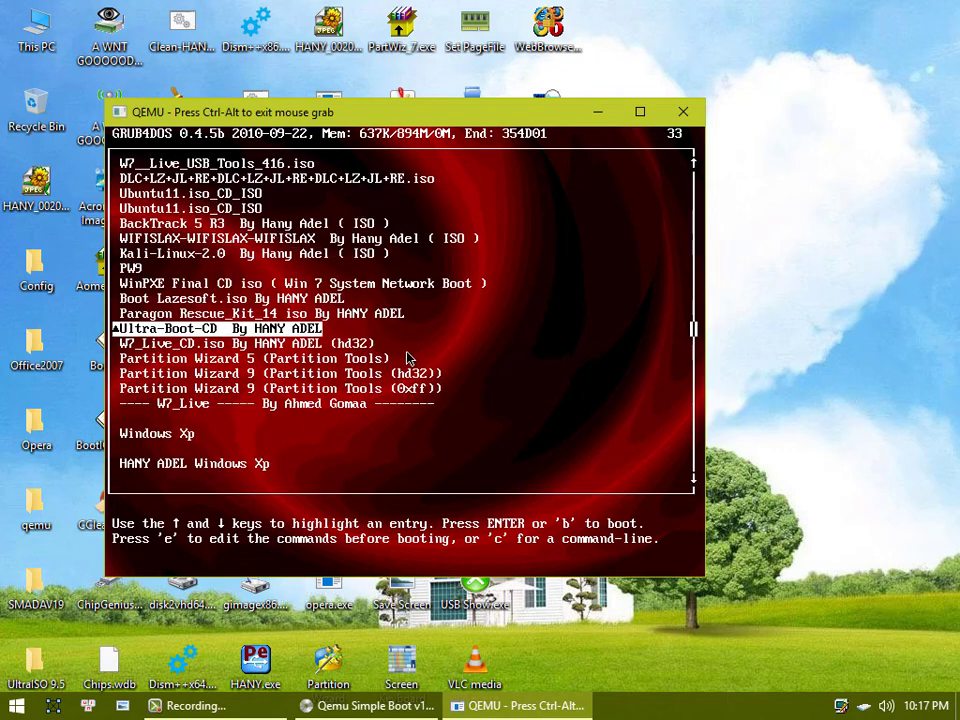
pyautogui.press('Up')
pyautogui.press('Up')
pyautogui.press('Up')
pyautogui.press('Up')
pyautogui.press('Up')
pyautogui.press('Up')
pyautogui.press('Up')
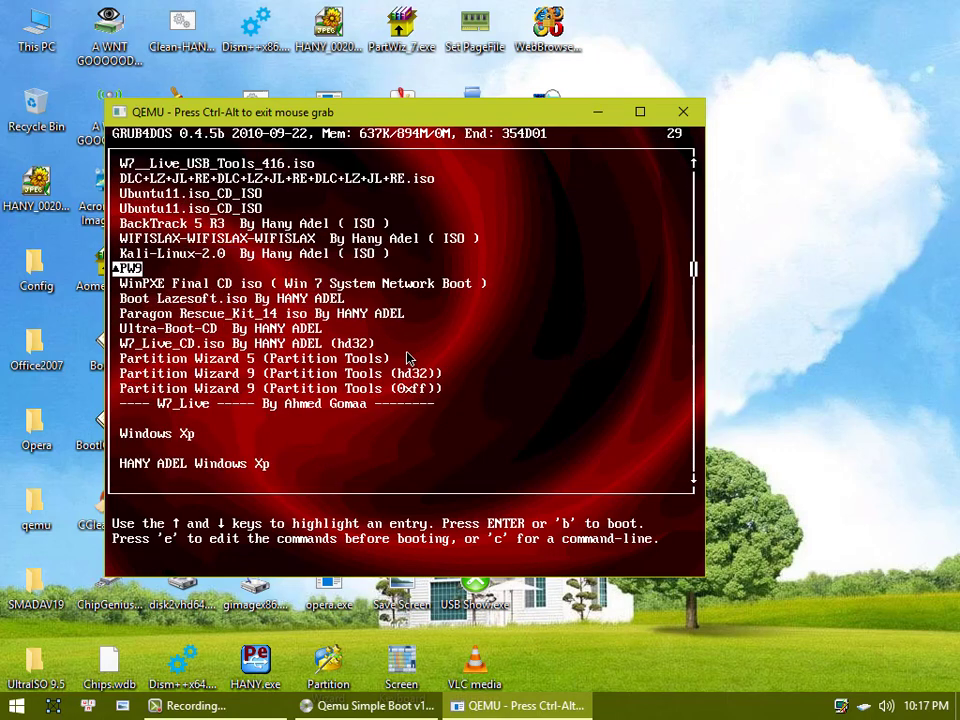
pyautogui.press('Up')
pyautogui.press('Up')
pyautogui.press('Up')
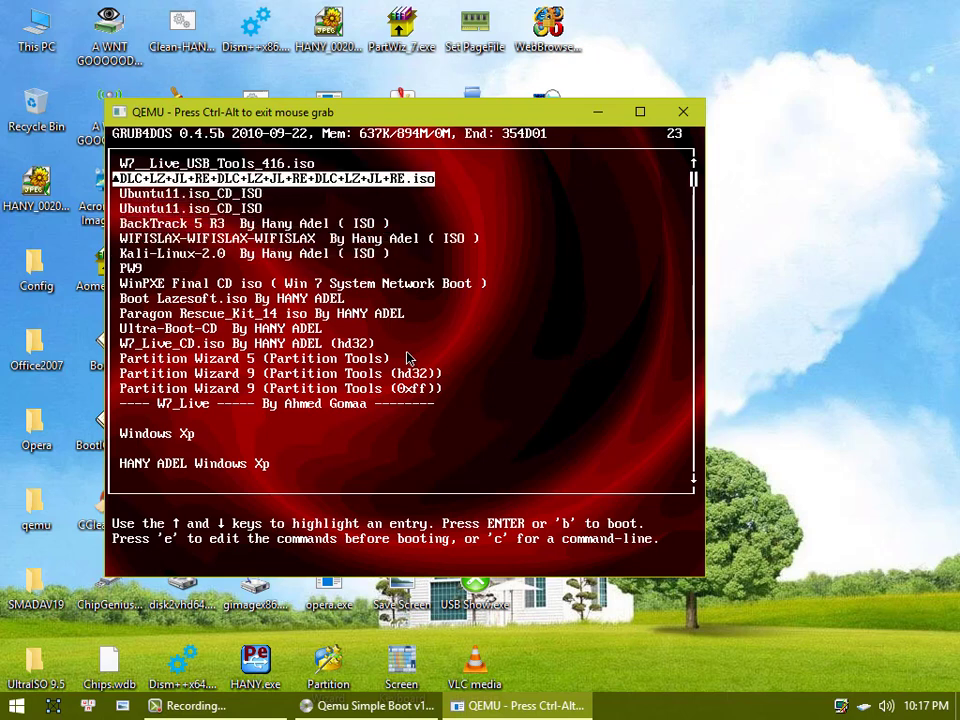
pyautogui.press('Up')
pyautogui.press('Down')
pyautogui.press('Down')
pyautogui.press('Up')
pyautogui.press('Up')
pyautogui.press('Up')
pyautogui.press('Up')
pyautogui.press('Up')
pyautogui.press('Up')
pyautogui.press('Up')
pyautogui.press('Up')
pyautogui.press('Up')
pyautogui.press('Up')
pyautogui.press('Up')
pyautogui.press('Up')
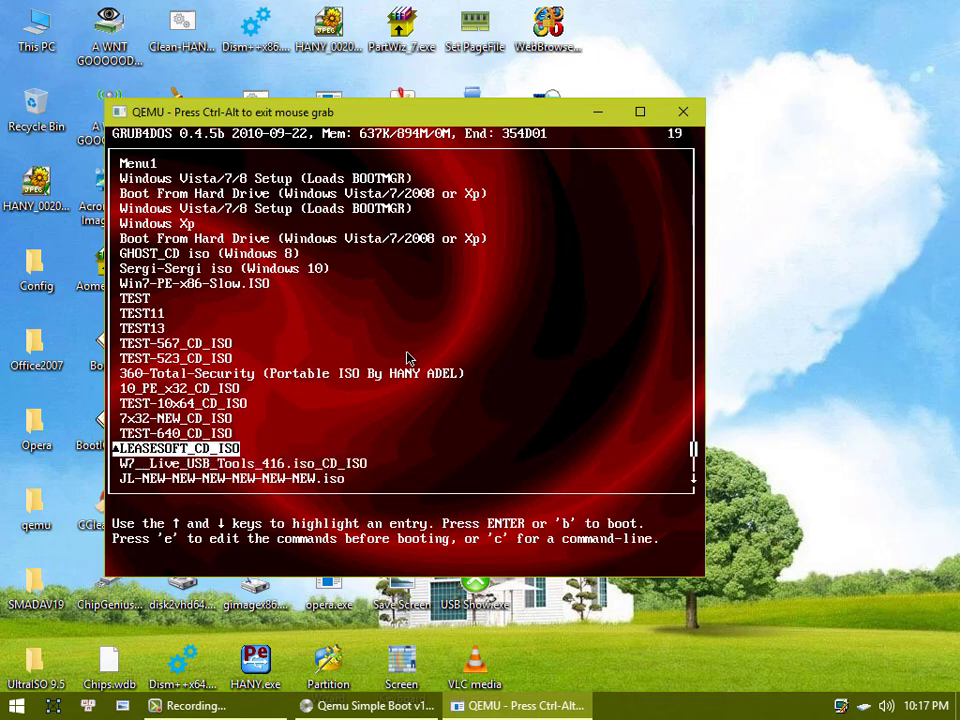
pyautogui.press('Down')
pyautogui.press('Down')
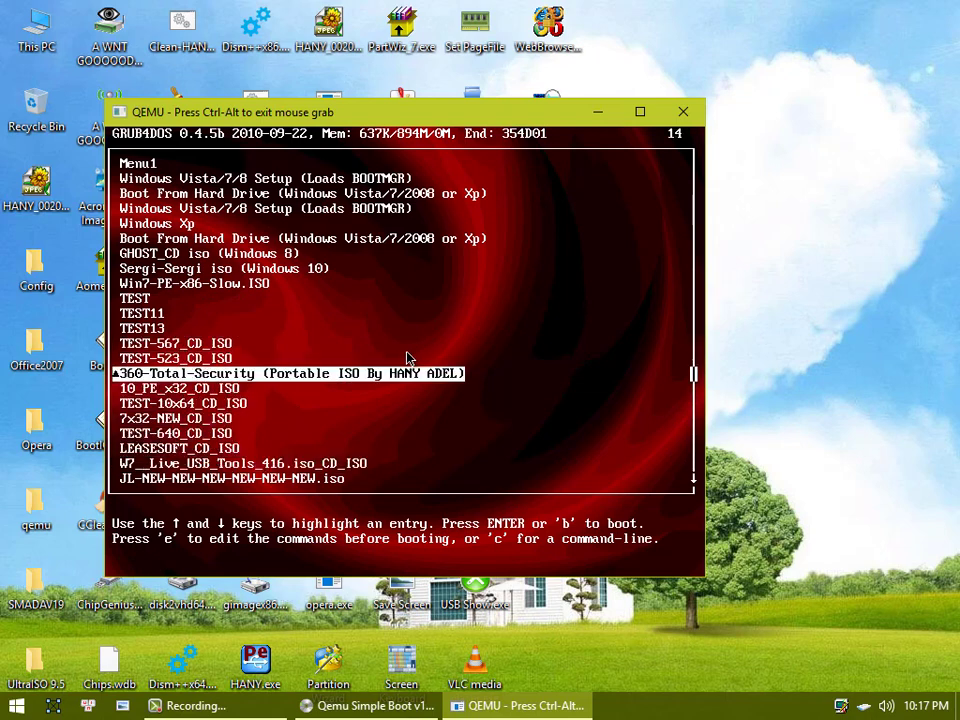
pyautogui.press('Up')
pyautogui.press('Up')
pyautogui.press('Up')
pyautogui.press('Up')
pyautogui.press('Up')
pyautogui.press('Up')
pyautogui.press('Up')
pyautogui.press('Up')
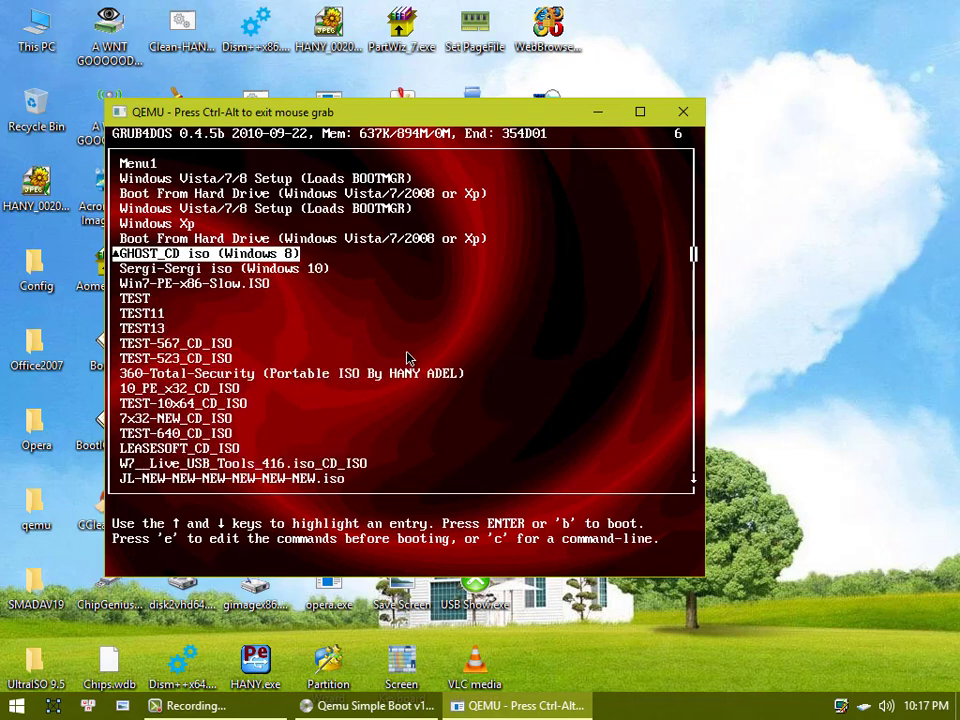
pyautogui.press('Down')
pyautogui.press('Down')
pyautogui.press('Down')
pyautogui.press('Down')
pyautogui.press('Up')
pyautogui.press('Up')
pyautogui.press('Down')
pyautogui.press('Down')
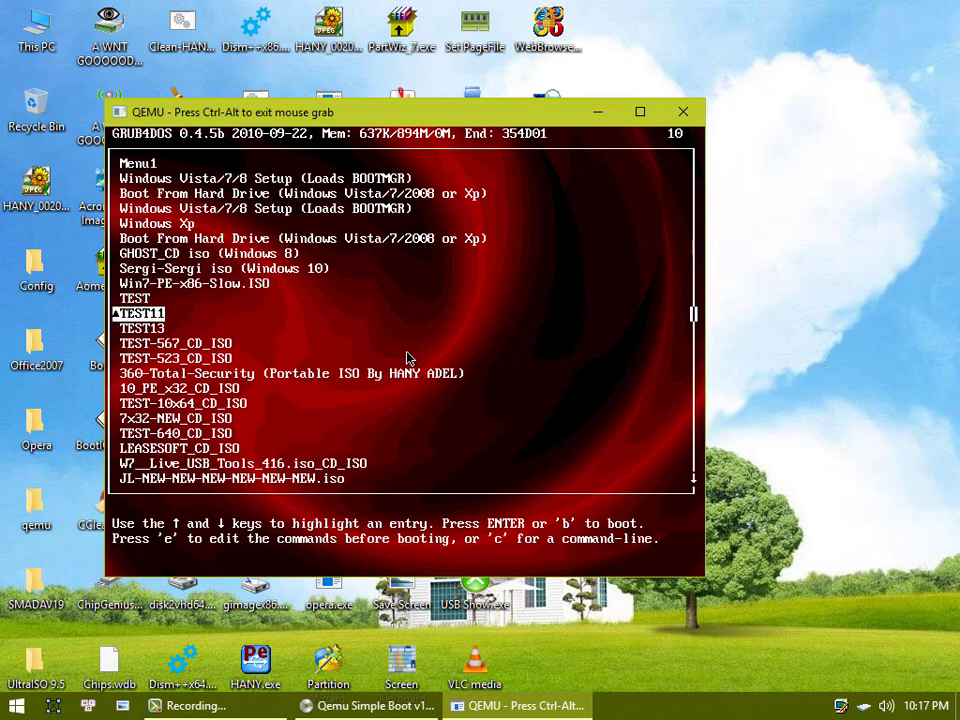
pyautogui.press('Up')
pyautogui.press('Up')
pyautogui.press('Up')
pyautogui.press('Up')
pyautogui.press('Up')
pyautogui.press('Up')
pyautogui.press('Up')
pyautogui.press('Up')
# Try once more to boot the "GHOST_CD iso (Windows 8)" entry, and return to the GRUB4DOS menu.
pyautogui.press('Down')
pyautogui.press('Down')
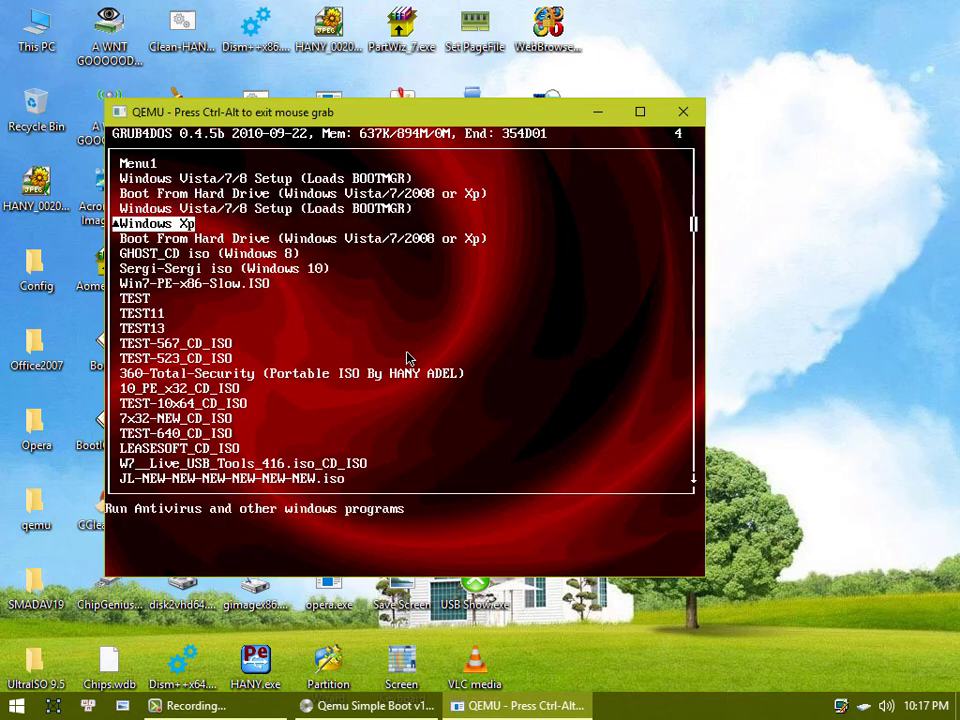
pyautogui.press('Down')
pyautogui.press('Down')
pyautogui.press('Return')
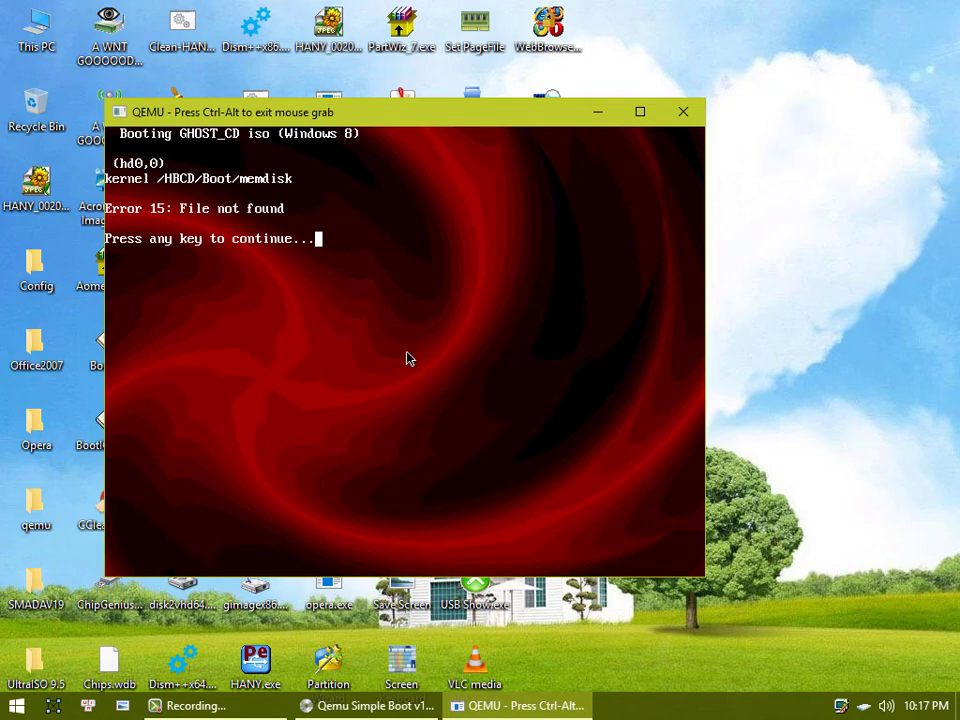
pyautogui.press('Return')
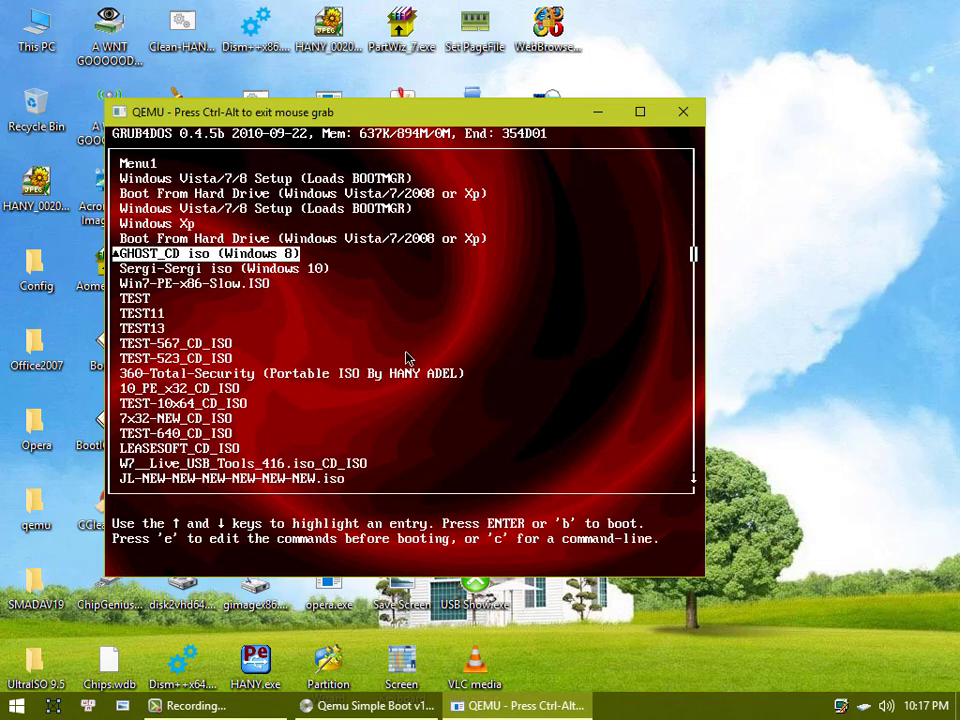
# Release the mouse from the virtual machine and close both the QEMU and Qemu Simple Boot windows.
pyautogui.hotkey('ctrl', 'alt')
pyautogui.click(681, 111)
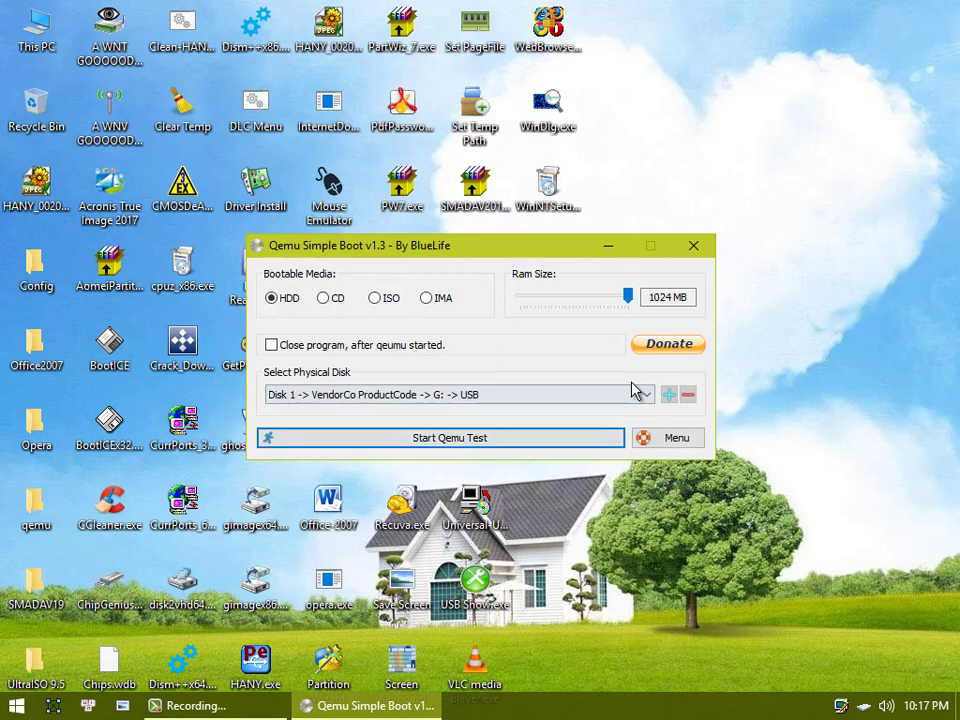
pyautogui.click(691, 247)
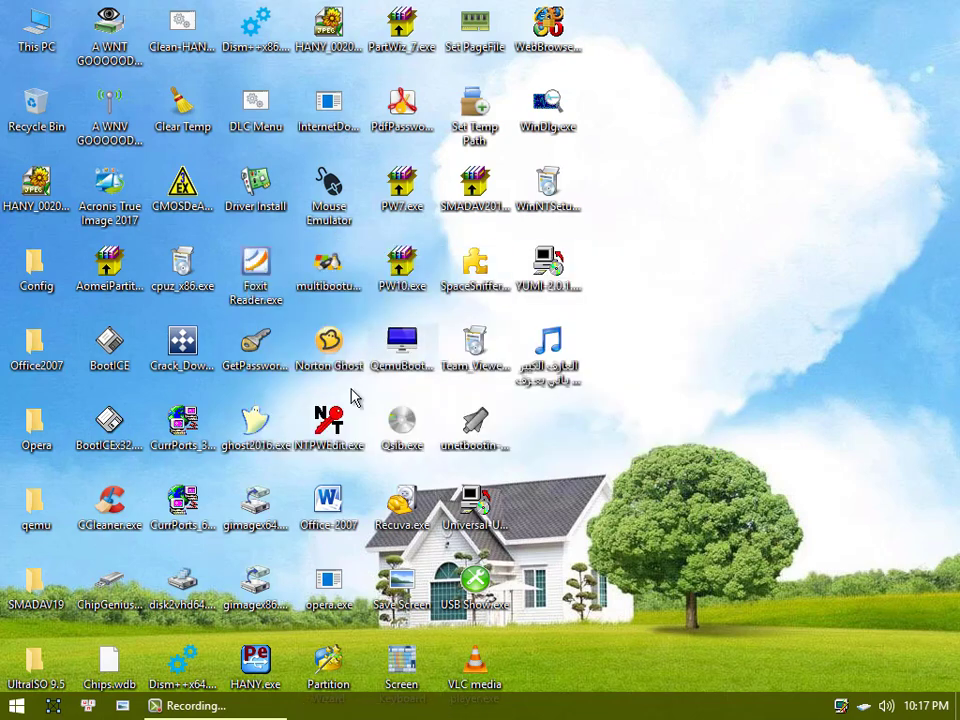
# Open menu.lst from the root of the USB drive (G:) in Notepad for editing.
pyautogui.doubleClick(44, 42)
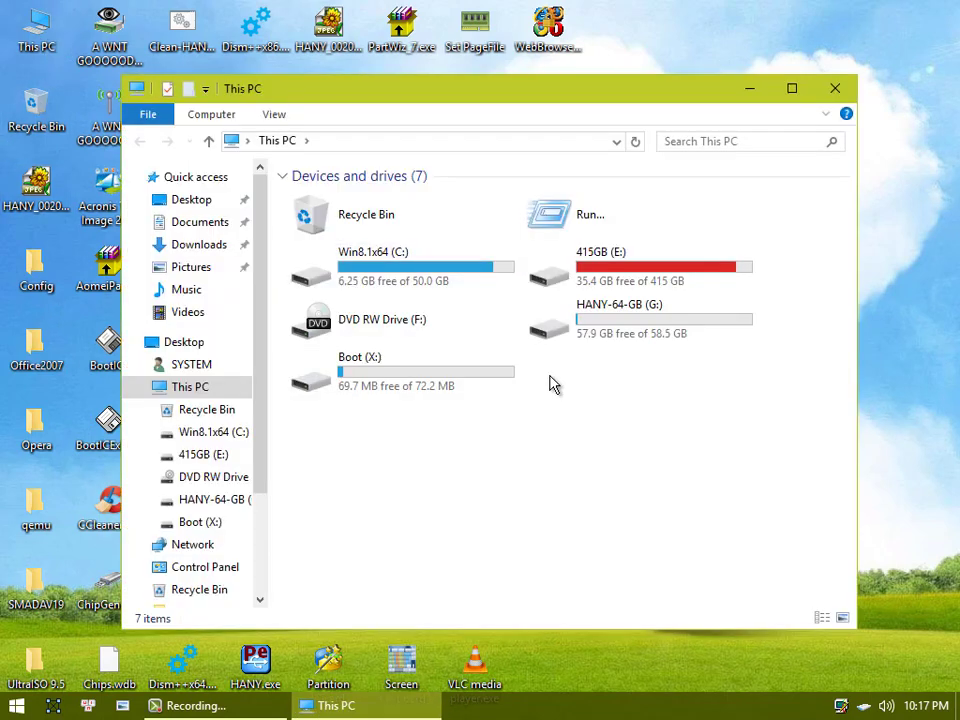
pyautogui.doubleClick(613, 322)
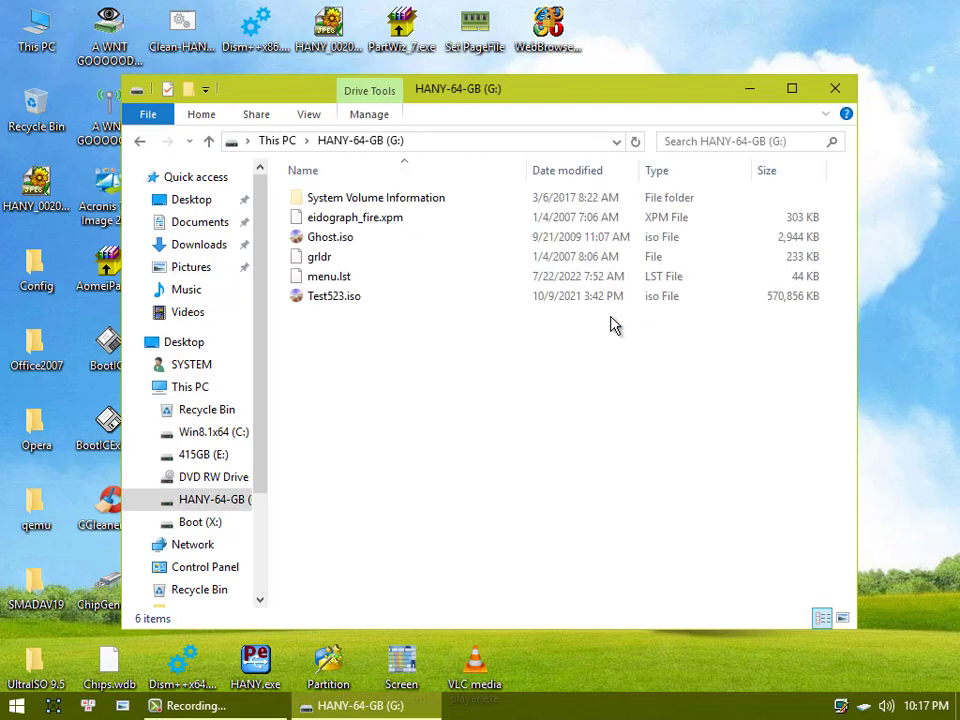
pyautogui.rightClick(325, 279)
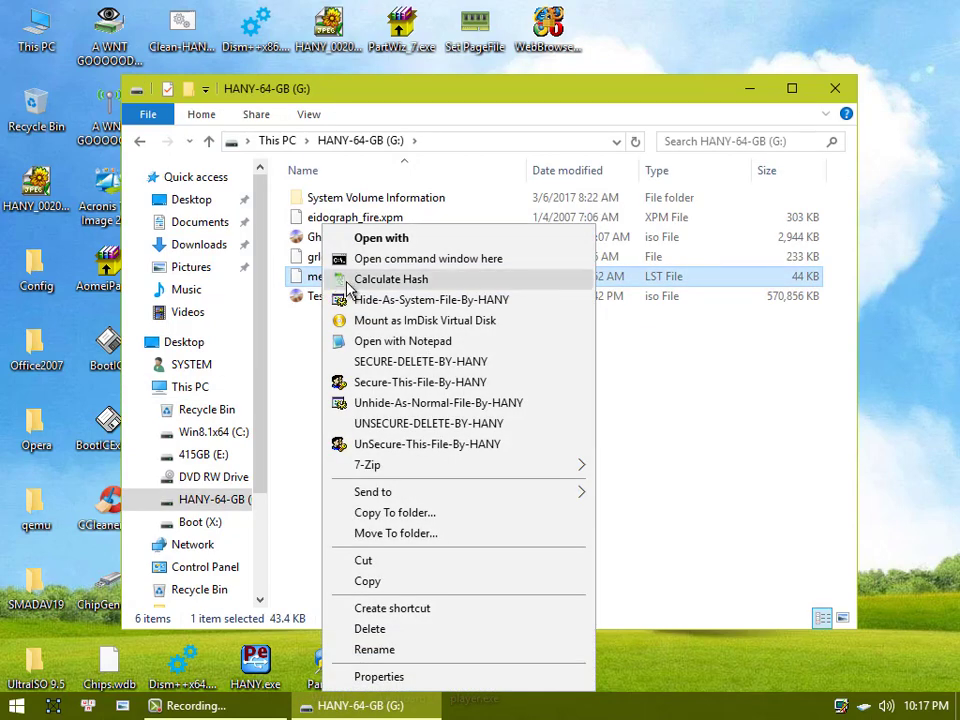
pyautogui.click(392, 341)
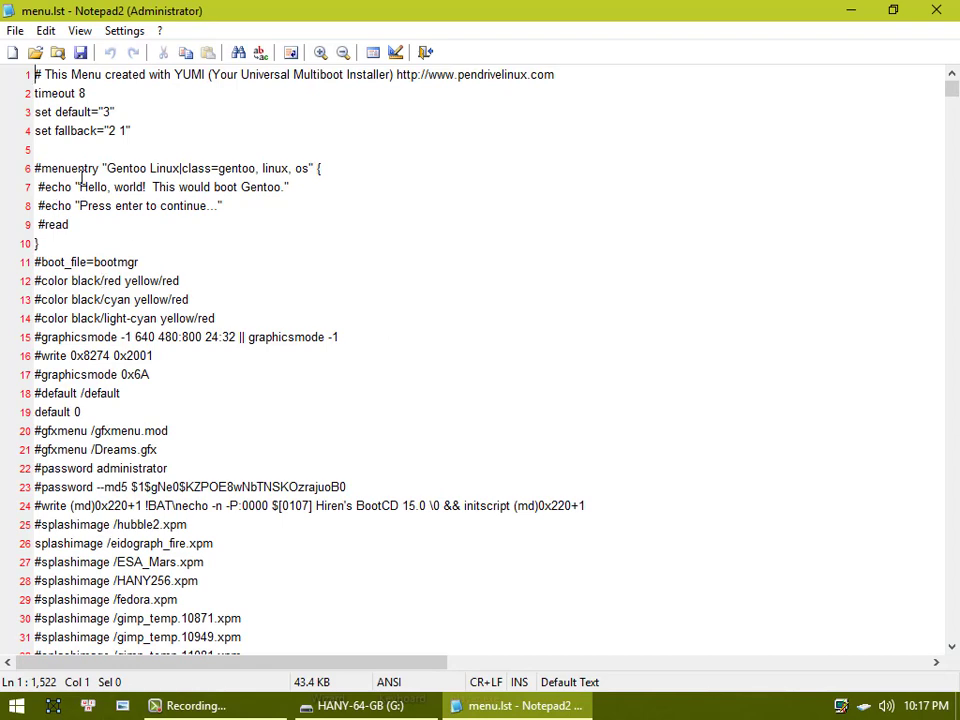
# Comment out the "kernel /HBCD/Boot/memdisk" line in the "GHOST_CD iso (Windows 8)" entry of menu.lst with a leading #.
pyautogui.scroll(-3, 145, 299)
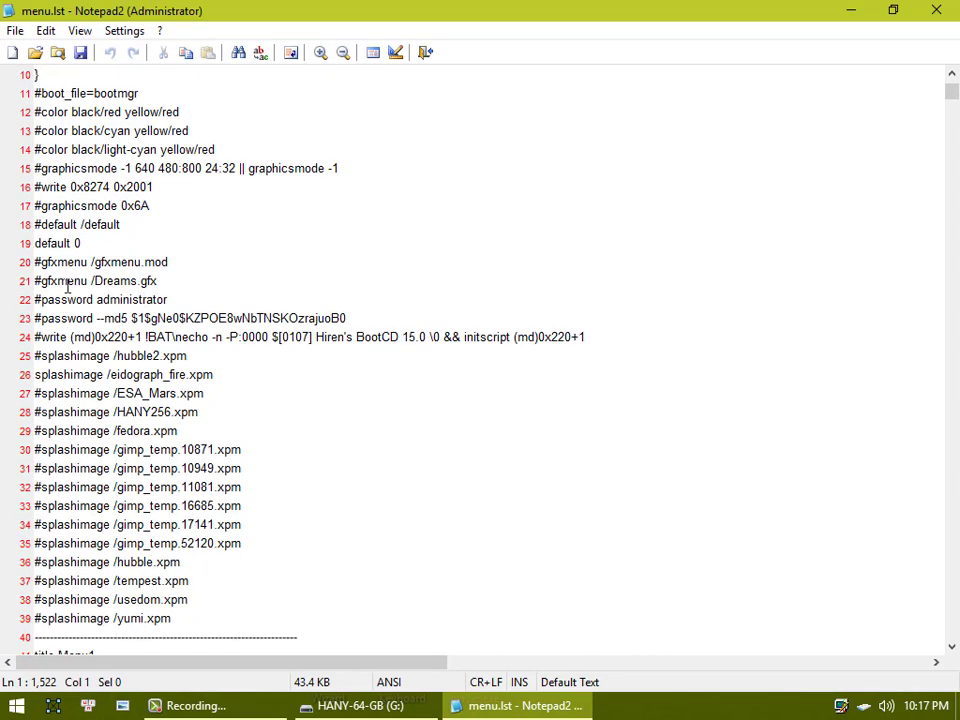
pyautogui.scroll(-3, 66, 283)
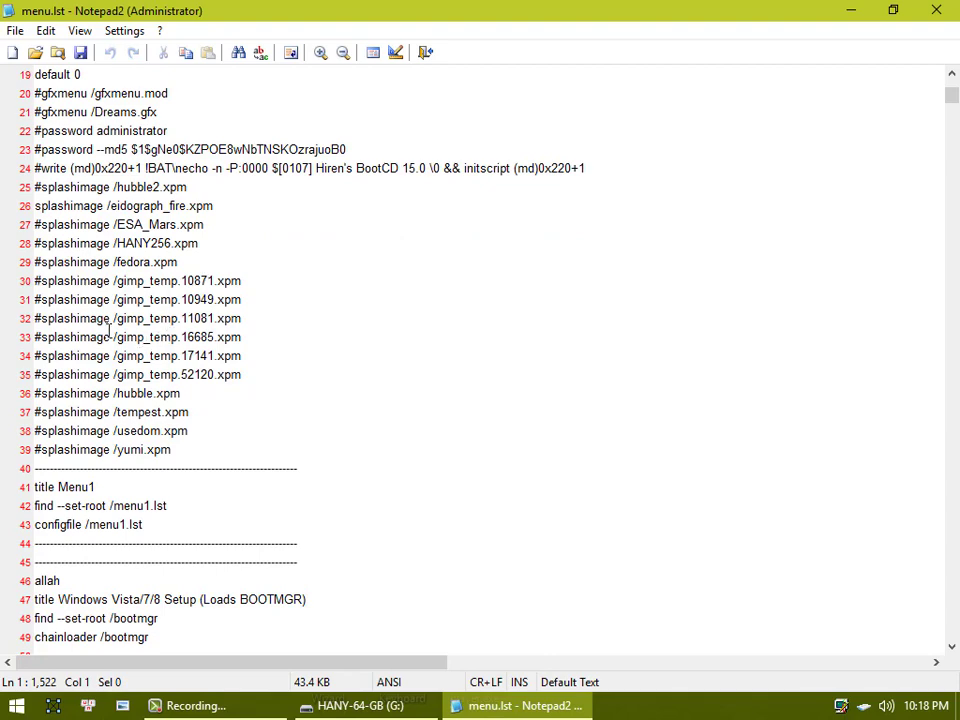
pyautogui.scroll(-6, 109, 330)
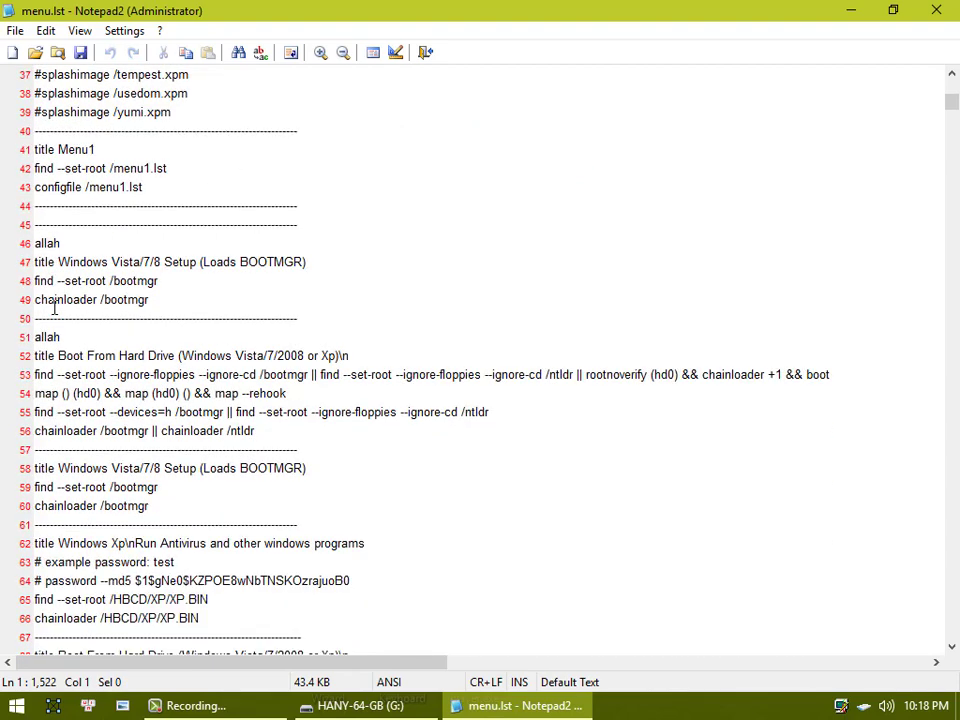
pyautogui.scroll(-3, 54, 309)
pyautogui.scroll(-5, 76, 347)
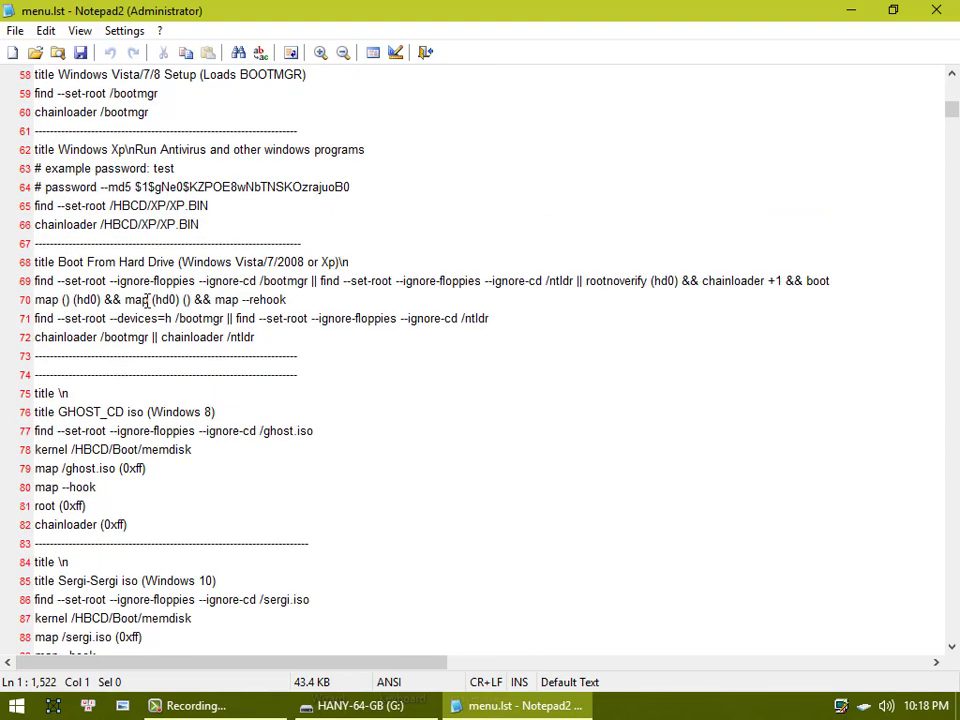
pyautogui.scroll(-1, 180, 345)
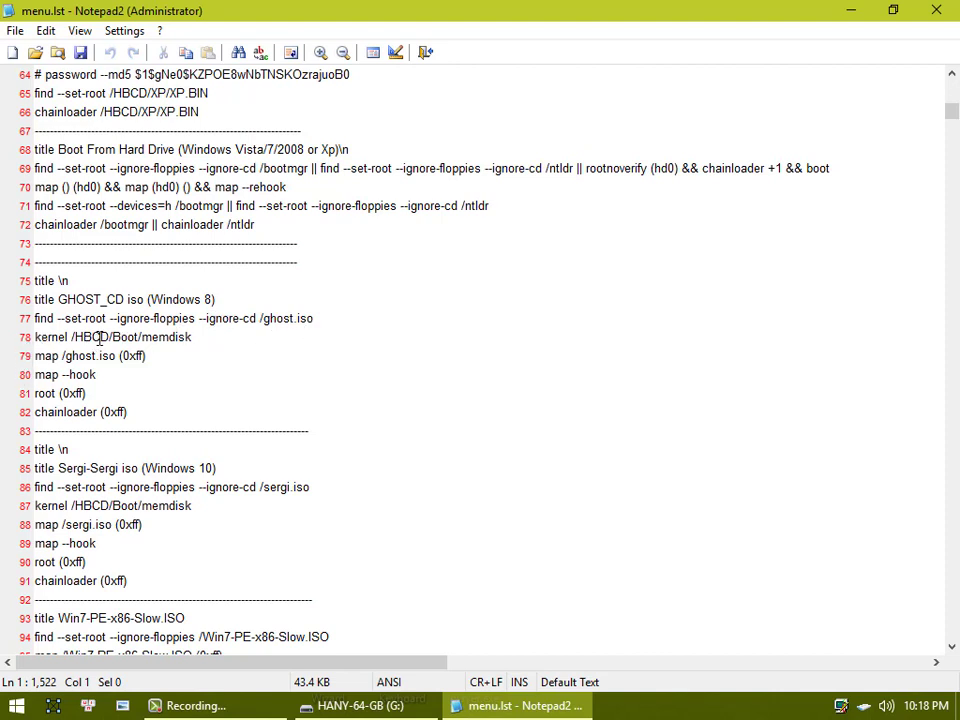
pyautogui.click(36, 338)
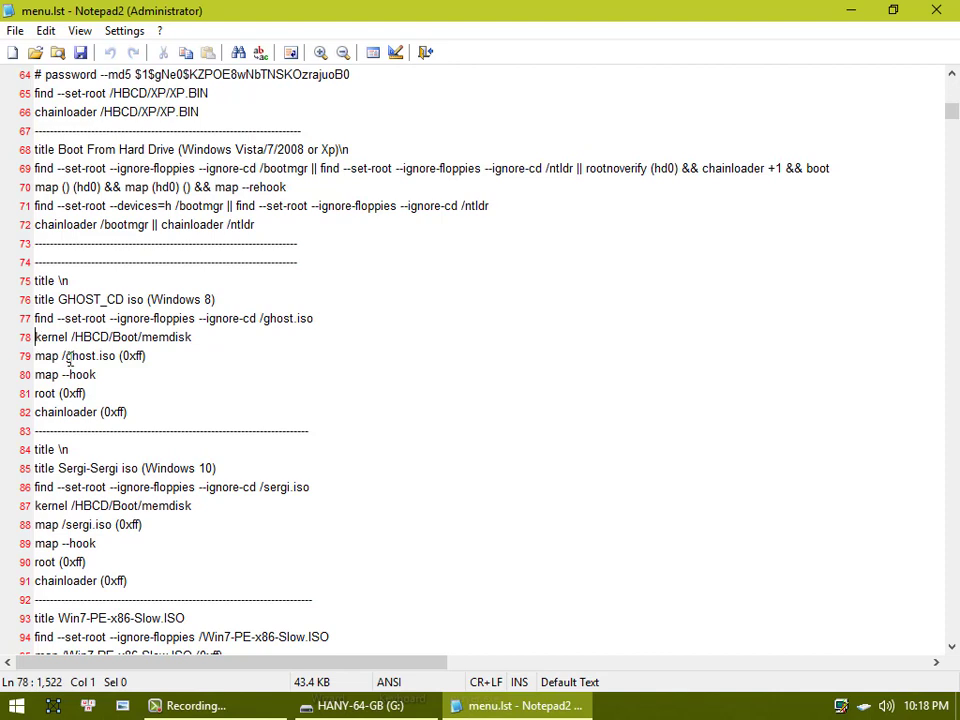
pyautogui.write('#')
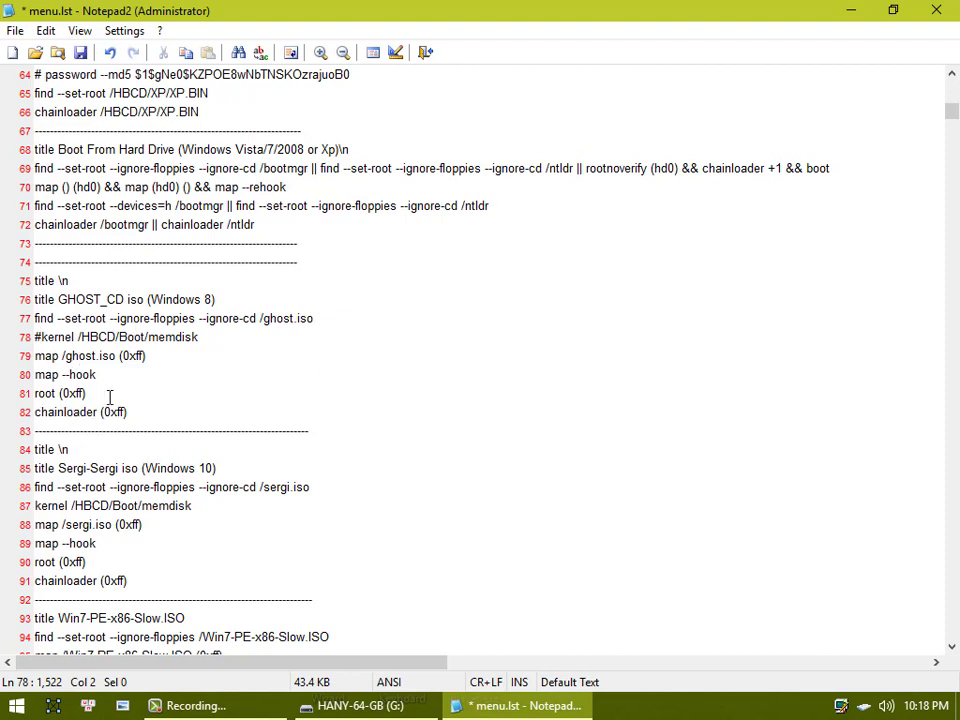
# Save menu.lst and close both the text editor and the File Explorer window.
pyautogui.click(80, 52)
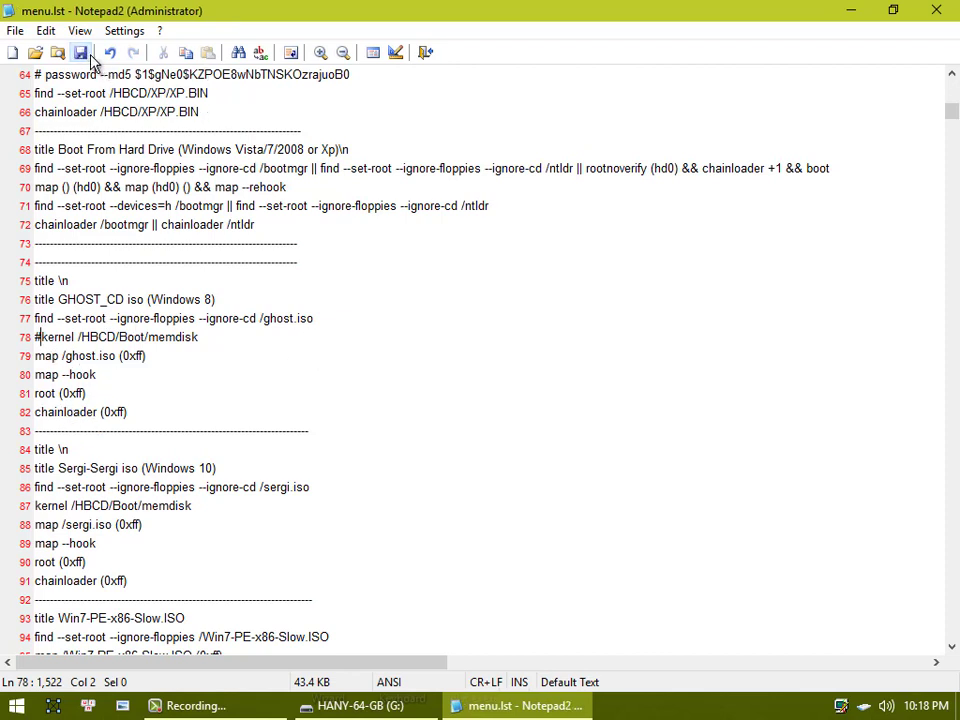
pyautogui.click(936, 10)
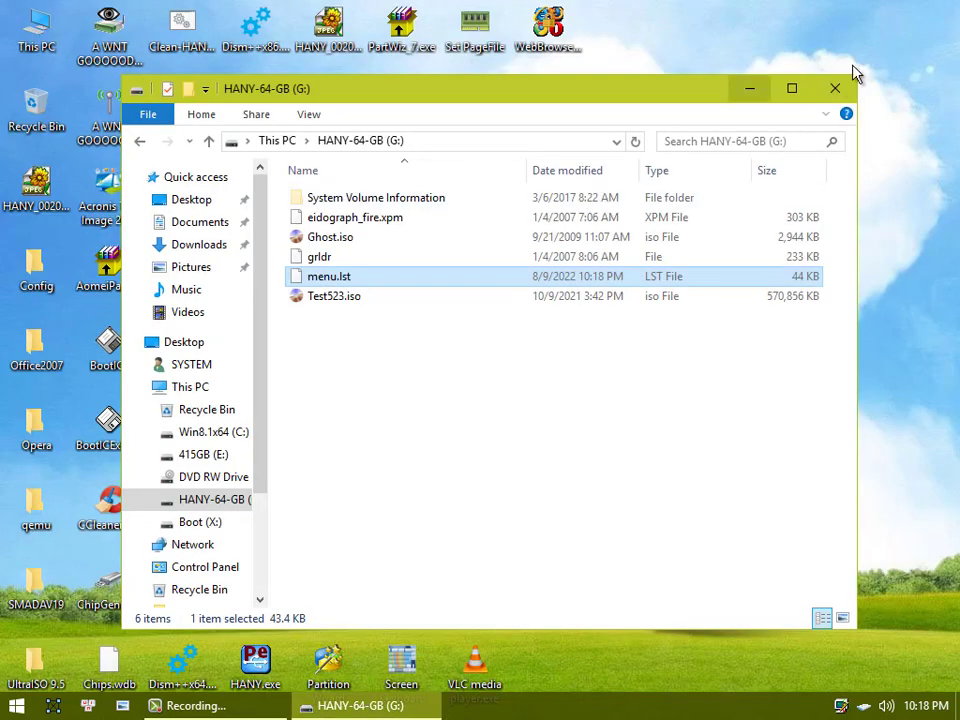
pyautogui.click(840, 88)
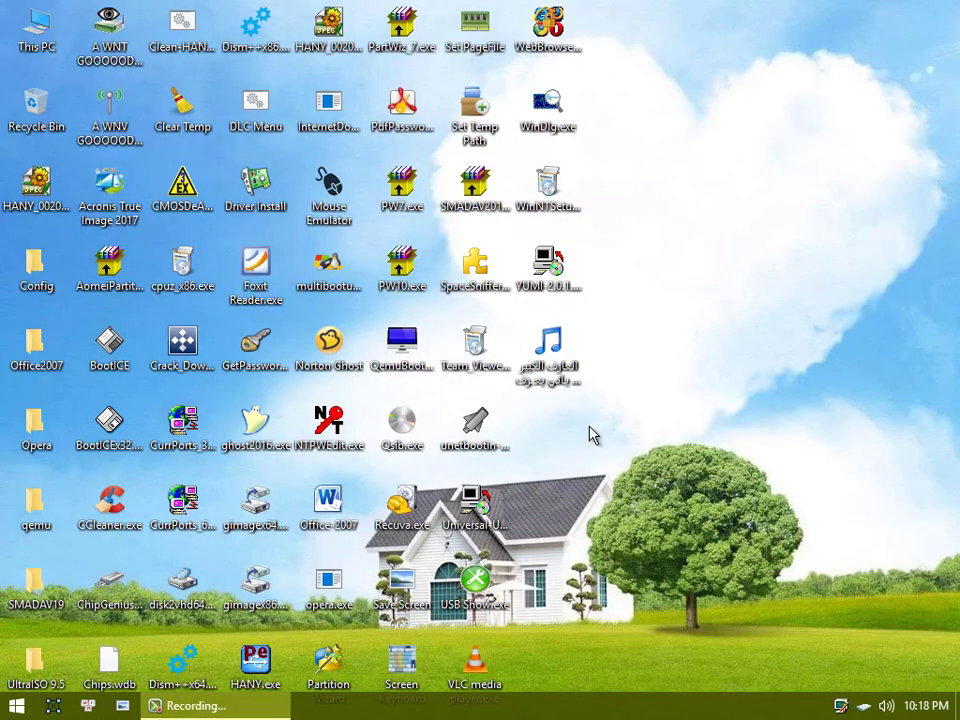
# Launch Qemu Simple Boot, start the test on the USB drive (G:), and give the QEMU window input focus.
pyautogui.doubleClick(402, 432)
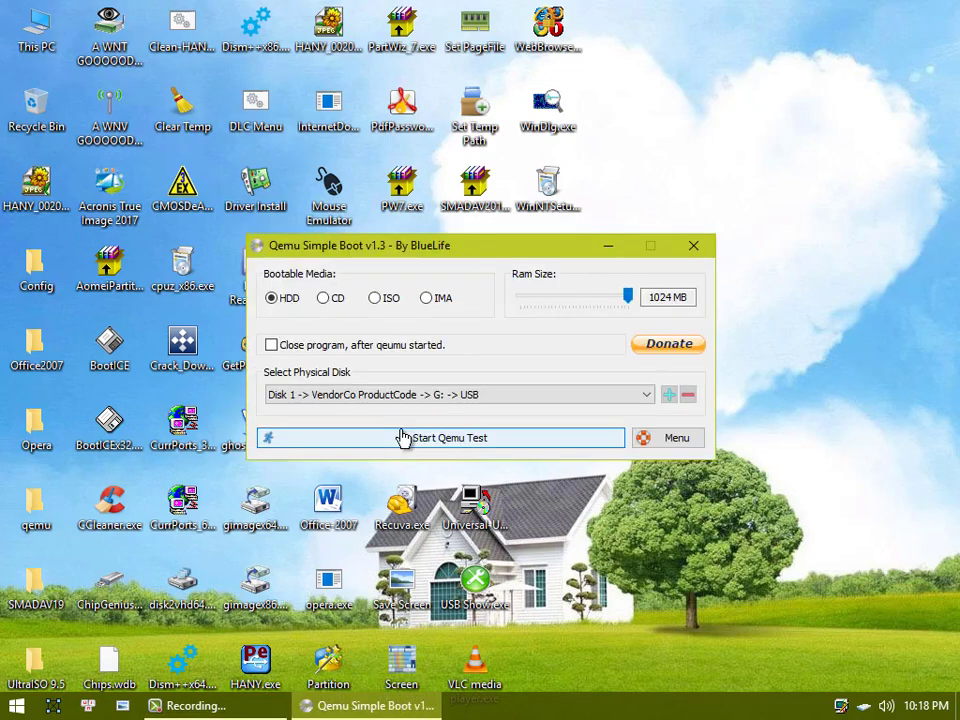
pyautogui.click(425, 441)
pyautogui.click(540, 306)
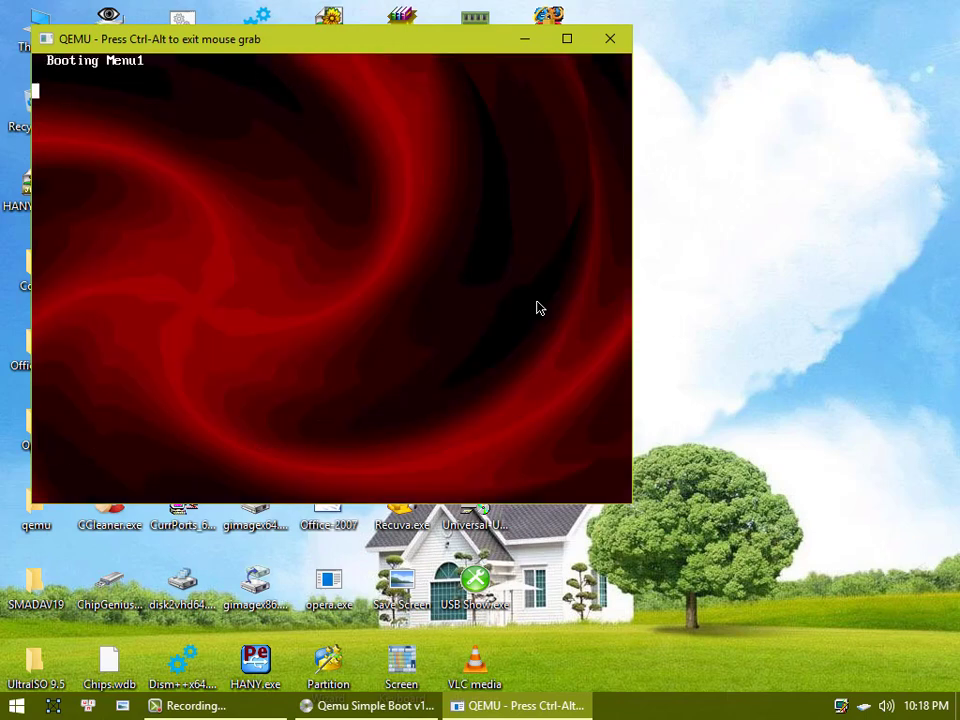
# Boot the "GHOST_CD iso (Windows 8)" entry from the GRUB4DOS menu into Symantec Ghost.
pyautogui.press('Down')
pyautogui.press('Down')
pyautogui.press('Down')
pyautogui.press('Down')
pyautogui.press('Down')
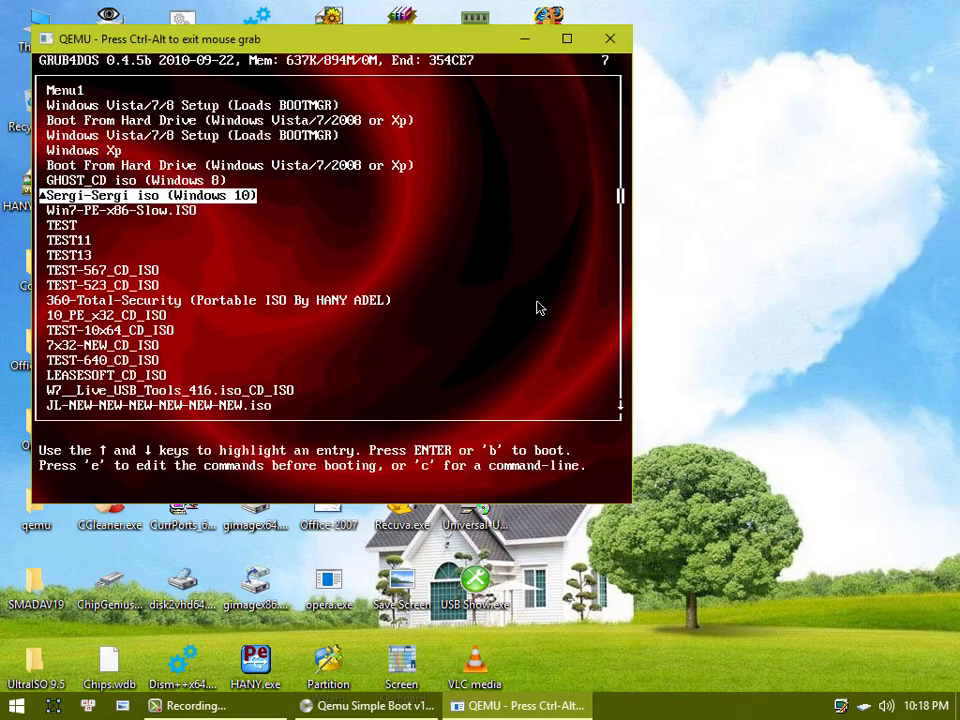
pyautogui.press('Up')
pyautogui.press('Return')
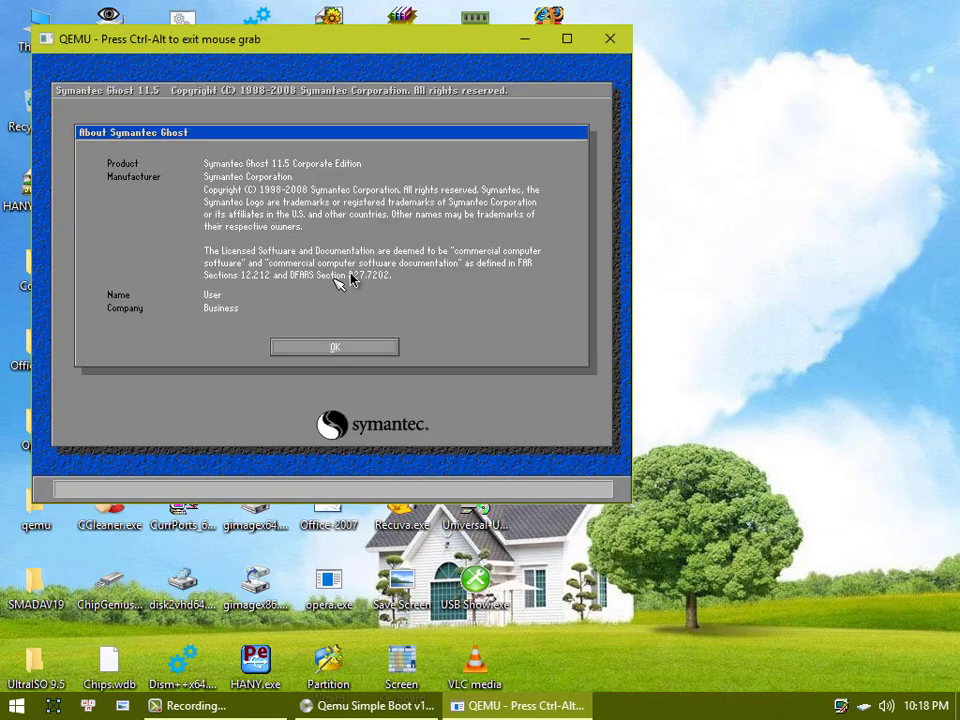
# Dismiss the About Symantec Ghost notice, view the local Partition operations, and back out to Ghost's main menu.
pyautogui.click(307, 348)
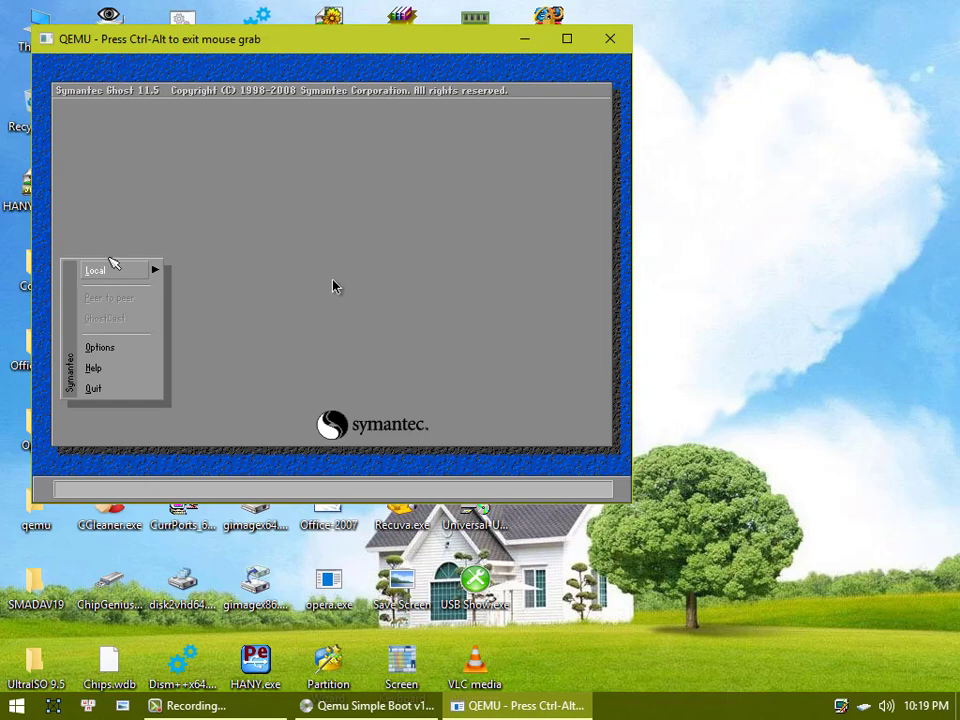
pyautogui.click(113, 265)
pyautogui.click(182, 292)
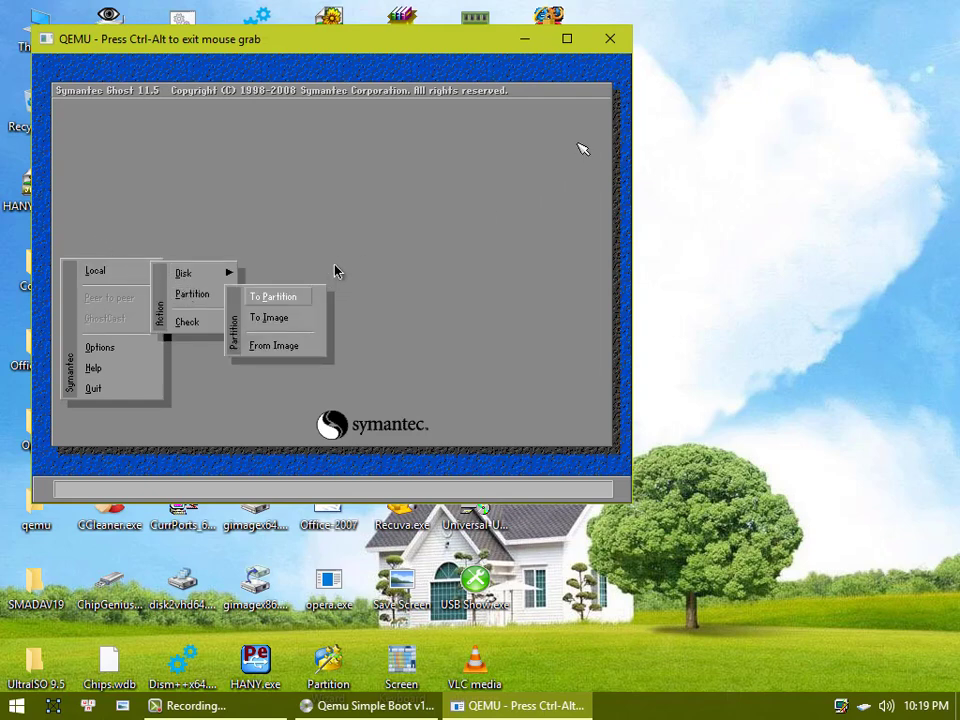
pyautogui.press('Escape')
pyautogui.press('Escape')
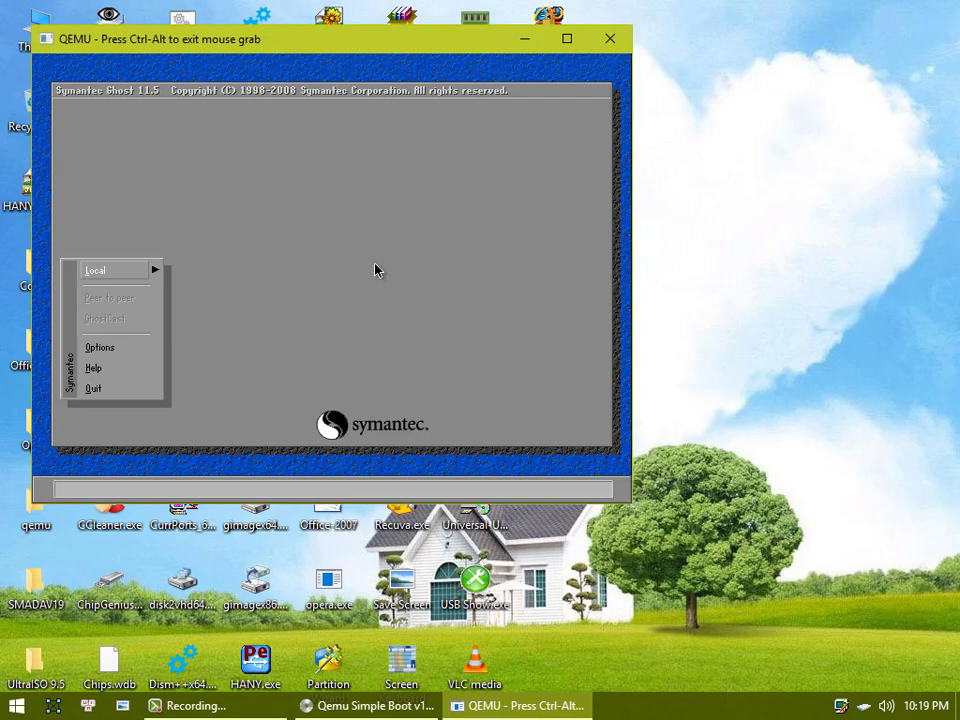
# Release the mouse from the QEMU window, then close it and Qemu Simple Boot.
pyautogui.hotkey('ctrl', 'alt')
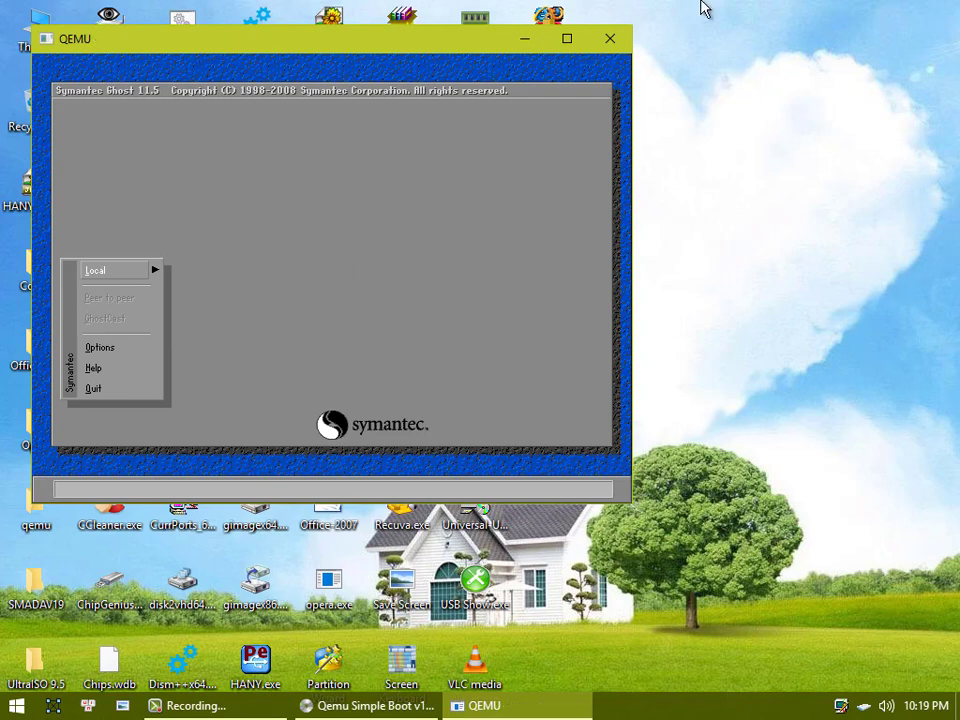
pyautogui.click(610, 38)
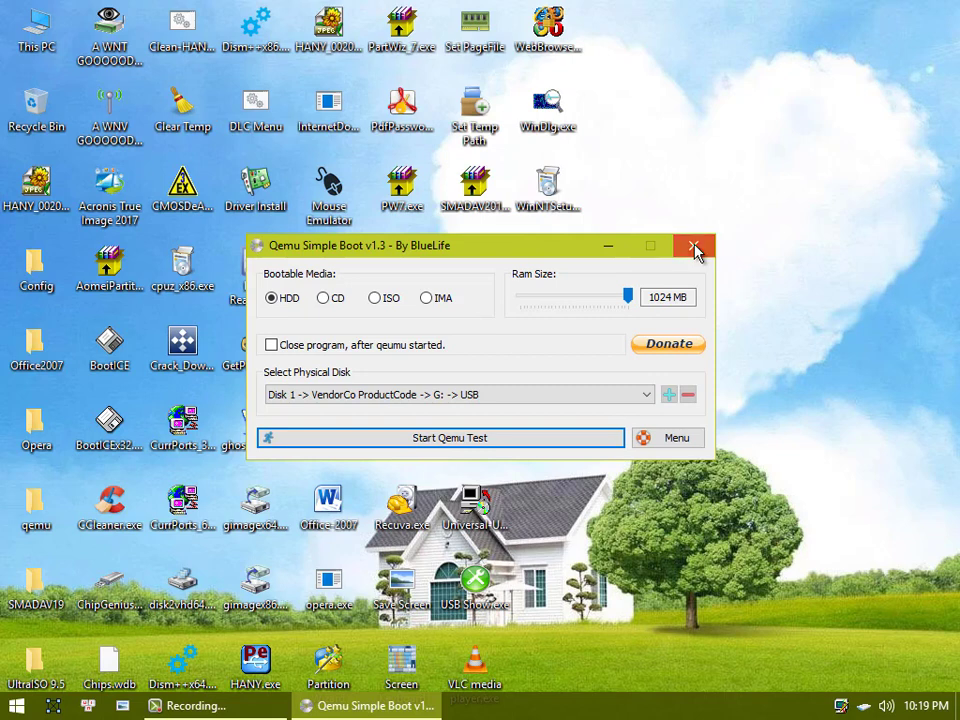
pyautogui.click(695, 248)
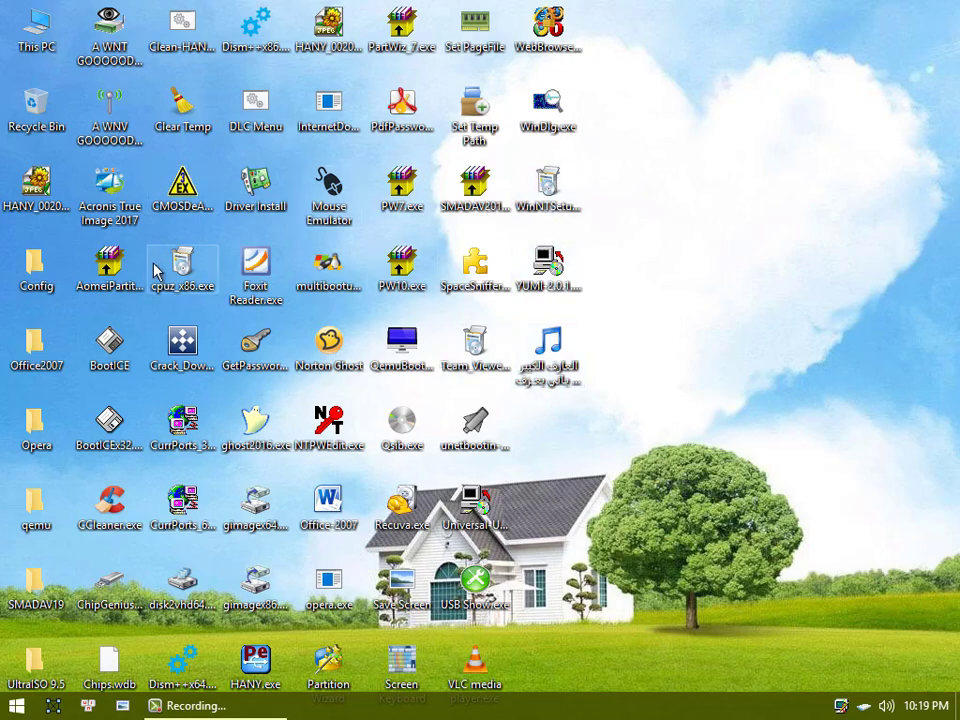
# Open menu.lst from the HANY-64-GB (G:) drive in Notepad.
pyautogui.doubleClick(30, 30)
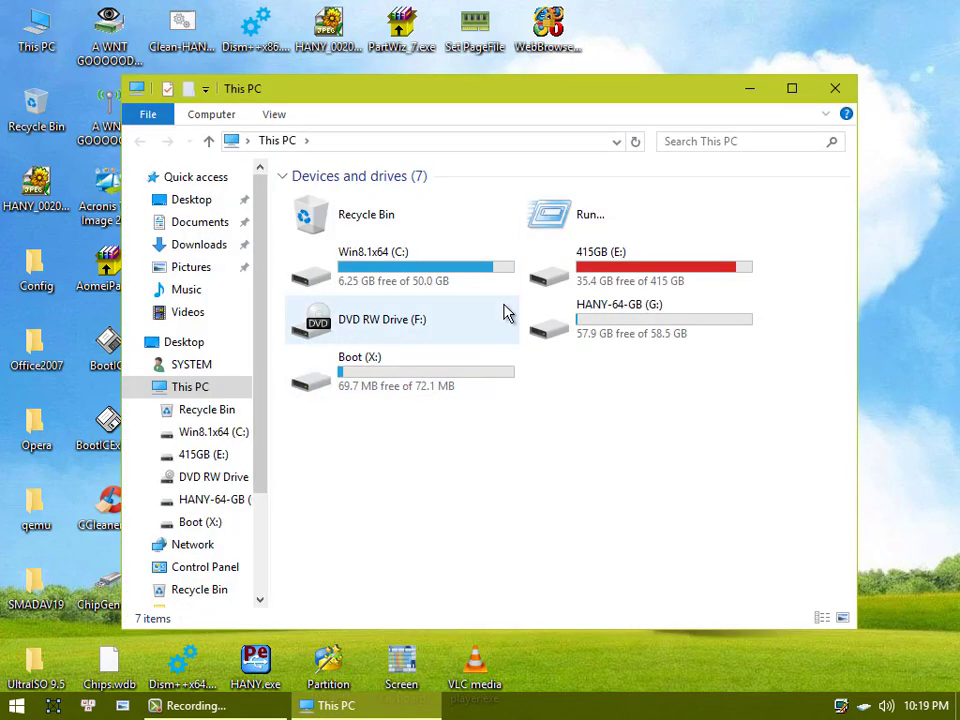
pyautogui.doubleClick(558, 333)
pyautogui.click(343, 279)
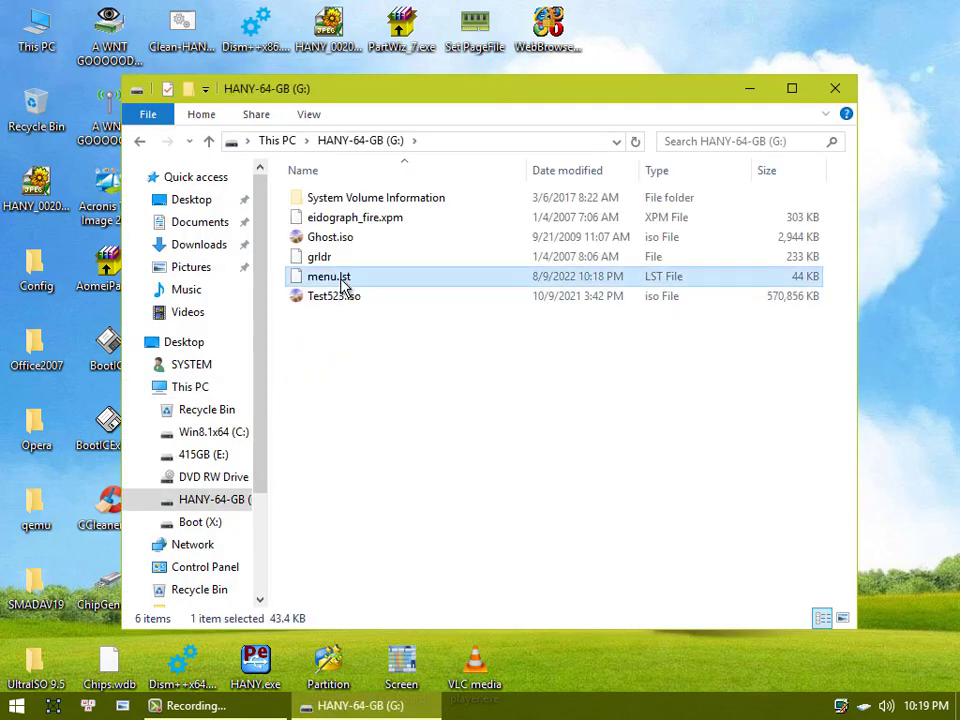
pyautogui.rightClick(341, 283)
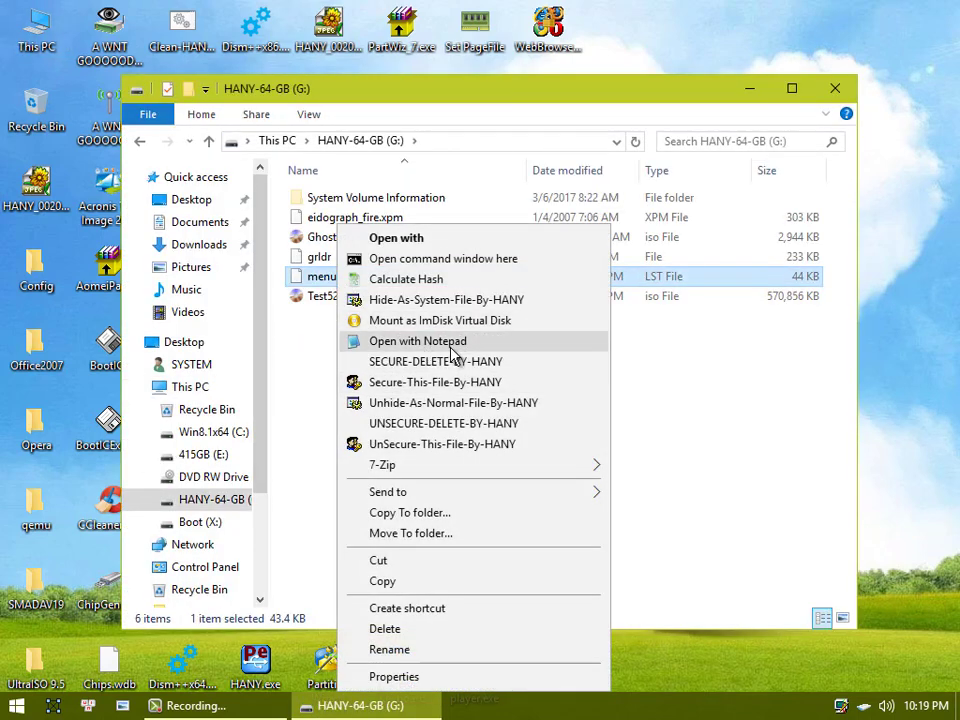
pyautogui.click(417, 341)
# Copy the whole GHOST_CD iso (Windows 8) entry in menu.lst, from its "title \n" line through "chainloader (0xff)".
pyautogui.scroll(-6, 135, 313)
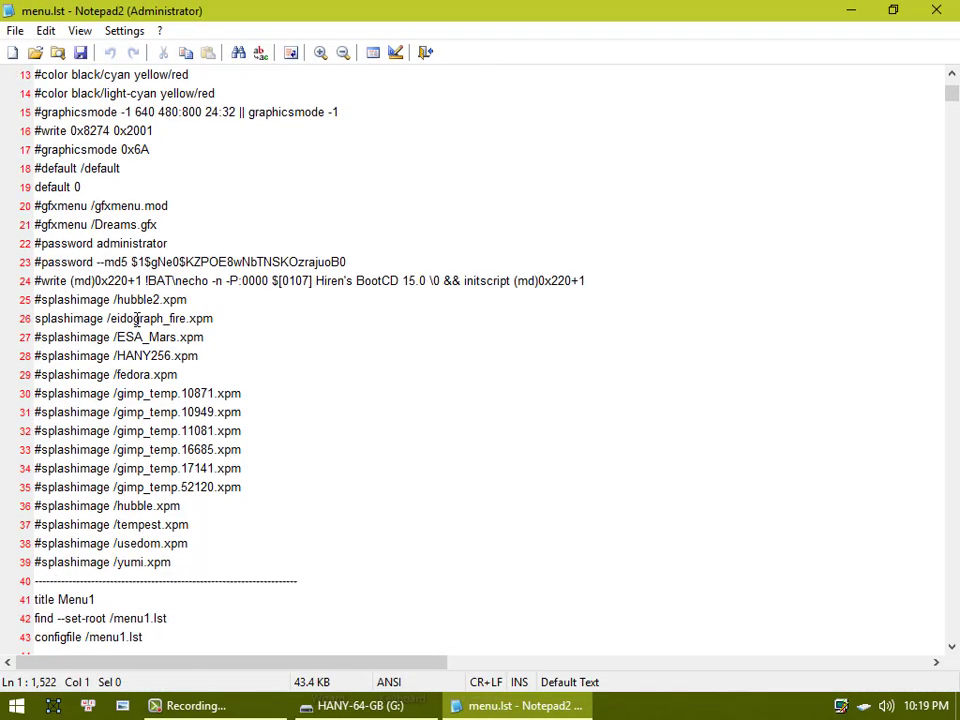
pyautogui.scroll(-8, 137, 318)
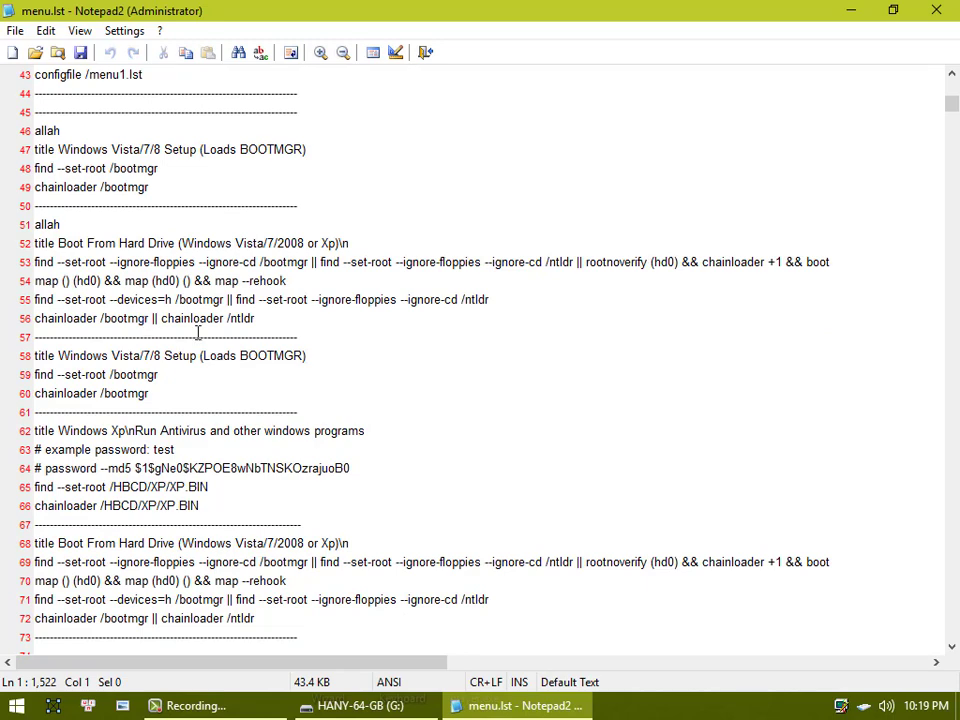
pyautogui.scroll(-4, 191, 363)
pyautogui.scroll(-3, 191, 363)
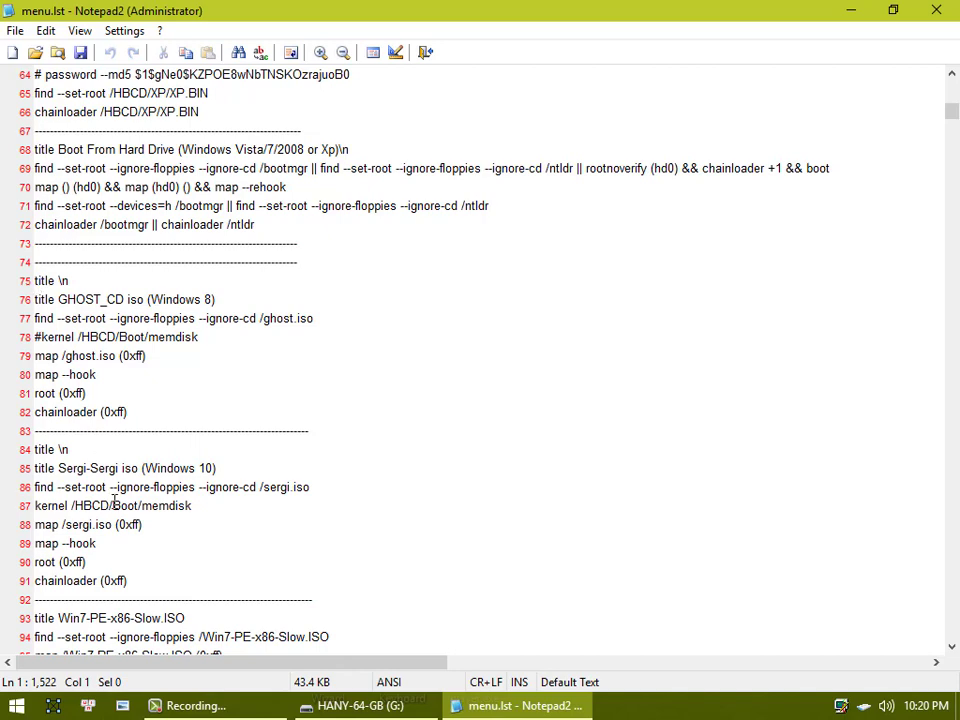
pyautogui.scroll(-2, 68, 357)
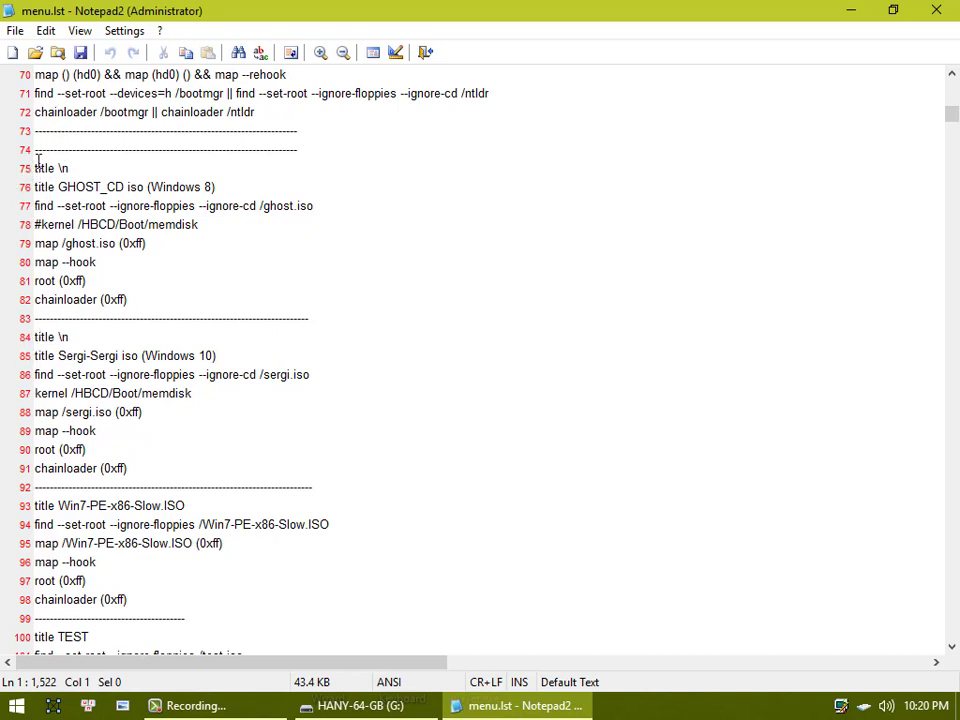
pyautogui.moveTo(37, 162); pyautogui.dragTo(213, 301)
pyautogui.hotkey('ctrl', 'c')
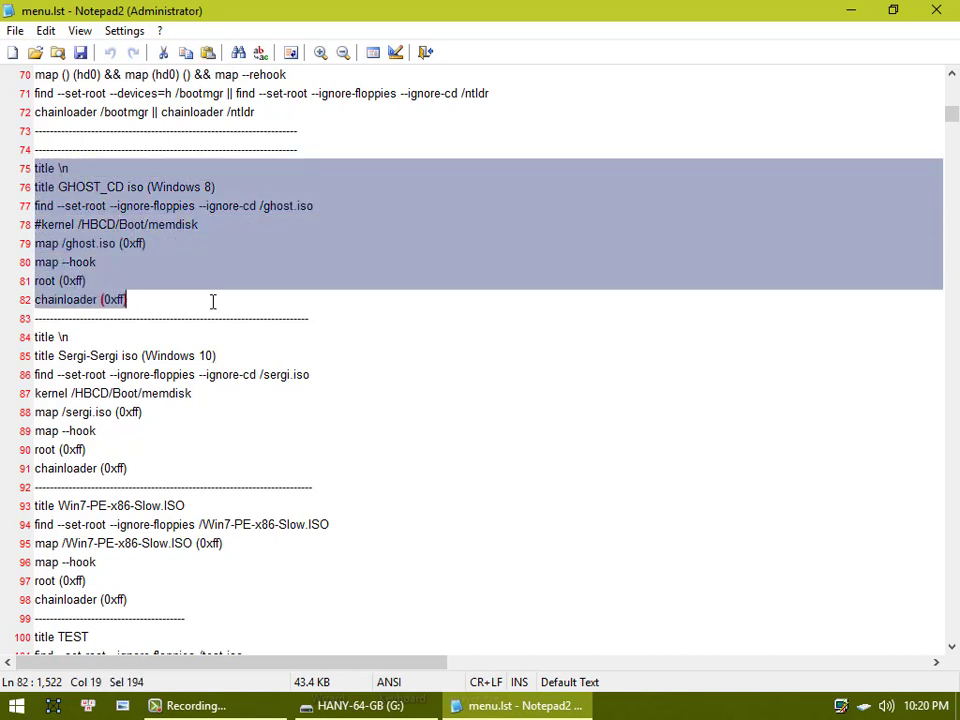
# Add a dashed separator line before the Sergi-Sergi entry and paste the copied Ghost entry above that separator.
pyautogui.click(311, 321)
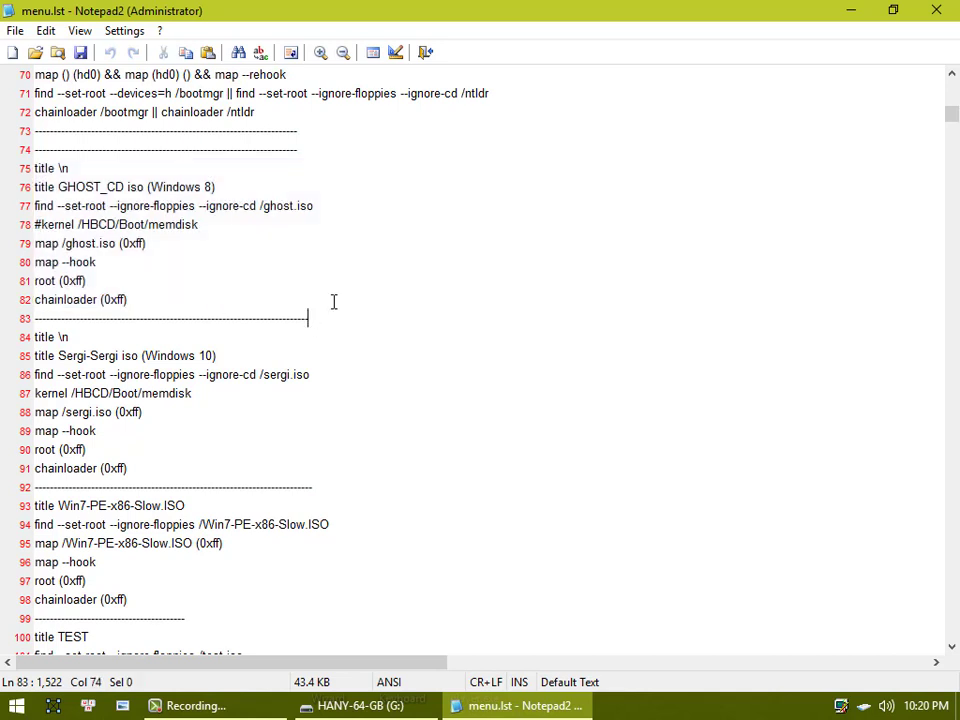
pyautogui.press('Return')
pyautogui.press('Return')
pyautogui.write('-')
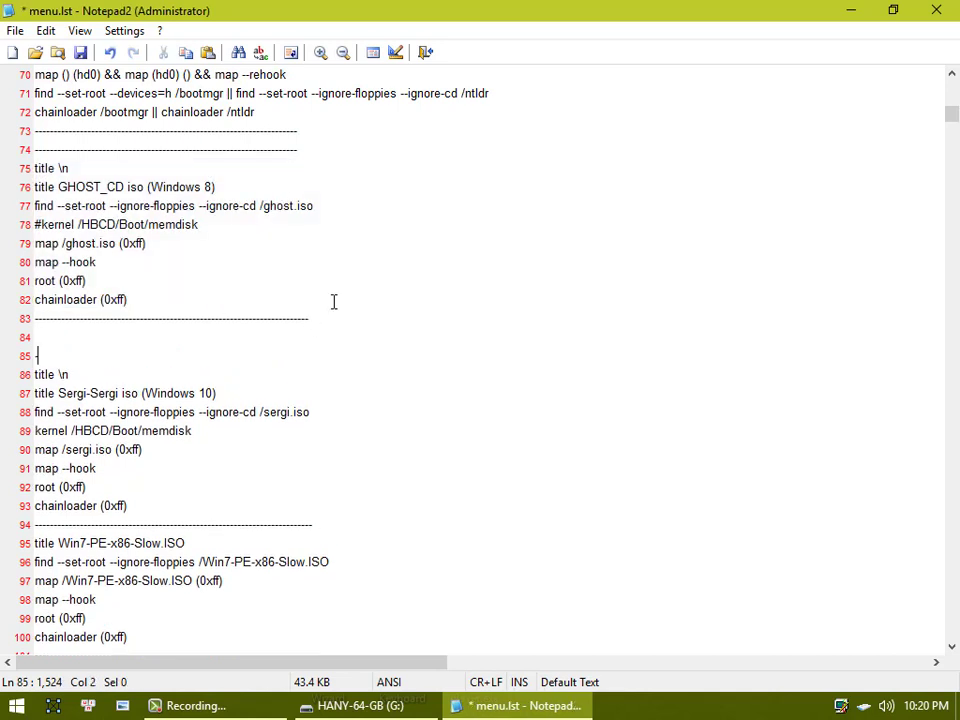
pyautogui.write('---------------------------------------------------')
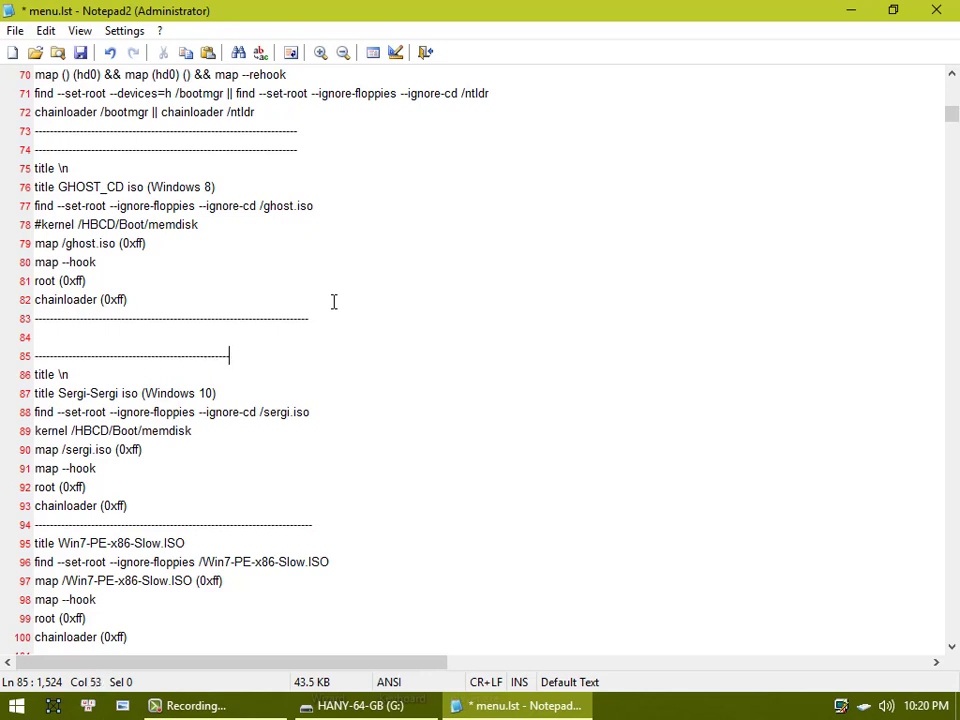
pyautogui.write('-----------------------------------------------')
pyautogui.press('Up')
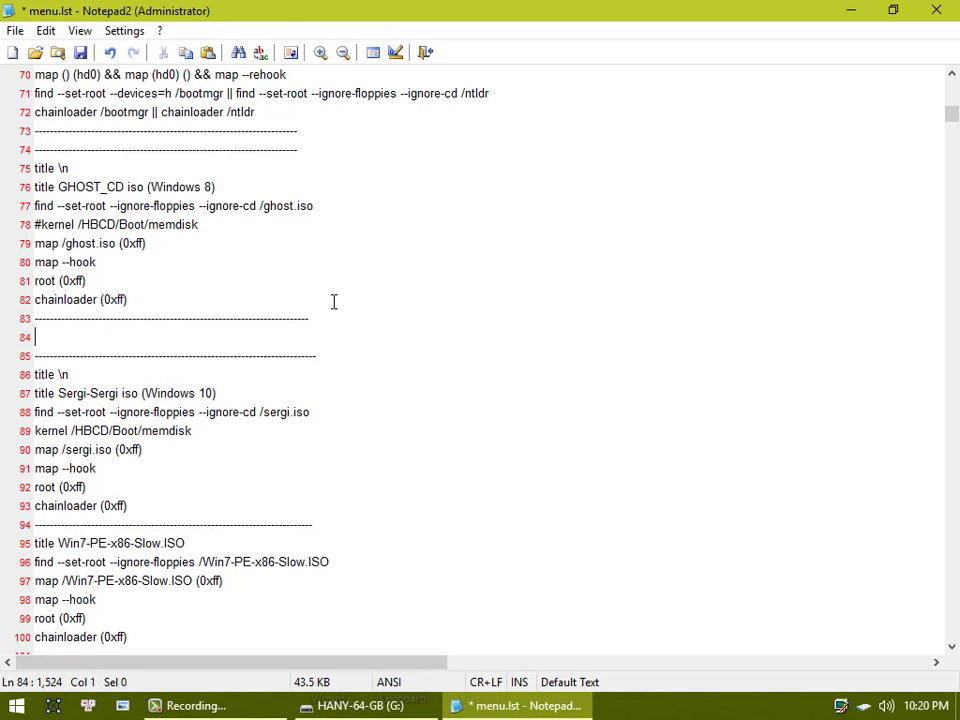
pyautogui.hotkey('ctrl', 'v')
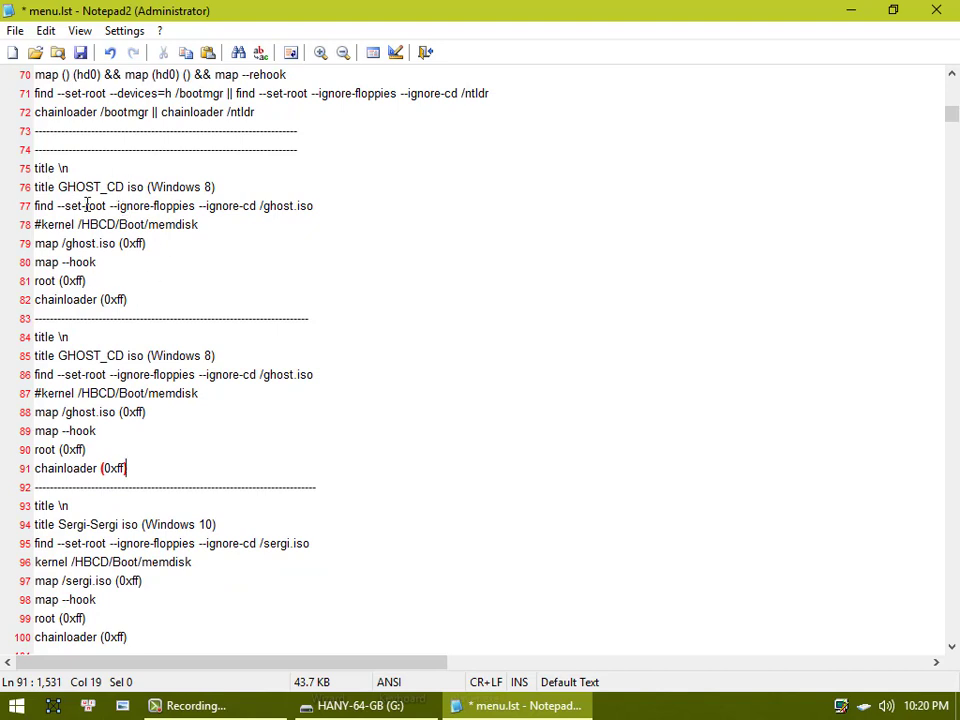
# Retitle the pasted Ghost entry as "Install Windows 7".
pyautogui.click(232, 360)
pyautogui.press('BackSpace')
pyautogui.press('BackSpace')
pyautogui.press('BackSpace')
pyautogui.press('BackSpace')
pyautogui.press('BackSpace')
pyautogui.press('BackSpace')
pyautogui.press('BackSpace')
pyautogui.press('BackSpace')
pyautogui.press('BackSpace')
pyautogui.press('BackSpace')
pyautogui.press('BackSpace')
pyautogui.press('BackSpace')
pyautogui.press('BackSpace')
pyautogui.press('BackSpace')
pyautogui.press('BackSpace')
pyautogui.press('BackSpace')
pyautogui.press('BackSpace')
pyautogui.press('BackSpace')
pyautogui.press('BackSpace')
pyautogui.press('BackSpace')
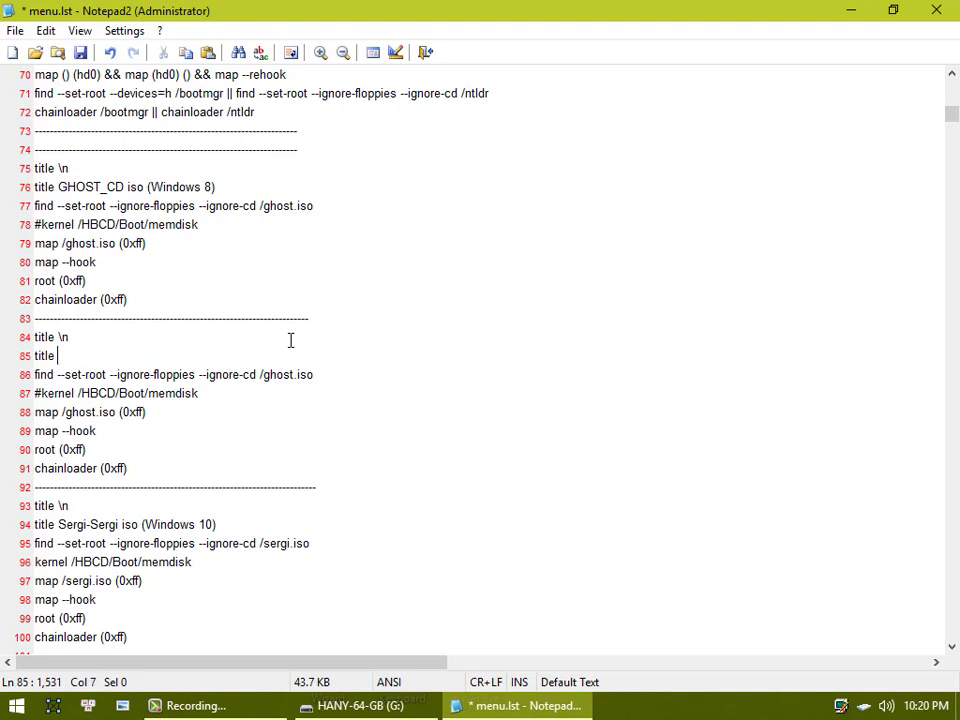
pyautogui.write('Windows')
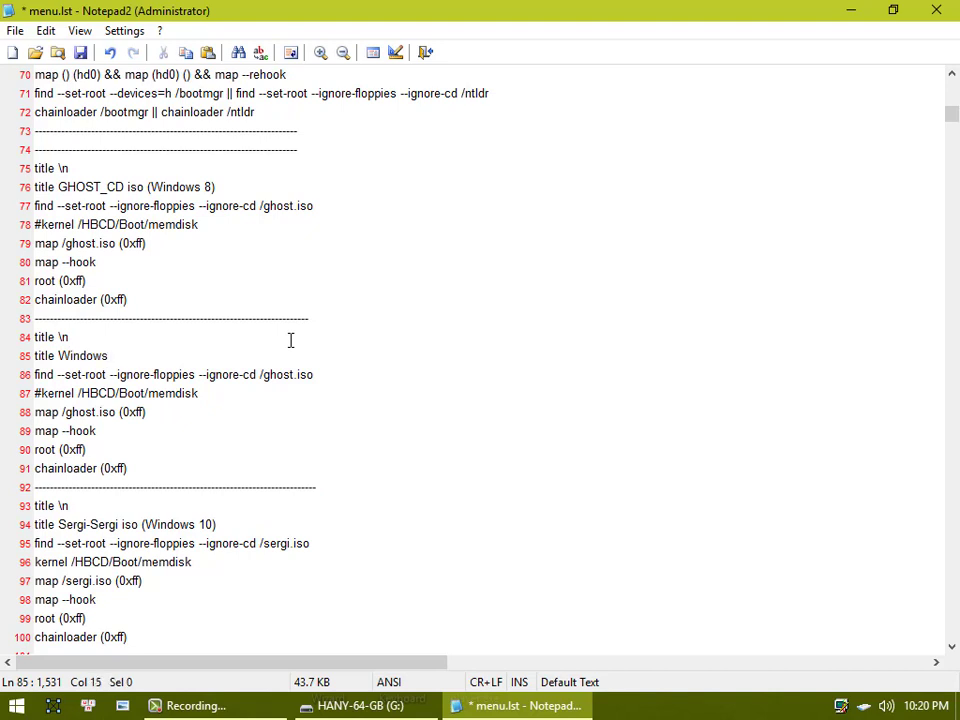
pyautogui.write(' 7')
pyautogui.press('Left')
pyautogui.press('Left')
pyautogui.press('Left')
pyautogui.press('Left')
pyautogui.press('Left')
pyautogui.press('Left')
pyautogui.press('Left')
pyautogui.press('Left')
pyautogui.write('Install')
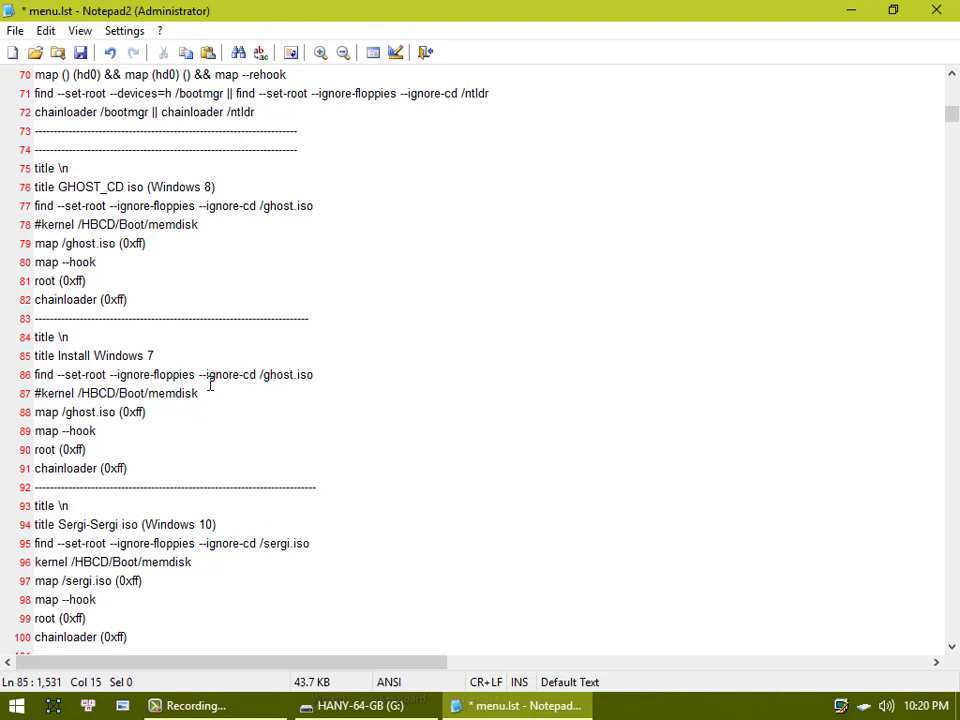
# Change the ISO path to /W7.iso in the Install Windows 7 entry's find and map lines, and save and close menu.lst.
pyautogui.click(293, 374)
pyautogui.press('BackSpace')
pyautogui.press('BackSpace')
pyautogui.press('BackSpace')
pyautogui.press('BackSpace')
pyautogui.press('BackSpace')
pyautogui.write('W7')
pyautogui.click(98, 413)
pyautogui.press('BackSpace')
pyautogui.press('BackSpace')
pyautogui.press('BackSpace')
pyautogui.press('BackSpace')
pyautogui.press('BackSpace')
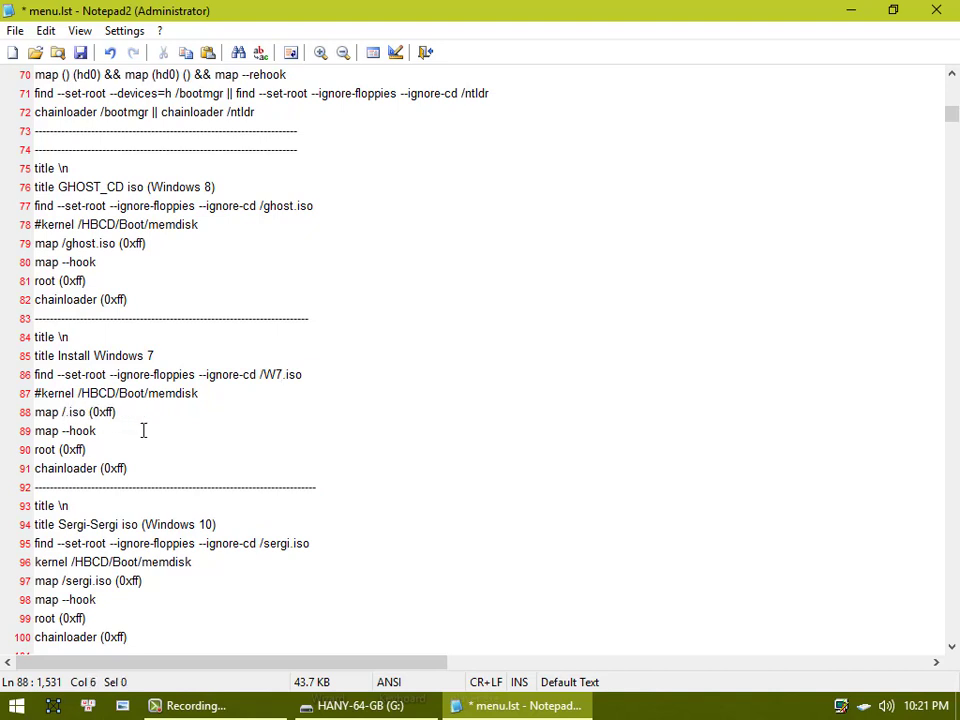
pyautogui.write('W7')
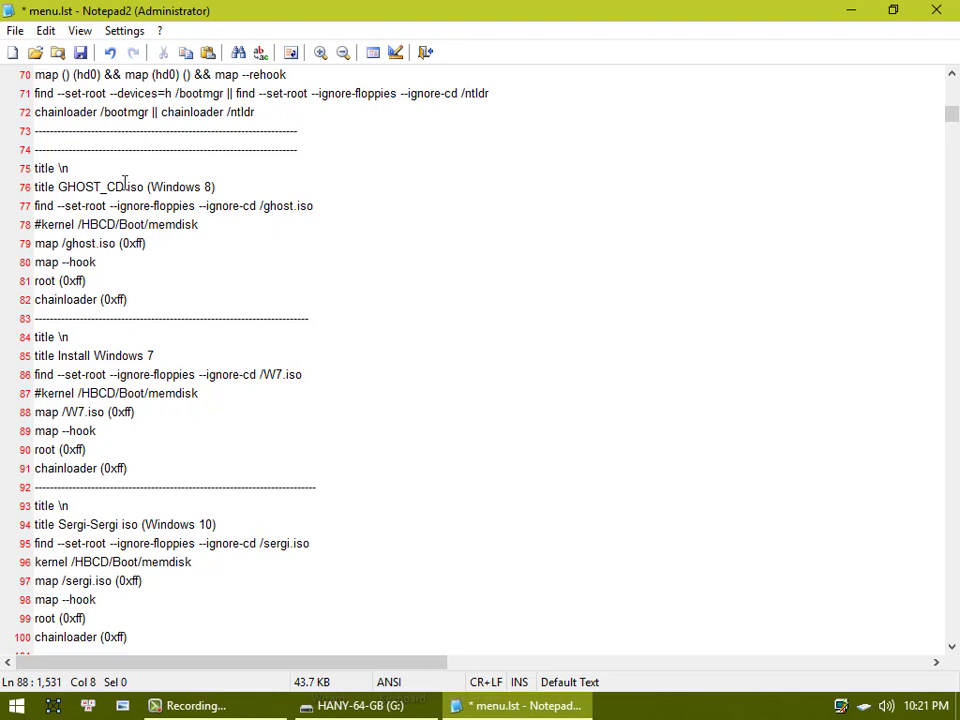
pyautogui.click(79, 54)
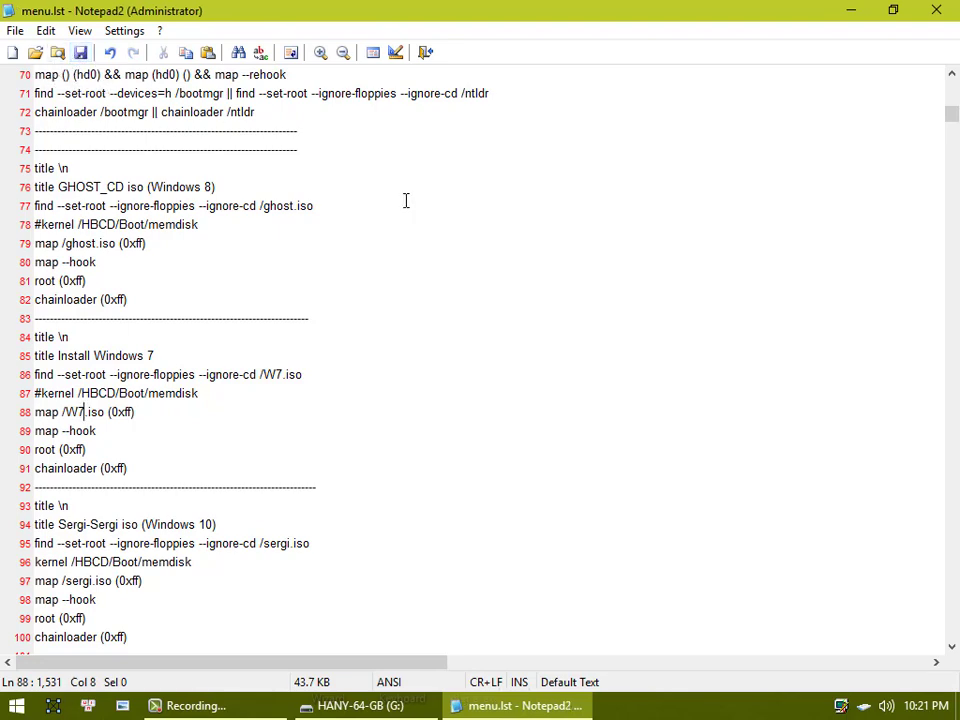
pyautogui.click(935, 11)
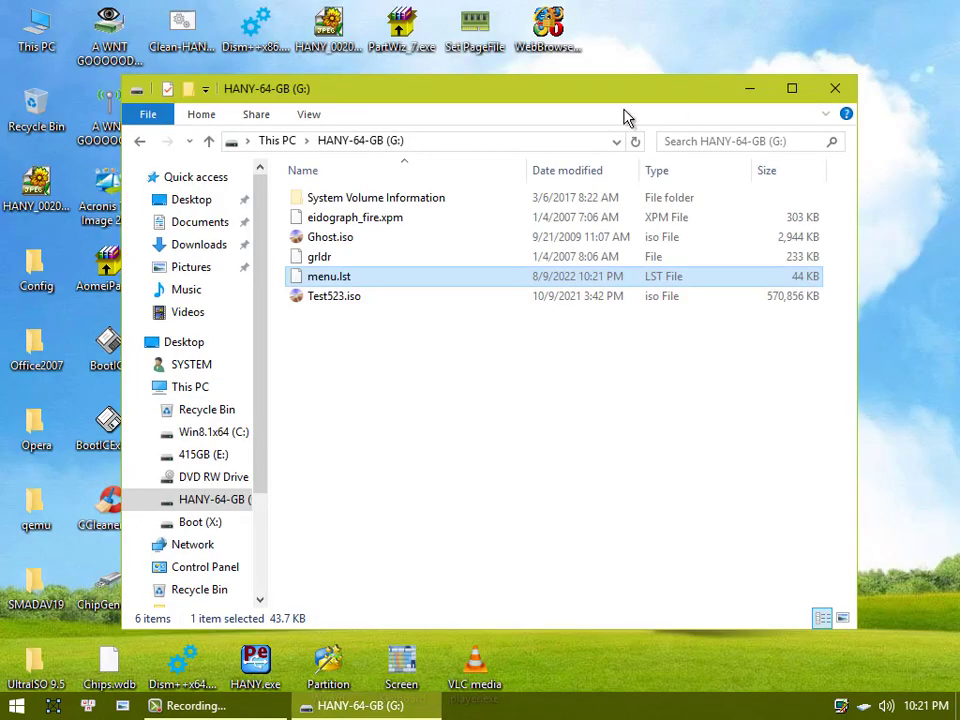
# Duplicate Ghost.iso on the G: drive and rename the copy W7.iso.
pyautogui.click(322, 245)
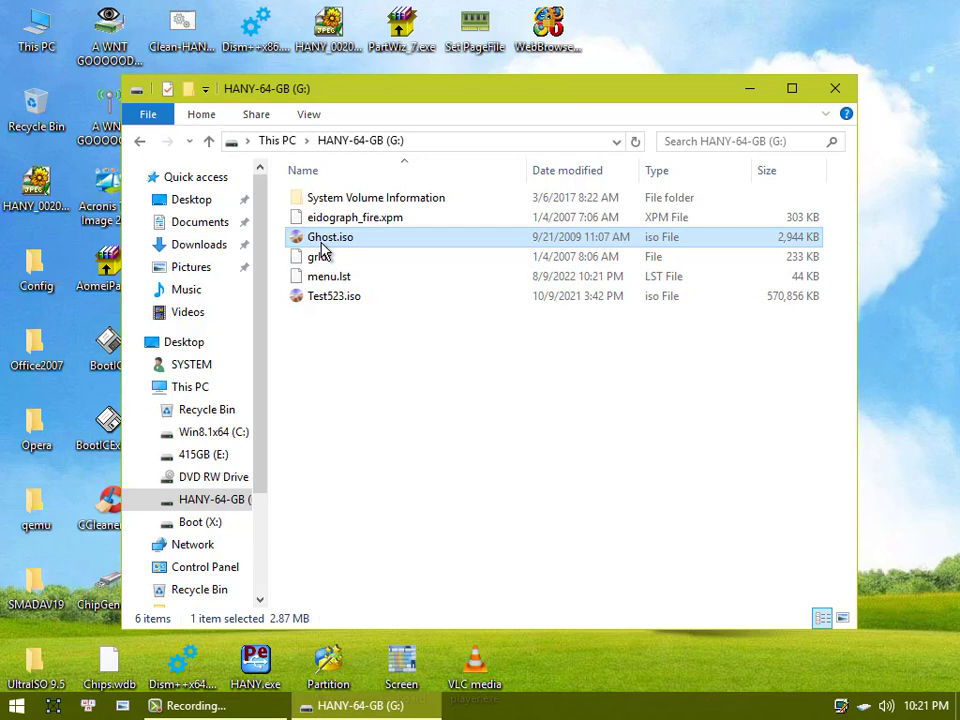
pyautogui.moveTo(322, 247); pyautogui.dragTo(343, 384)
pyautogui.hotkey('ctrl', 'v')
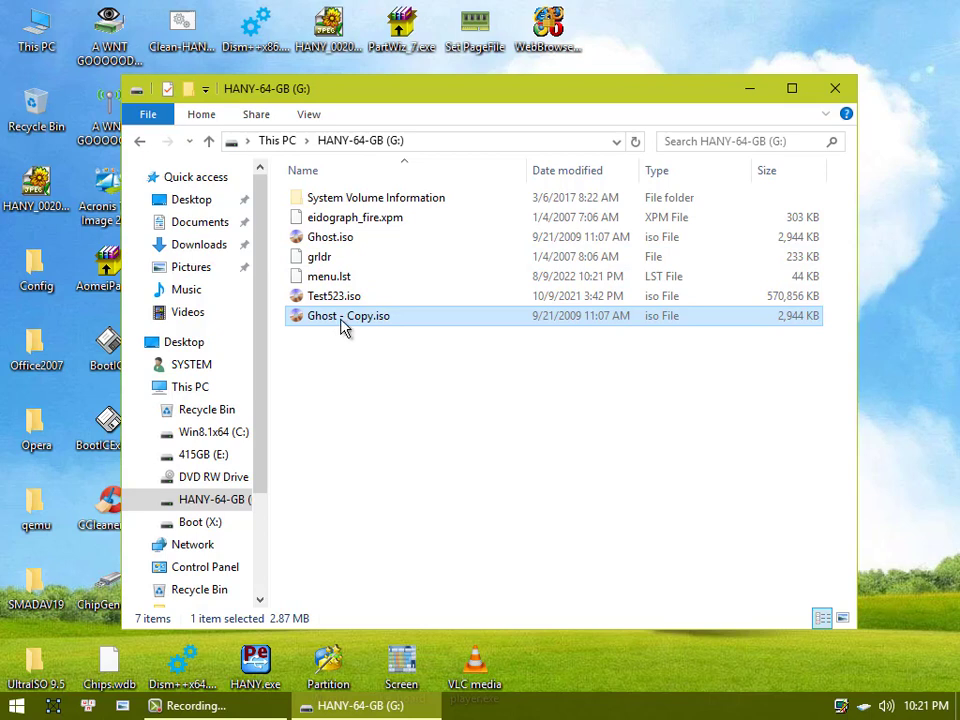
pyautogui.click(372, 316)
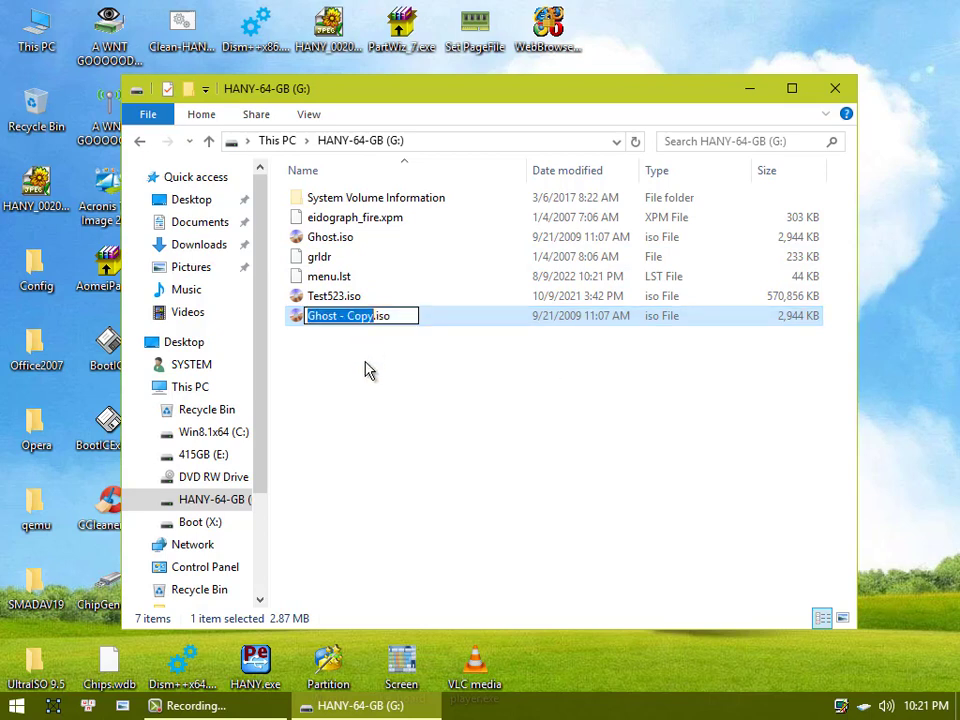
pyautogui.write('W')
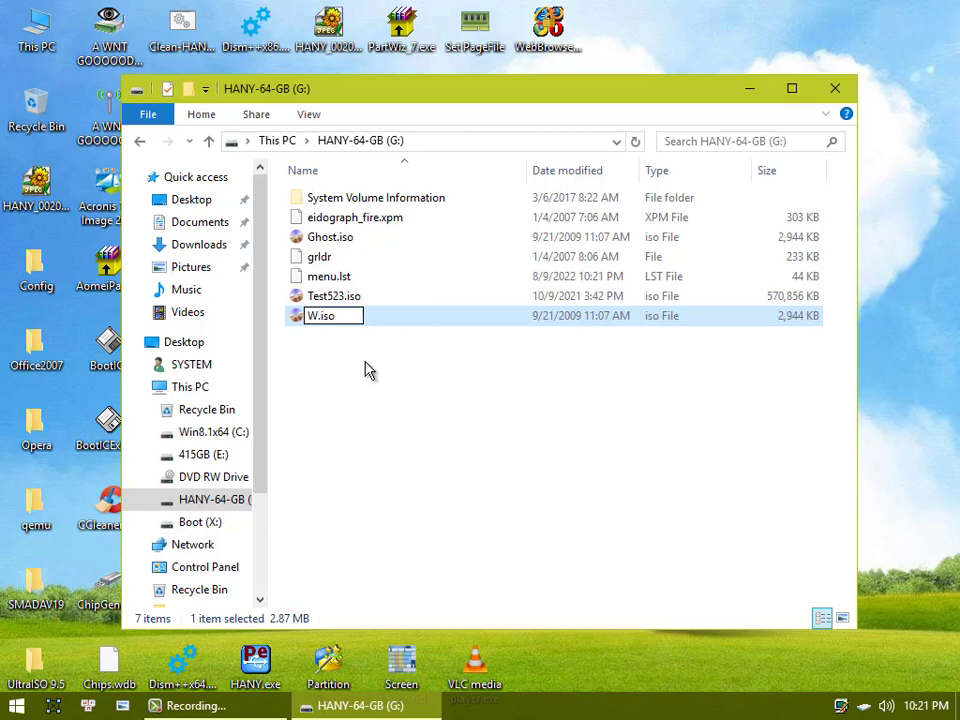
pyautogui.write('7')
pyautogui.click(345, 360)
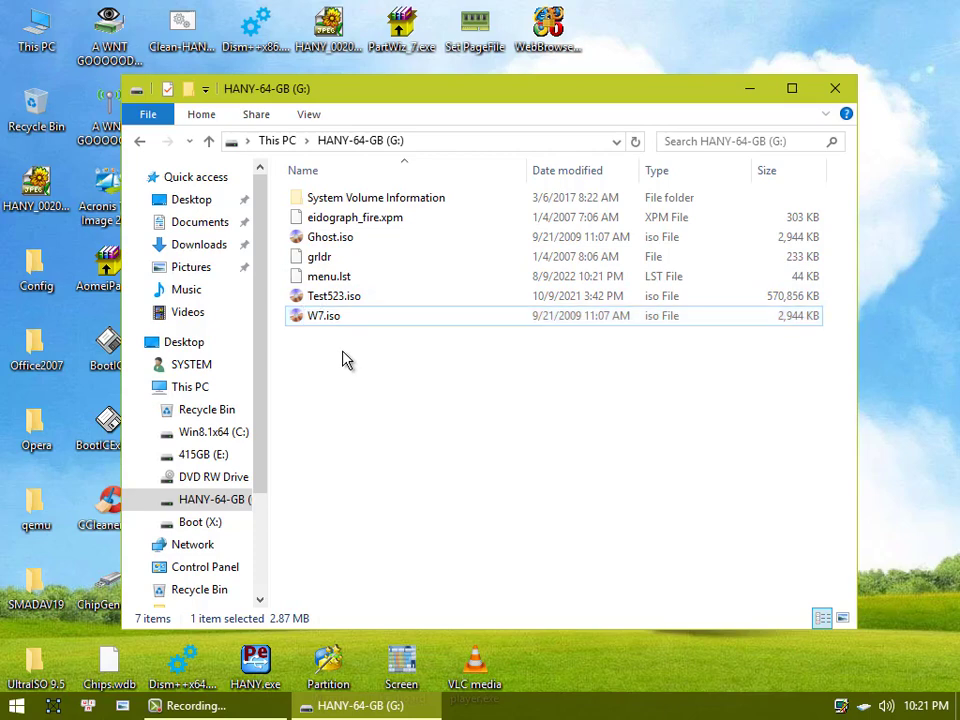
# Reopen menu.lst to review the Install Windows 7 entry and its neighbours, and close the editor and the File Explorer window.
pyautogui.rightClick(340, 280)
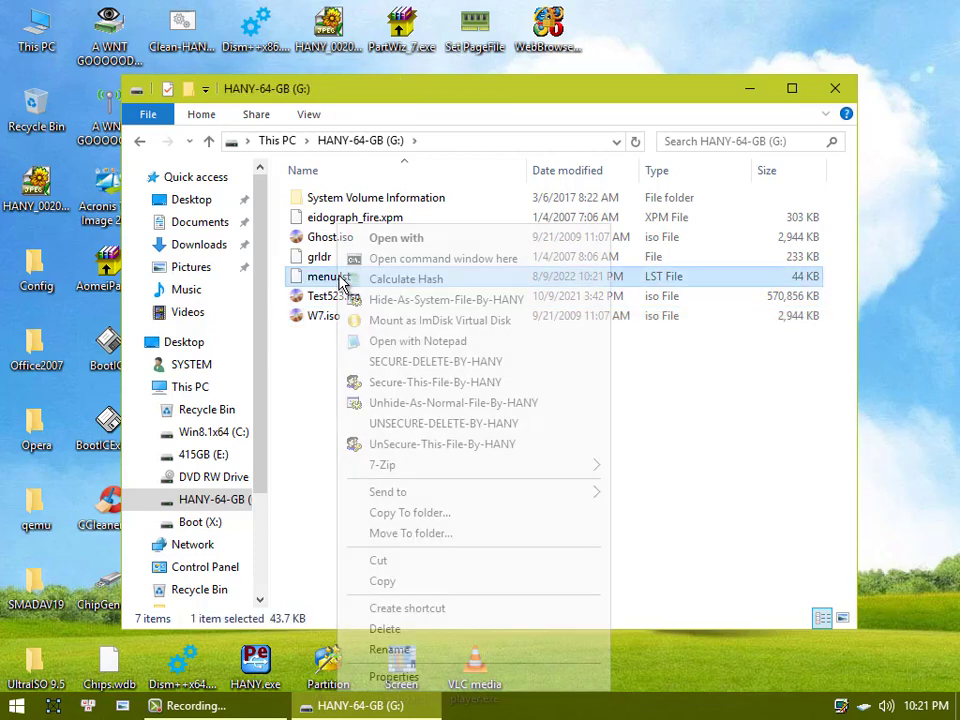
pyautogui.click(372, 341)
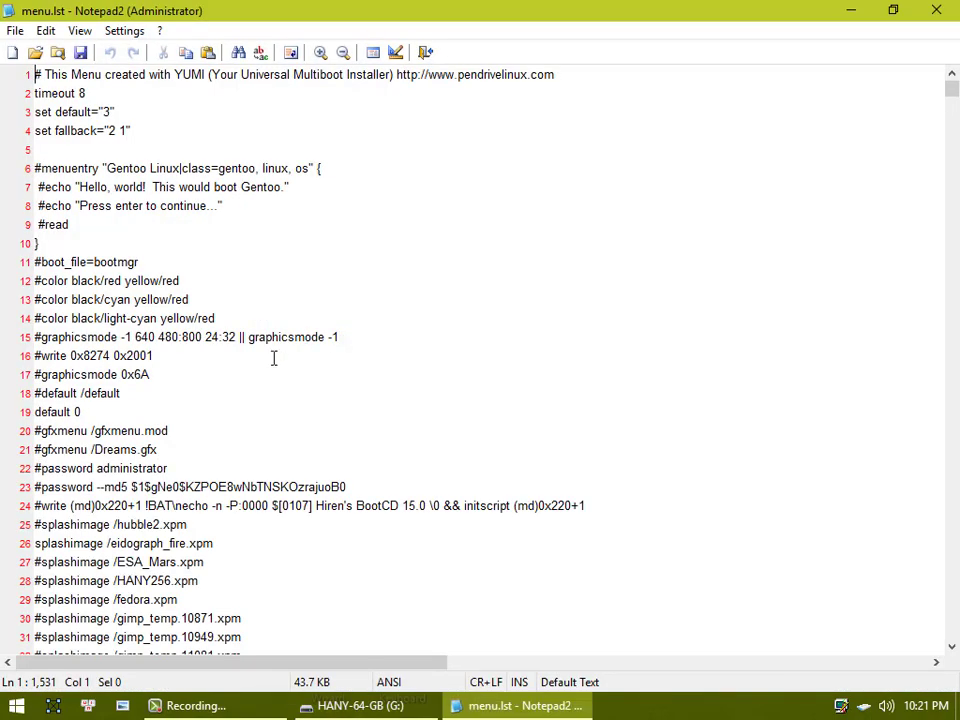
pyautogui.scroll(-20, 193, 420)
pyautogui.scroll(-7, 118, 318)
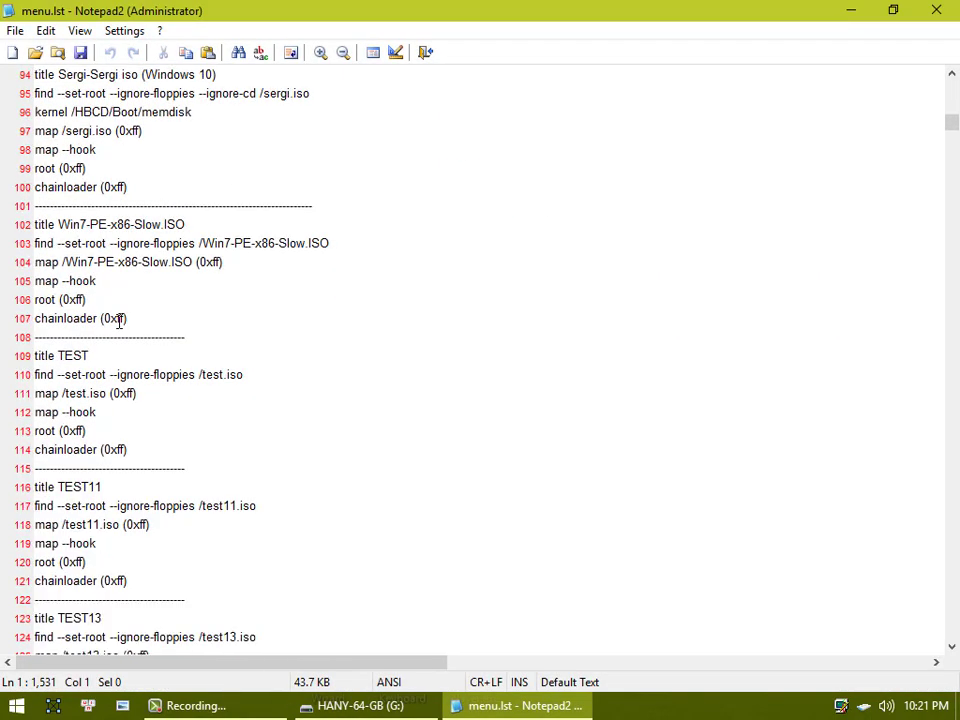
pyautogui.scroll(-4, 118, 318)
pyautogui.scroll(6, 118, 320)
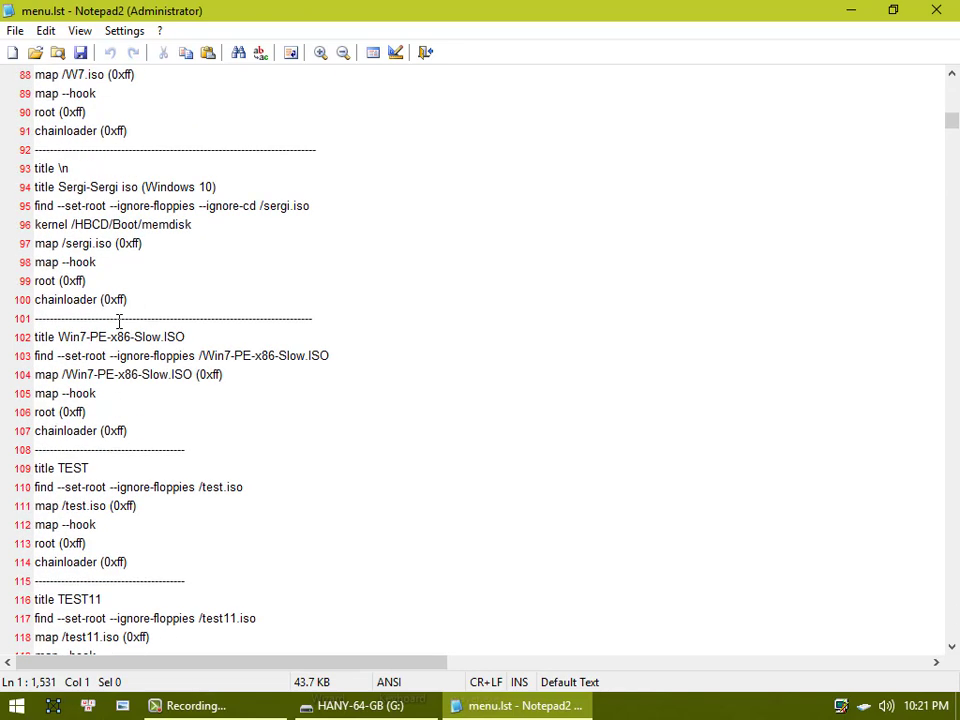
pyautogui.scroll(7, 118, 351)
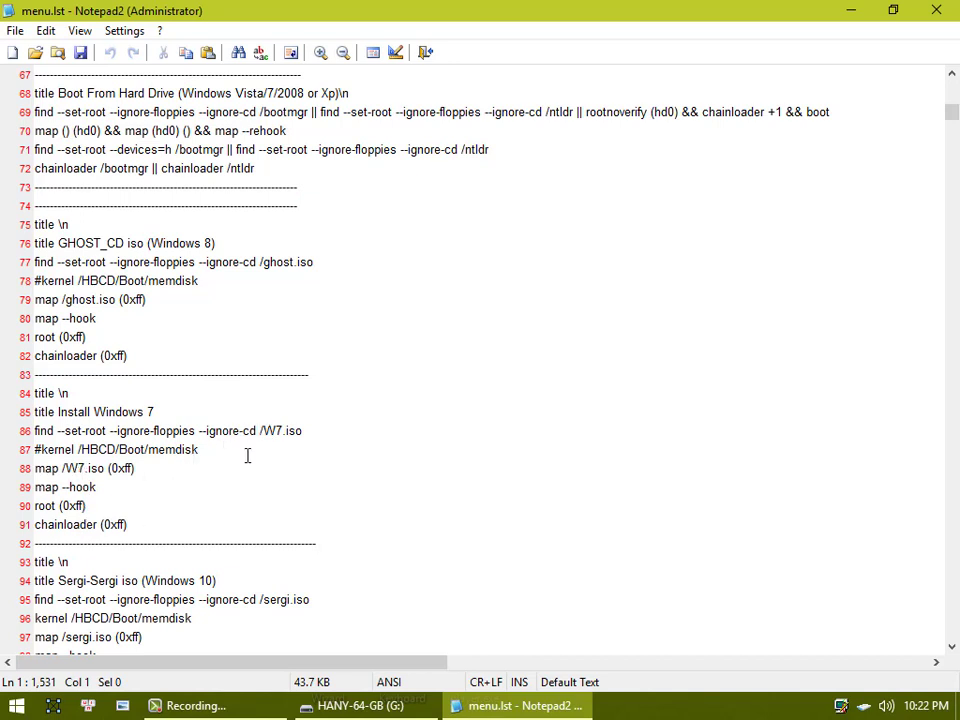
pyautogui.click(935, 12)
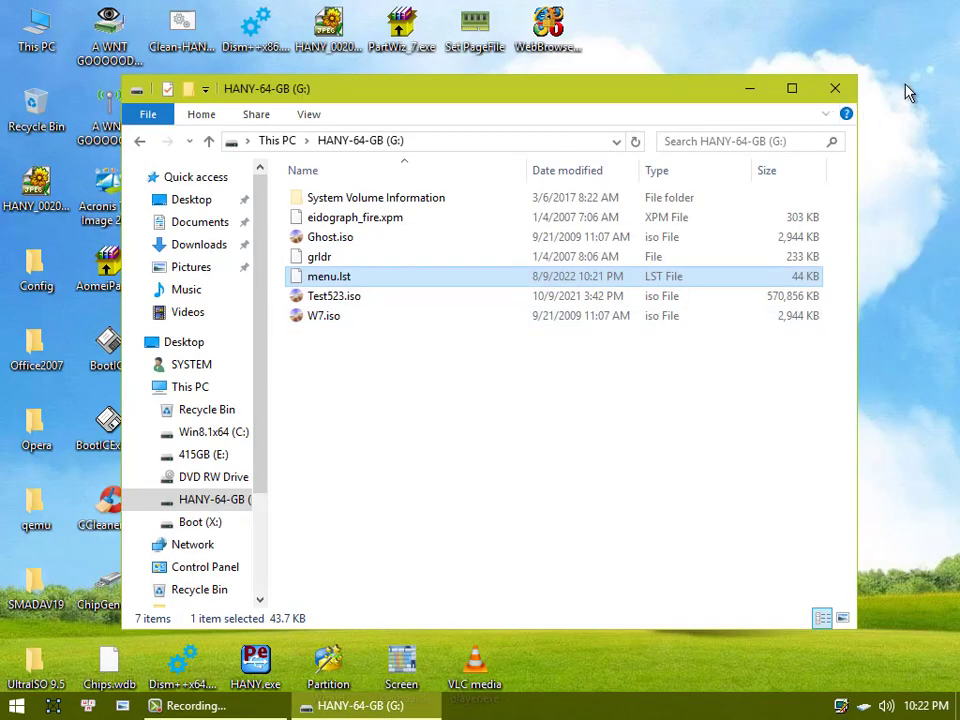
pyautogui.click(842, 97)
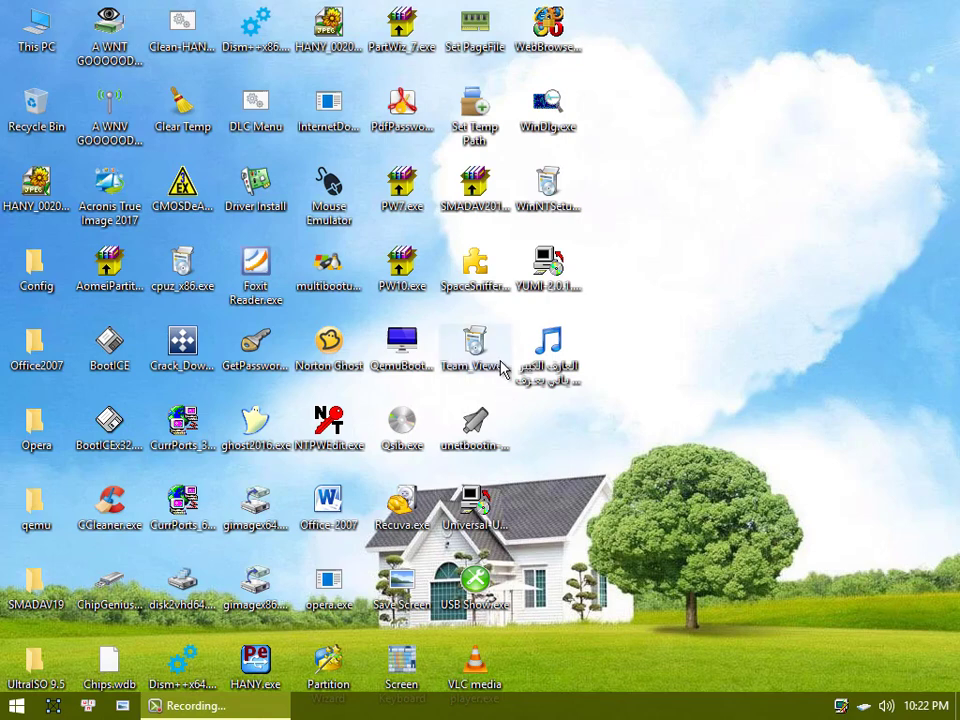
# Launch Qemu Simple Boot and start a boot test of the USB disk on G:.
pyautogui.doubleClick(402, 422)
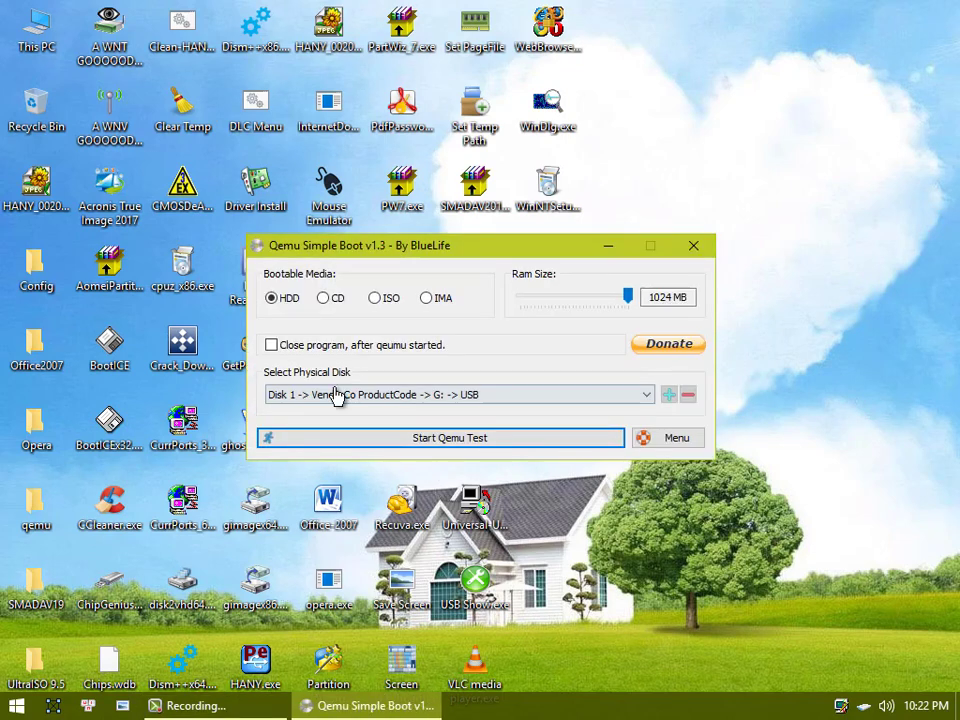
pyautogui.click(377, 438)
pyautogui.click(443, 366)
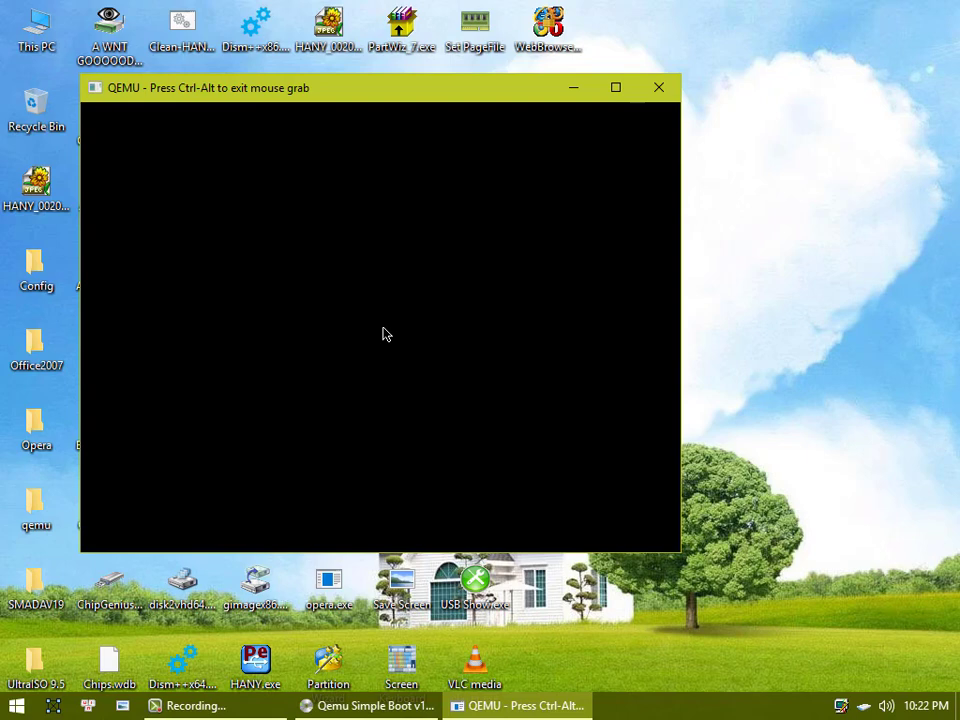
# Boot the Install Windows 7 entry from the GRUB4DOS menu.
pyautogui.press('Down')
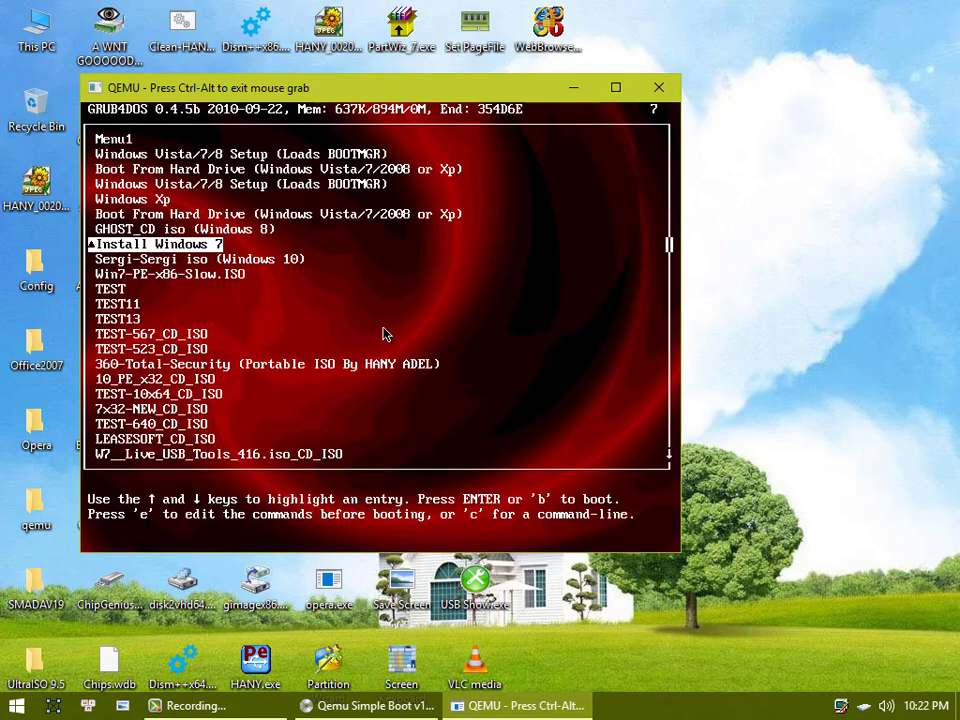
pyautogui.press('Down')
pyautogui.press('Down')
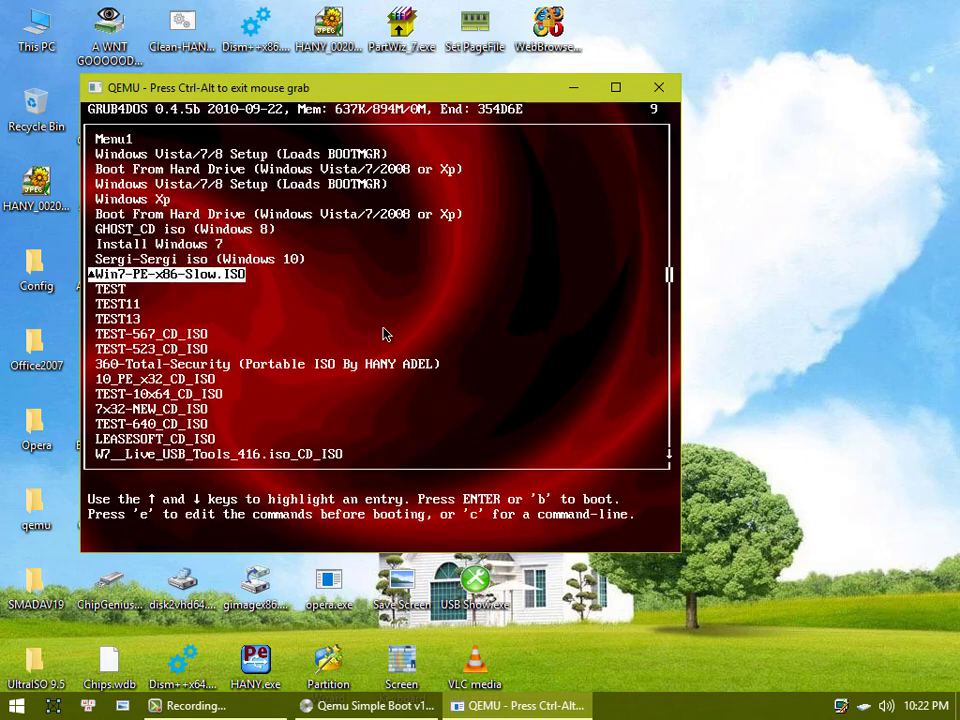
pyautogui.press('Up')
pyautogui.press('Up')
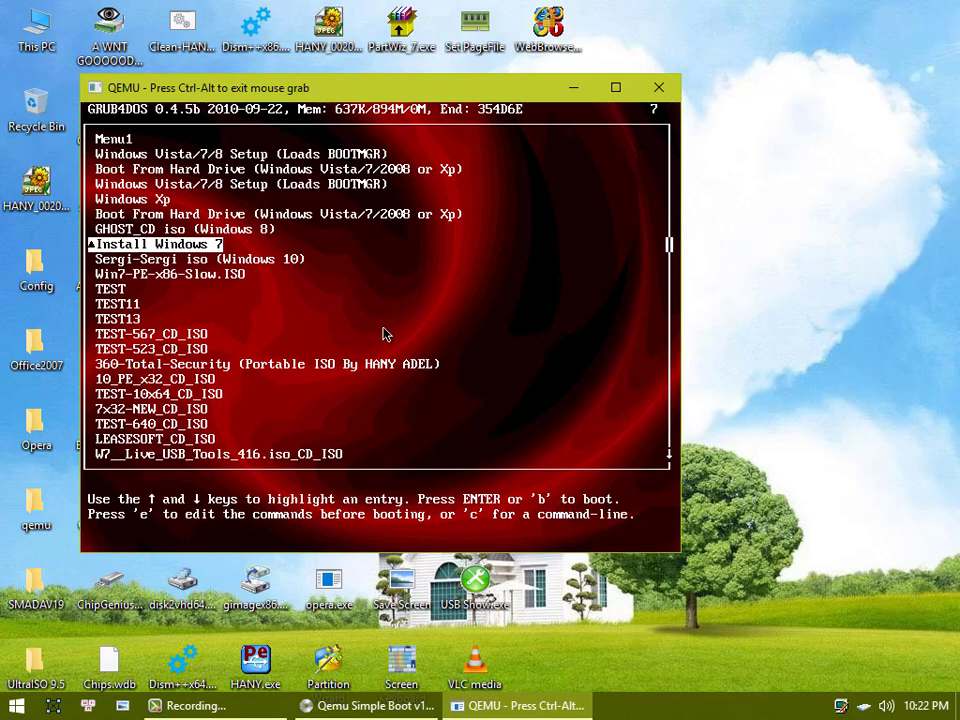
pyautogui.press('Return')
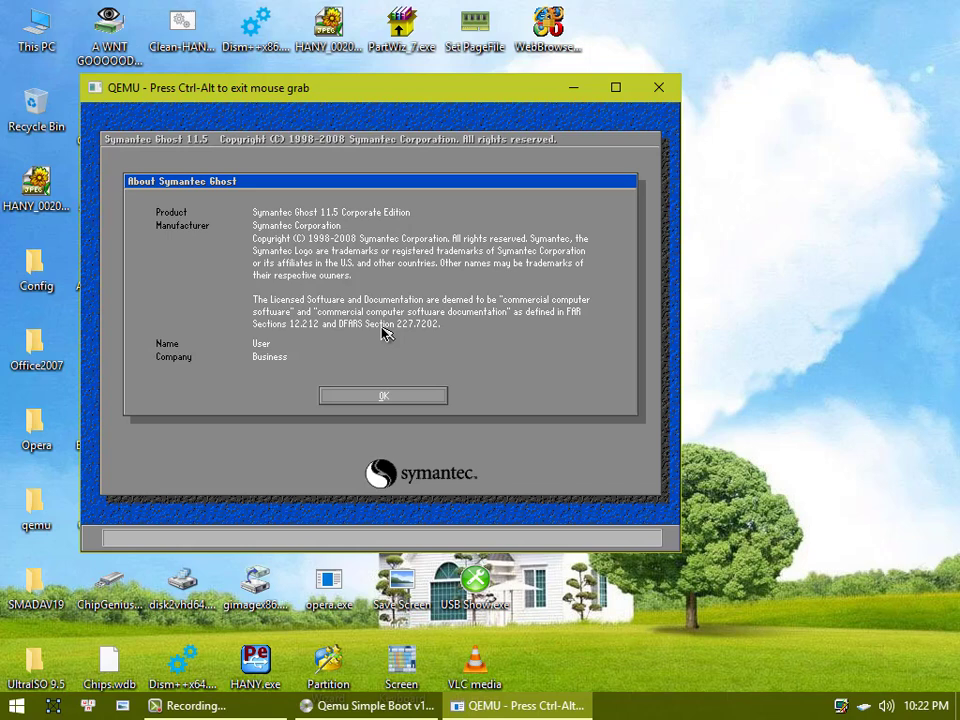
# Release the mouse from the virtual machine and close both QEMU and Qemu Simple Boot.
pyautogui.hotkey('ctrl', 'alt')
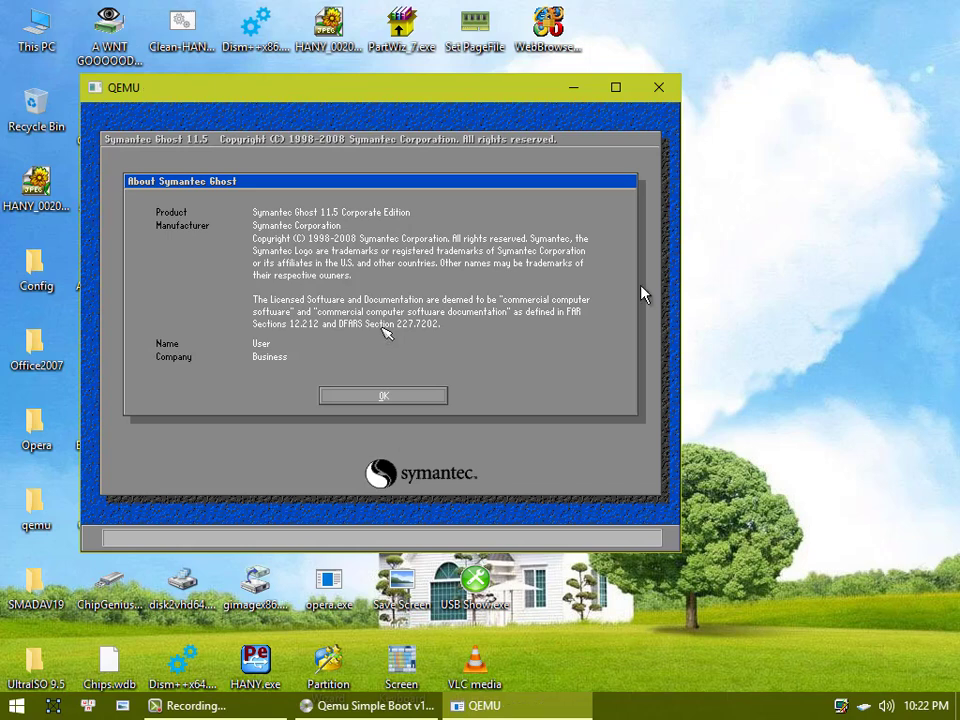
pyautogui.click(663, 87)
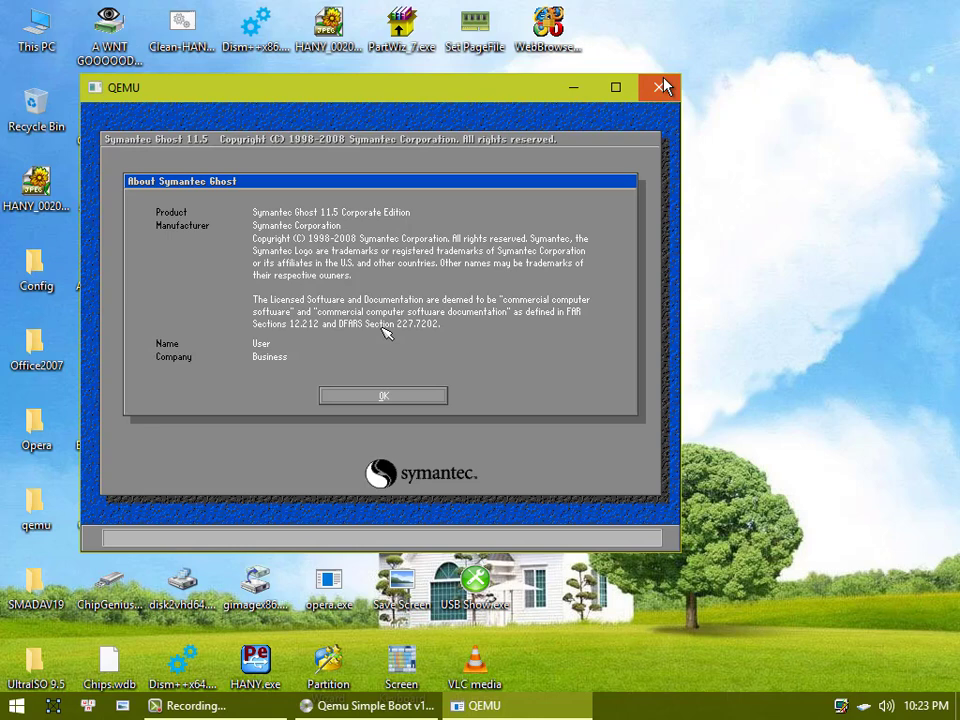
pyautogui.click(663, 87)
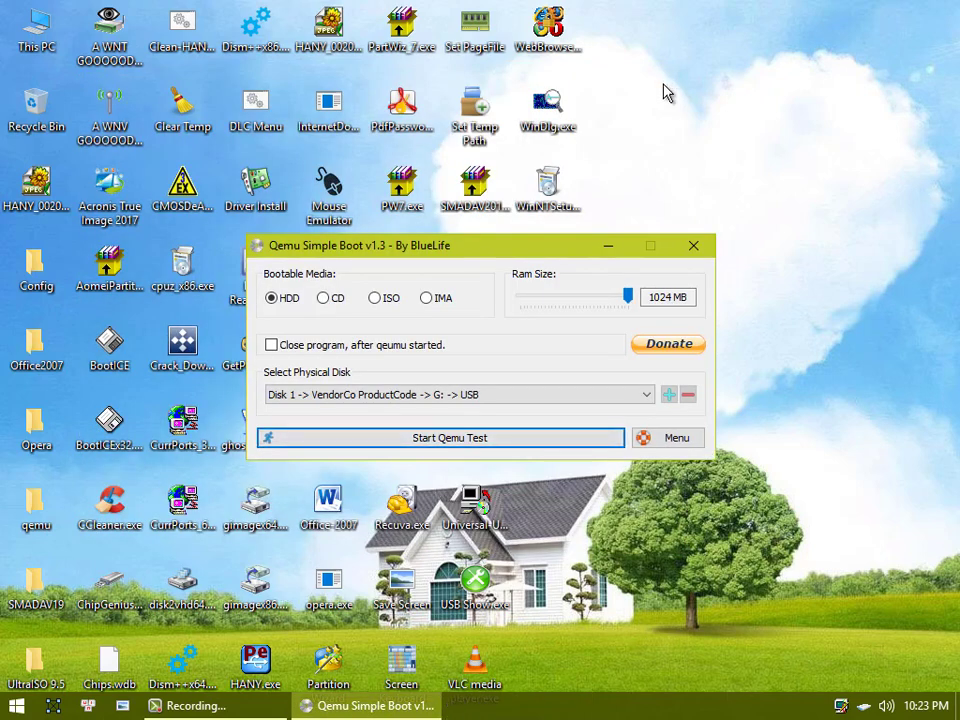
pyautogui.click(704, 256)
pyautogui.click(704, 256)
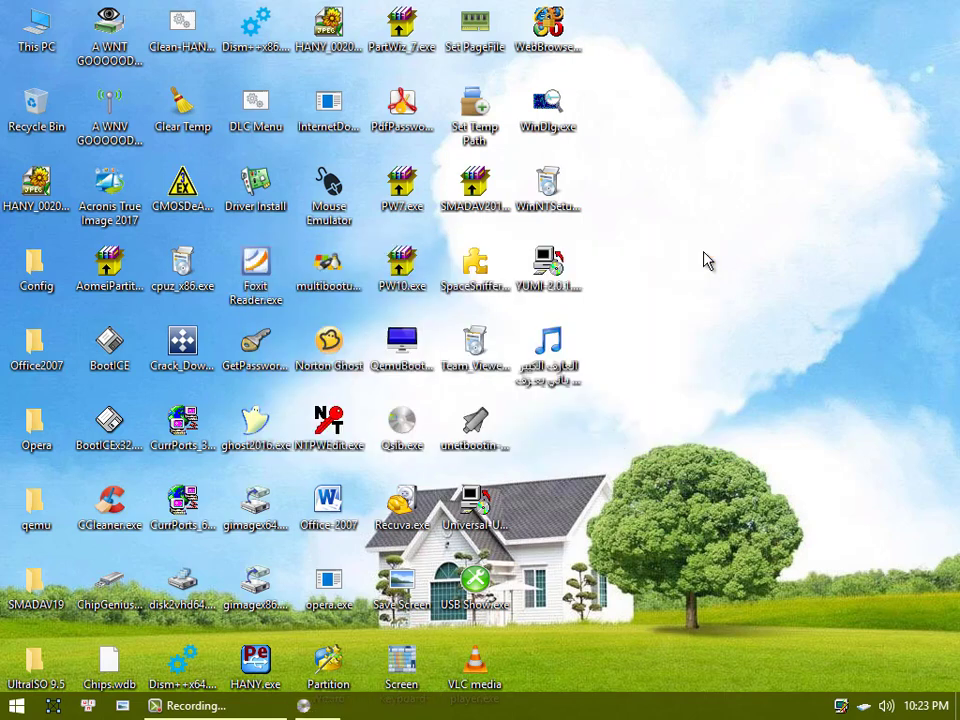
# Compress grldr, eidograph_fire.xpm and menu.lst from the C: drive root into a single archive named menu.zip.
pyautogui.moveTo(195, 705)
pyautogui.doubleClick(37, 30)
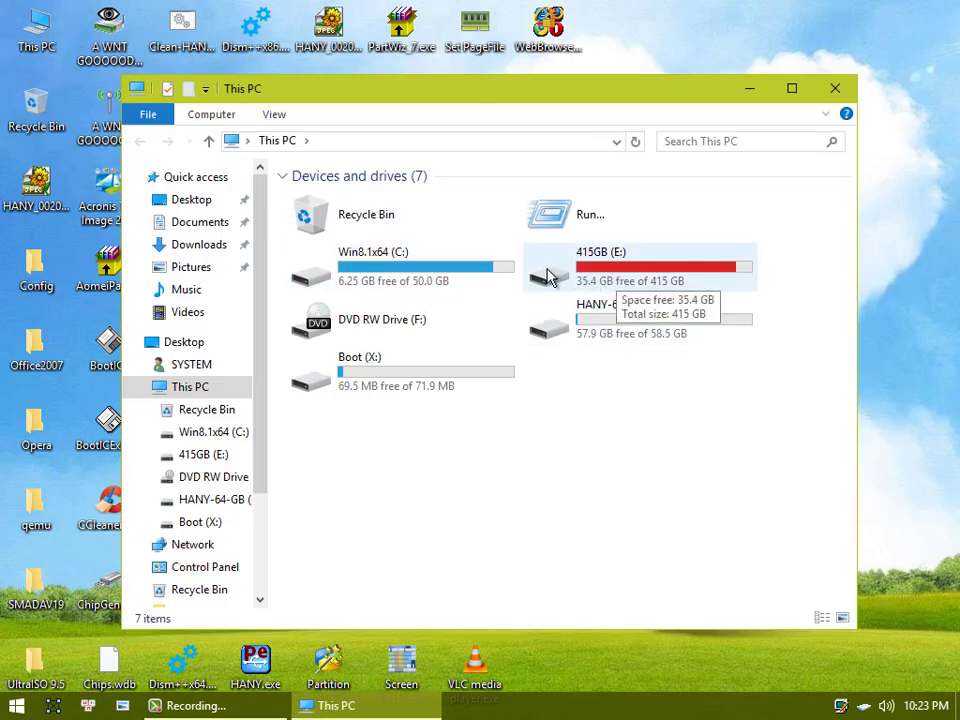
pyautogui.doubleClick(405, 272)
pyautogui.scroll(-13, 387, 532)
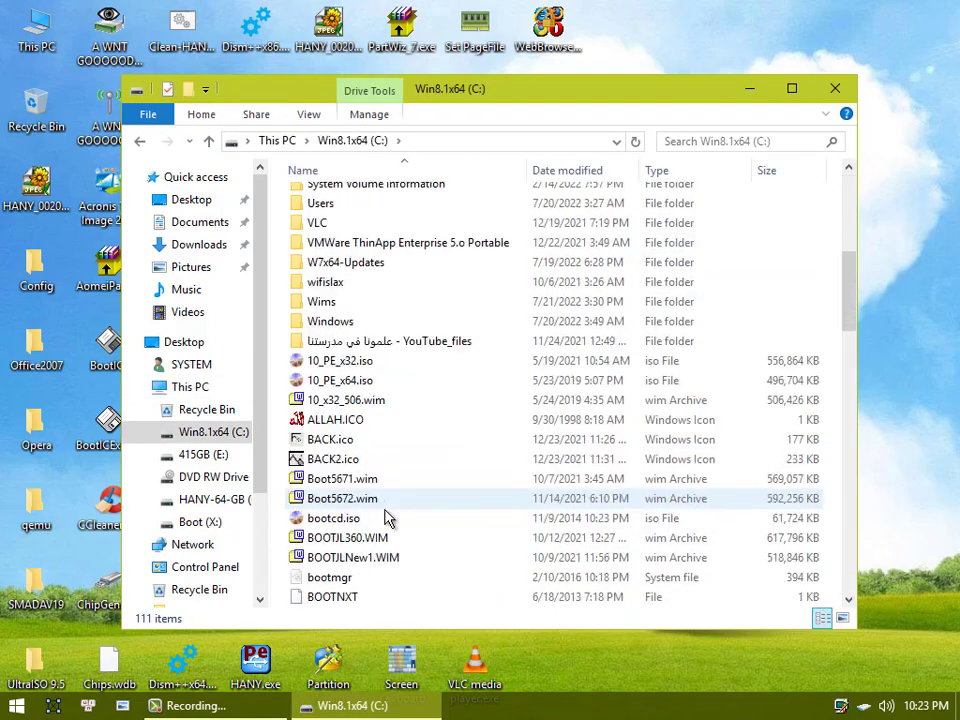
pyautogui.scroll(-3, 340, 538)
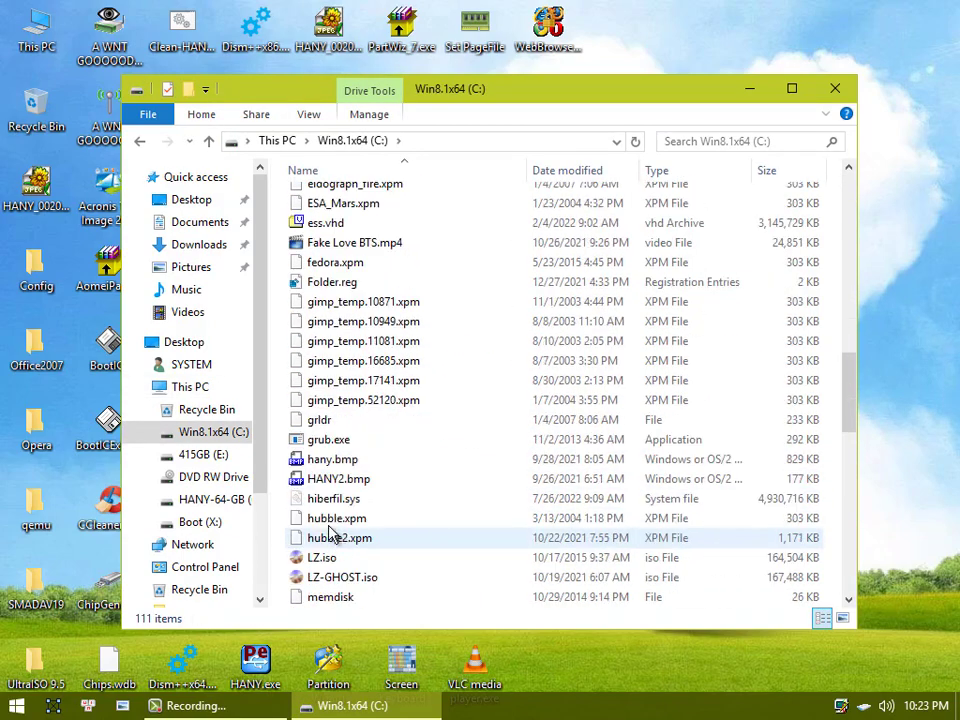
pyautogui.click(318, 421)
pyautogui.scroll(4, 370, 388)
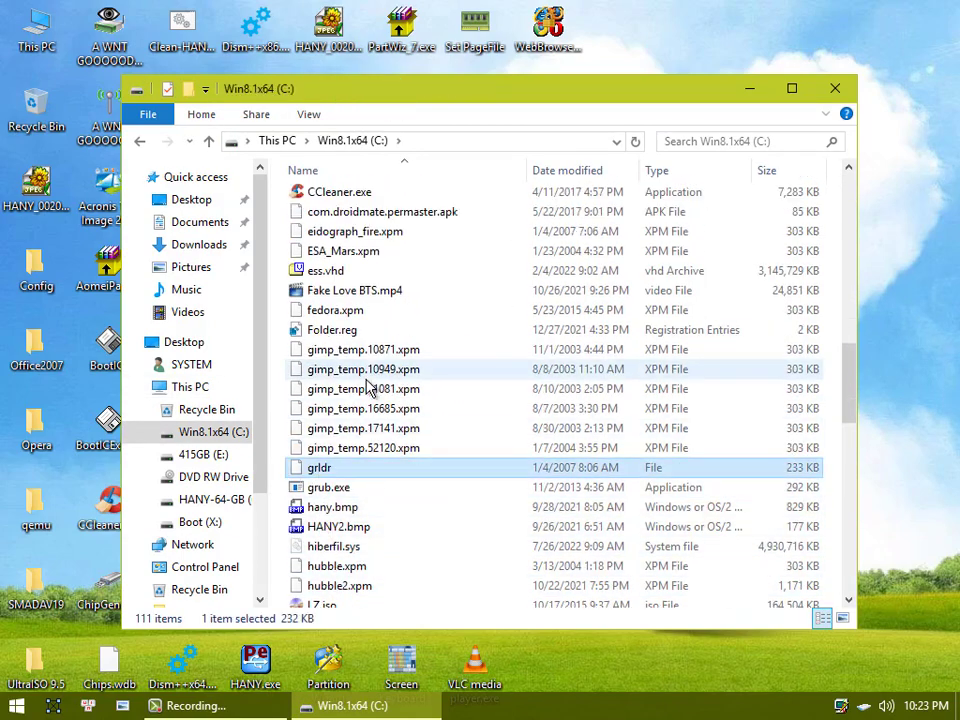
pyautogui.scroll(2, 345, 340)
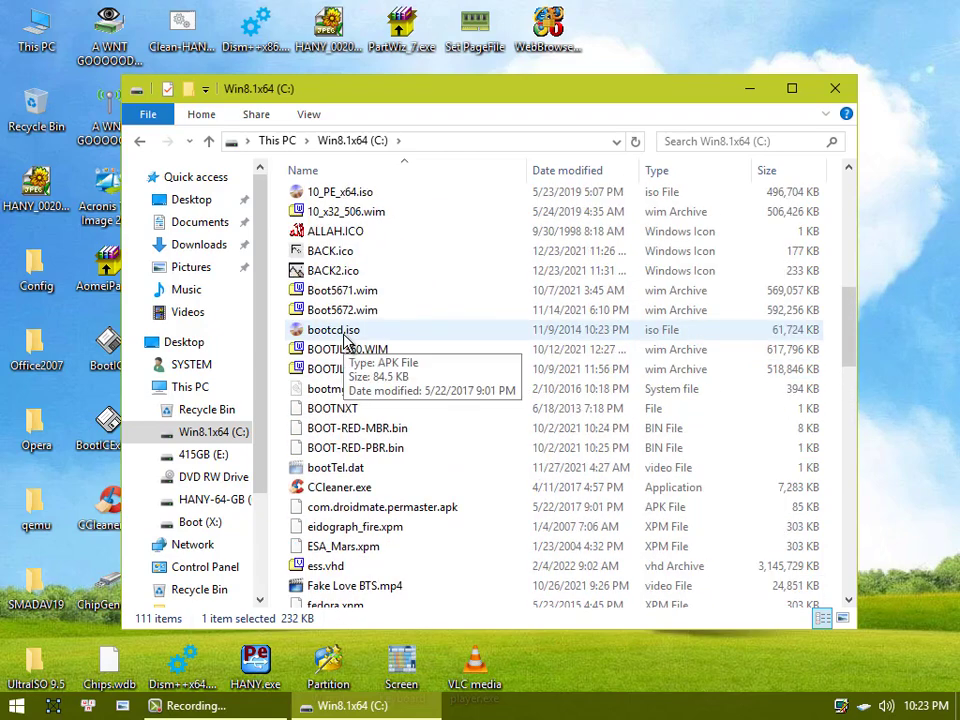
pyautogui.scroll(-6, 347, 420)
pyautogui.scroll(3, 347, 448)
pyautogui.scroll(1, 347, 448)
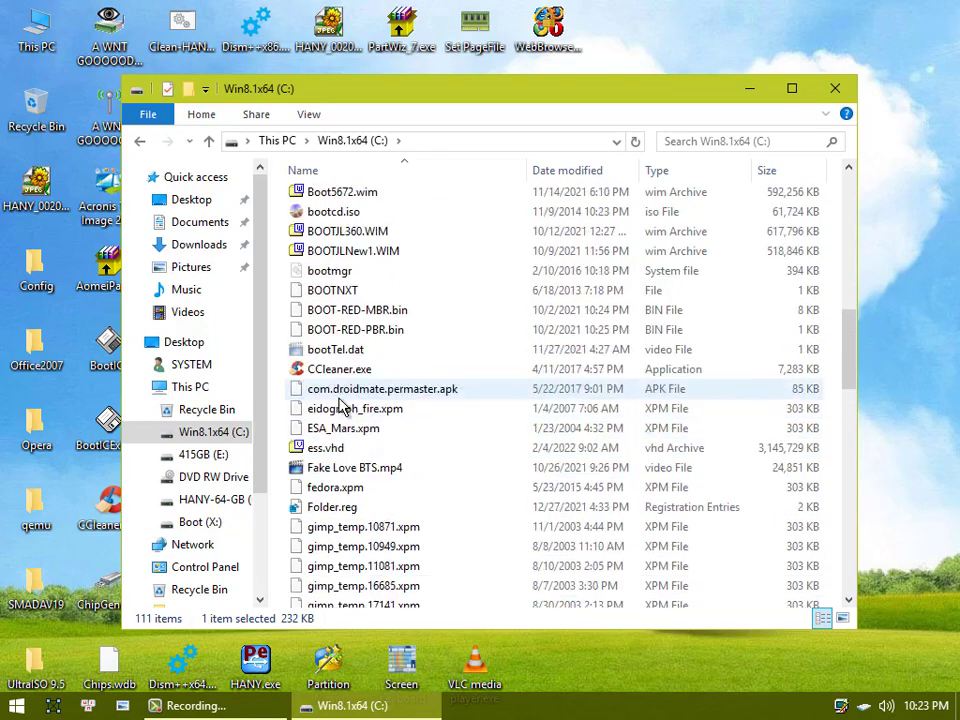
pyautogui.keyDown('ctrl'); pyautogui.click(350, 409); pyautogui.keyUp('ctrl')
pyautogui.scroll(-6, 360, 448)
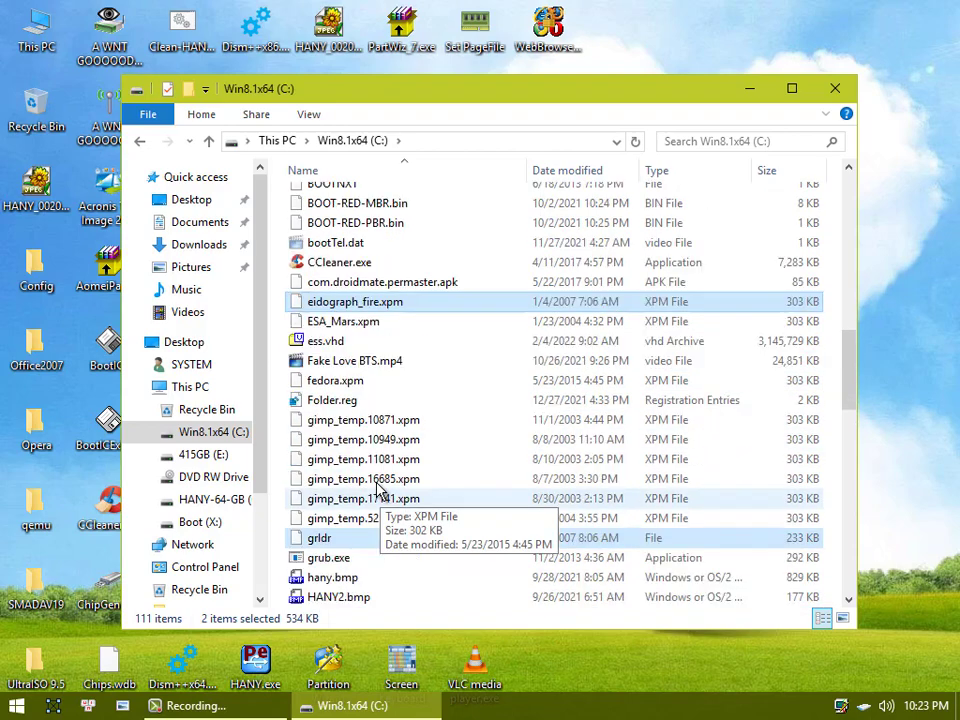
pyautogui.scroll(-1, 363, 490)
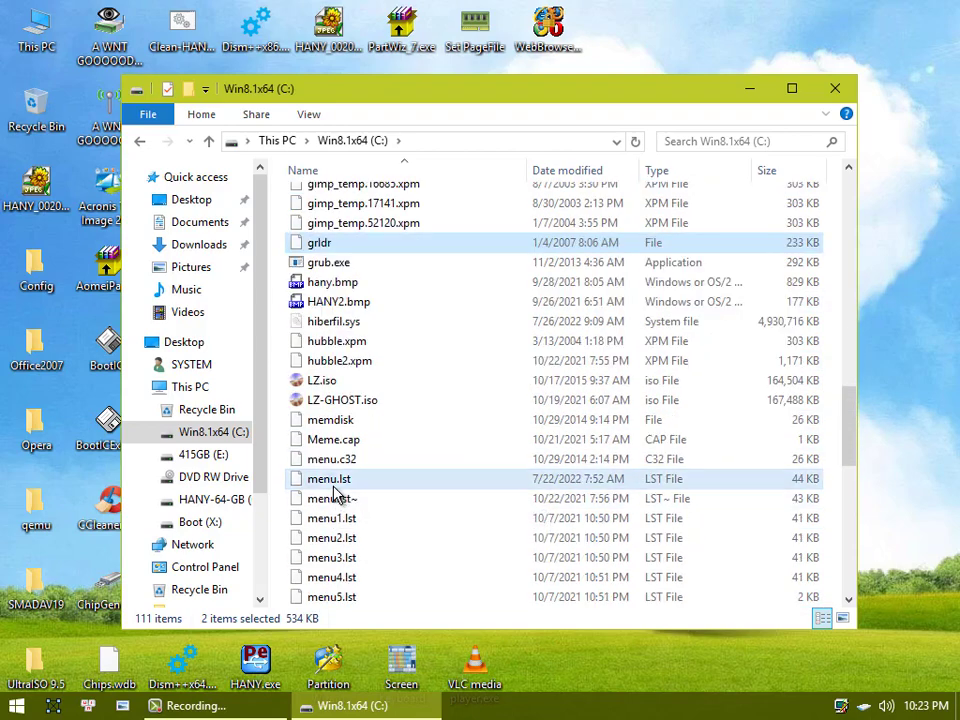
pyautogui.keyDown('ctrl'); pyautogui.click(334, 486); pyautogui.keyUp('ctrl')
pyautogui.rightClick(334, 489)
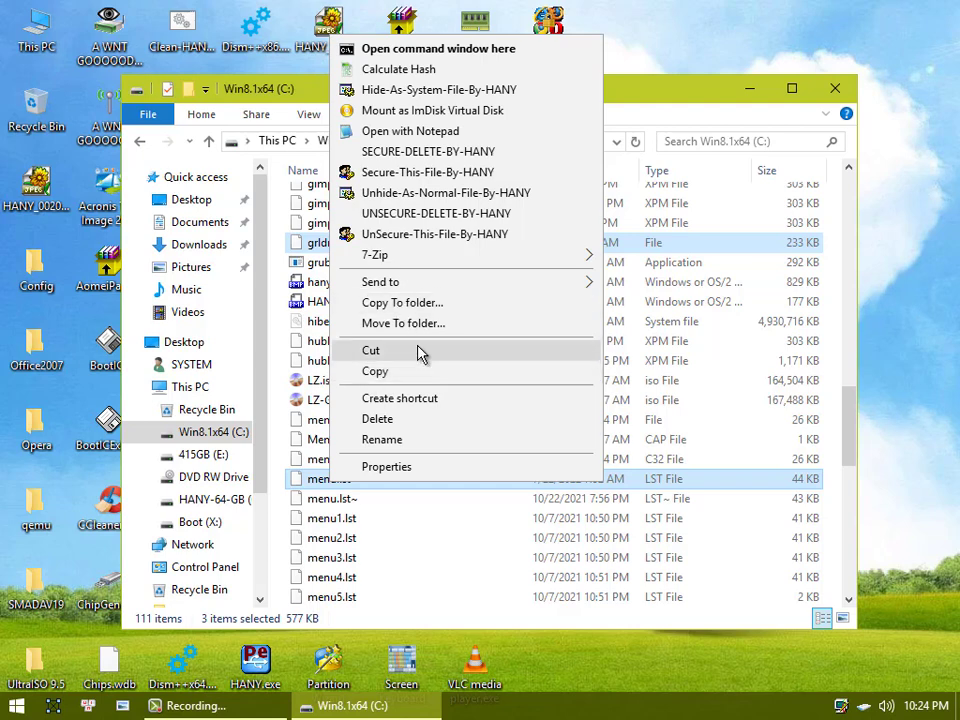
pyautogui.moveTo(475, 287)
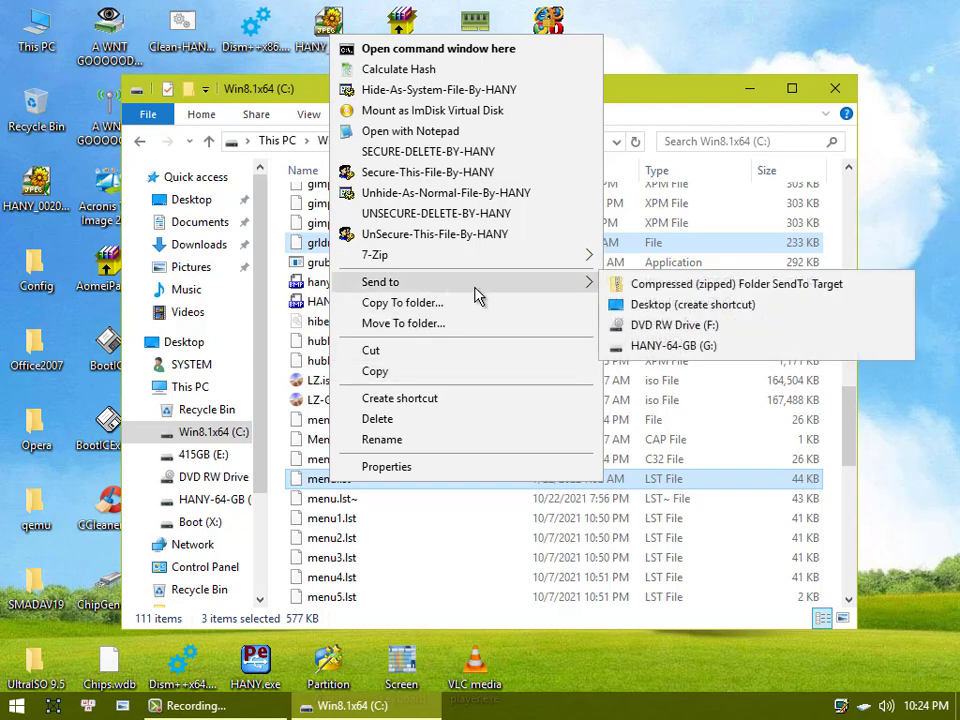
pyautogui.click(673, 290)
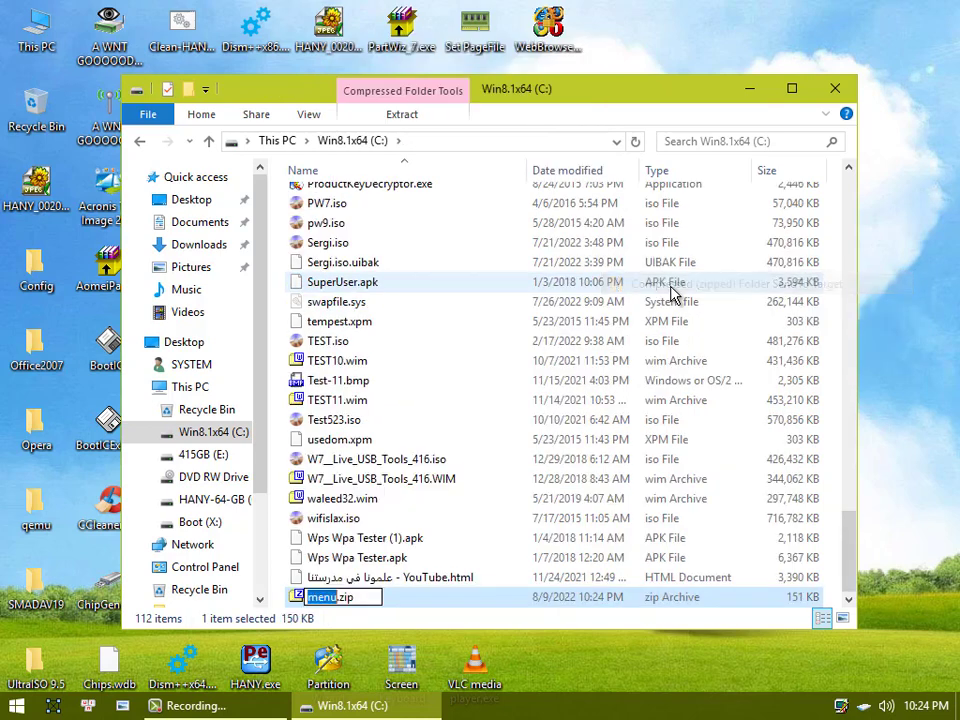
pyautogui.press('Return')
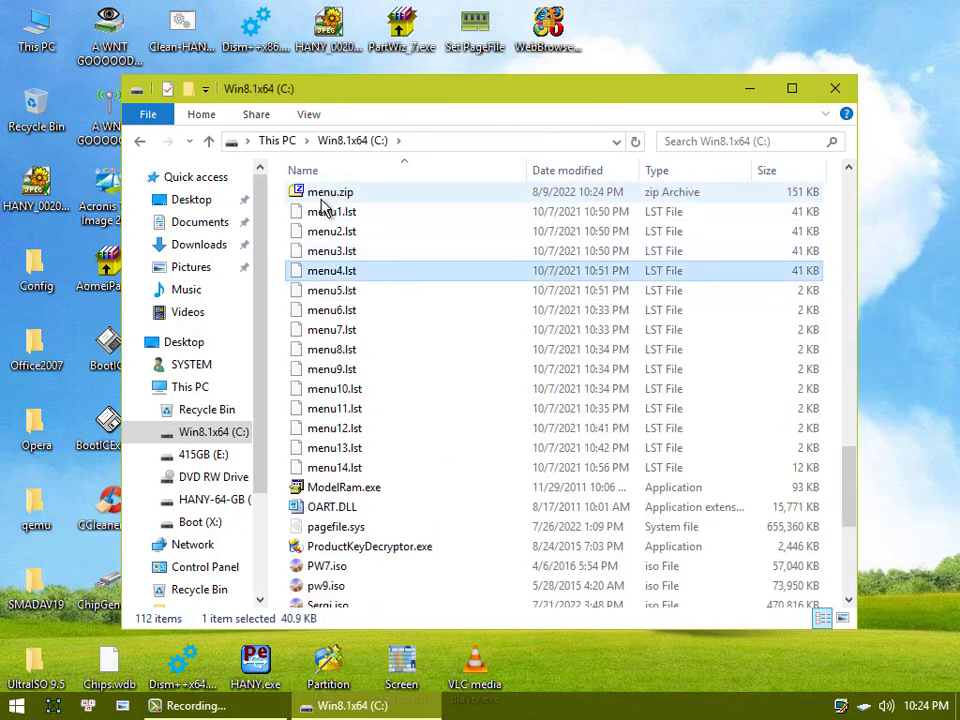
# Move menu.zip from the C: drive to the desktop, close File Explorer, and check the archive's contents.
pyautogui.click(322, 196)
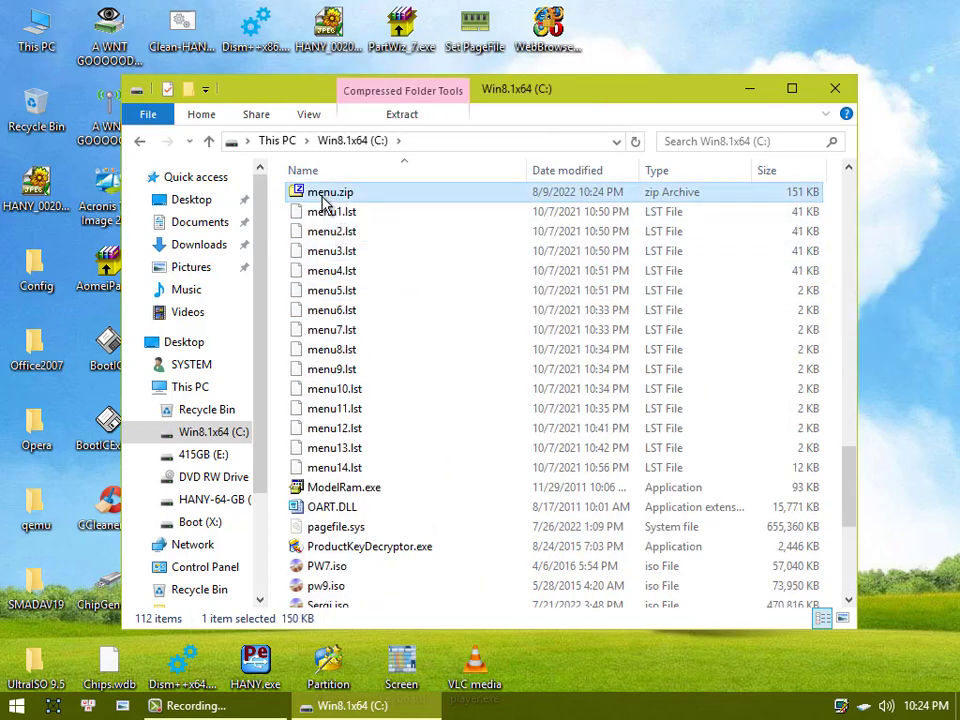
pyautogui.moveTo(326, 201); pyautogui.dragTo(645, 374)
pyautogui.click(835, 88)
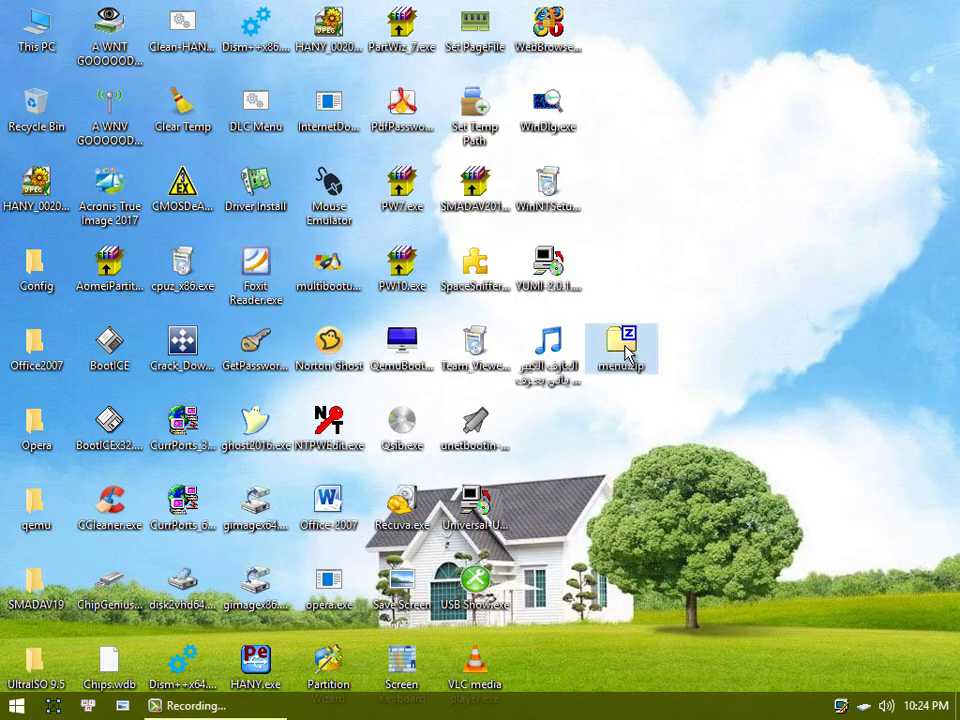
pyautogui.doubleClick(627, 352)
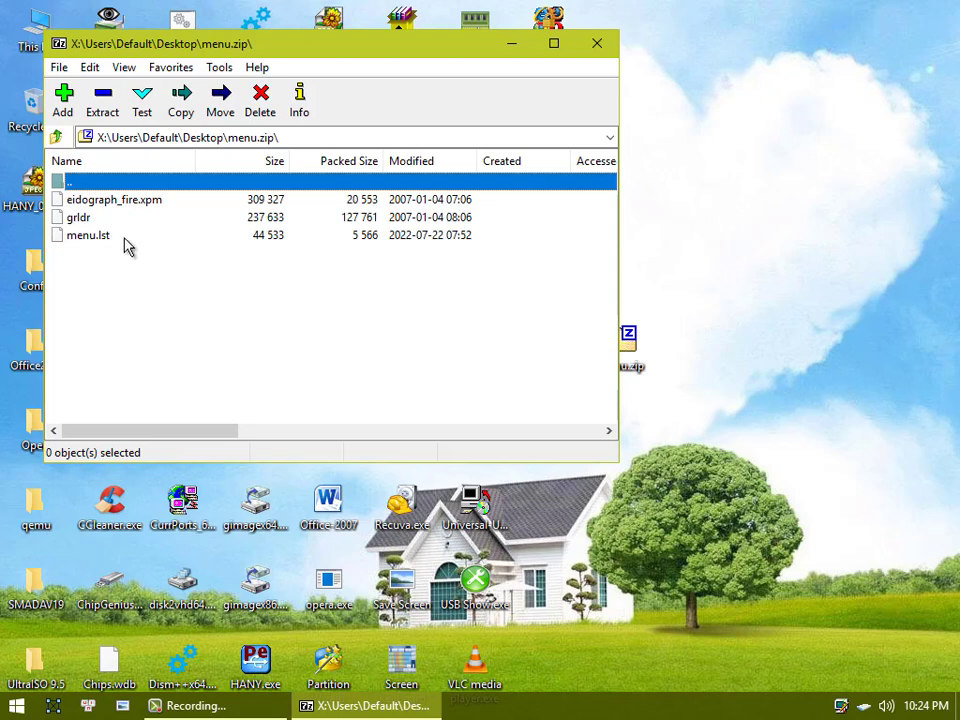
pyautogui.click(596, 44)
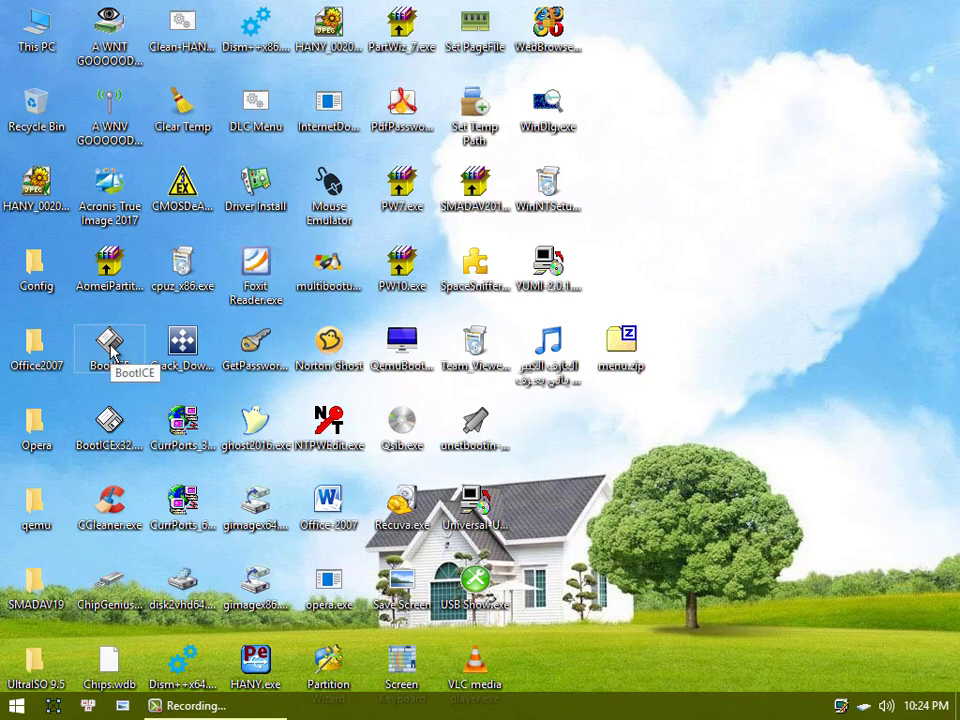
# Place the BootICE shortcut beside menu.zip on the desktop and add it to the archive.
pyautogui.moveTo(112, 352); pyautogui.dragTo(625, 347)
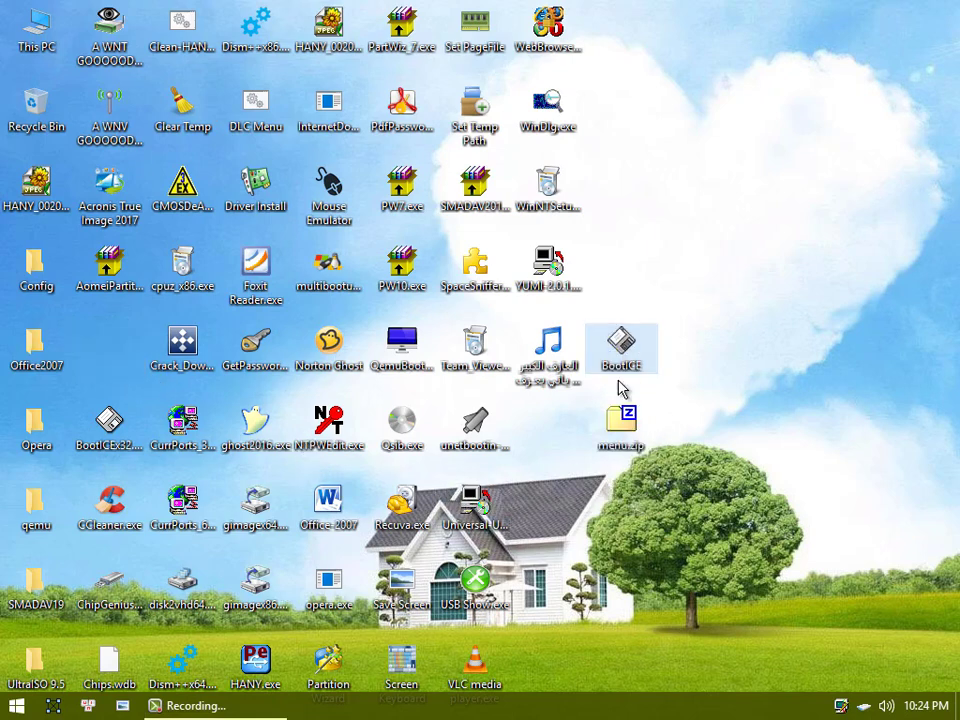
pyautogui.doubleClick(621, 420)
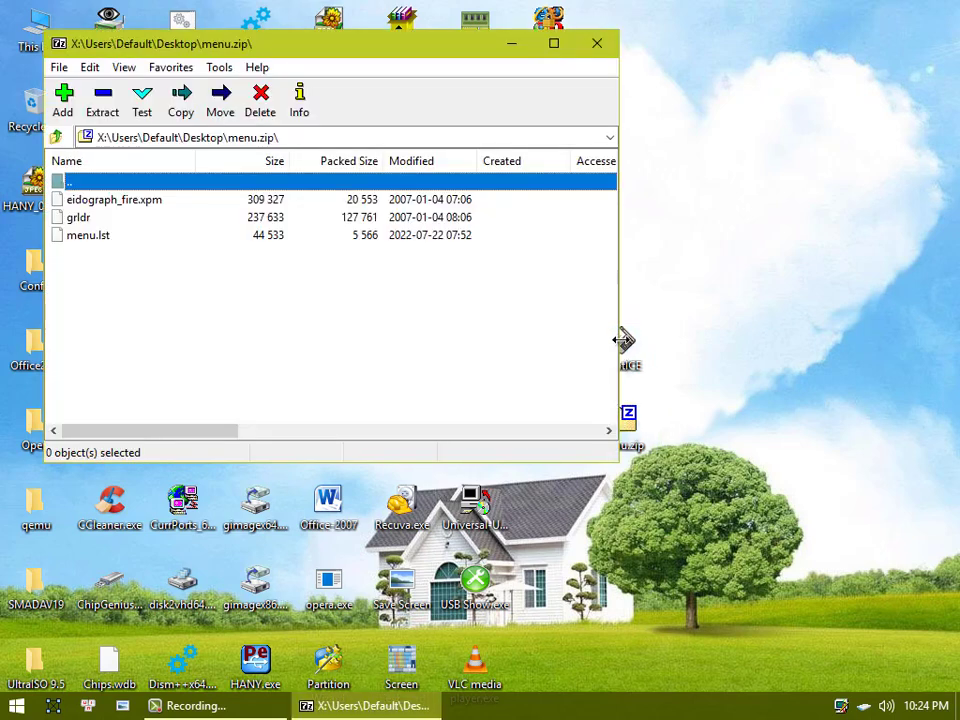
pyautogui.moveTo(625, 345); pyautogui.dragTo(336, 390)
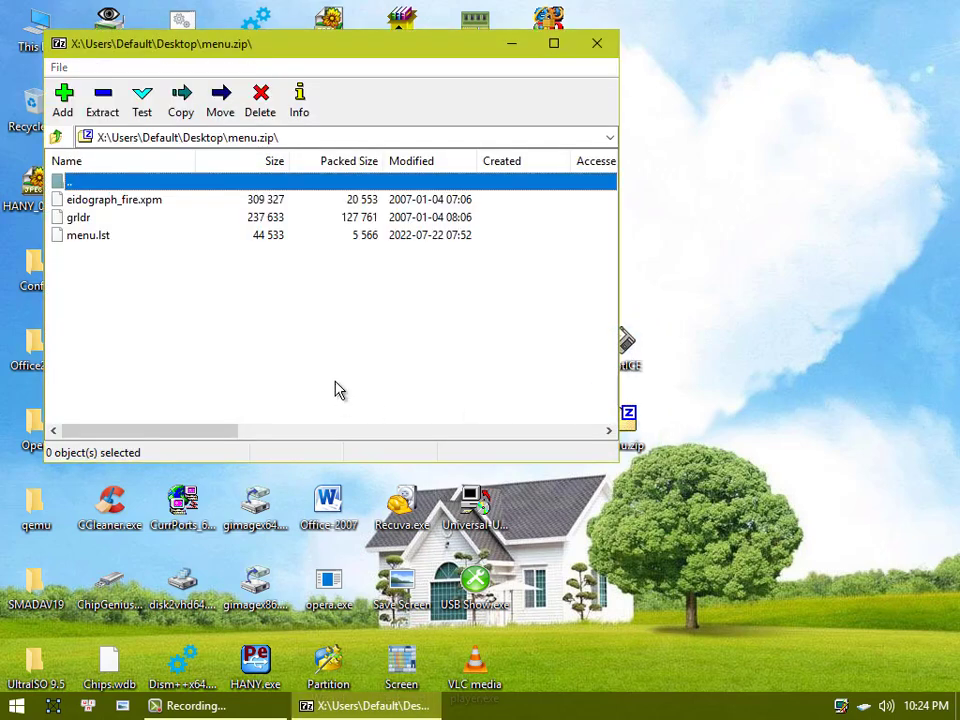
pyautogui.click(432, 421)
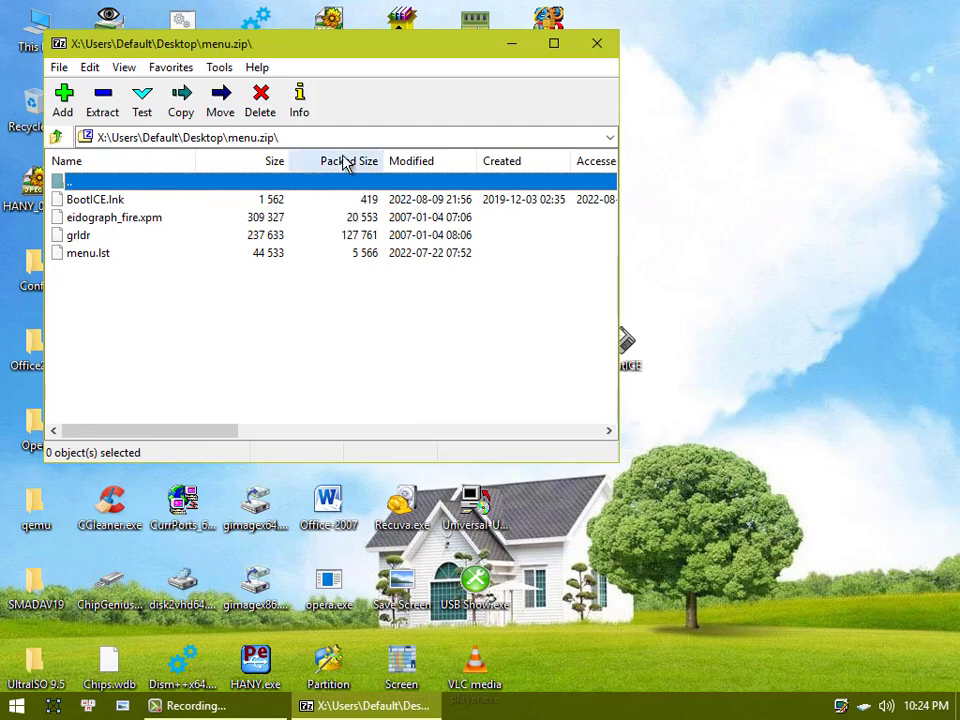
# Delete BootICE.lnk from the menu.zip archive.
pyautogui.click(100, 200)
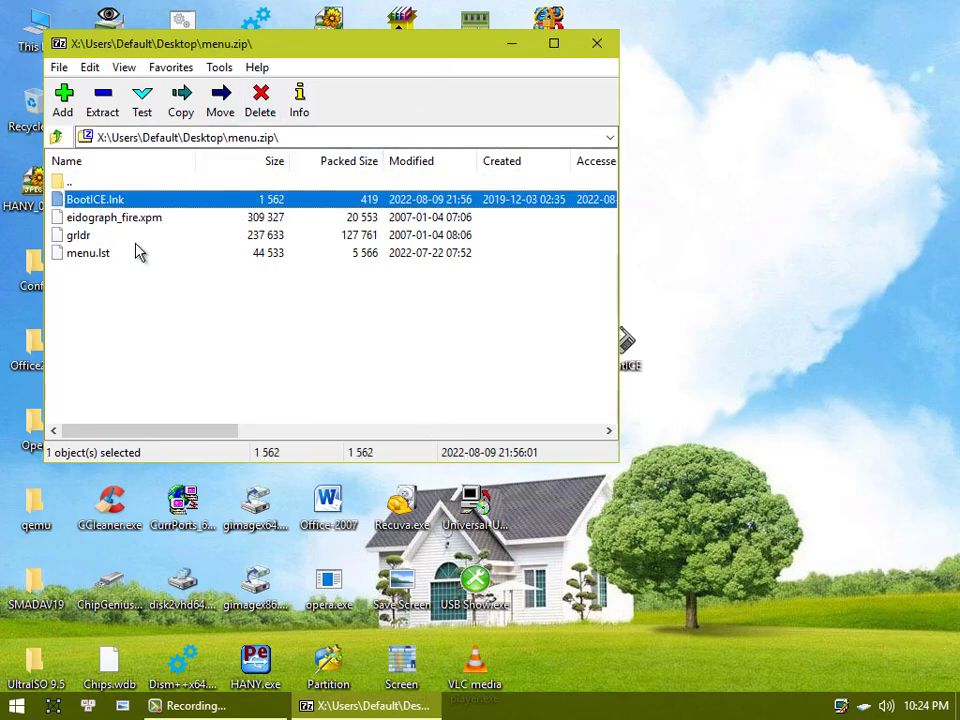
pyautogui.keyDown('ctrl'); pyautogui.click(101, 200); pyautogui.keyUp('ctrl')
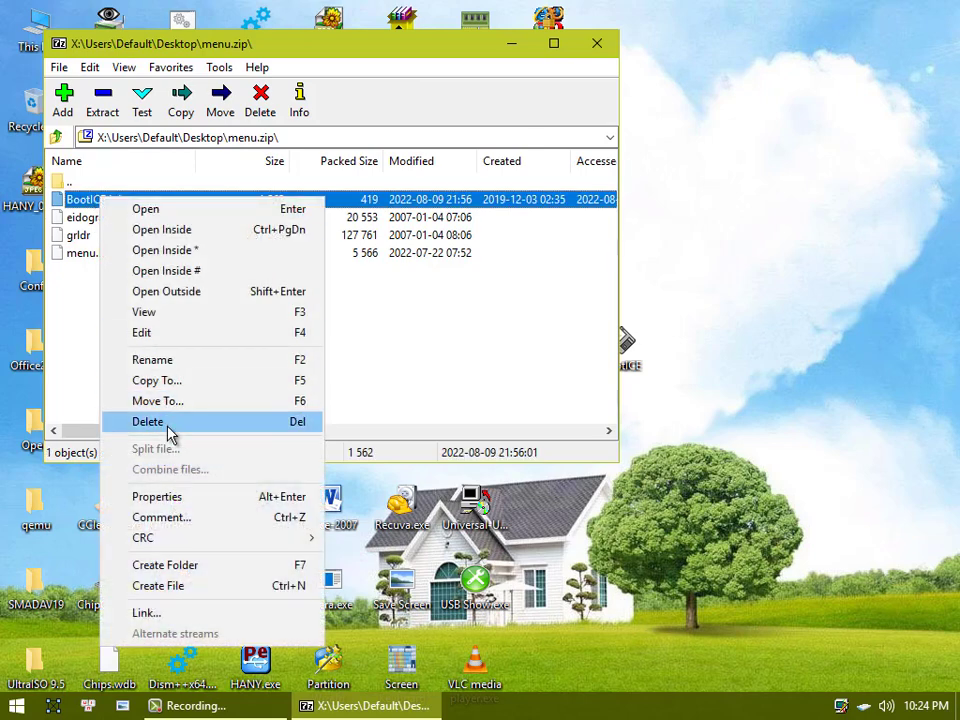
pyautogui.click(168, 421)
pyautogui.click(493, 422)
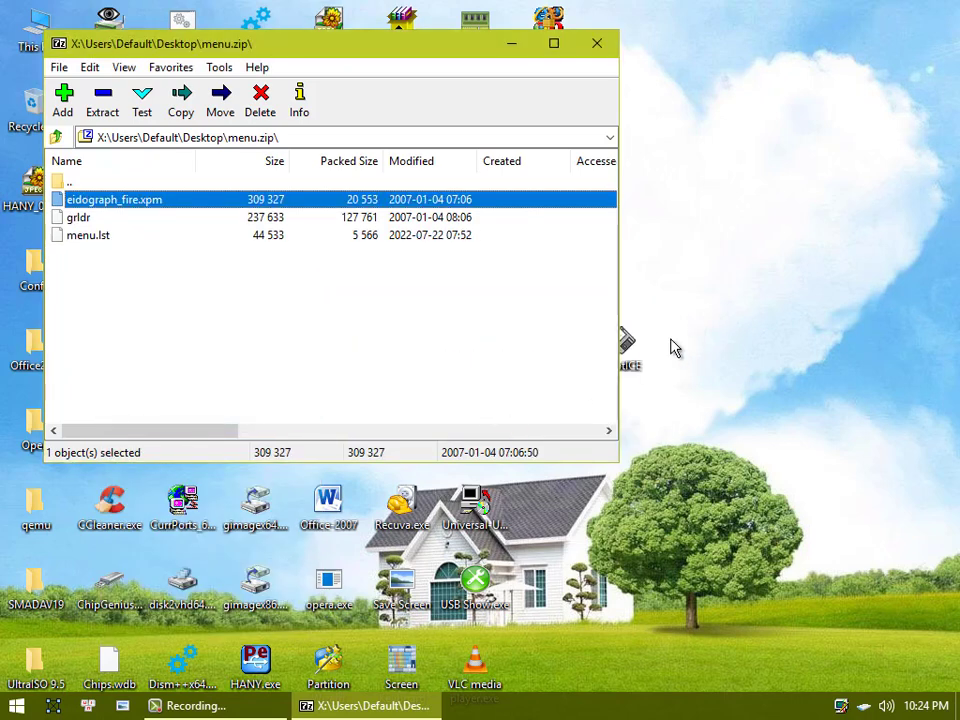
# Move the BootICE shortcut clear of the archive window and try adding it to menu.zip.
pyautogui.moveTo(641, 347); pyautogui.dragTo(733, 320)
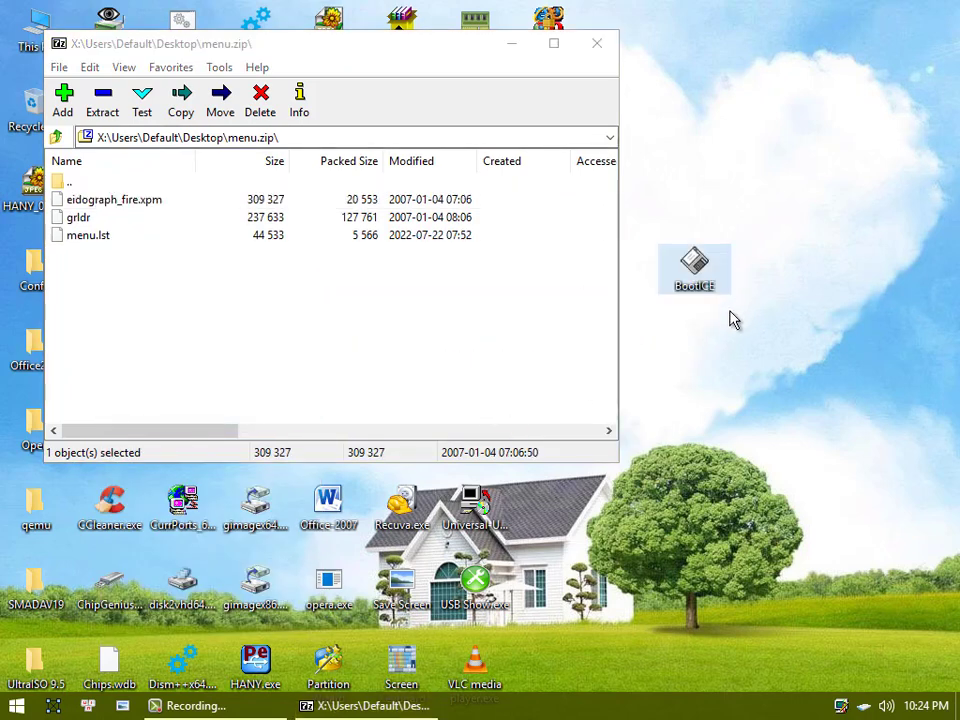
pyautogui.moveTo(694, 266); pyautogui.dragTo(436, 331)
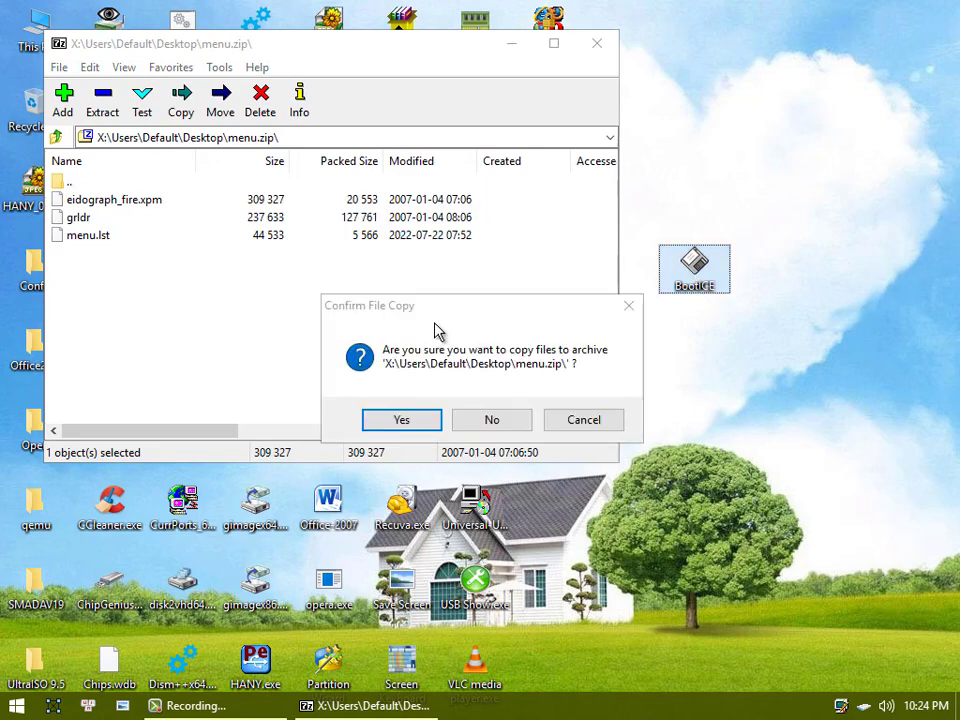
pyautogui.click(401, 420)
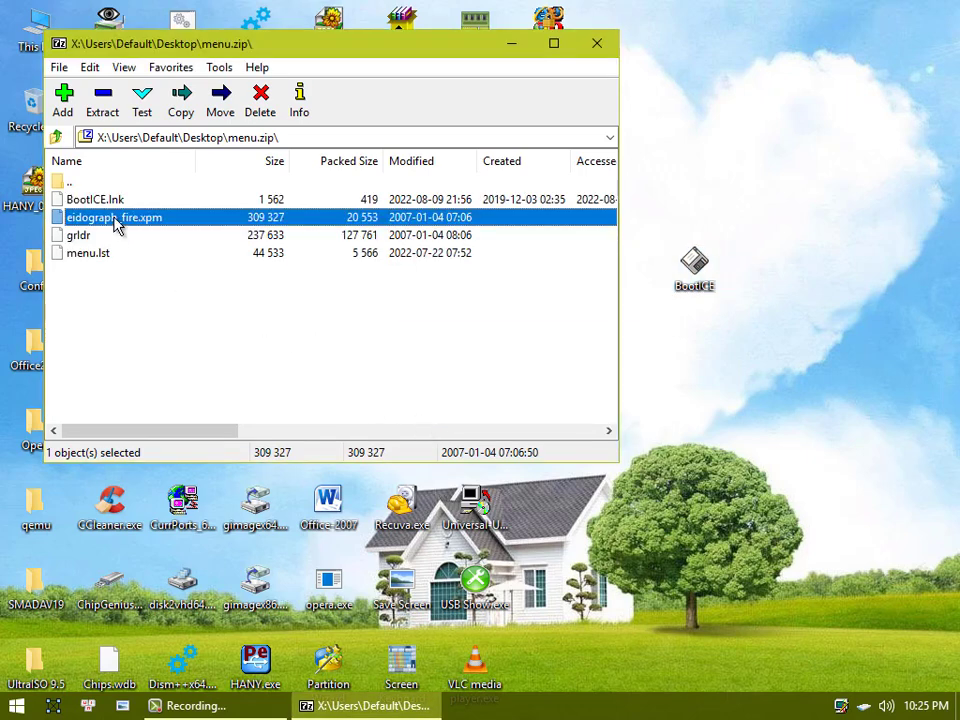
# Remove BootICE.lnk from menu.zip and close the archive window.
pyautogui.click(112, 202)
pyautogui.rightClick(116, 210)
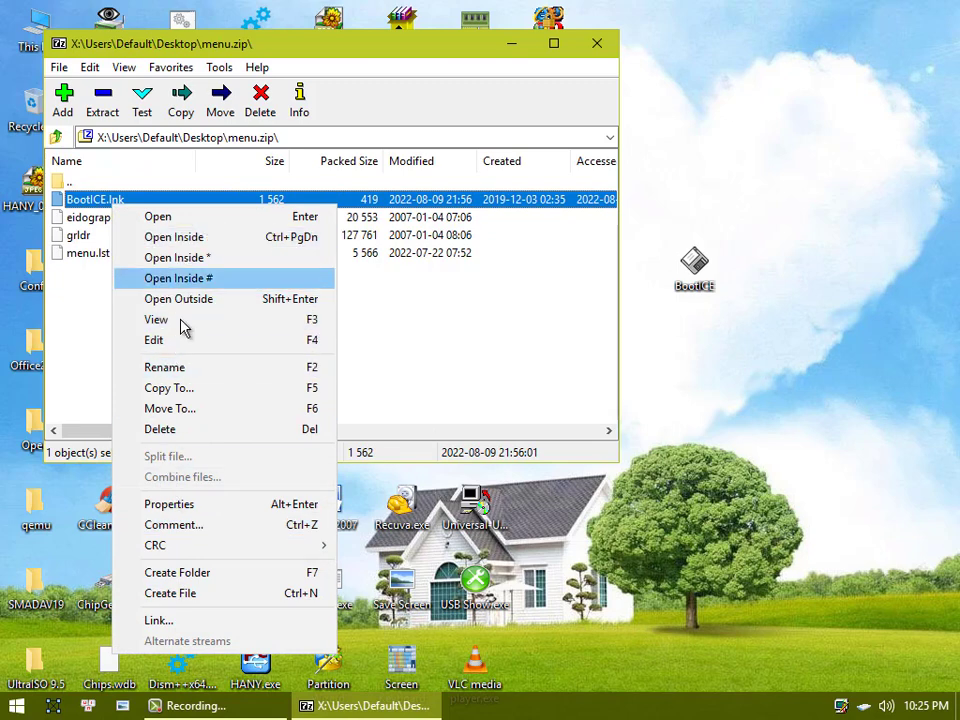
pyautogui.click(615, 370)
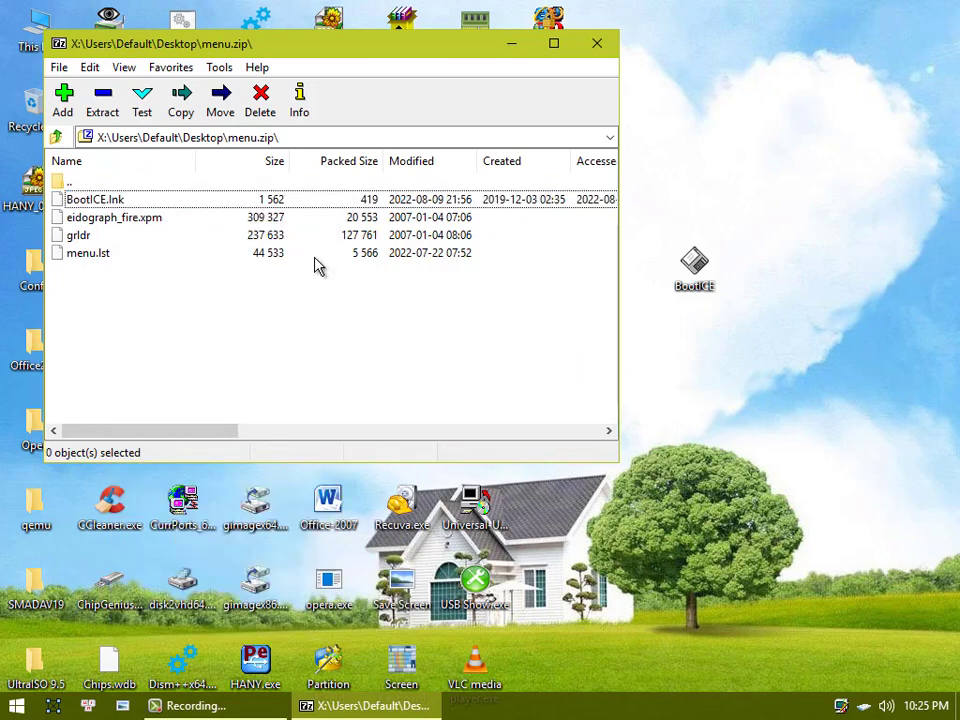
pyautogui.rightClick(146, 201)
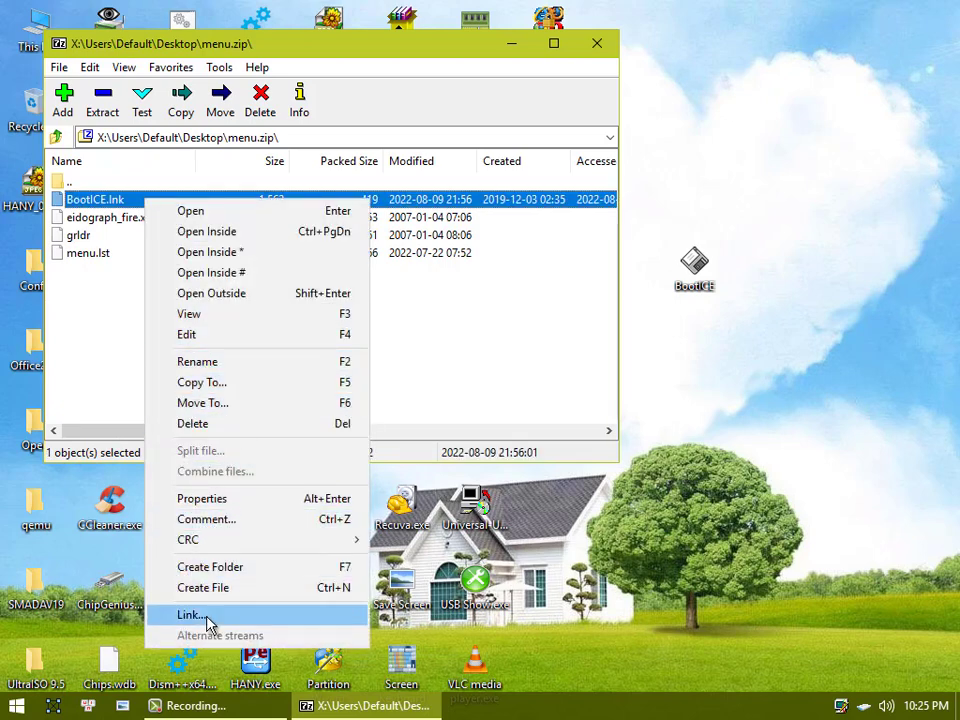
pyautogui.click(96, 375)
pyautogui.click(117, 205)
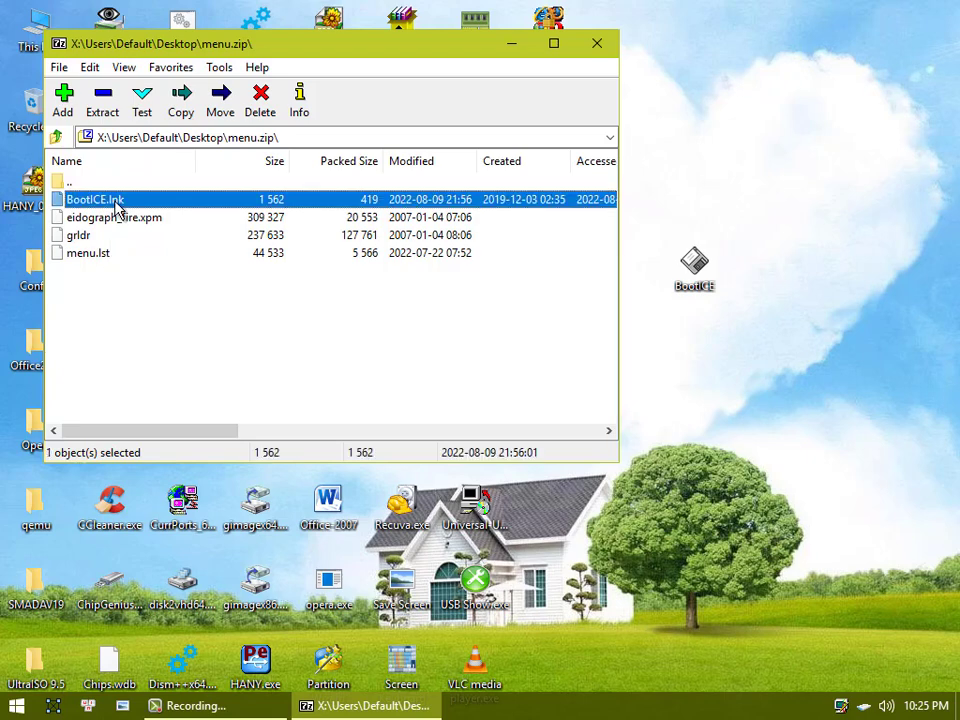
pyautogui.press('Delete')
pyautogui.press('Return')
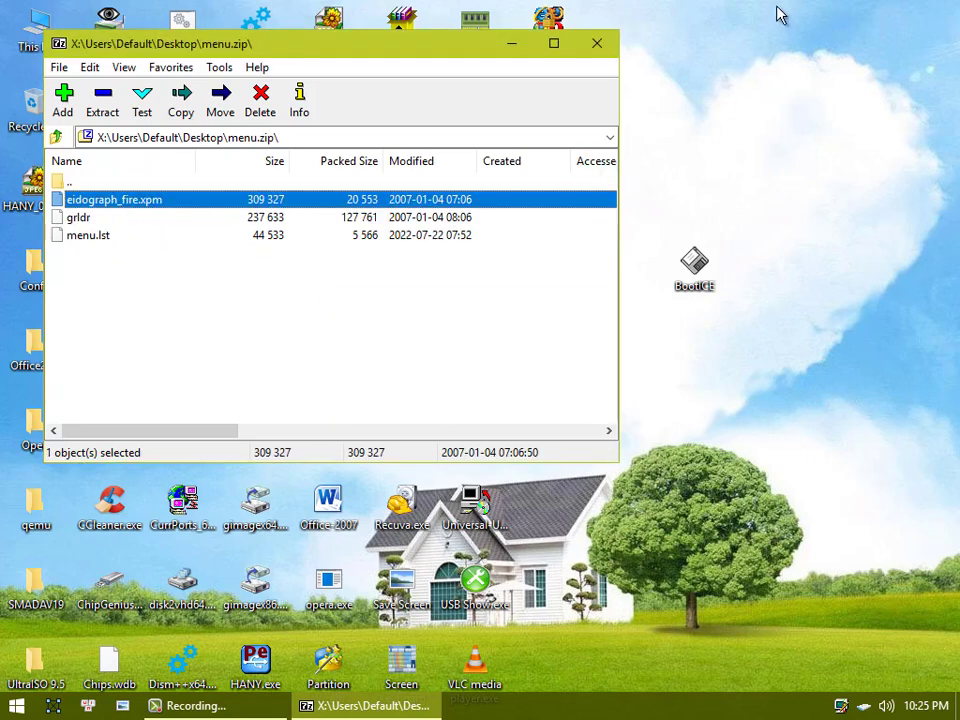
pyautogui.click(612, 46)
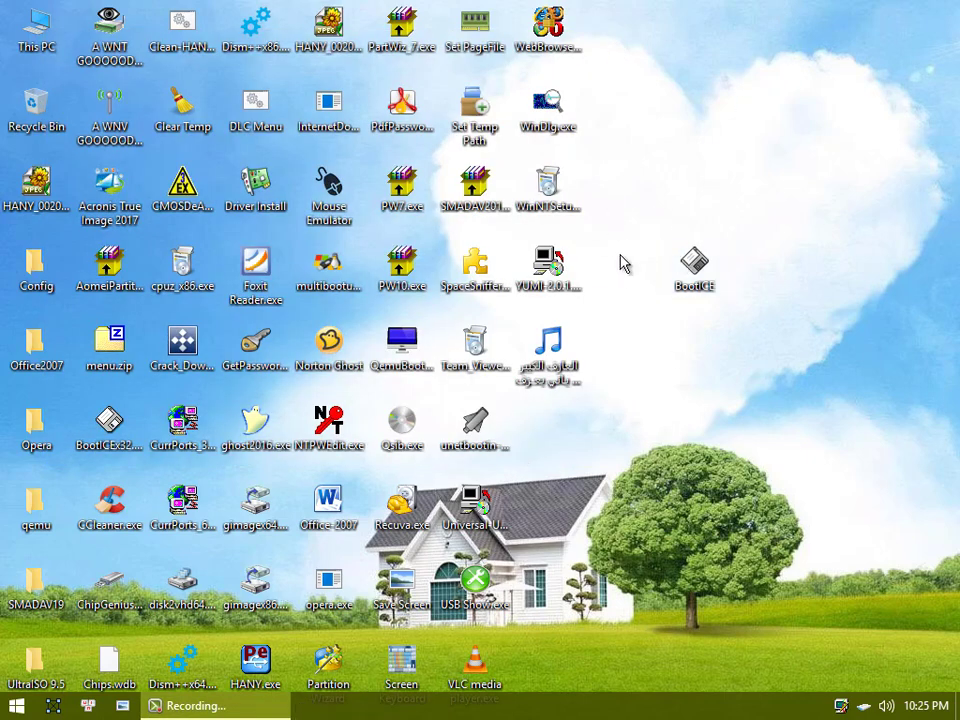
# Place menu.zip below the BootICE shortcut, extract eidograph_fire.xpm, grldr and menu.lst to the desktop, and close the archive.
pyautogui.click(689, 276)
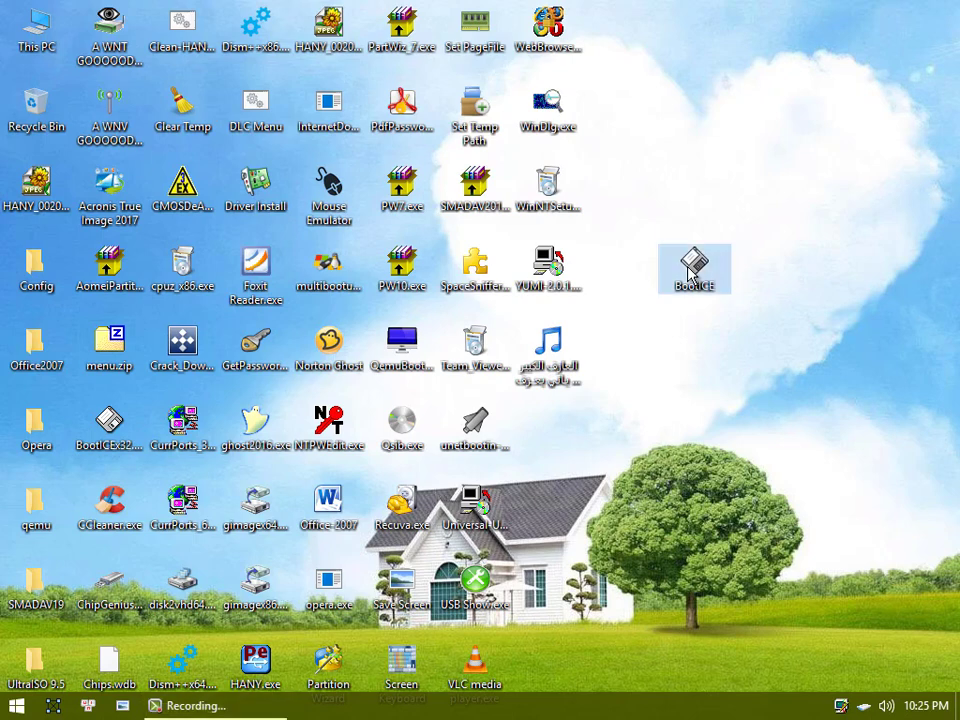
pyautogui.moveTo(110, 348); pyautogui.dragTo(686, 376)
pyautogui.doubleClick(686, 376)
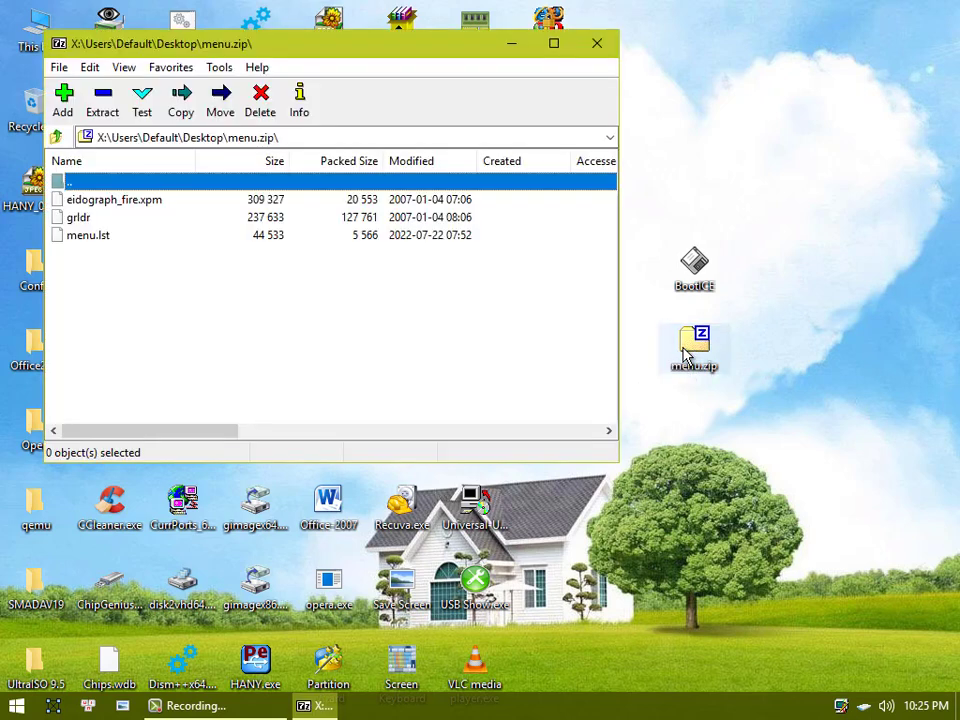
pyautogui.moveTo(521, 288); pyautogui.dragTo(805, 155)
pyautogui.click(597, 43)
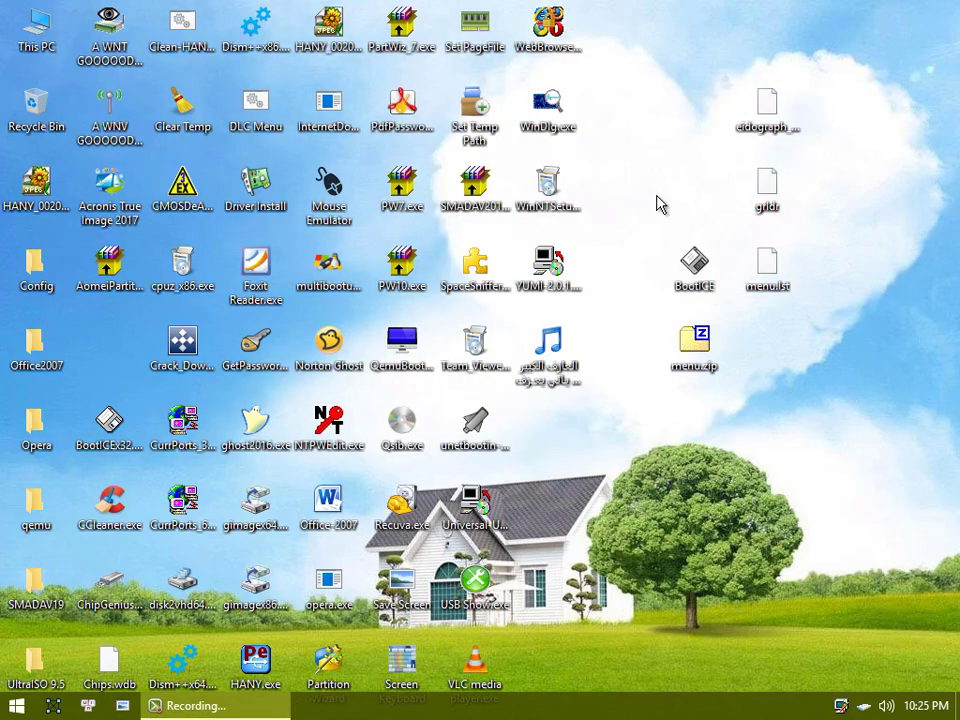
# Place the BootICE shortcut below menu.lst on the desktop and permanently discard menu.zip through the Recycle Bin.
pyautogui.moveTo(697, 270); pyautogui.dragTo(36, 104)
pyautogui.rightClick(36, 102)
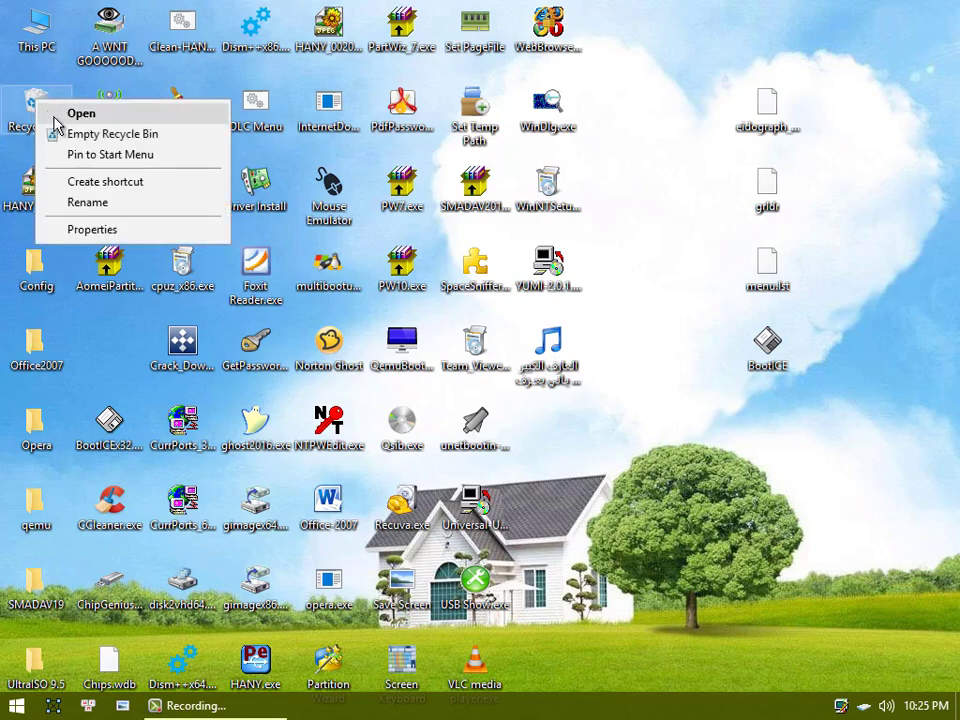
pyautogui.click(78, 136)
pyautogui.click(557, 432)
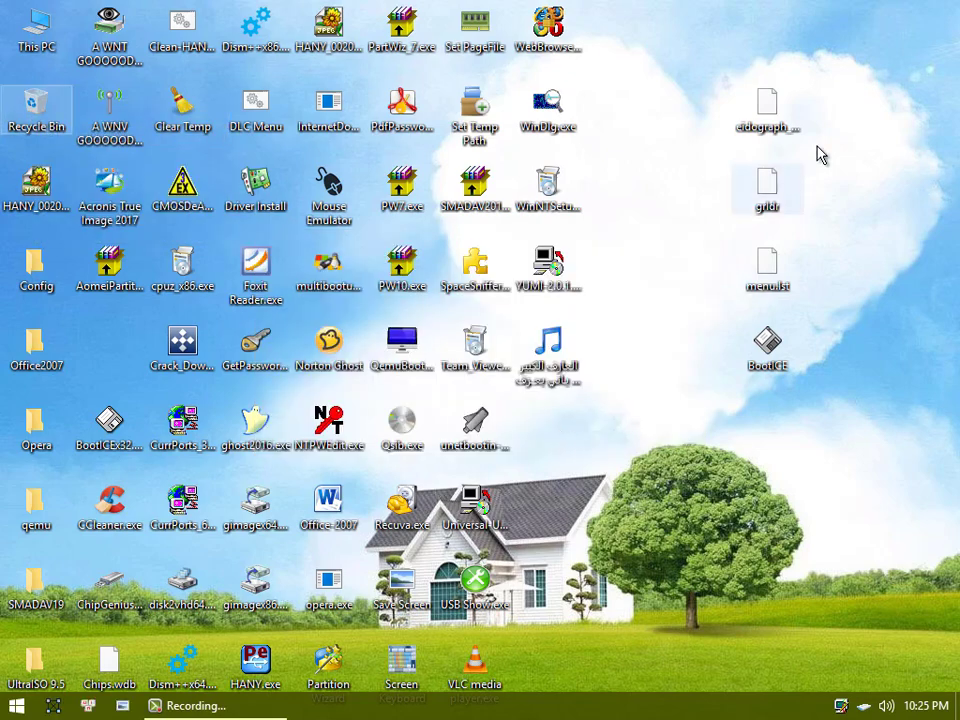
# Compress eidograph_fire.xpm, grldr, menu.lst and the BootICE shortcut together into one zipped folder, accepting the suggested name.
pyautogui.moveTo(889, 81); pyautogui.dragTo(750, 364)
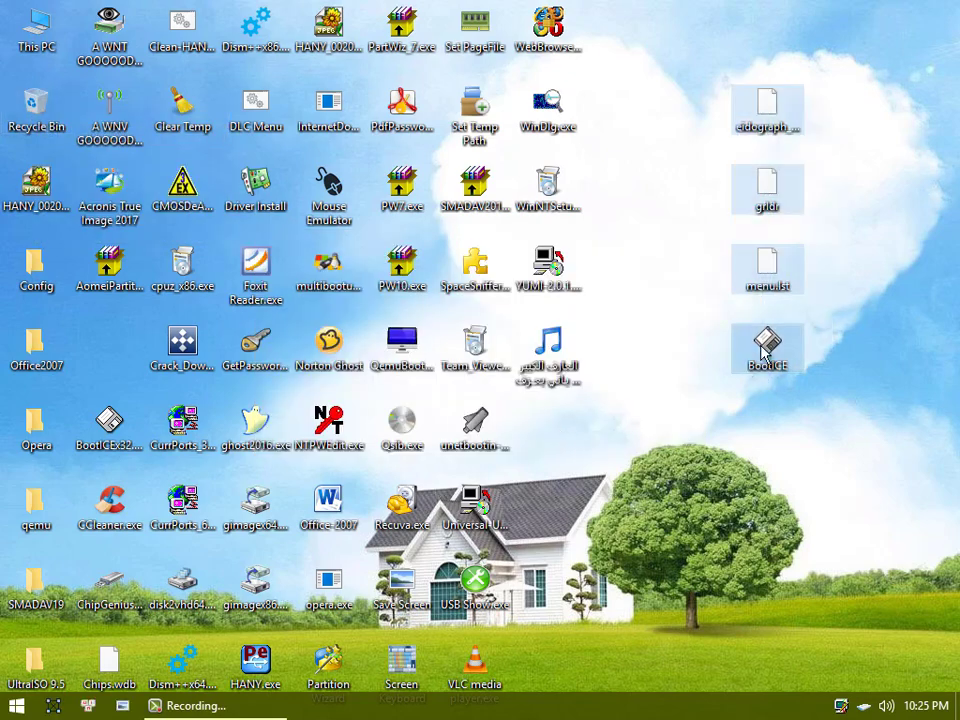
pyautogui.rightClick(750, 365)
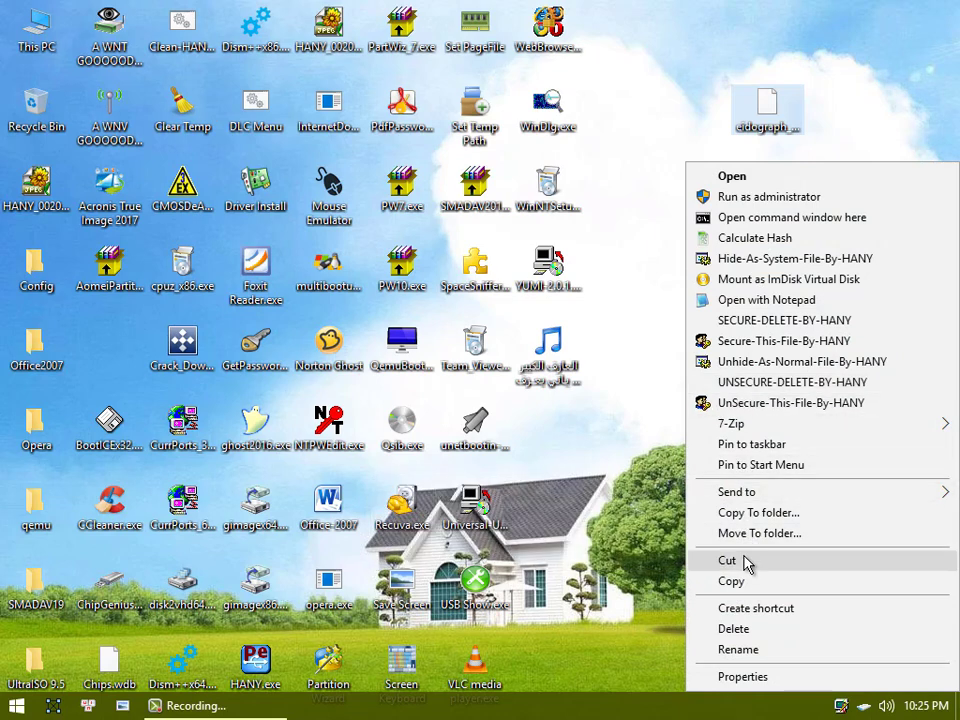
pyautogui.moveTo(754, 493)
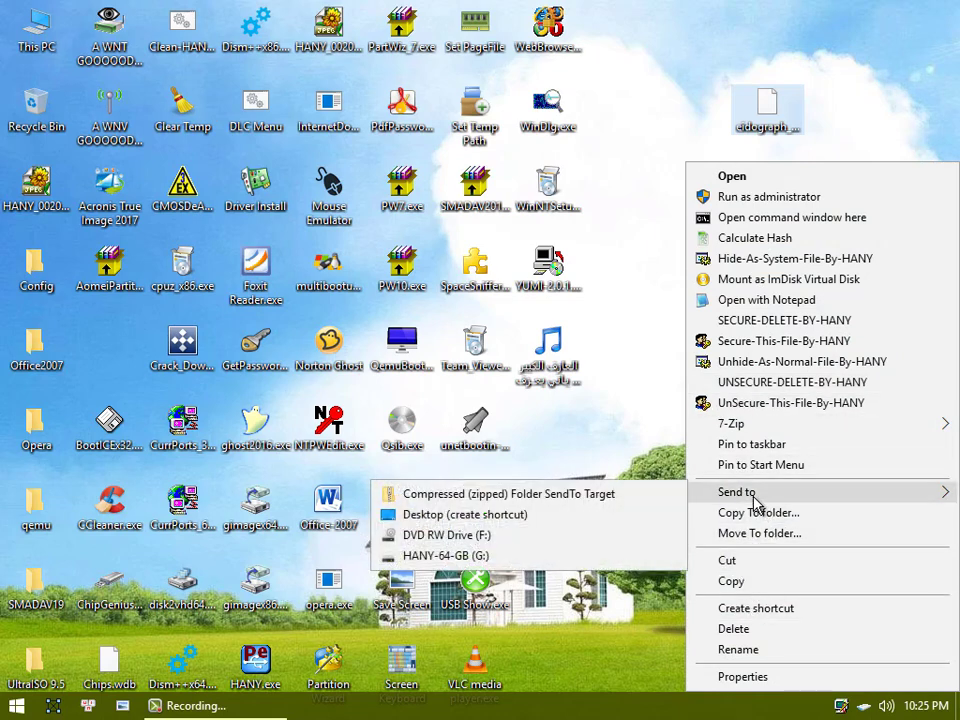
pyautogui.click(480, 494)
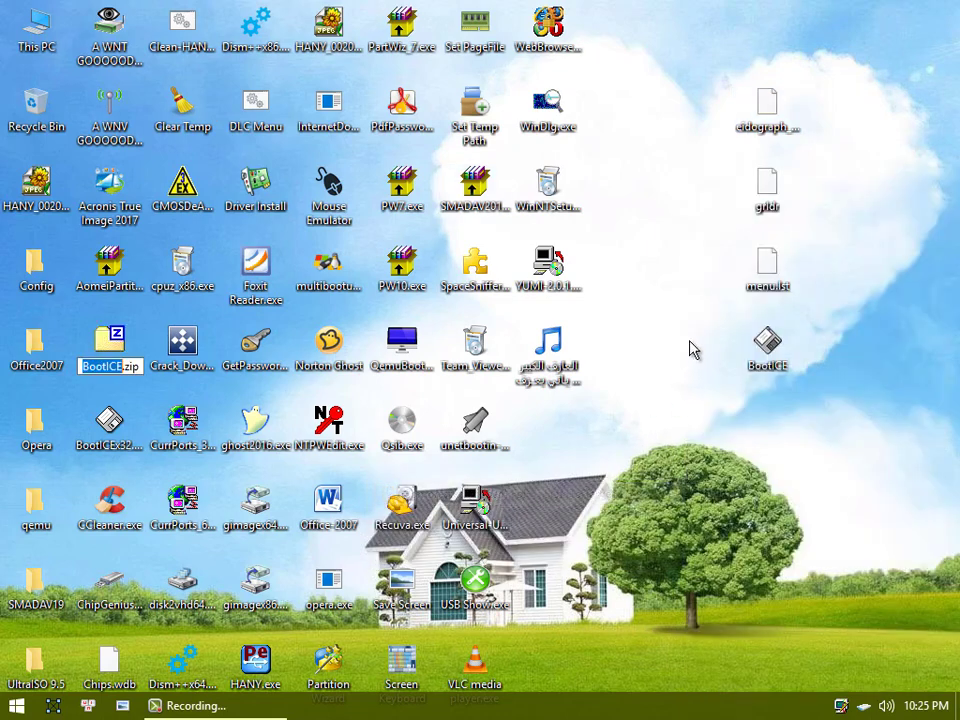
pyautogui.press('Return')
# Place the new archive beside grldr on the desktop and rename it BootFiles.zip.
pyautogui.moveTo(110, 345); pyautogui.dragTo(845, 192)
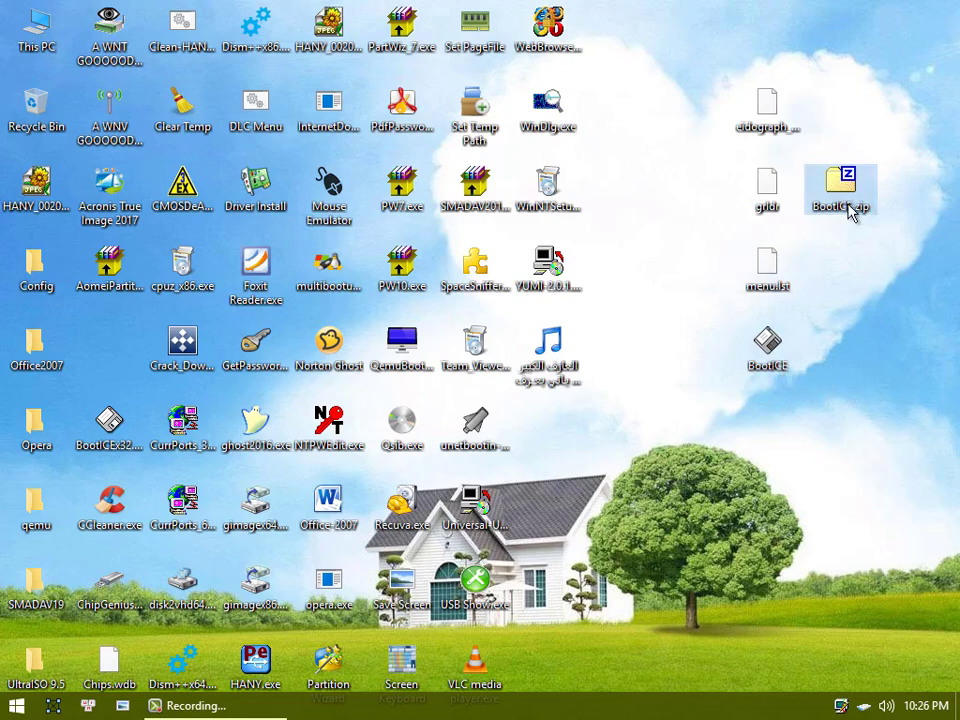
pyautogui.click(849, 207)
pyautogui.click(849, 207)
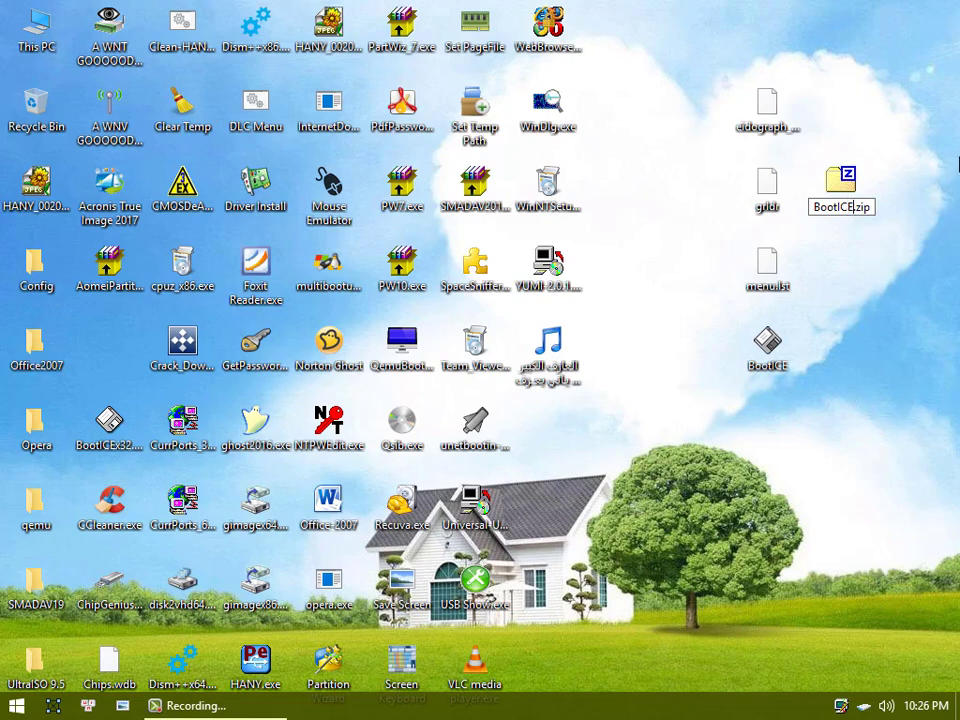
pyautogui.press('BackSpace')
pyautogui.press('BackSpace')
pyautogui.press('BackSpace')
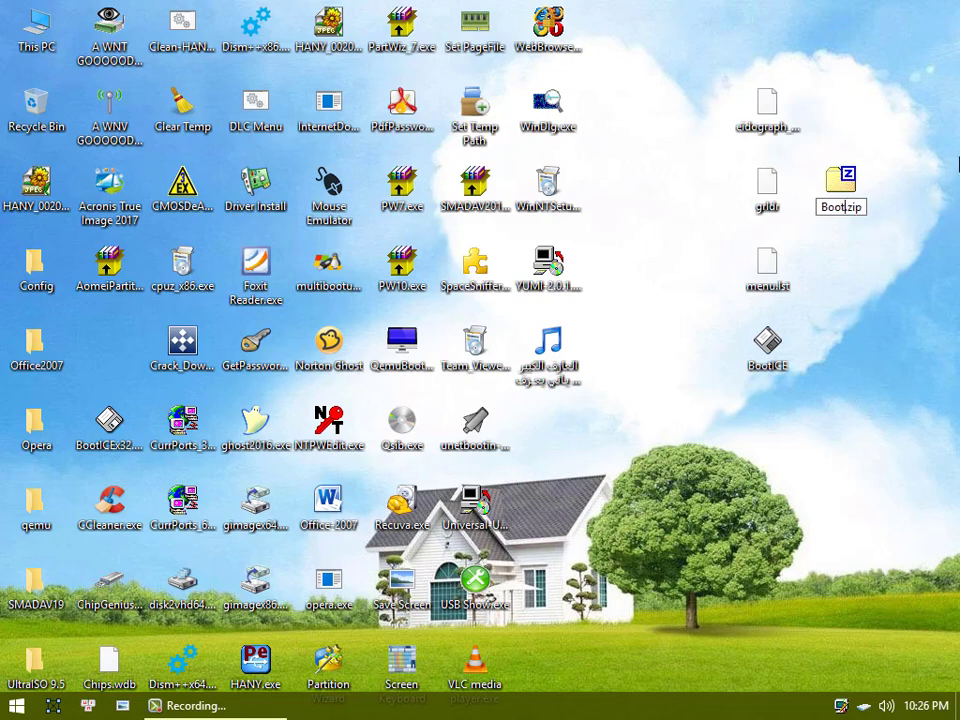
pyautogui.write('Files')
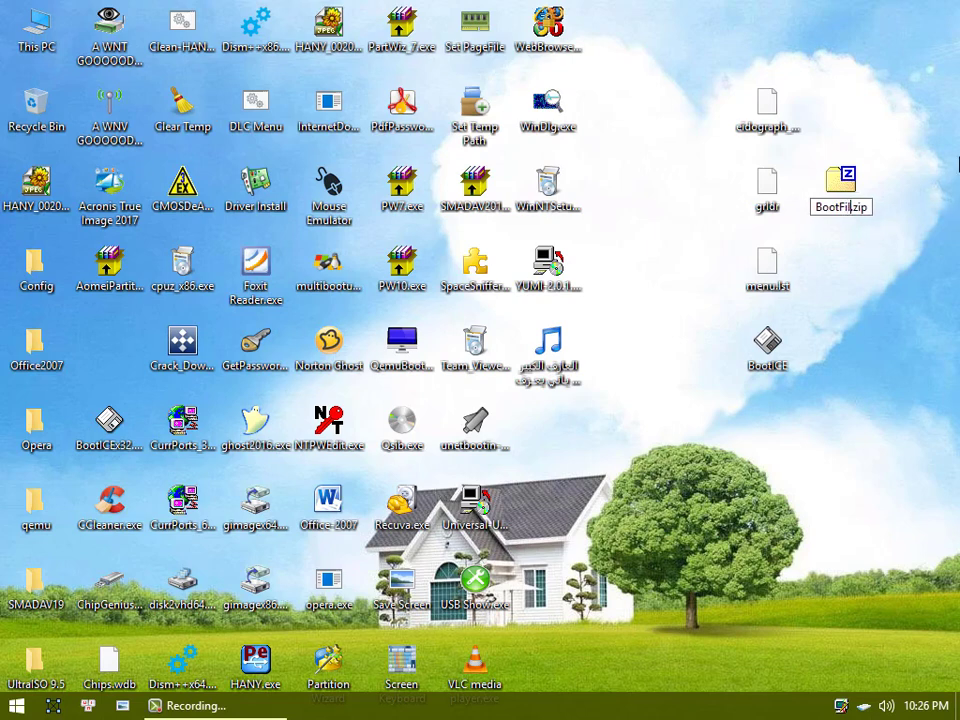
pyautogui.press('Return')
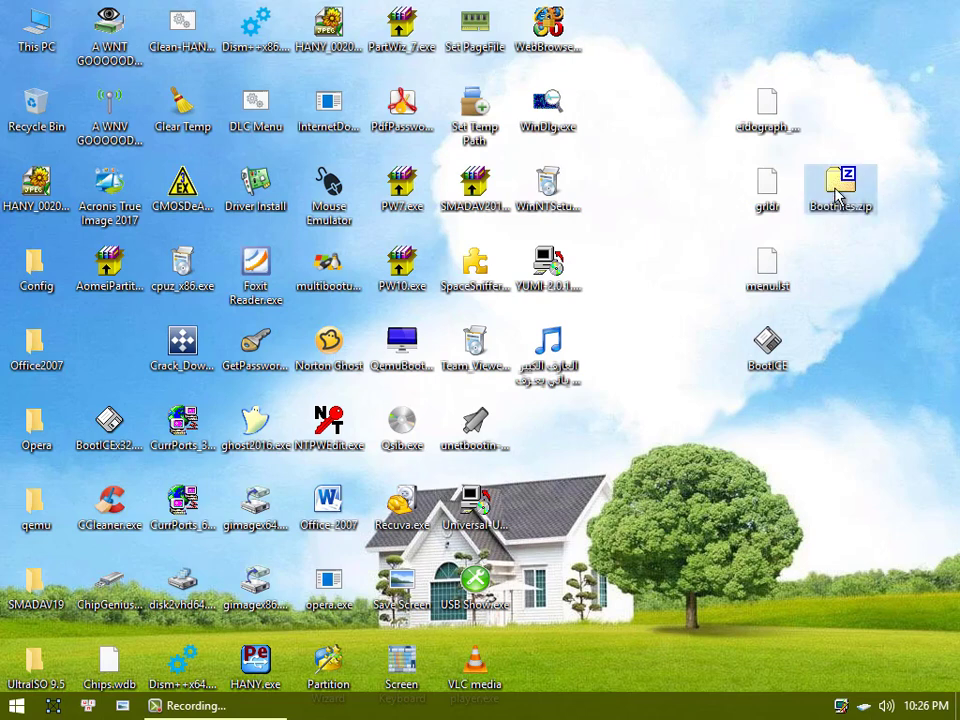
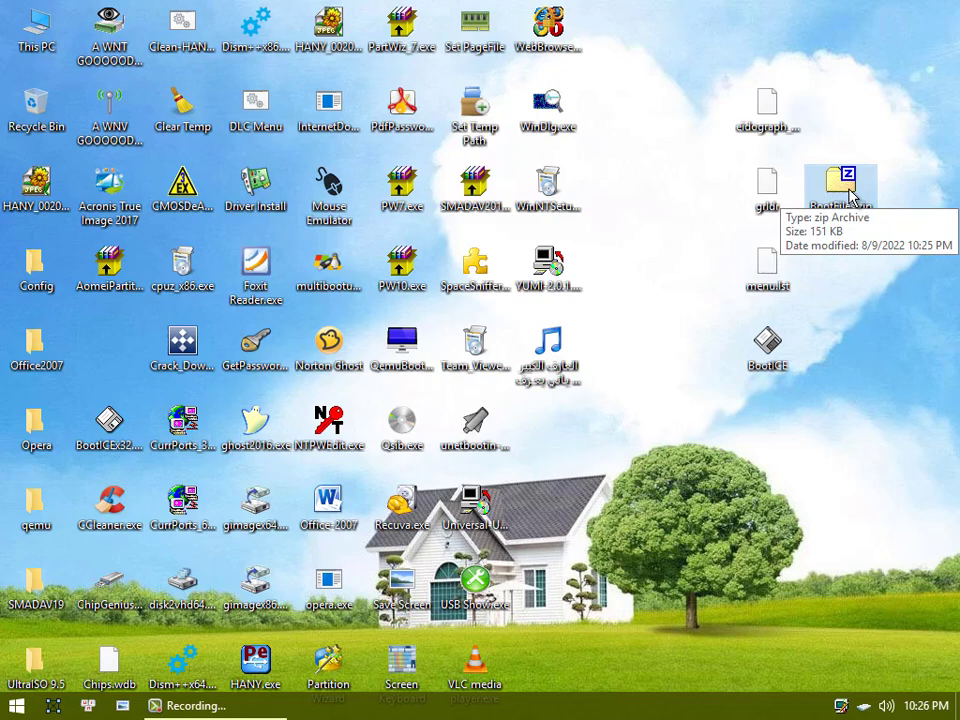
# Open the desktop copy of menu.lst in Notepad and examine its header settings, splash image lines and boot entries.
pyautogui.rightClick(767, 262)
pyautogui.click(741, 250)
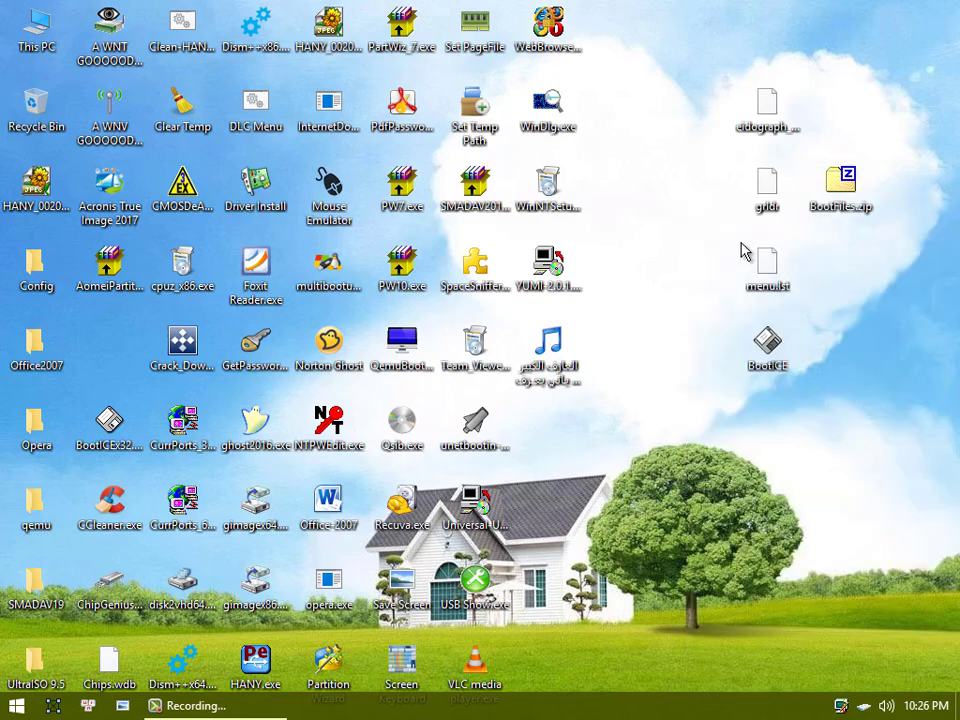
pyautogui.rightClick(765, 264)
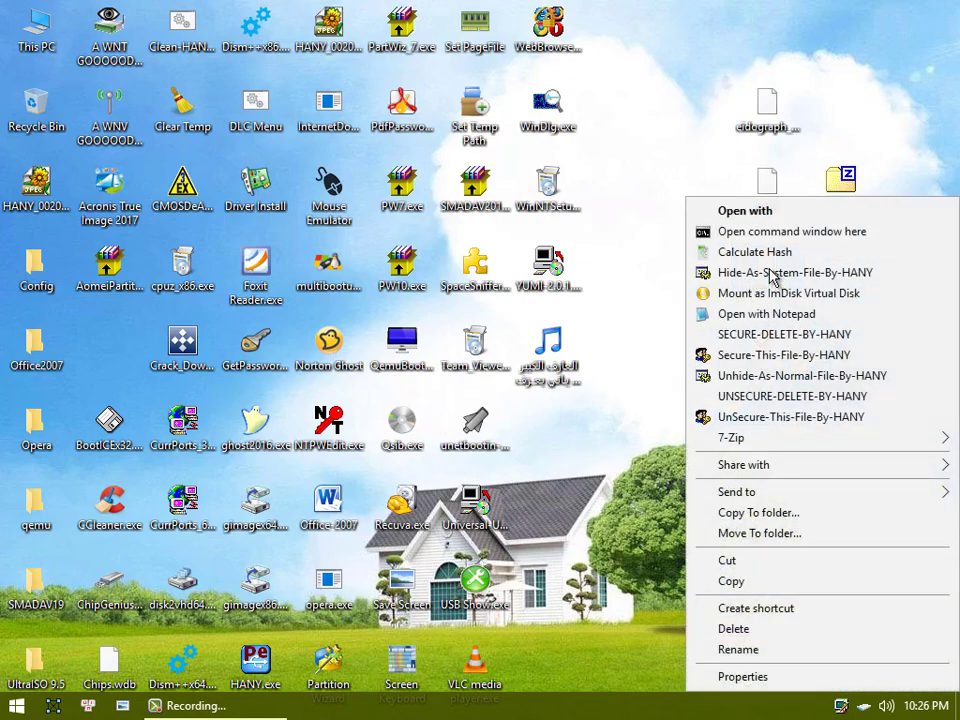
pyautogui.click(741, 316)
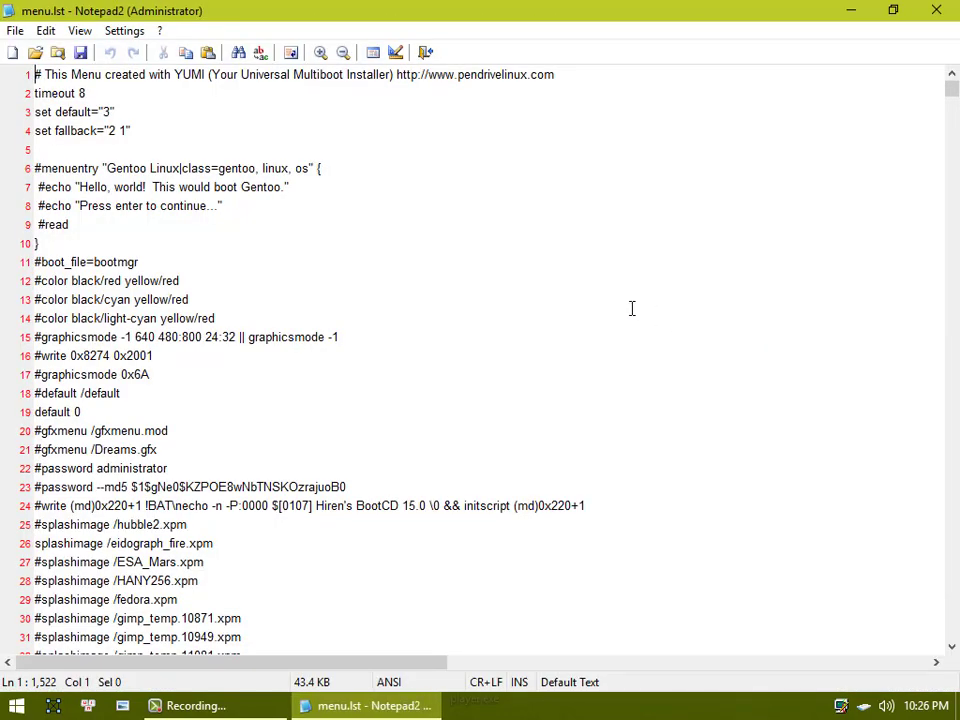
pyautogui.scroll(-2, 154, 310)
pyautogui.scroll(-3, 143, 307)
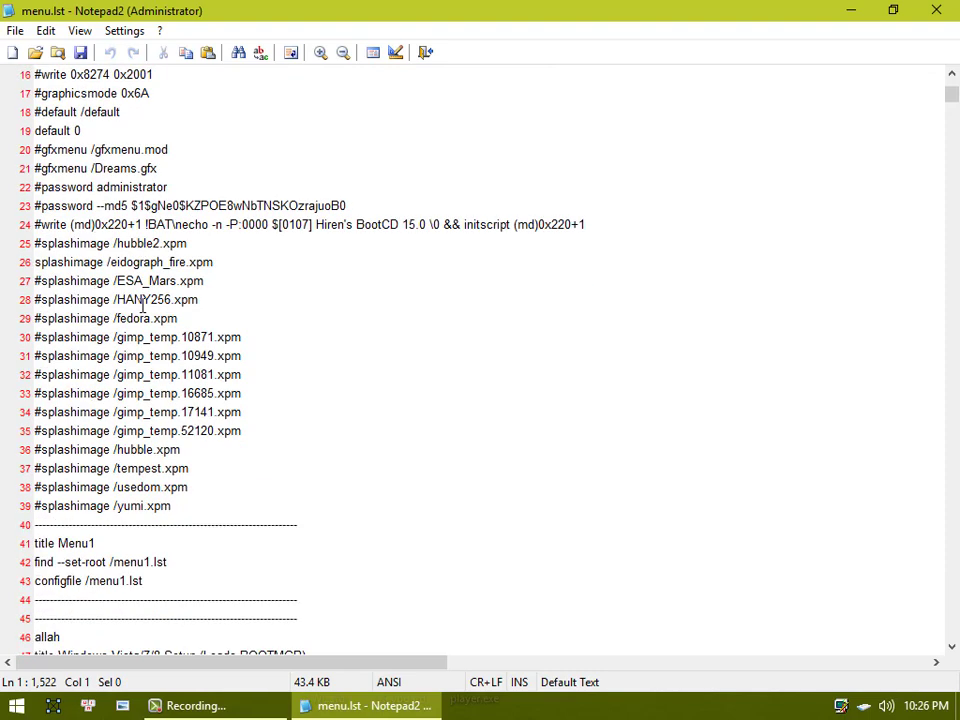
pyautogui.scroll(5, 143, 307)
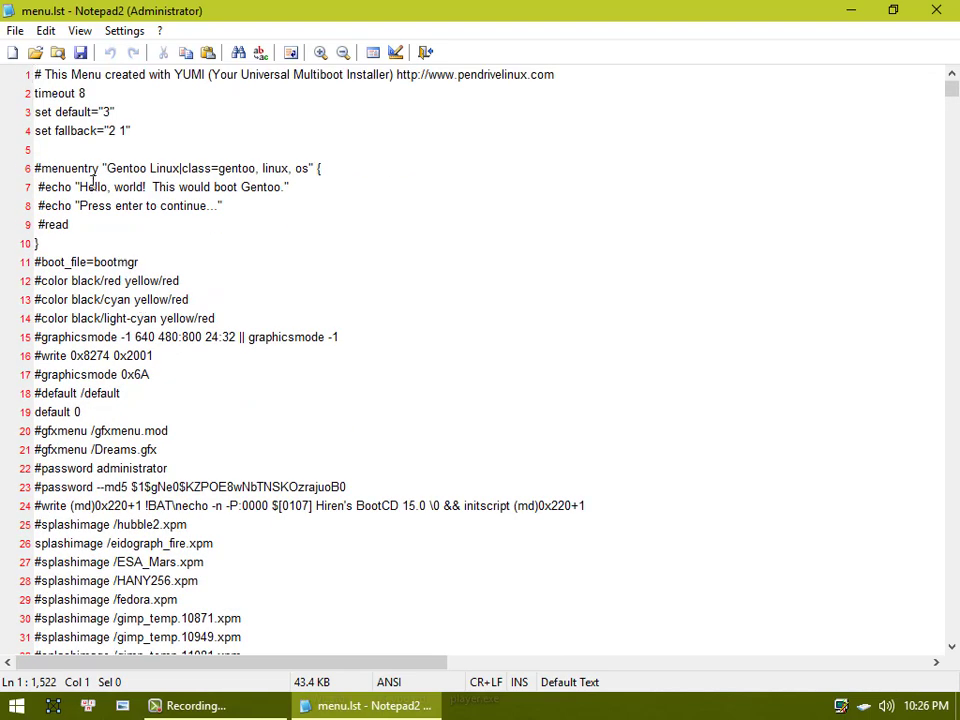
pyautogui.scroll(-18, 169, 324)
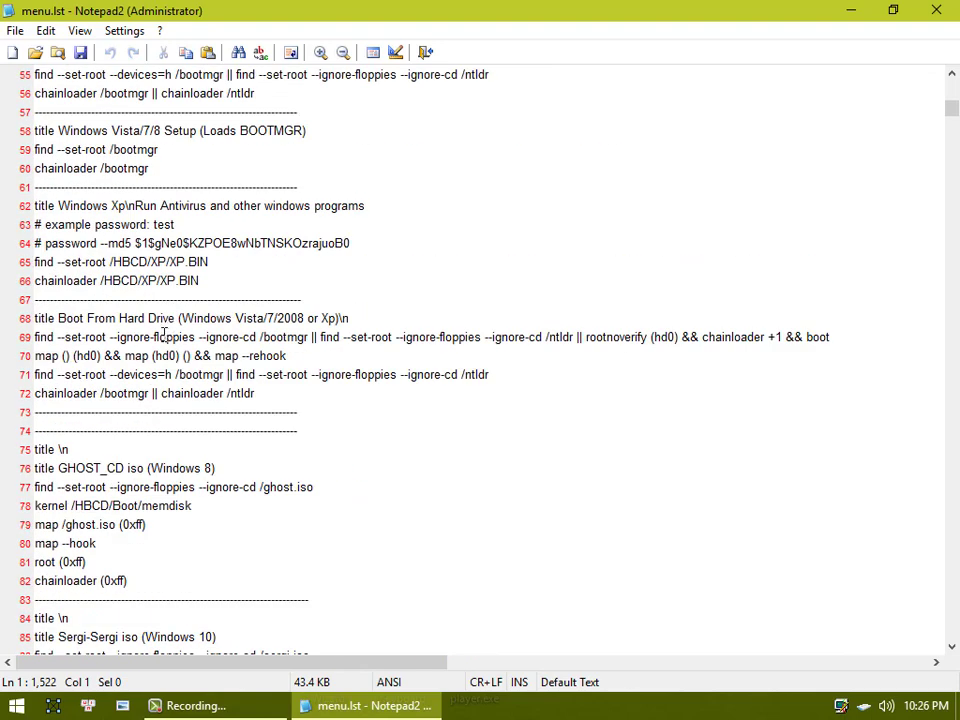
pyautogui.scroll(-4, 147, 316)
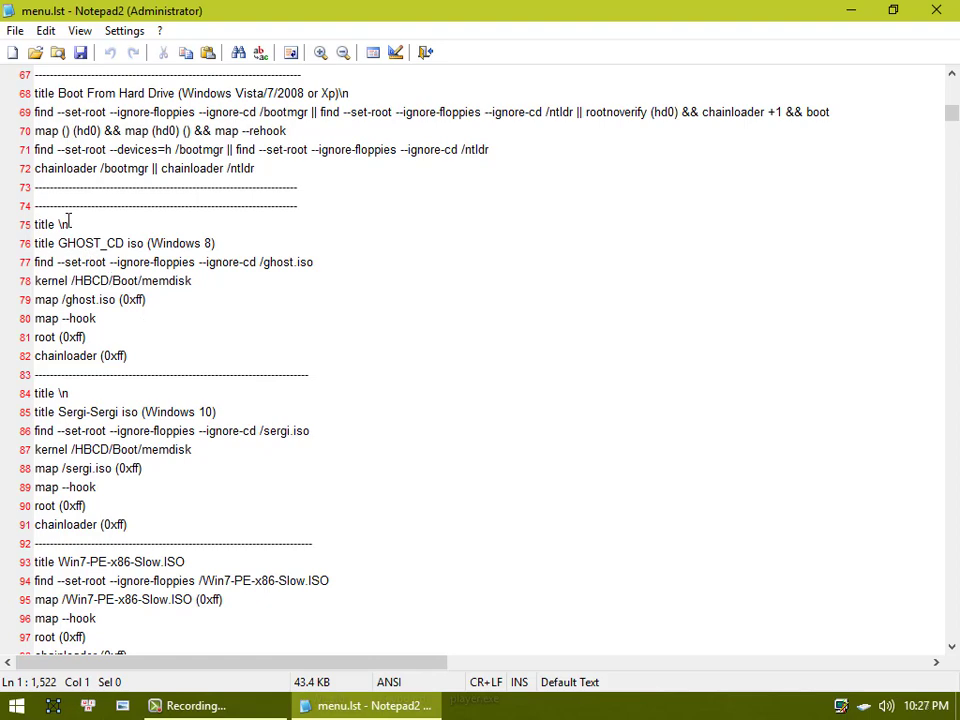
pyautogui.scroll(-3, 95, 364)
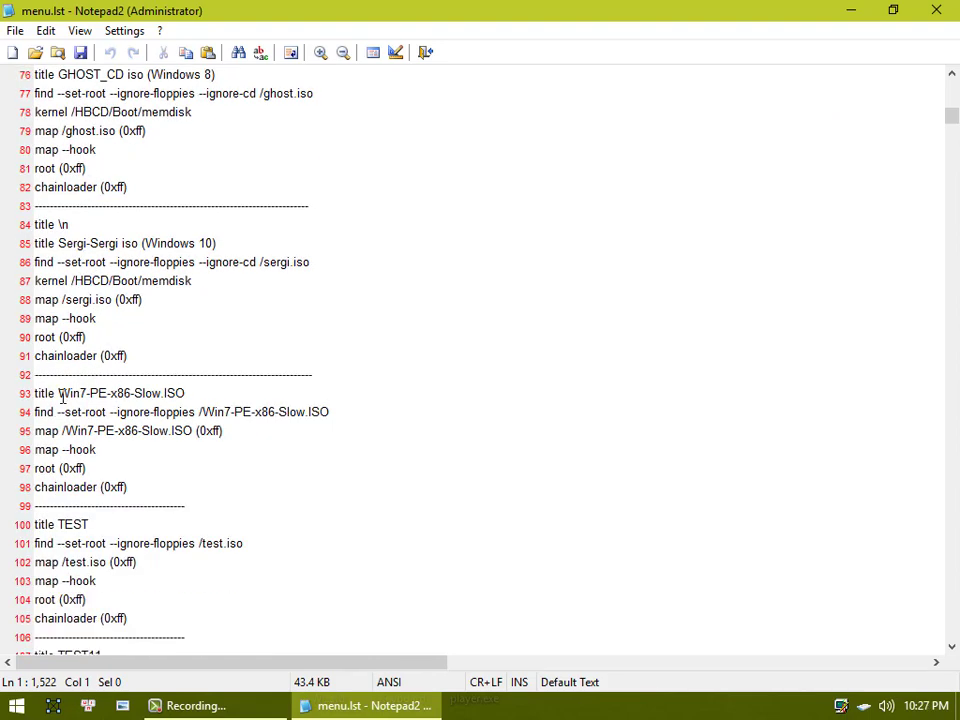
pyautogui.scroll(-2, 102, 403)
pyautogui.scroll(9, 148, 318)
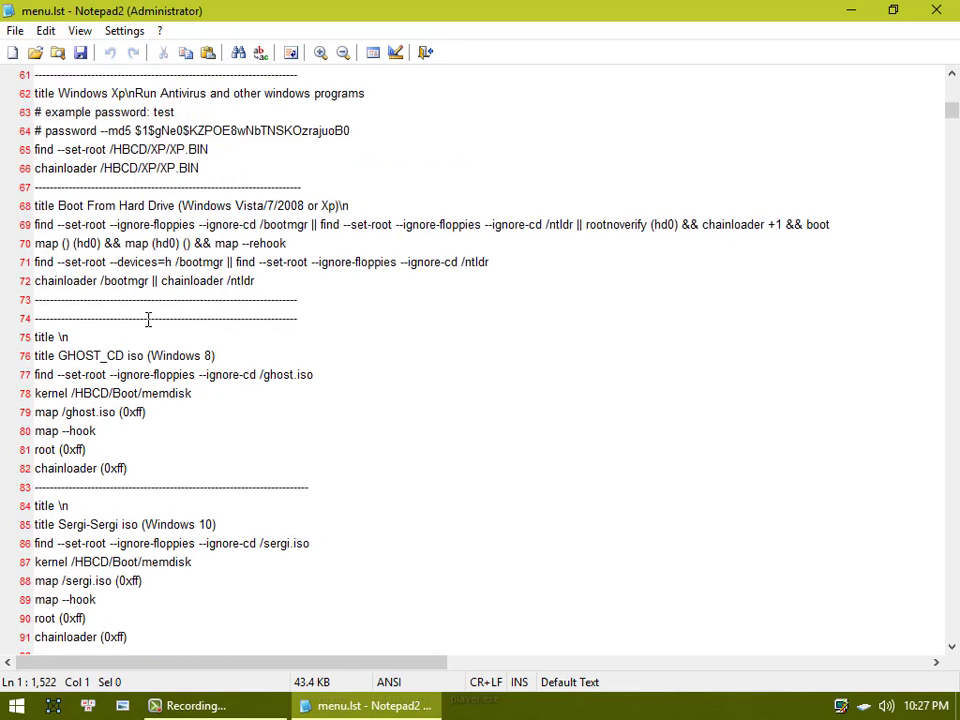
pyautogui.scroll(2, 94, 313)
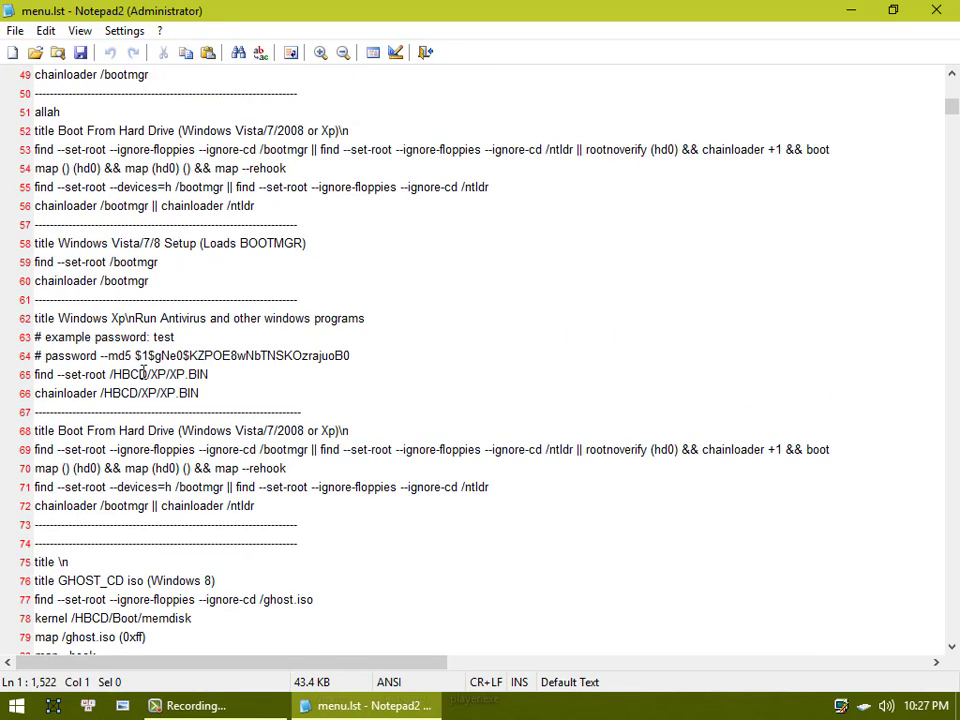
pyautogui.scroll(3, 191, 260)
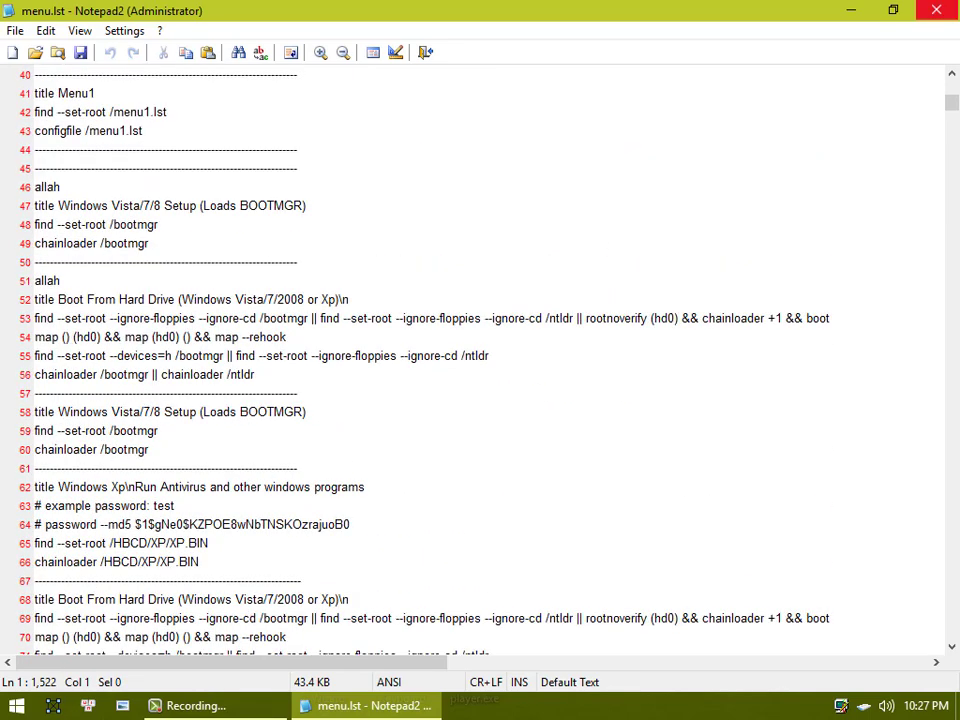
# Reopen the desktop menu.lst in Notepad and examine its hard-drive boot, GHOST_CD and Sergi-Sergi entries.
pyautogui.click(937, 10)
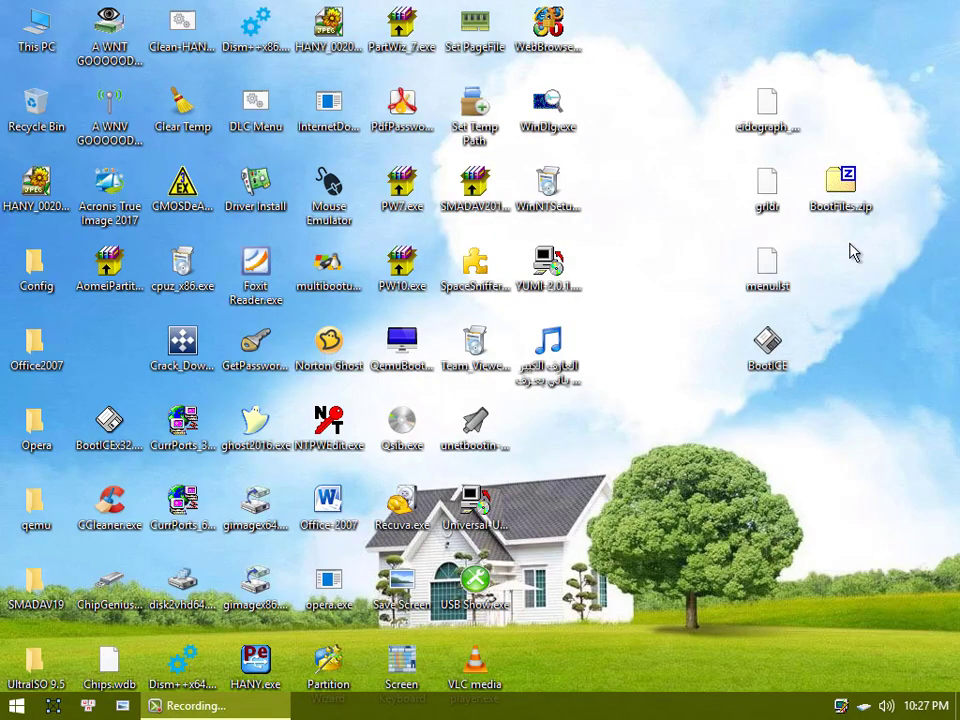
pyautogui.click(770, 275)
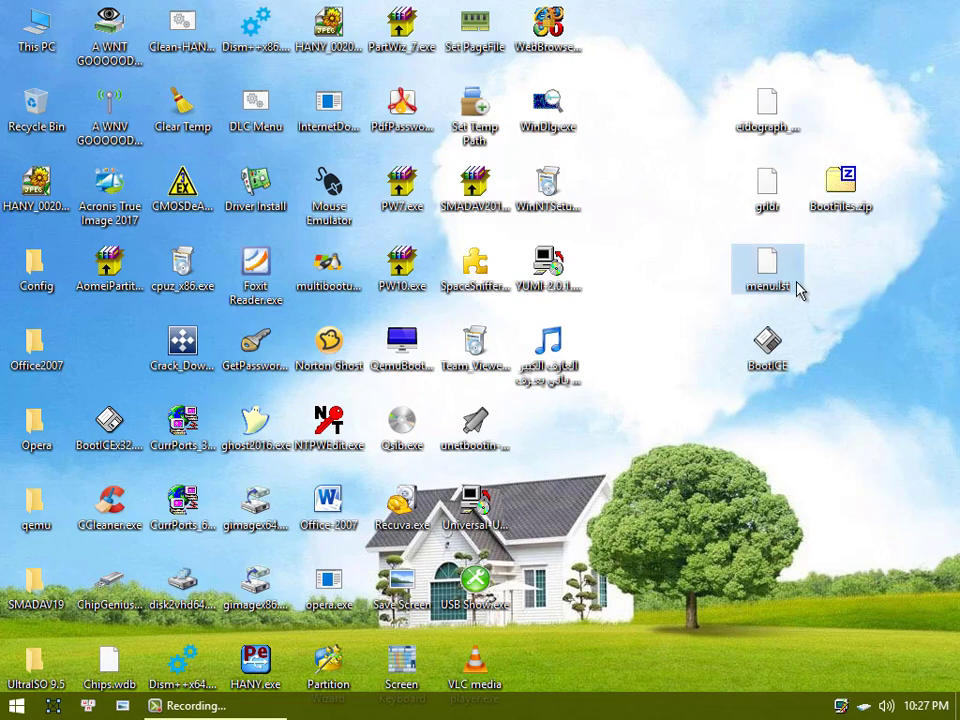
pyautogui.rightClick(767, 265)
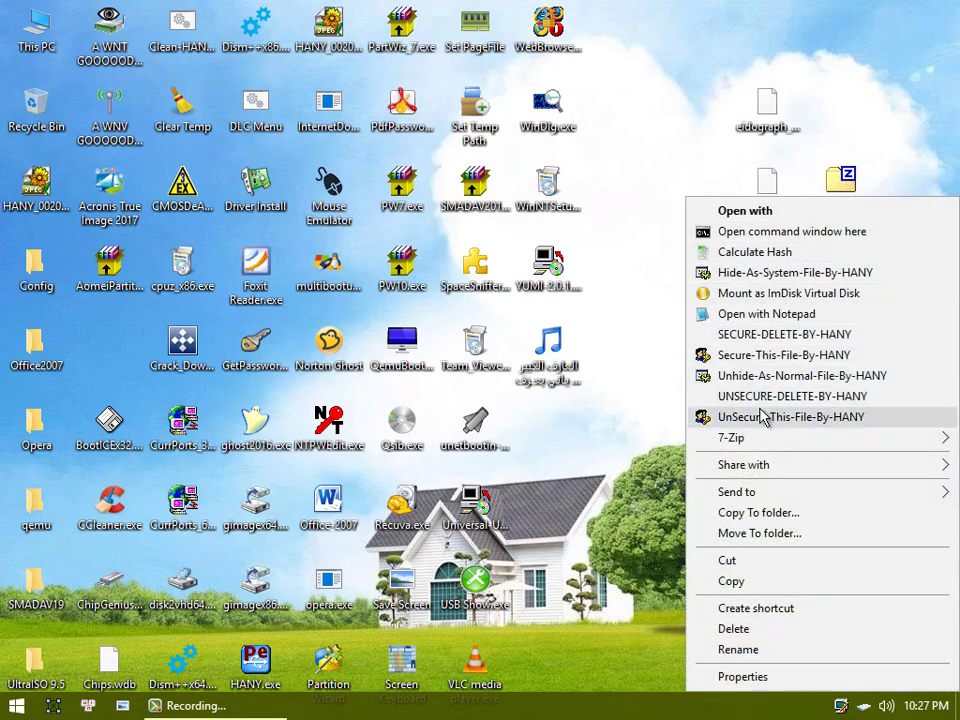
pyautogui.click(758, 313)
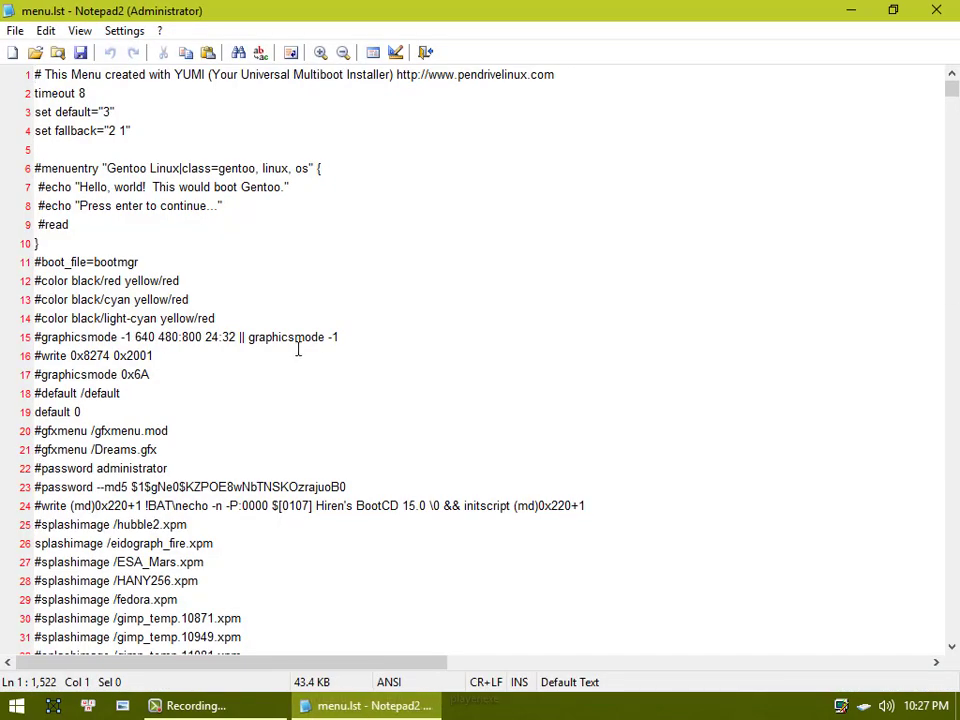
pyautogui.scroll(-13, 298, 347)
pyautogui.scroll(-4, 252, 341)
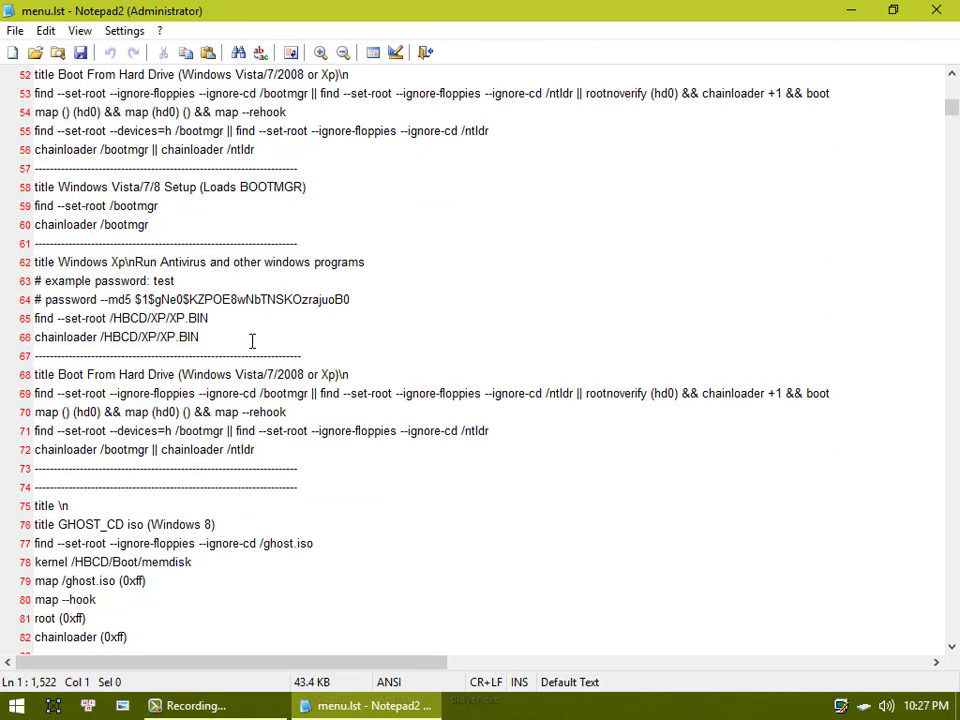
pyautogui.scroll(-4, 212, 308)
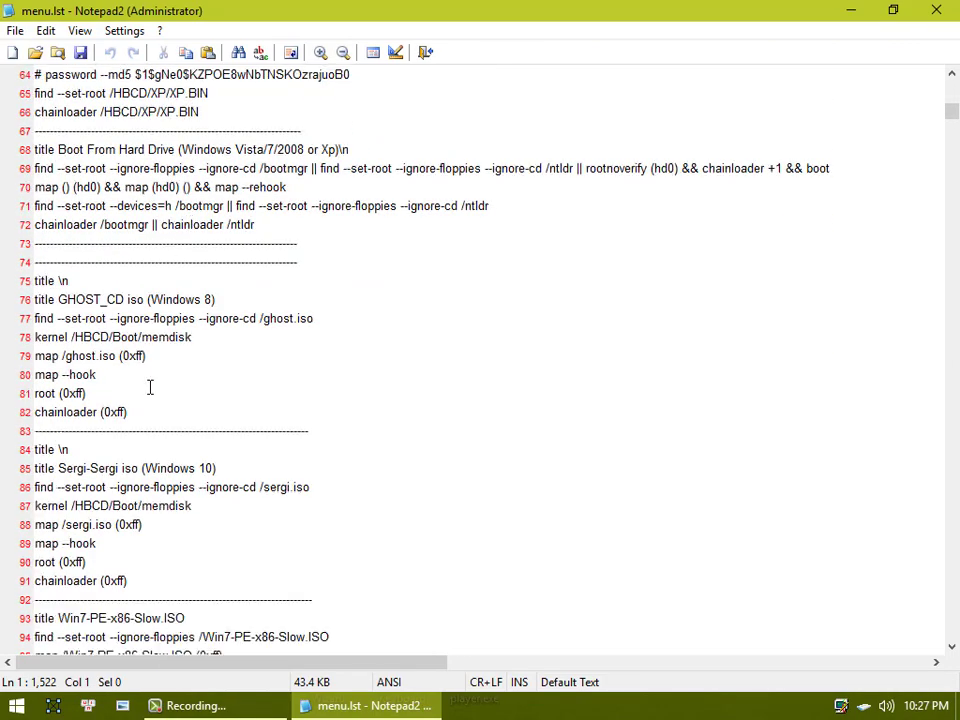
pyautogui.click(936, 10)
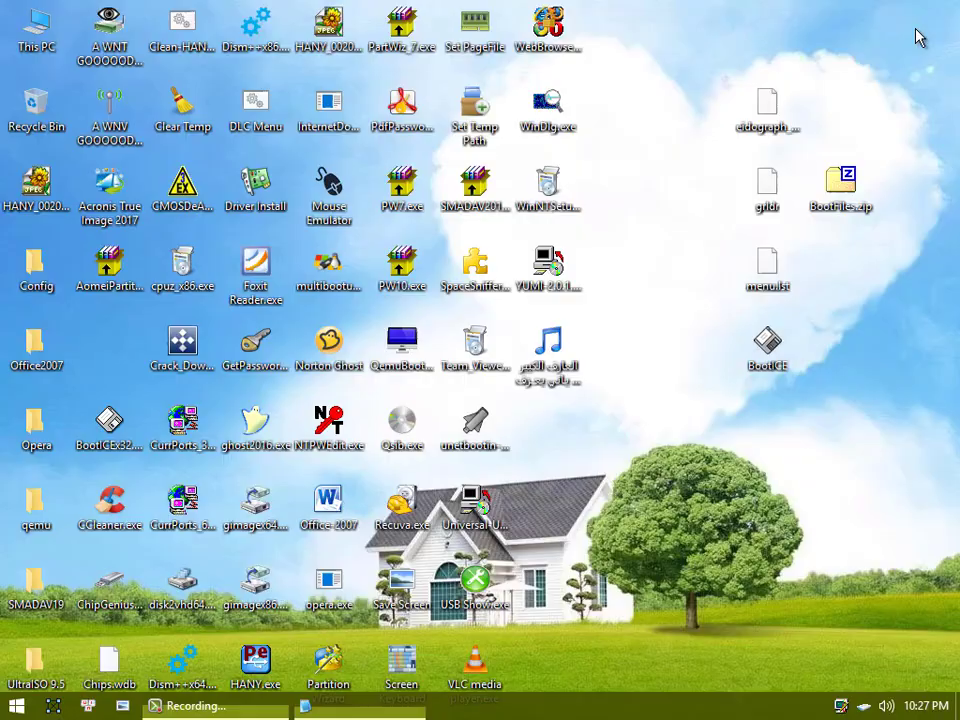
# Permanently delete BootFiles.zip from the desktop.
pyautogui.click(838, 190)
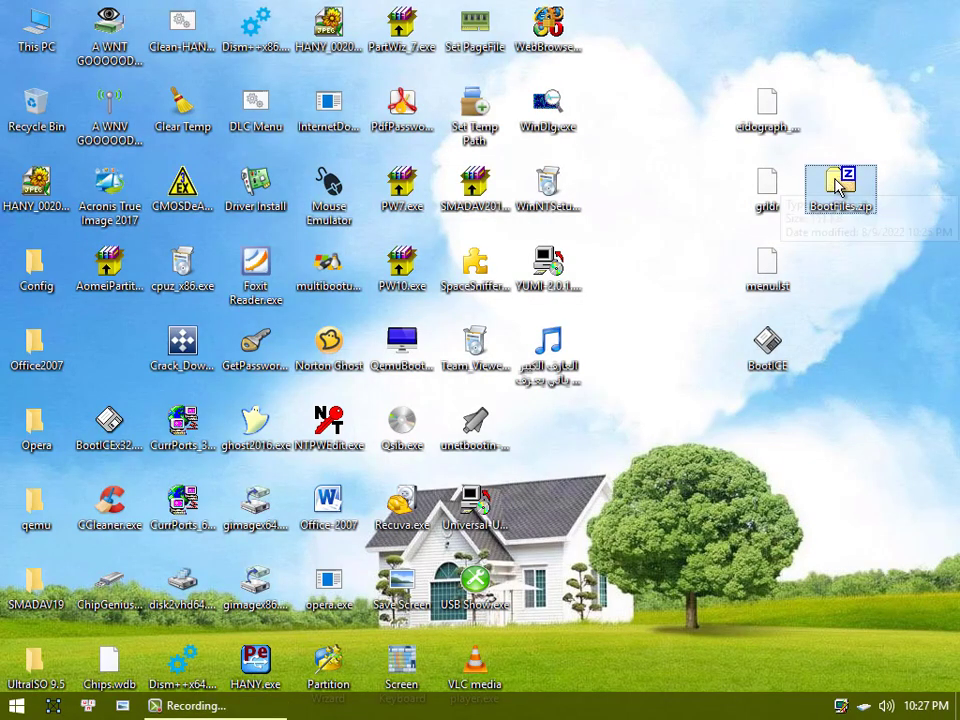
pyautogui.hotkey('shift', 'Delete')
pyautogui.click(580, 433)
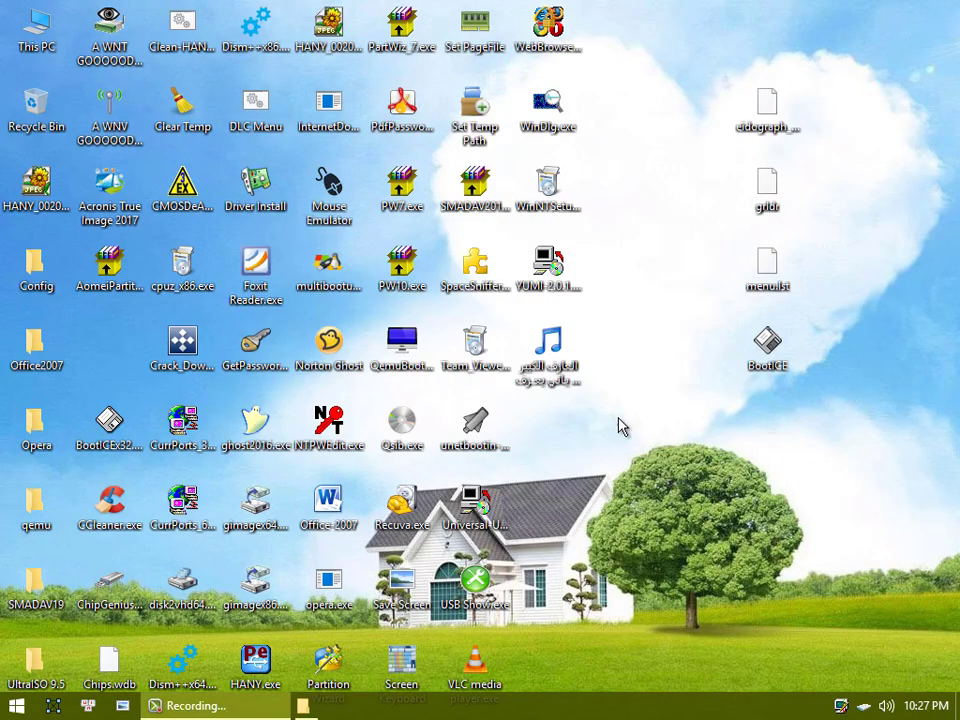
# Open the desktop menu.lst in Notepad and review its header lines and boot entries down to the TEST ISO entries.
pyautogui.rightClick(760, 275)
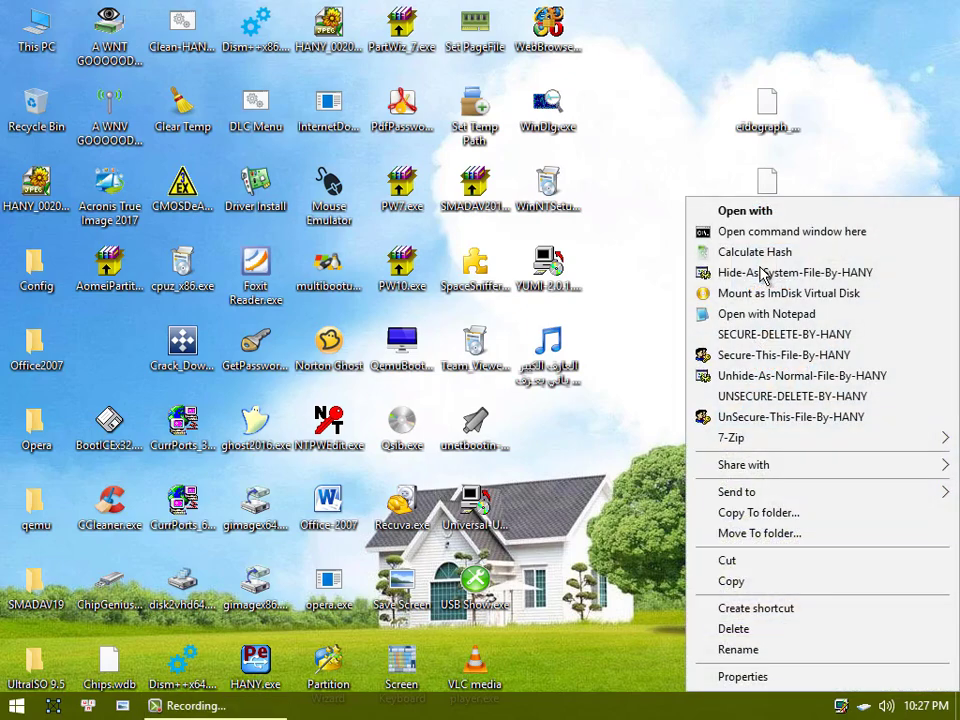
pyautogui.click(724, 314)
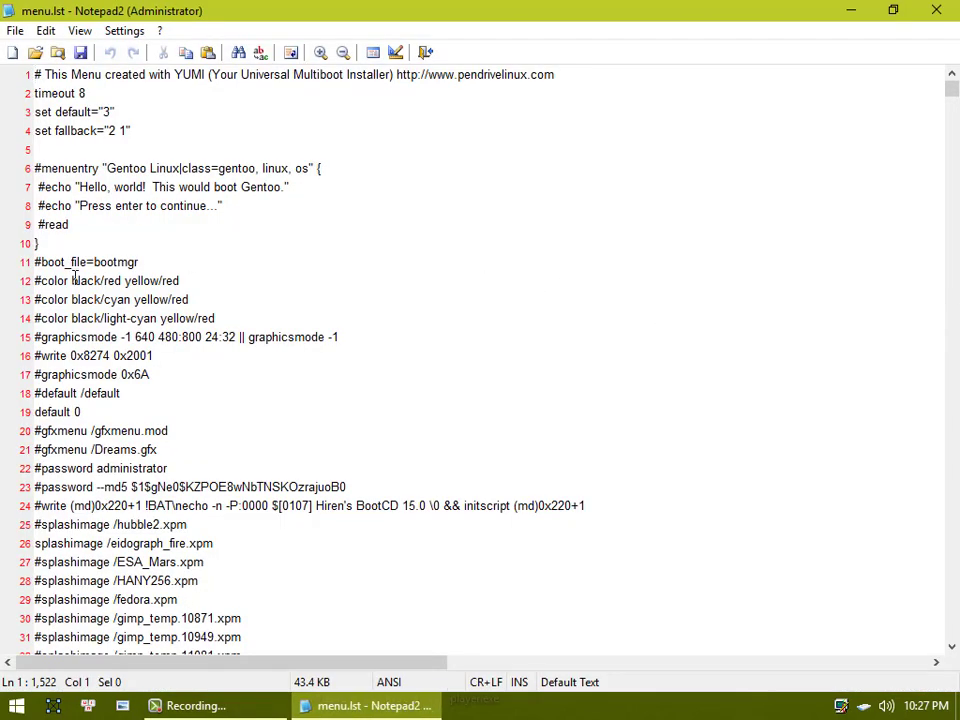
pyautogui.scroll(-3, 68, 240)
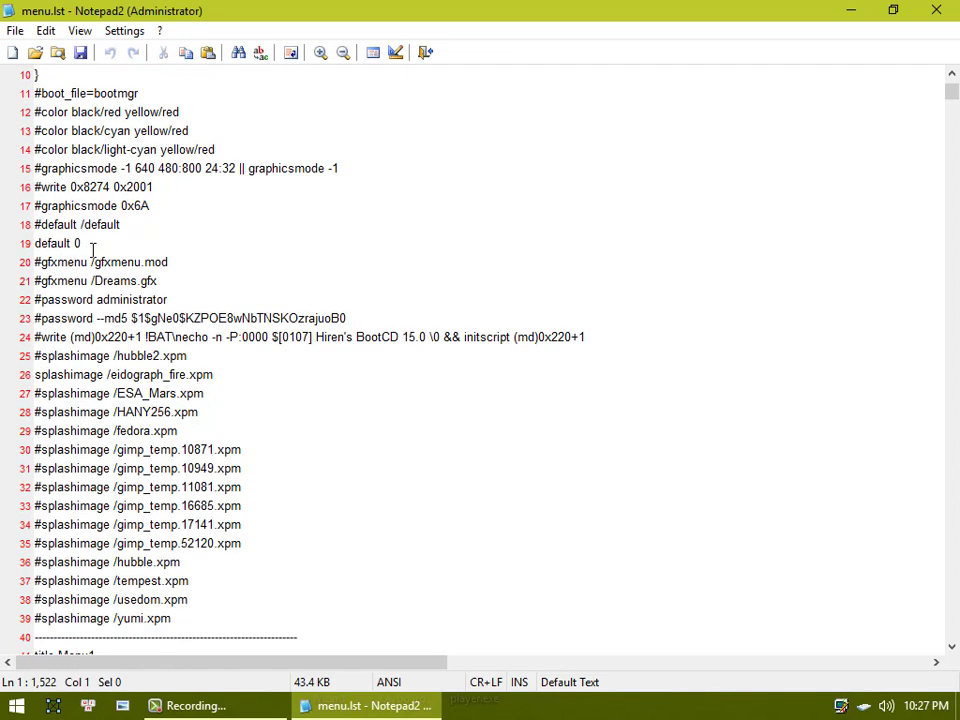
pyautogui.scroll(-1, 93, 246)
pyautogui.scroll(-13, 93, 246)
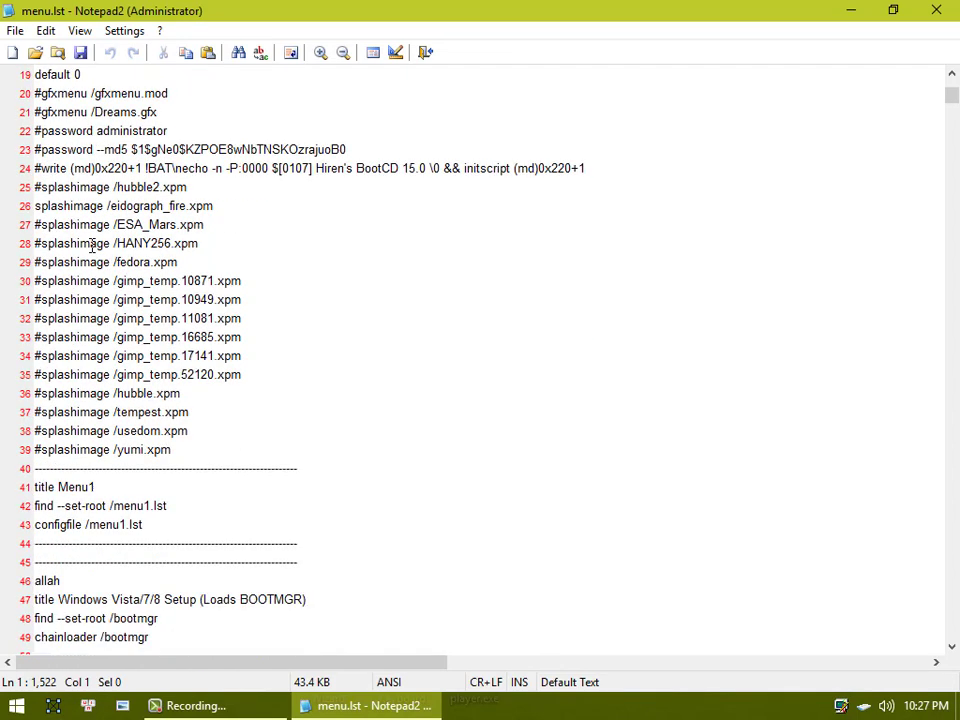
pyautogui.scroll(-1, 92, 246)
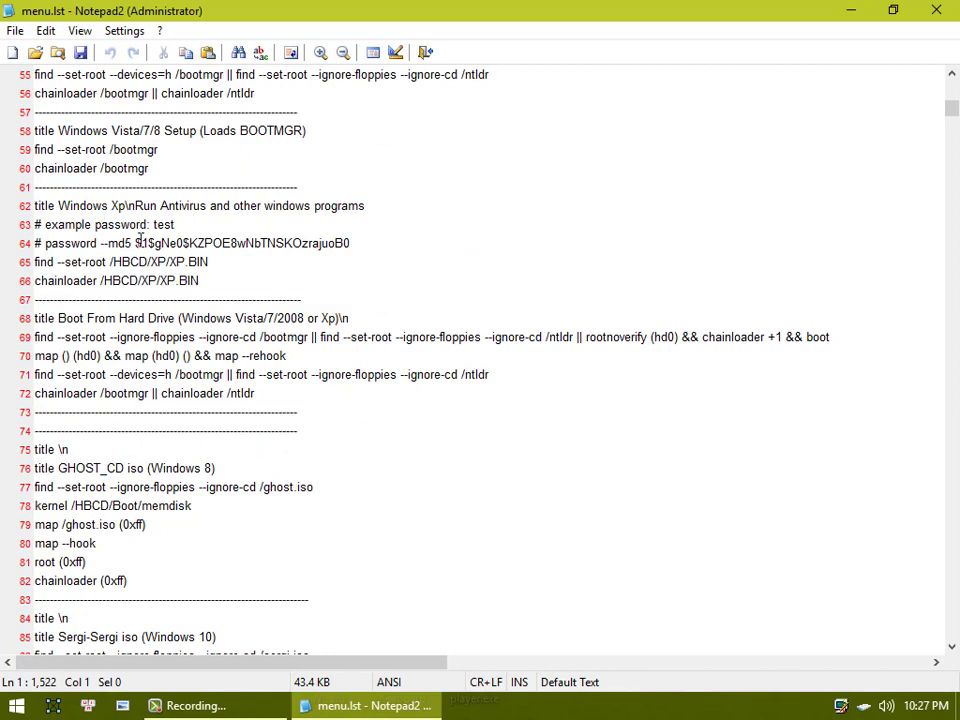
pyautogui.scroll(-6, 131, 212)
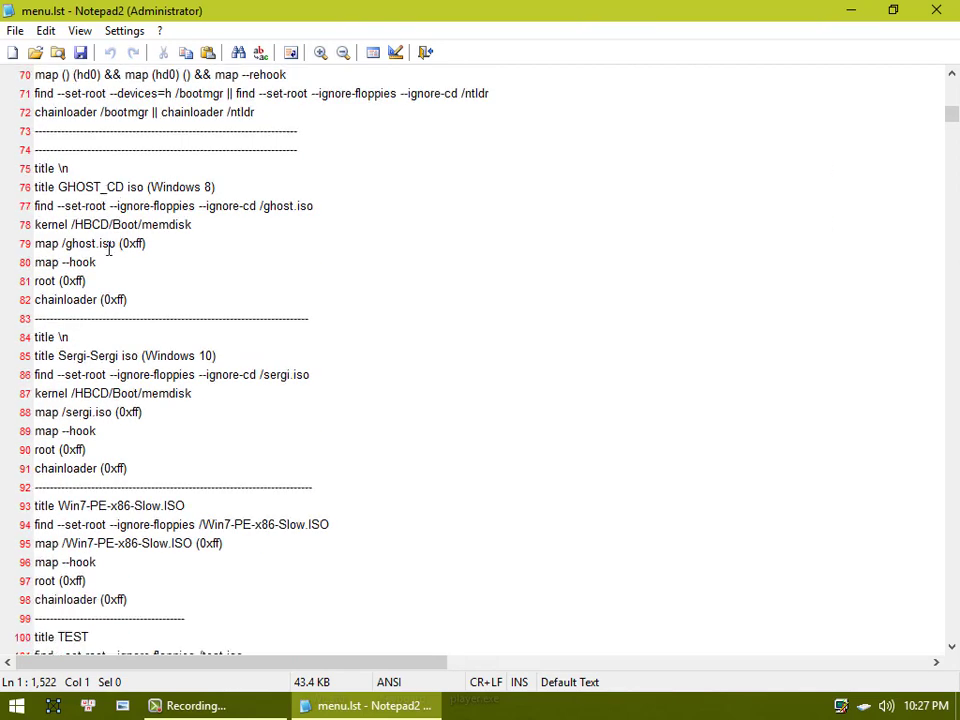
pyautogui.scroll(-4, 106, 249)
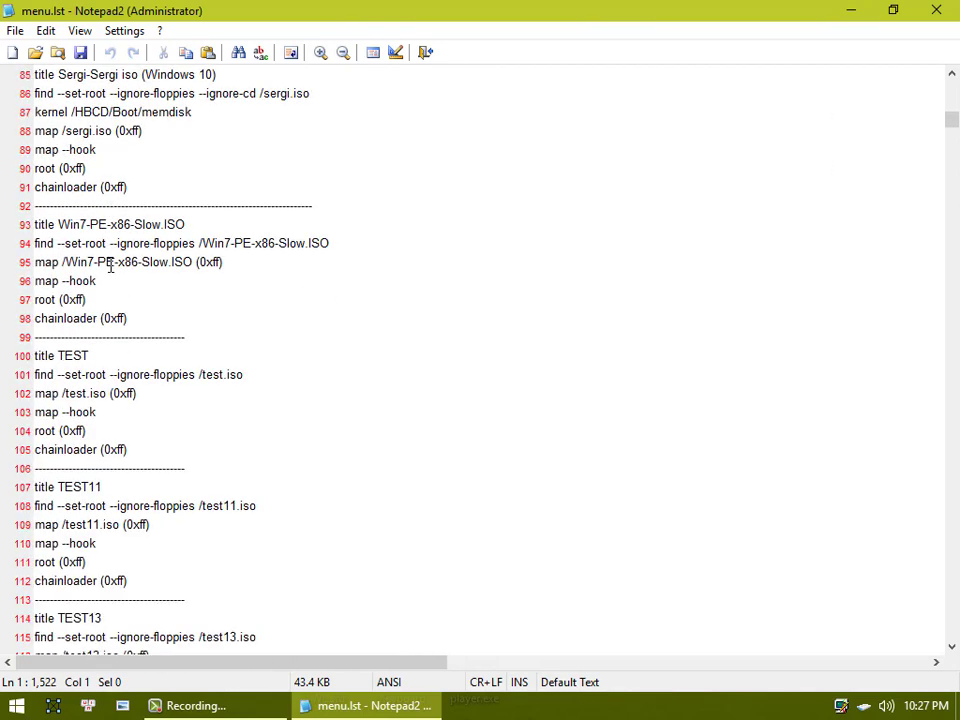
pyautogui.scroll(-2, 100, 240)
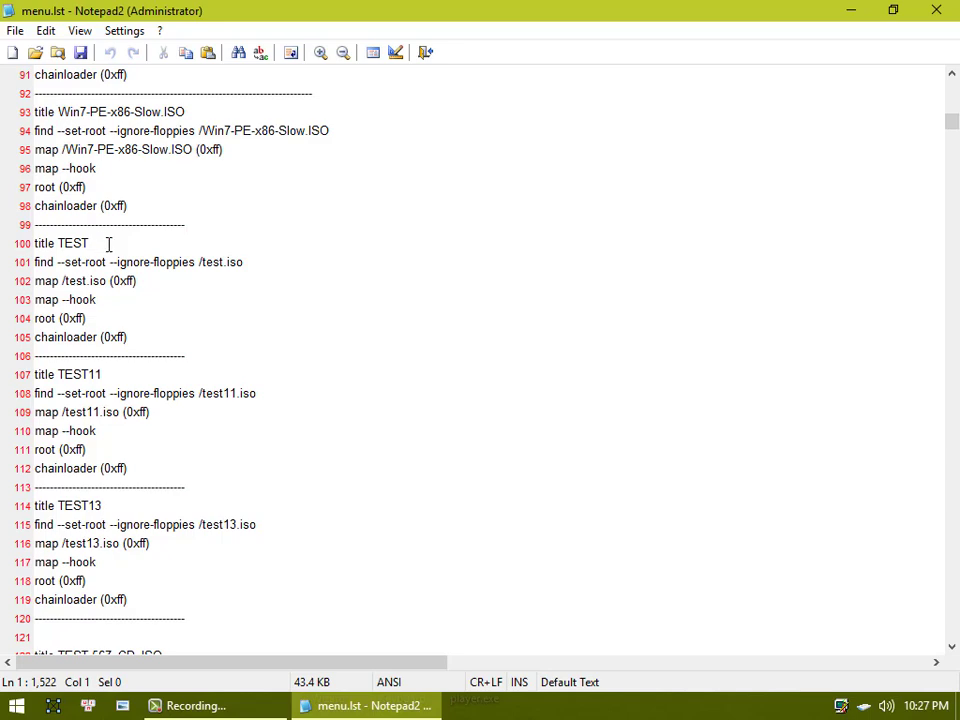
pyautogui.scroll(-7, 108, 243)
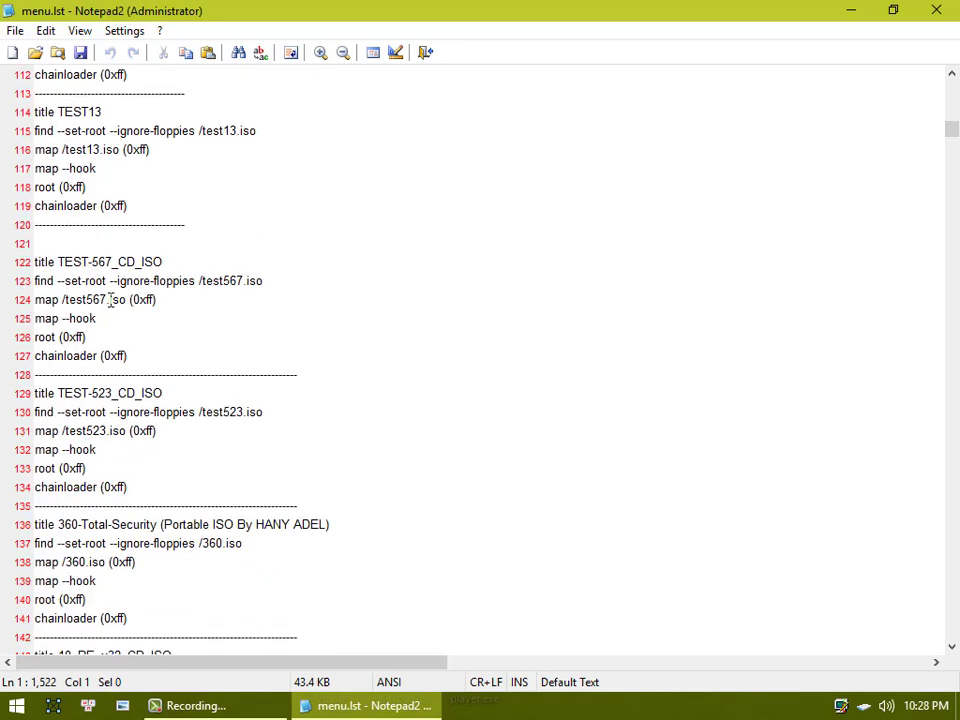
# Copy the whole GHOST_CD iso (Windows 8) entry, from its title \n line through chainloader (0xff).
pyautogui.scroll(16, 110, 300)
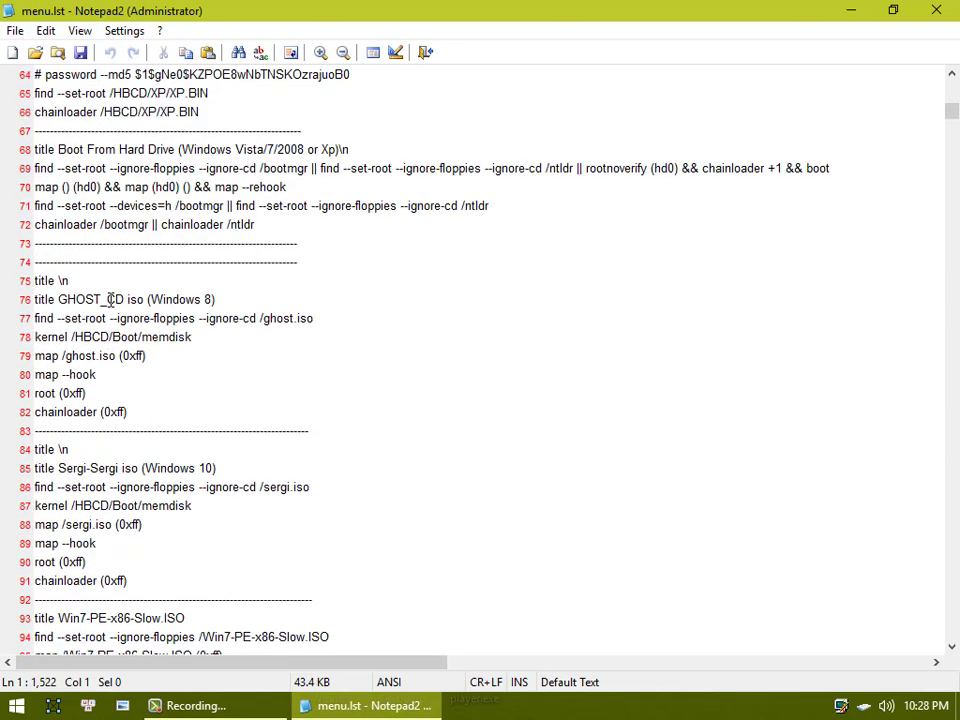
pyautogui.scroll(1, 112, 300)
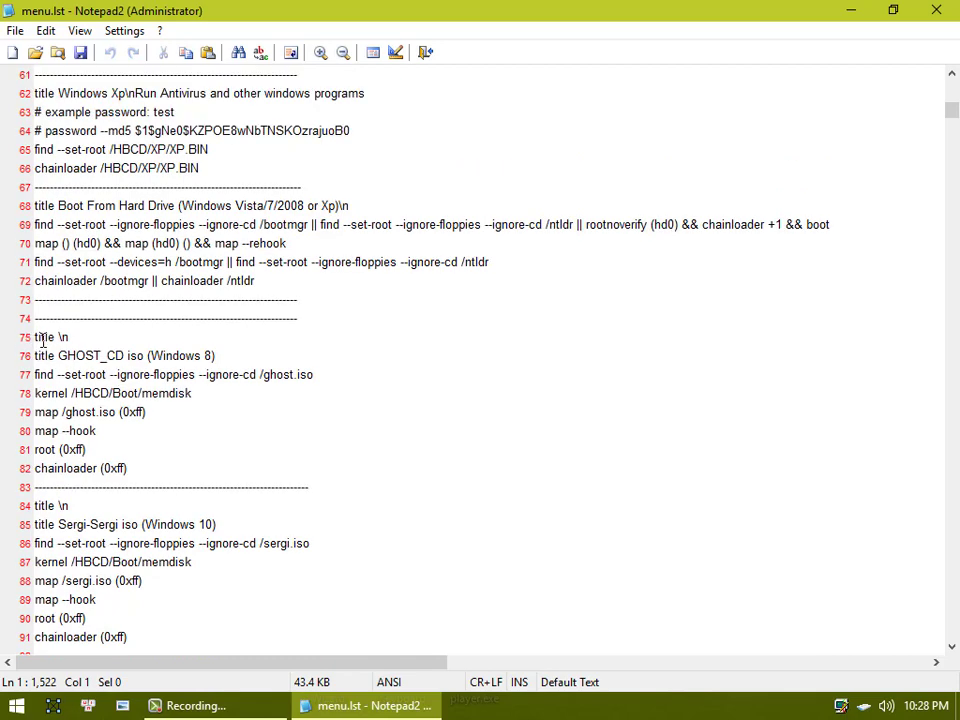
pyautogui.moveTo(35, 337); pyautogui.dragTo(226, 471)
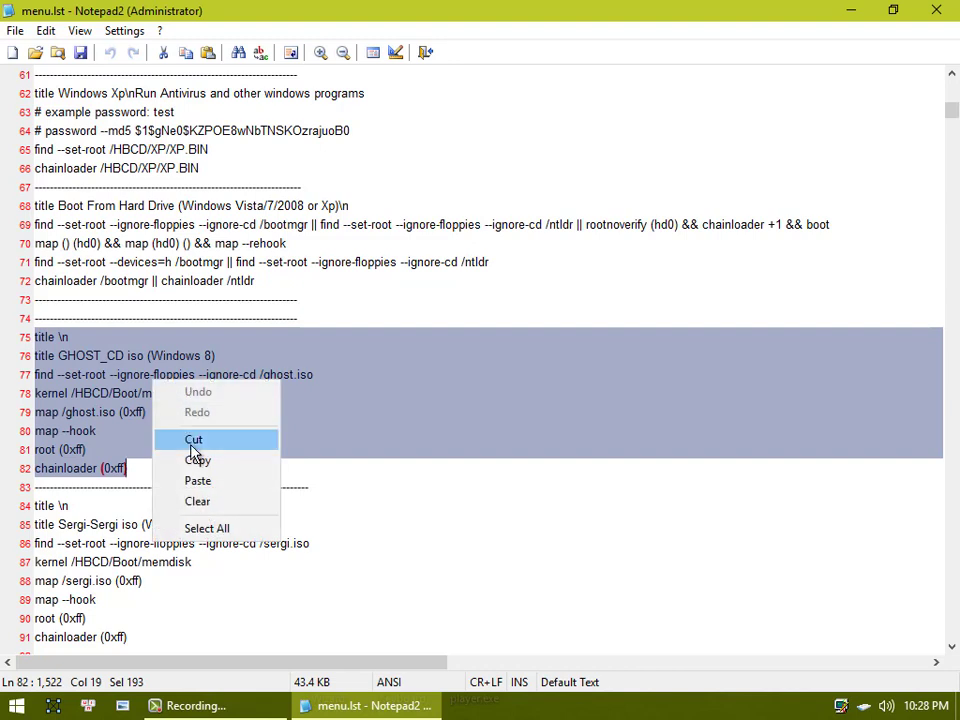
pyautogui.click(197, 460)
pyautogui.click(201, 474)
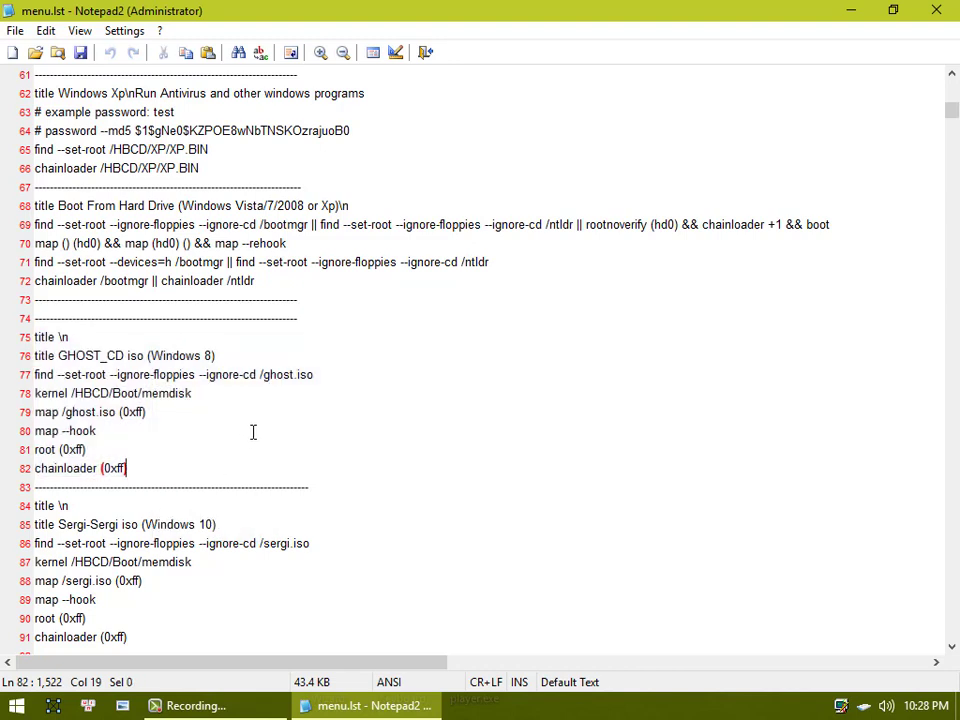
# Add a line of dashes below the GHOST_CD iso entry and paste the copied entry beneath it.
pyautogui.press('Return')
pyautogui.press('Return')
pyautogui.press('Up')
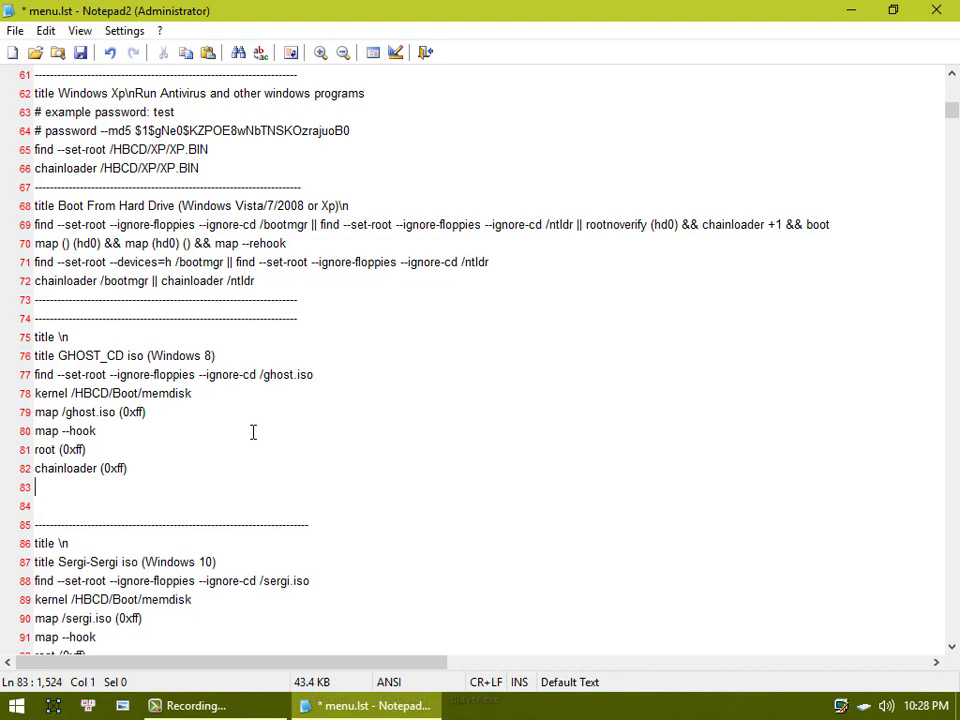
pyautogui.write('----------------------------------------------------------------------')
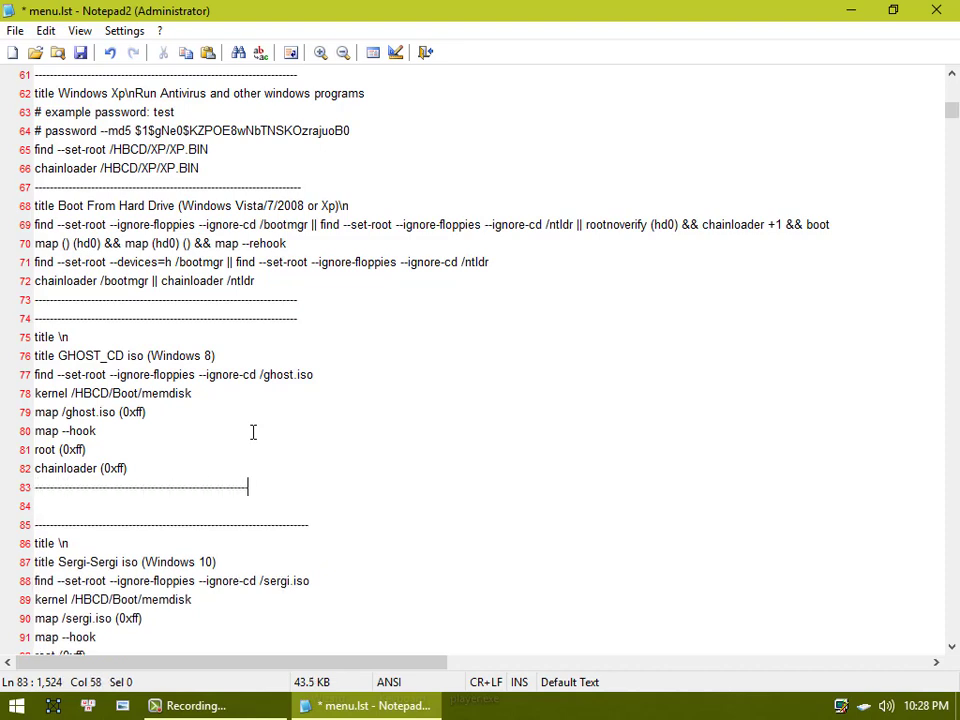
pyautogui.write('---')
pyautogui.click(88, 507)
pyautogui.hotkey('ctrl', 'v')
# Change the pasted entry's title to "Install (Windows 7)".
pyautogui.scroll(-5, 88, 470)
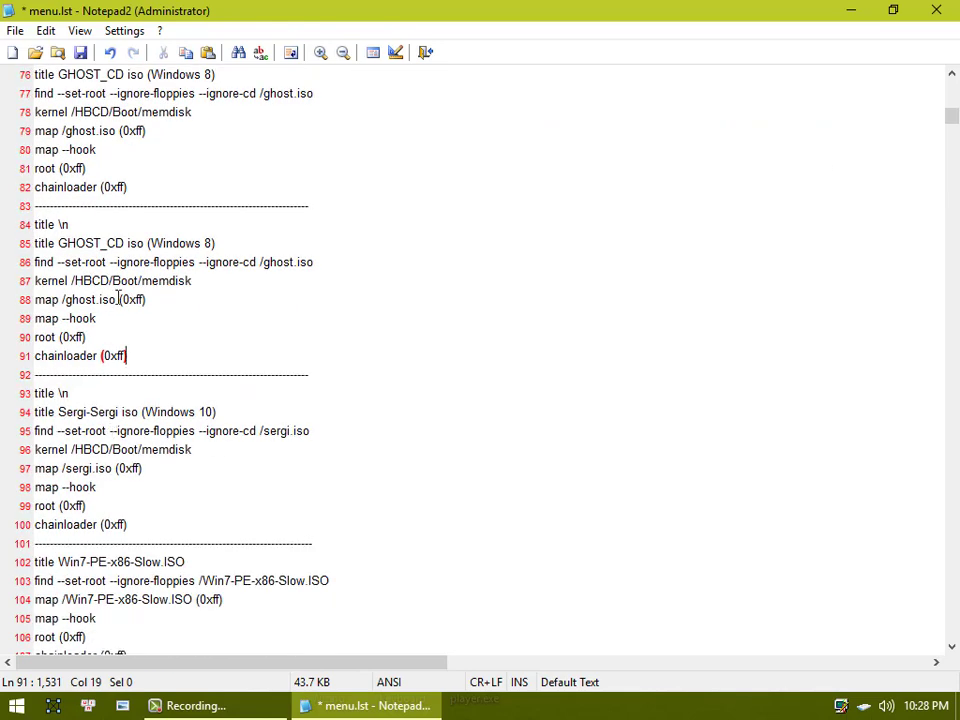
pyautogui.click(214, 243)
pyautogui.press('BackSpace')
pyautogui.write('7')
pyautogui.press('Left')
pyautogui.press('Left')
pyautogui.press('Left')
pyautogui.press('Left')
pyautogui.press('Left')
pyautogui.press('Left')
pyautogui.press('Left')
pyautogui.press('Left')
pyautogui.press('Left')
pyautogui.press('Left')
pyautogui.press('Left')
pyautogui.press('BackSpace')
pyautogui.press('BackSpace')
pyautogui.press('BackSpace')
pyautogui.press('BackSpace')
pyautogui.press('BackSpace')
pyautogui.press('BackSpace')
pyautogui.press('BackSpace')
pyautogui.press('BackSpace')
pyautogui.press('BackSpace')
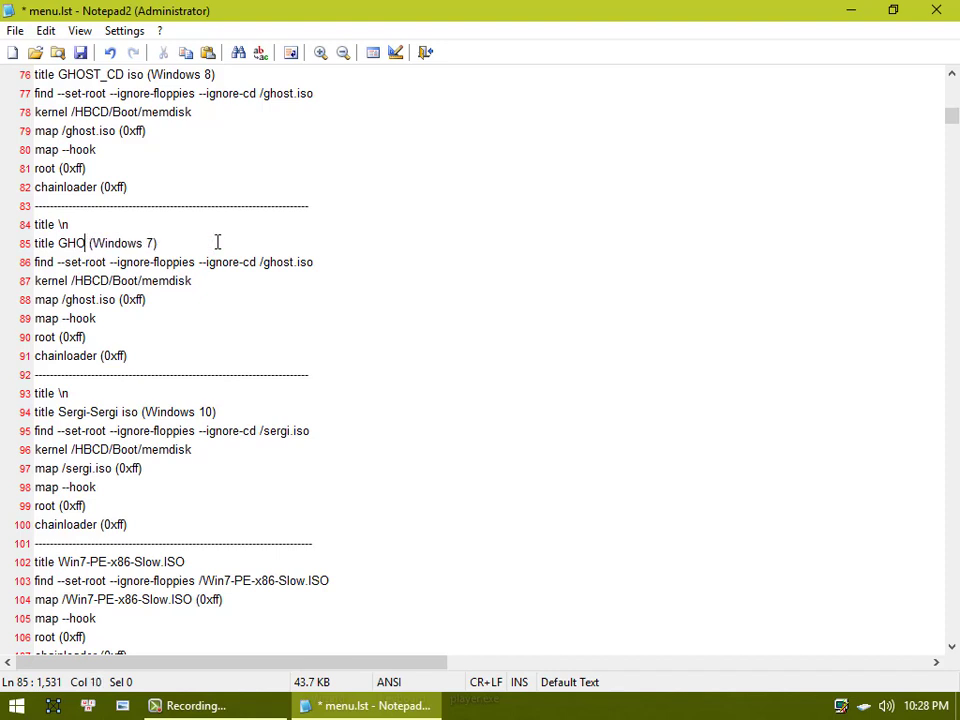
pyautogui.press('BackSpace')
pyautogui.press('BackSpace')
pyautogui.press('BackSpace')
pyautogui.write('Ins')
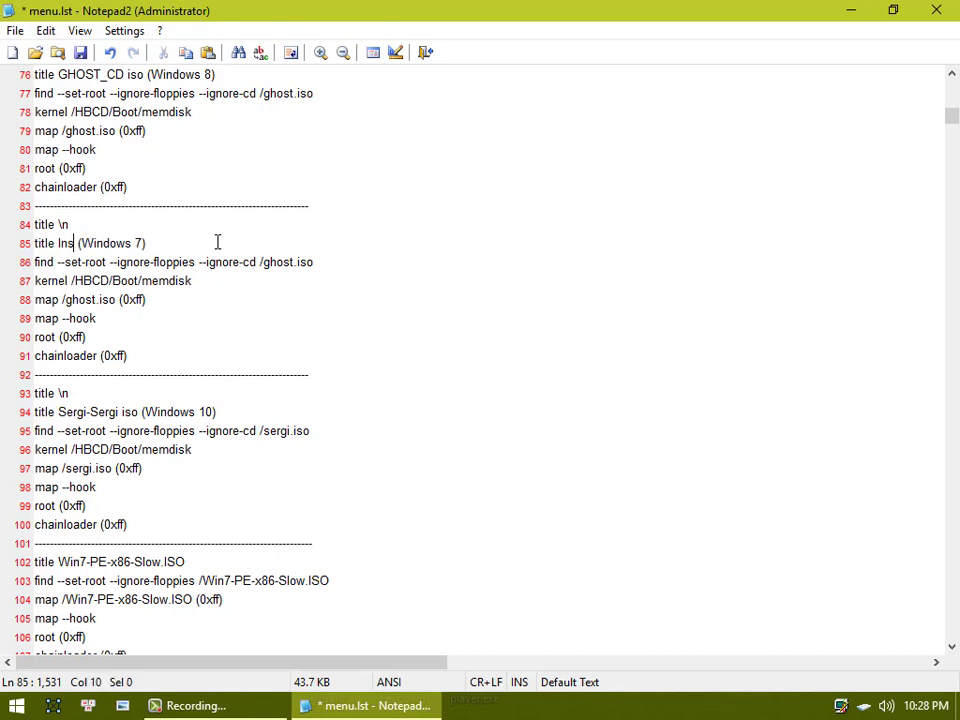
pyautogui.write('tall')
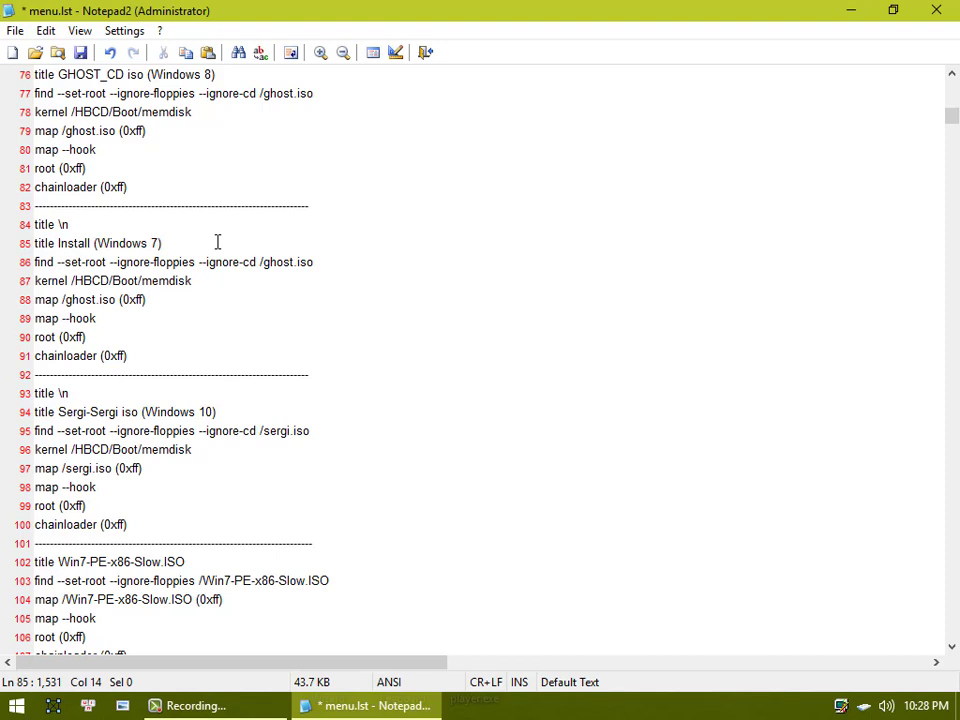
# Change the ISO in the Windows 7 entry's find line to /W7.iso and comment out its kernel line with #.
pyautogui.click(291, 263)
pyautogui.press('BackSpace')
pyautogui.press('BackSpace')
pyautogui.press('BackSpace')
pyautogui.press('BackSpace')
pyautogui.press('BackSpace')
pyautogui.write('W7')
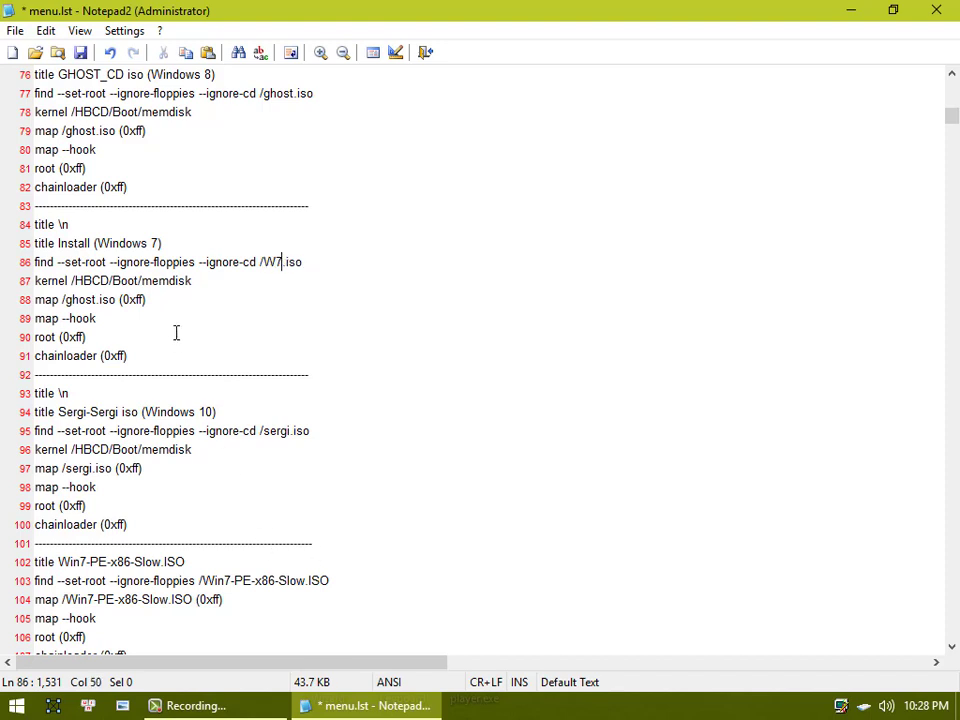
pyautogui.click(35, 281)
pyautogui.write('#')
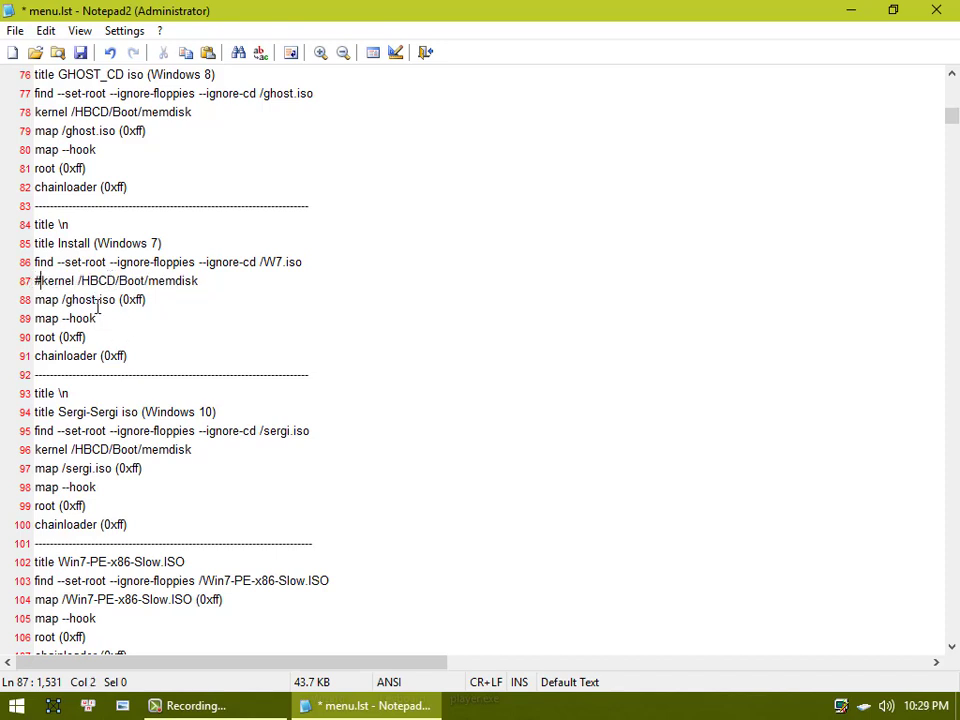
# Change the ISO in the Windows 7 entry's map line to /W7.iso, then save and close menu.lst.
pyautogui.click(98, 300)
pyautogui.press('BackSpace')
pyautogui.press('BackSpace')
pyautogui.press('BackSpace')
pyautogui.press('BackSpace')
pyautogui.press('BackSpace')
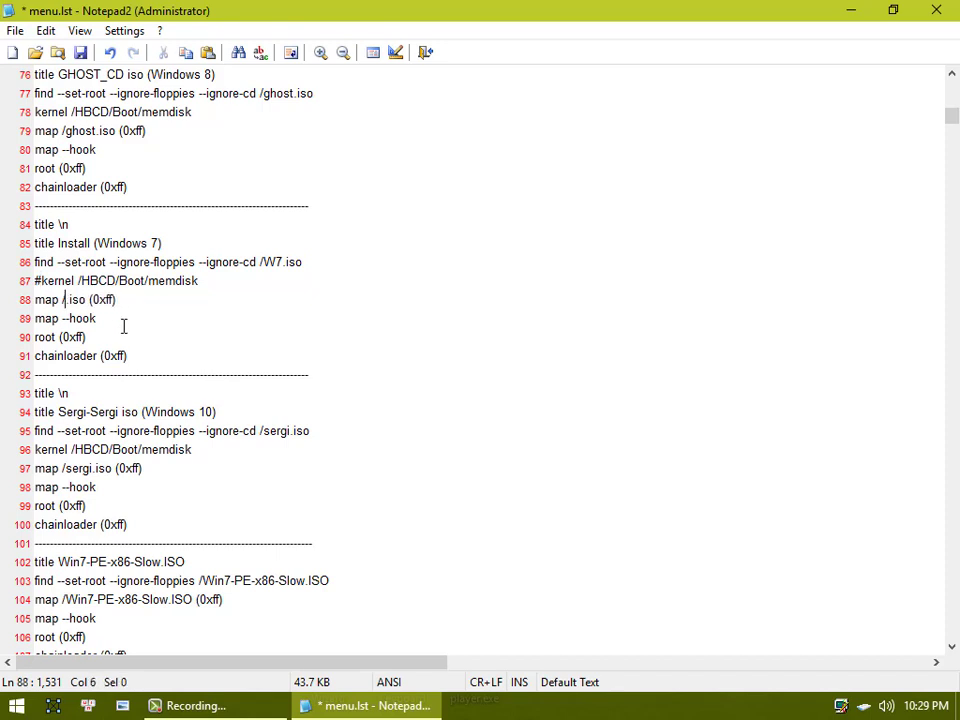
pyautogui.write('W7')
pyautogui.click(79, 60)
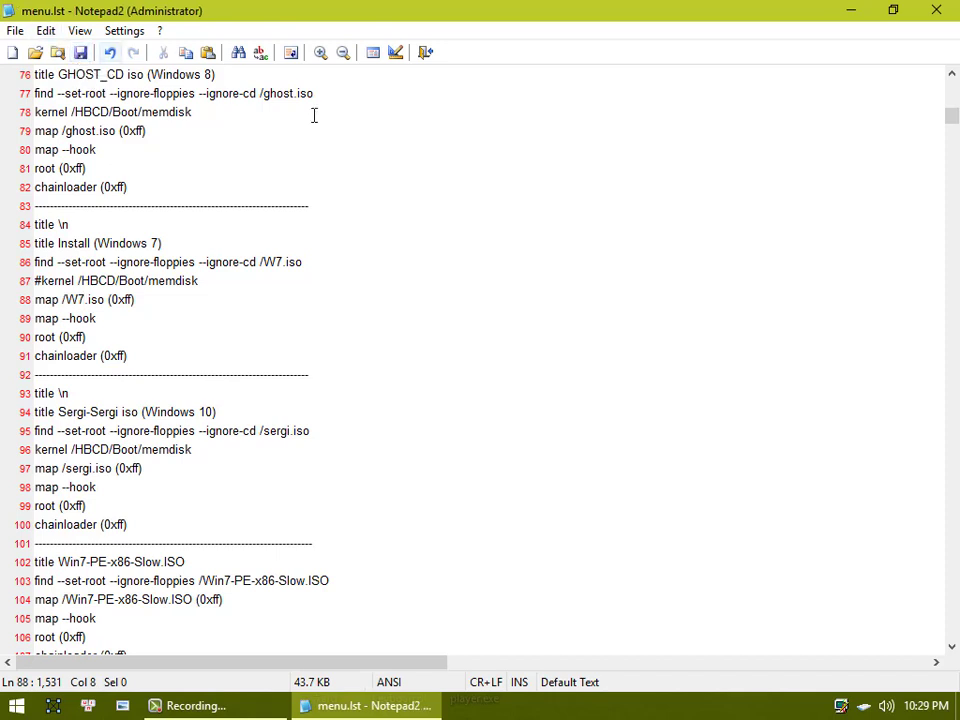
pyautogui.click(950, 12)
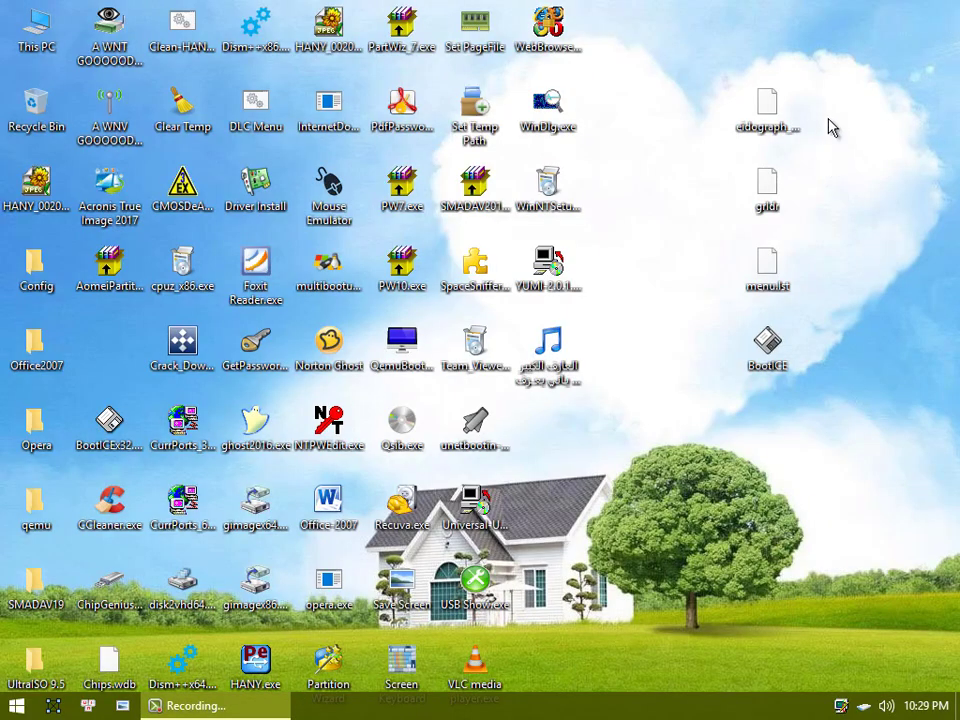
# Compress eidograph, grldr, menu.lst and BootICE into one zip archive and move it to the empty desktop area beside them.
pyautogui.moveTo(826, 97); pyautogui.dragTo(765, 377)
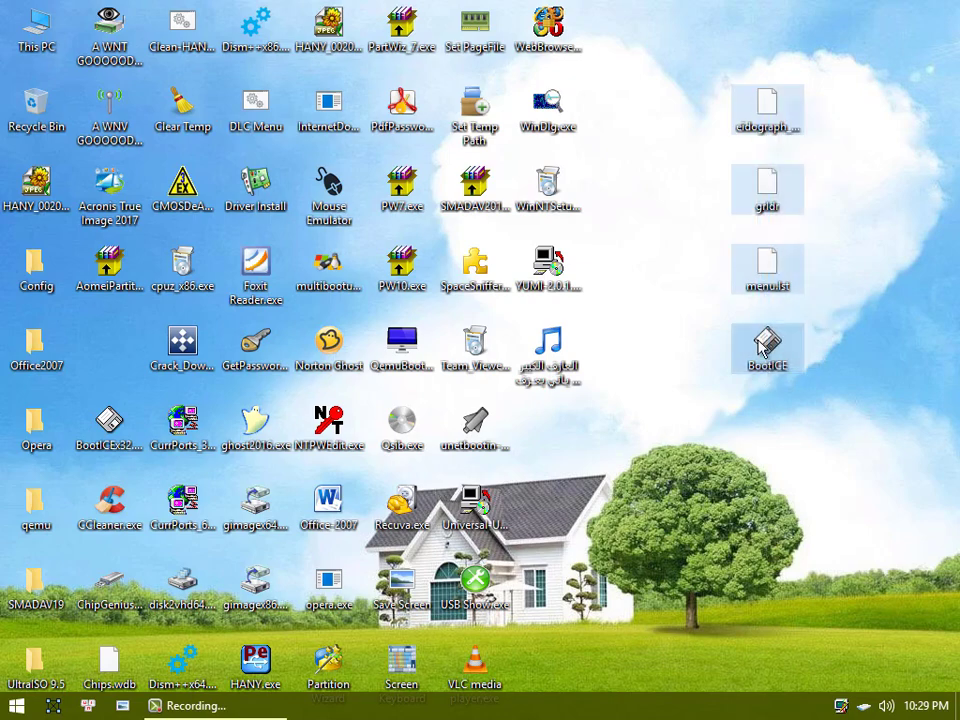
pyautogui.rightClick(766, 372)
pyautogui.moveTo(740, 491)
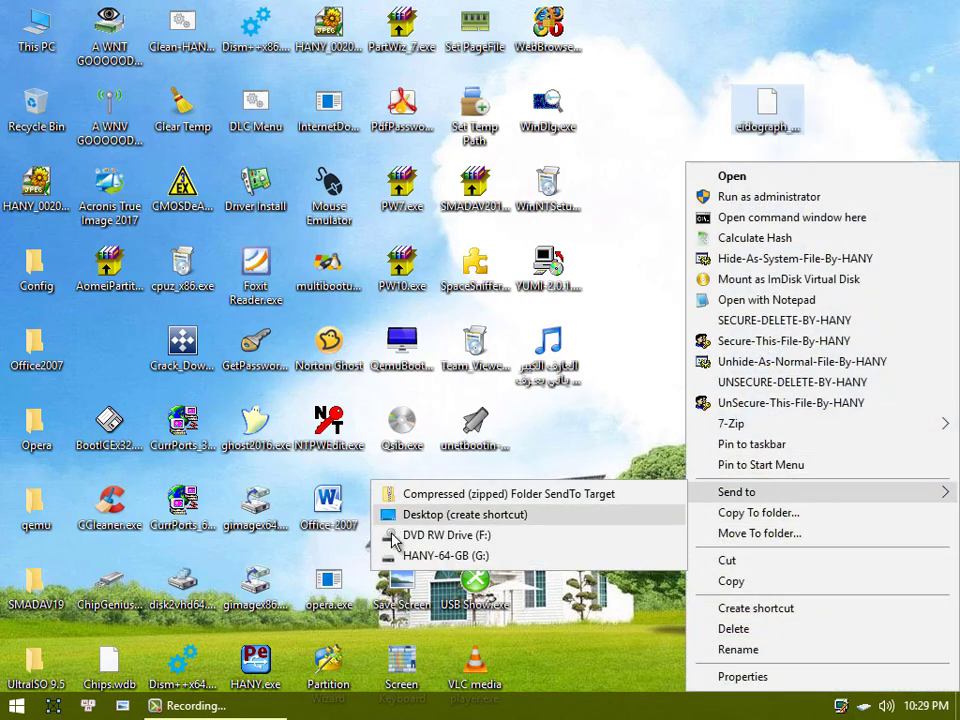
pyautogui.click(455, 494)
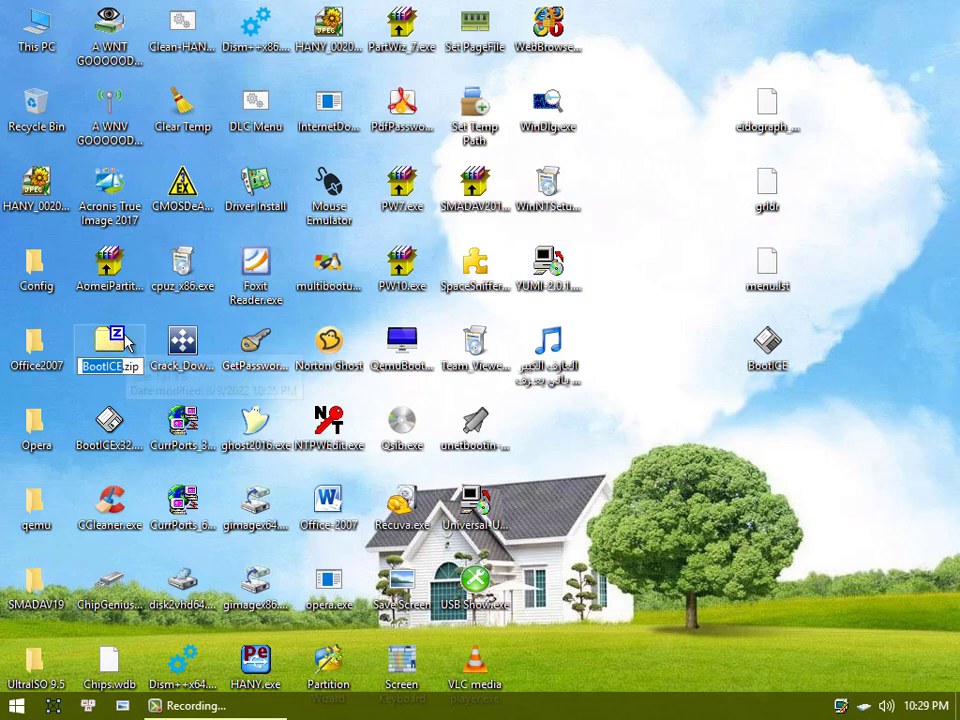
pyautogui.click(113, 343)
pyautogui.moveTo(113, 343); pyautogui.dragTo(870, 220)
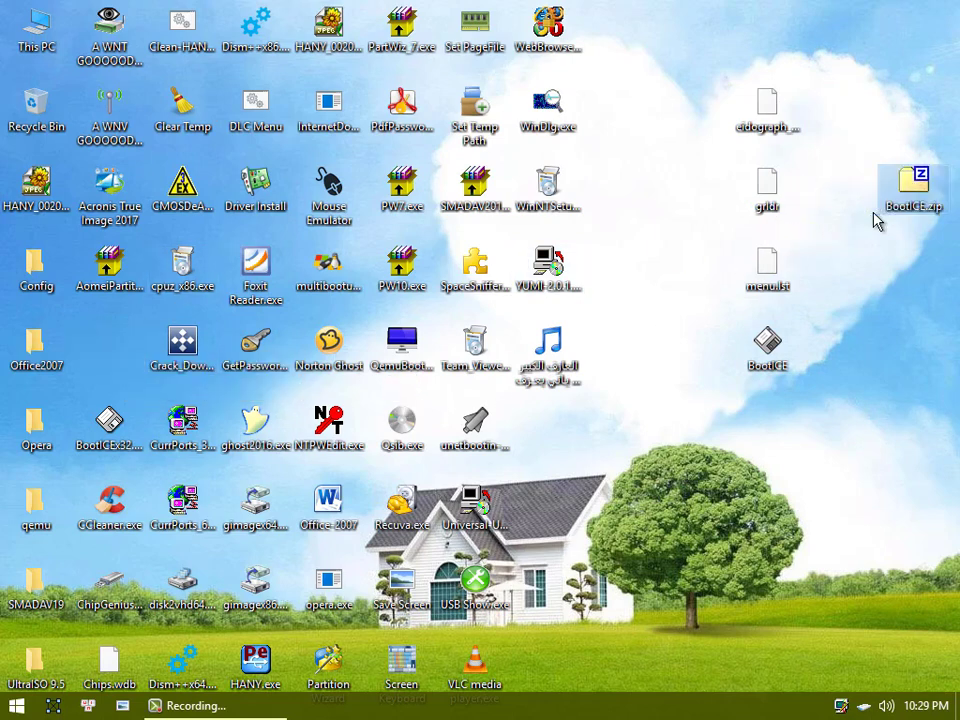
# Rename the zip archive to BootIFiles.zip and place it above the loose boot files on the desktop.
pyautogui.click(912, 207)
pyautogui.click(940, 207)
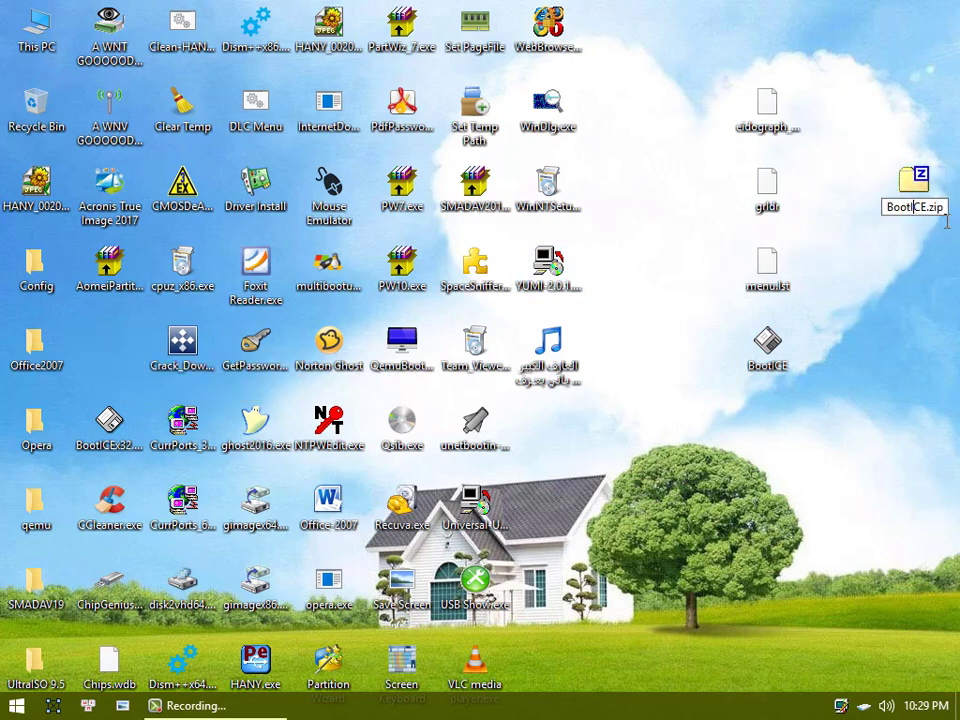
pyautogui.write('Fi')
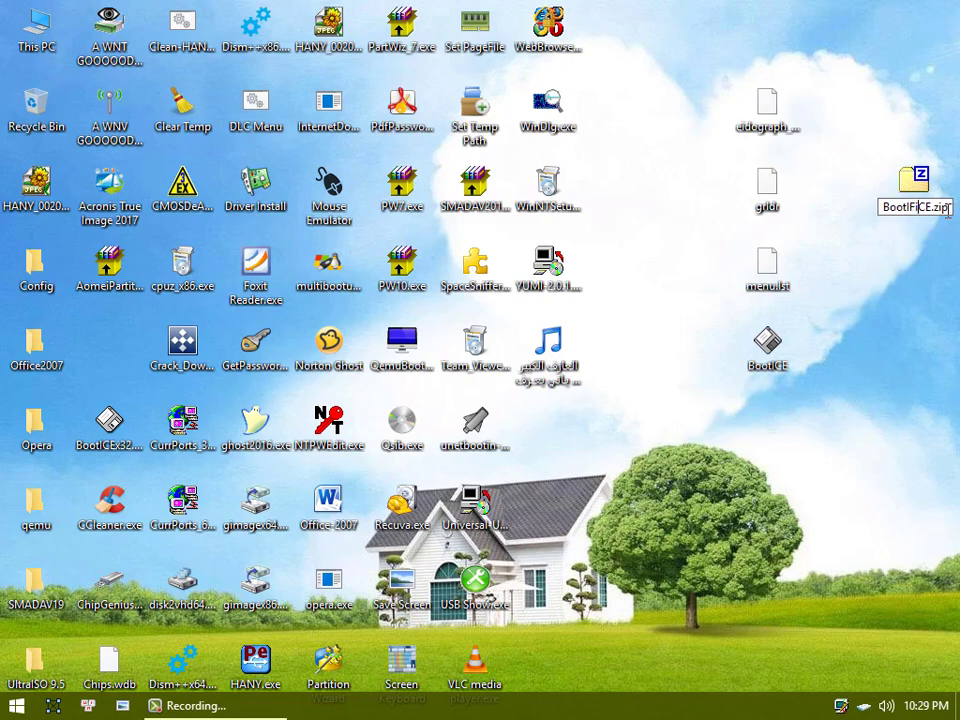
pyautogui.write('les')
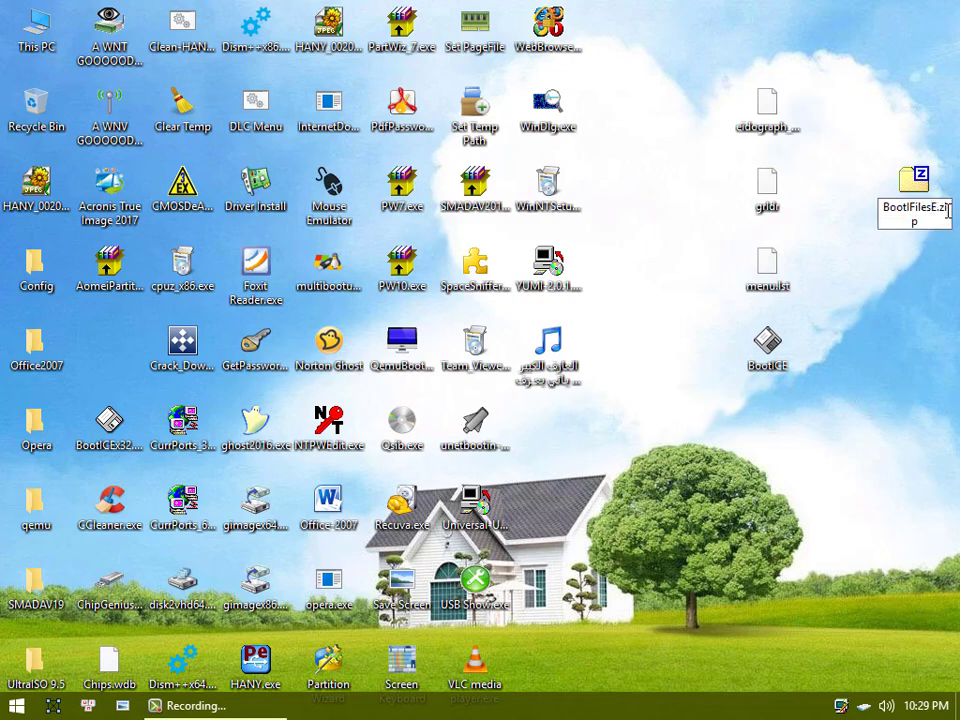
pyautogui.press('Delete')
pyautogui.press('Delete')
pyautogui.press('Return')
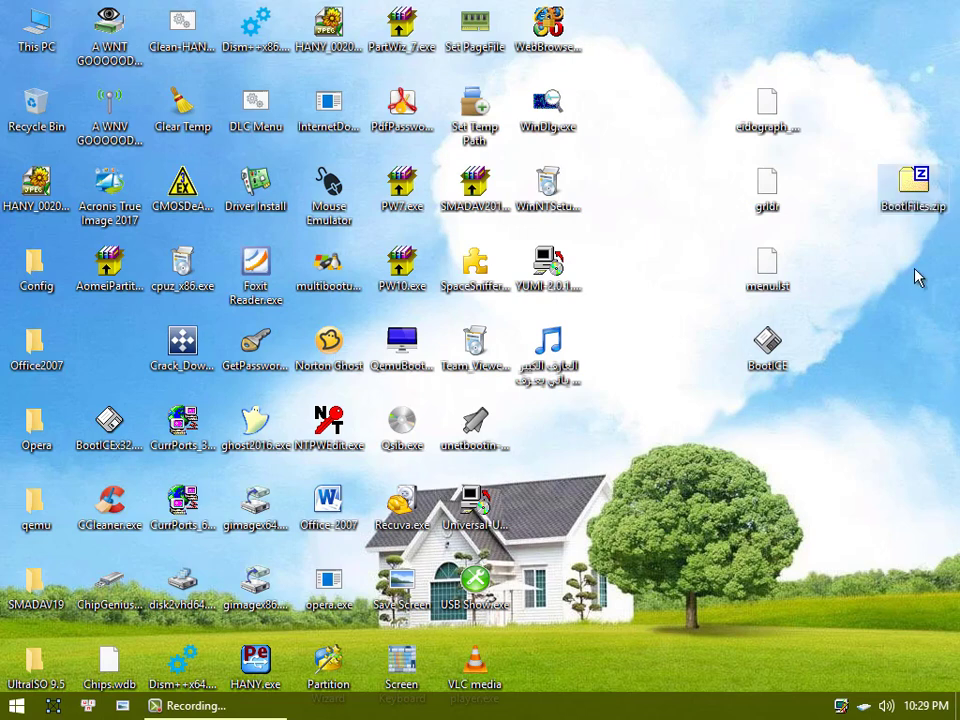
pyautogui.moveTo(910, 180); pyautogui.dragTo(857, 60)
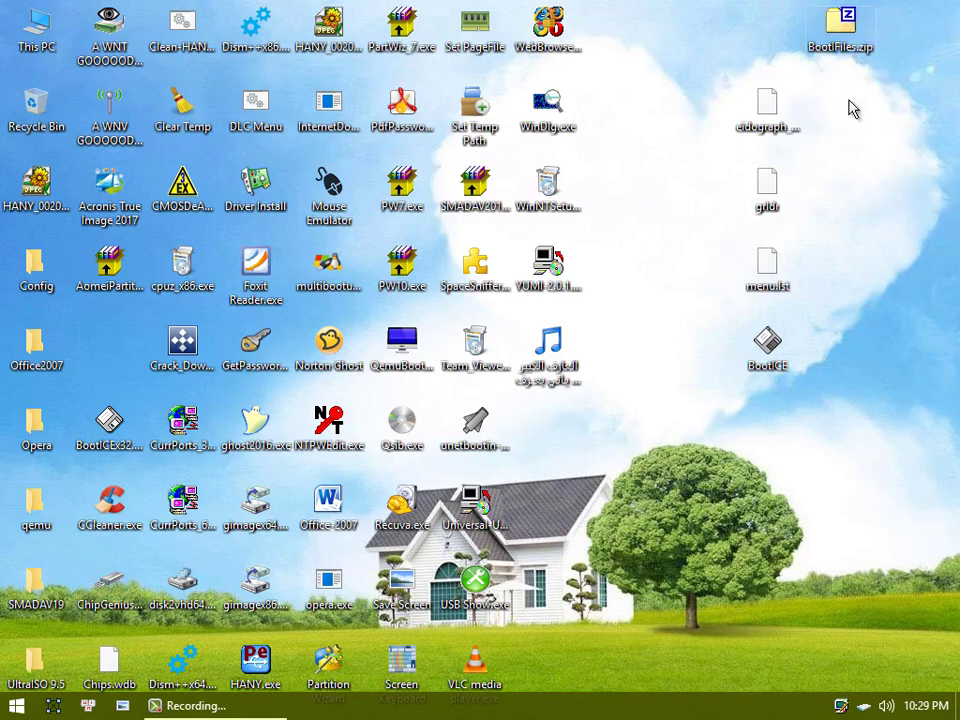
# Delete the four loose boot files from the desktop and empty the Recycle Bin.
pyautogui.moveTo(809, 100); pyautogui.dragTo(754, 364)
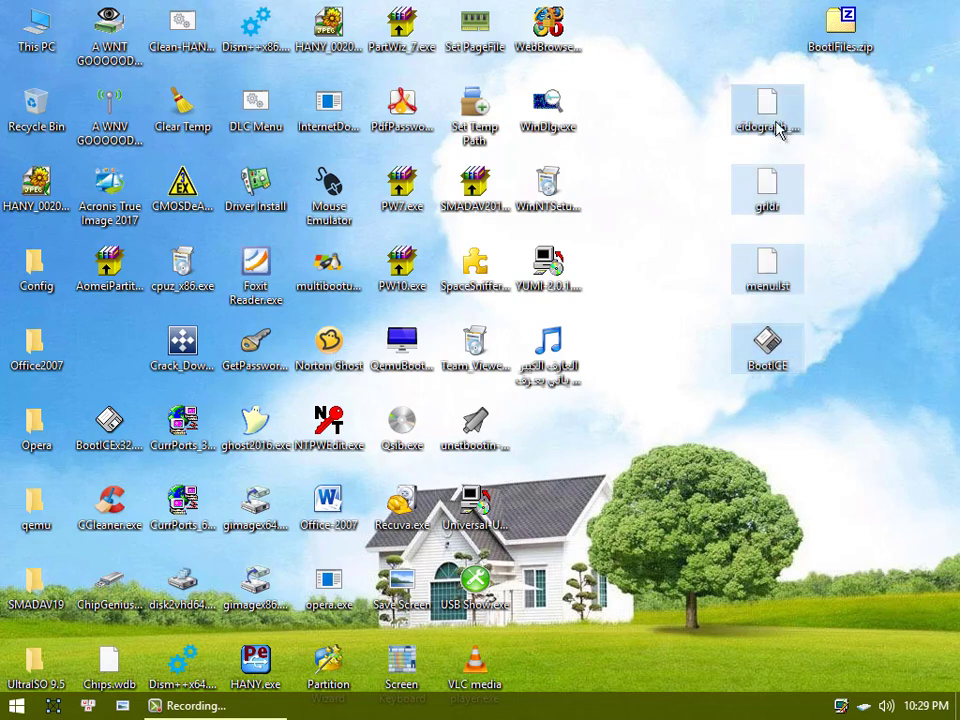
pyautogui.moveTo(776, 129); pyautogui.dragTo(32, 100)
pyautogui.rightClick(33, 100)
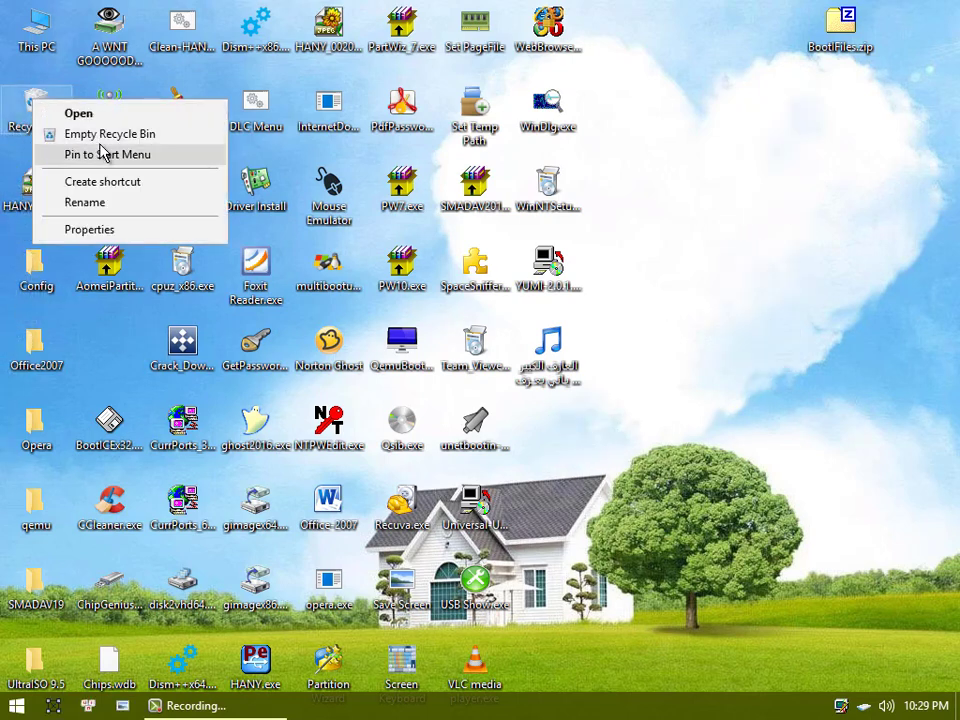
pyautogui.click(100, 134)
pyautogui.click(554, 370)
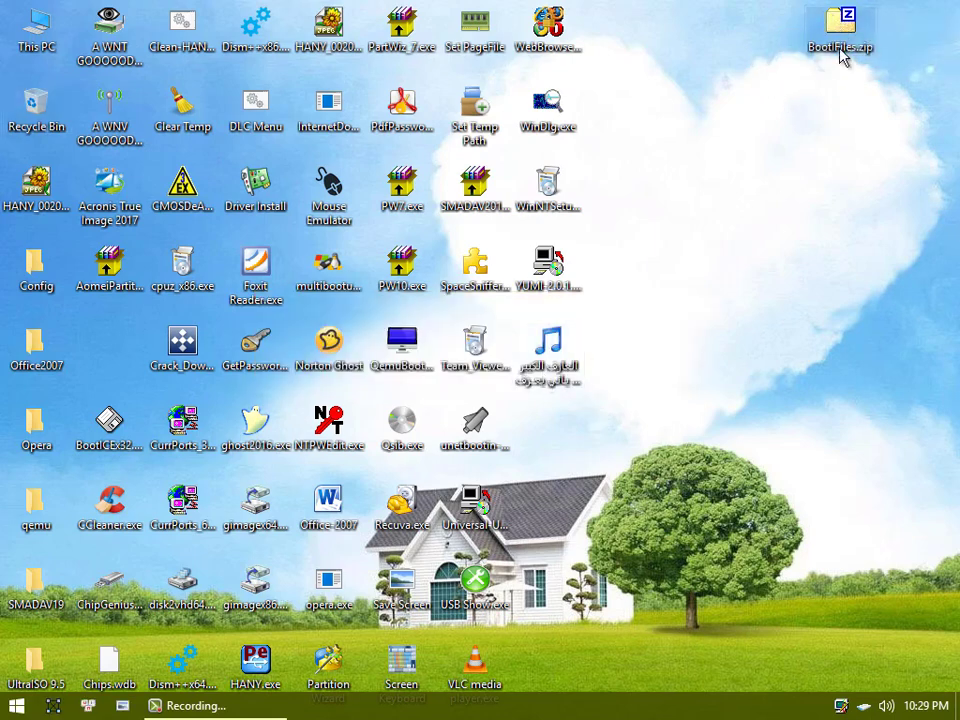
# Move BootIFiles.zip lower into the cleared desktop area and select it.
pyautogui.moveTo(842, 56); pyautogui.dragTo(842, 214)
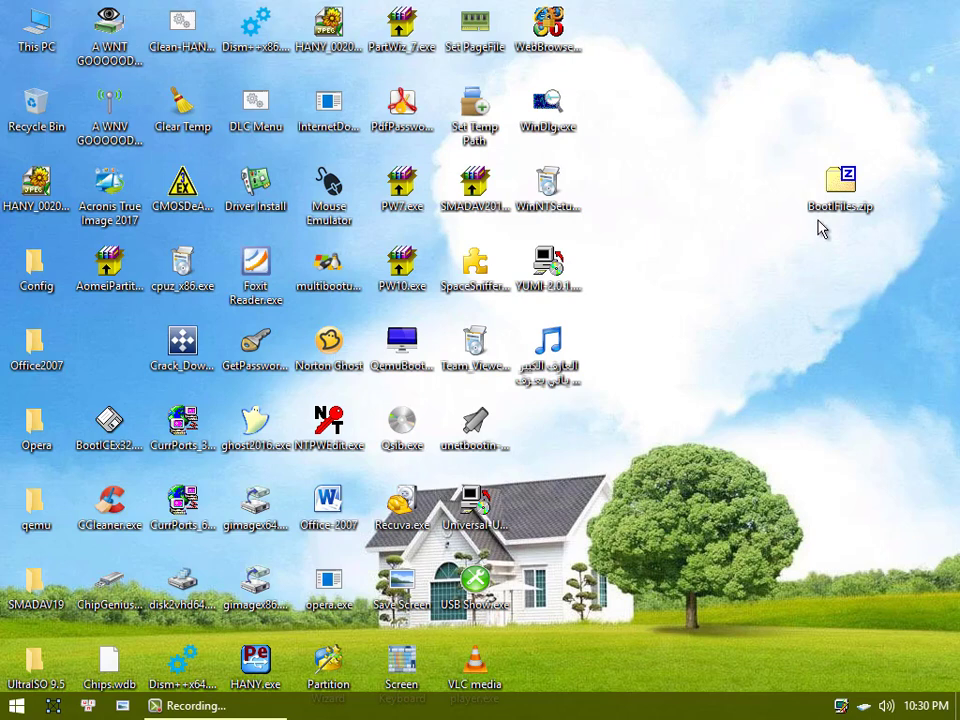
pyautogui.click(840, 188)
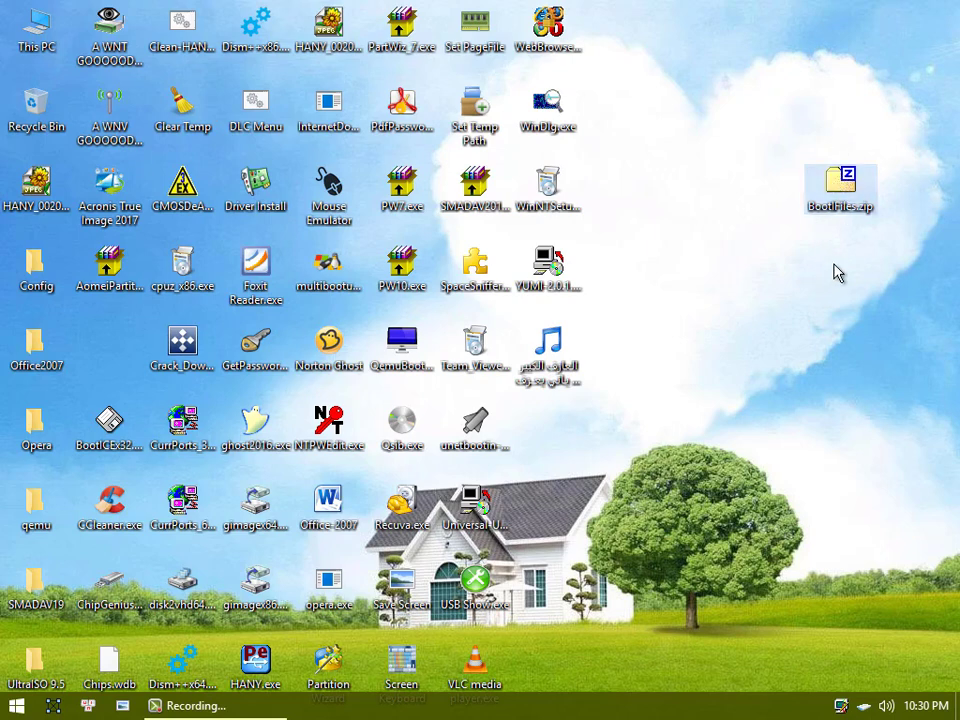